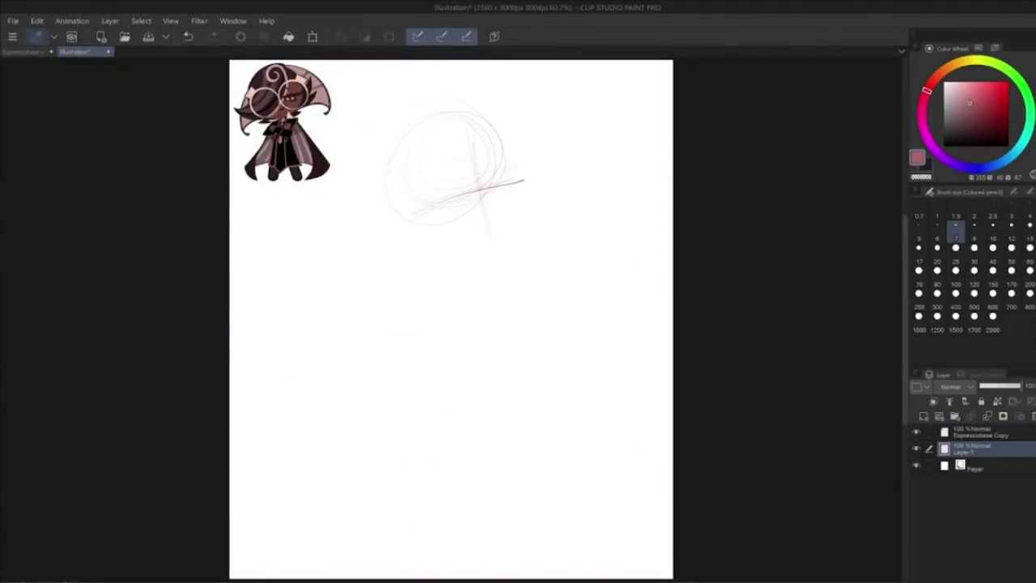
Step: Sketch the cheek, jaw and chin contour beneath the head circle with the colored pencil
{"action": "mouse_move", "coordinate": [506, 145]}
{"action": "left_mouse_down"}
{"action": "mouse_move", "coordinate": [514, 214]}
{"action": "mouse_move", "coordinate": [497, 259]}
{"action": "left_mouse_up"}
{"action": "left_click_drag", "start_coordinate": [440, 237], "coordinate": [511, 227]}
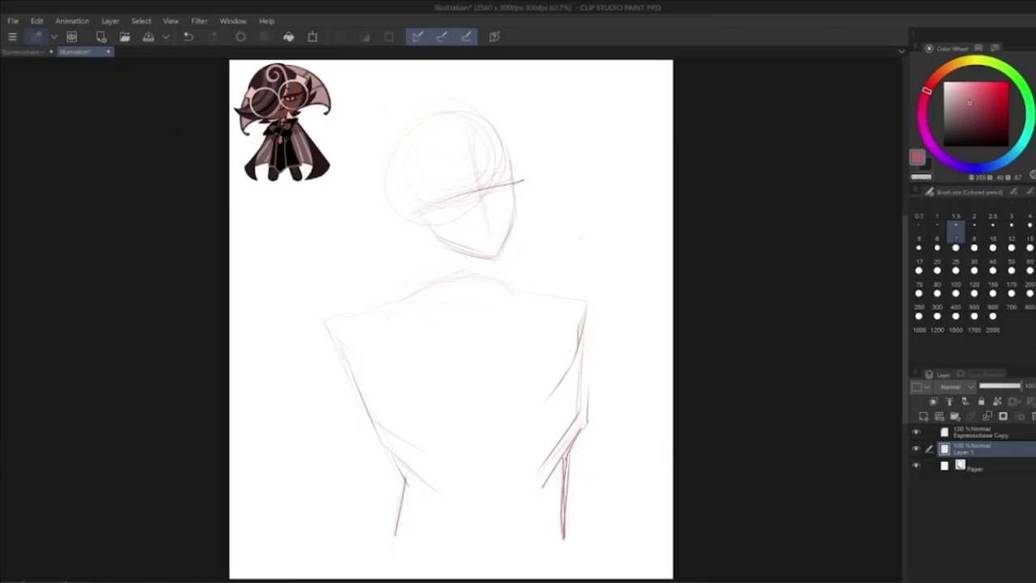
Step: Sketch a raised hand beside the face, with the index finger reaching the temple and the other fingers curled
{"action": "mouse_move", "coordinate": [564, 212]}
{"action": "left_mouse_down"}
{"action": "mouse_move", "coordinate": [531, 185]}
{"action": "mouse_move", "coordinate": [553, 202]}
{"action": "mouse_move", "coordinate": [525, 190]}
{"action": "mouse_move", "coordinate": [541, 207]}
{"action": "mouse_move", "coordinate": [526, 224]}
{"action": "left_mouse_up"}
{"action": "key", "text": "ctrl+z"}
{"action": "key", "text": "ctrl+z"}
{"action": "mouse_move", "coordinate": [527, 225]}
{"action": "left_mouse_down"}
{"action": "mouse_move", "coordinate": [544, 212]}
{"action": "mouse_move", "coordinate": [541, 223]}
{"action": "left_mouse_up"}
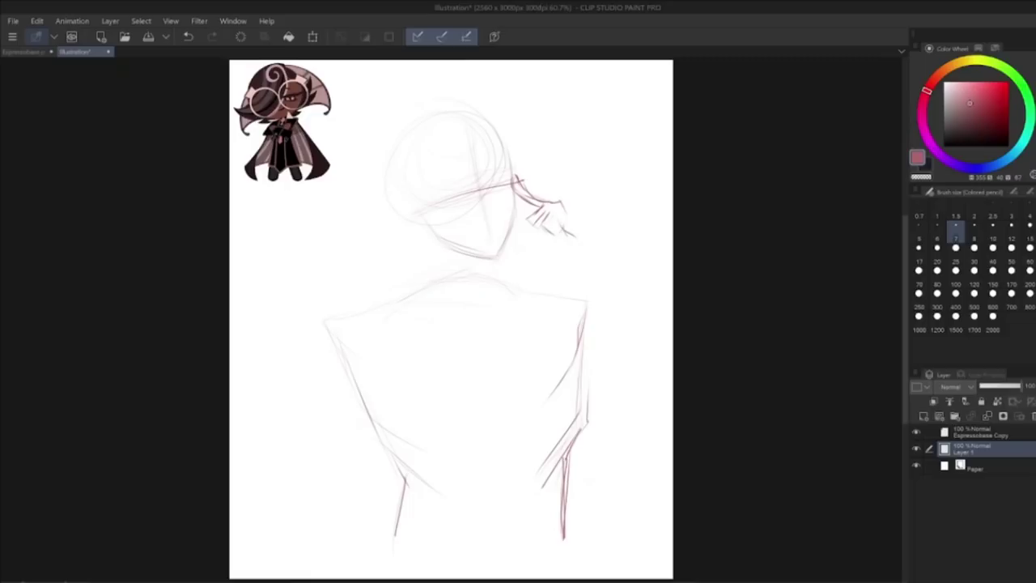
{"action": "mouse_move", "coordinate": [561, 223]}
{"action": "left_mouse_down"}
{"action": "mouse_move", "coordinate": [568, 237]}
{"action": "mouse_move", "coordinate": [587, 226]}
{"action": "mouse_move", "coordinate": [566, 225]}
{"action": "left_mouse_up"}
{"action": "mouse_move", "coordinate": [560, 224]}
{"action": "left_mouse_down"}
{"action": "mouse_move", "coordinate": [578, 236]}
{"action": "mouse_move", "coordinate": [589, 227]}
{"action": "left_mouse_up"}
{"action": "left_click_drag", "start_coordinate": [547, 234], "coordinate": [567, 246]}
{"action": "mouse_move", "coordinate": [557, 244]}
{"action": "left_mouse_down"}
{"action": "mouse_move", "coordinate": [573, 244]}
{"action": "mouse_move", "coordinate": [542, 237]}
{"action": "left_mouse_up"}
{"action": "key", "text": "ctrl+z"}
{"action": "key", "text": "ctrl+z"}
{"action": "key", "text": "ctrl+z"}
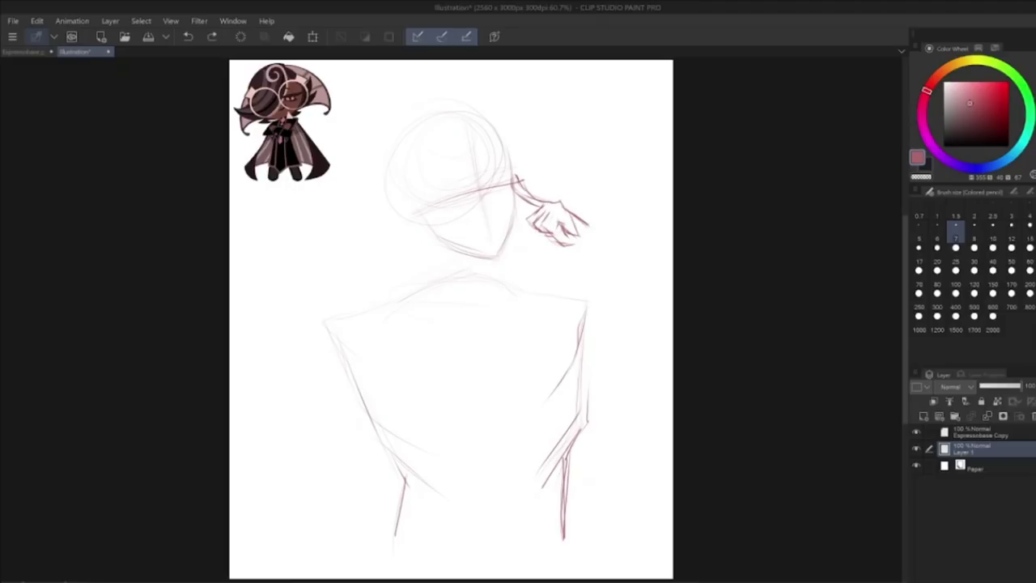
Step: Refine the curled fingers of the raised hand and draw the back of the wrist sloping down from it
{"action": "key", "text": "ctrl+y"}
{"action": "mouse_move", "coordinate": [530, 222]}
{"action": "left_mouse_down"}
{"action": "mouse_move", "coordinate": [527, 234]}
{"action": "mouse_move", "coordinate": [557, 248]}
{"action": "mouse_move", "coordinate": [546, 248]}
{"action": "left_mouse_up"}
{"action": "key", "text": "ctrl+z"}
{"action": "mouse_move", "coordinate": [546, 248]}
{"action": "left_mouse_down"}
{"action": "mouse_move", "coordinate": [570, 246]}
{"action": "mouse_move", "coordinate": [575, 231]}
{"action": "mouse_move", "coordinate": [554, 233]}
{"action": "mouse_move", "coordinate": [580, 245]}
{"action": "left_mouse_up"}
{"action": "key", "text": "e"}
{"action": "key", "text": "ctrl+z"}
{"action": "left_click", "coordinate": [991, 192]}
{"action": "left_click", "coordinate": [979, 222]}
{"action": "key", "text": "p"}
{"action": "left_click_drag", "start_coordinate": [587, 225], "coordinate": [609, 258]}
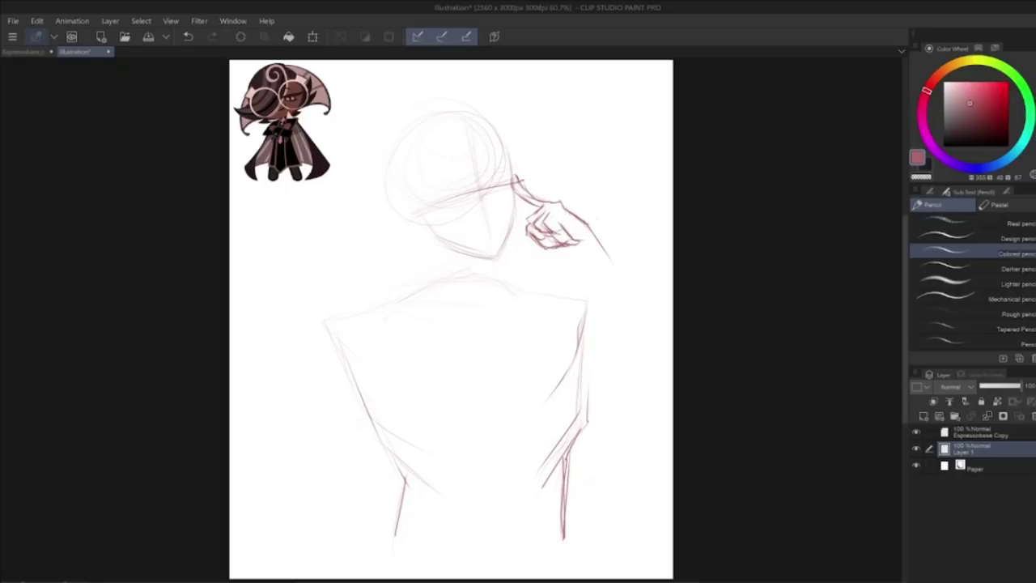
Step: Sketch the second forearm across the waist, with its hand hanging beyond the raised arm's elbow
{"action": "left_click_drag", "start_coordinate": [441, 471], "coordinate": [589, 450]}
{"action": "left_click_drag", "start_coordinate": [589, 453], "coordinate": [611, 488]}
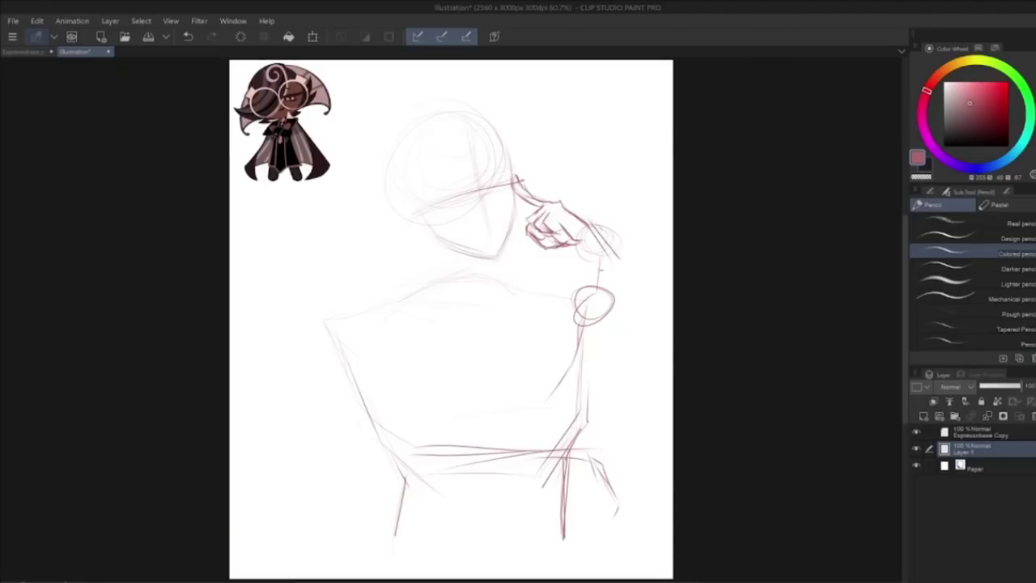
Step: Sketch the outer contour of the raised arm from the wrist down to the elbow and back toward the waist
{"action": "mouse_move", "coordinate": [601, 228]}
{"action": "left_mouse_down"}
{"action": "mouse_move", "coordinate": [647, 344]}
{"action": "mouse_move", "coordinate": [637, 421]}
{"action": "left_mouse_up"}
{"action": "key", "text": "ctrl+z"}
{"action": "left_click_drag", "start_coordinate": [613, 292], "coordinate": [645, 378]}
{"action": "left_click_drag", "start_coordinate": [645, 378], "coordinate": [614, 443]}
Step: Clean up the underside of the raised hand where the palm meets the wrist
{"action": "mouse_move", "coordinate": [550, 244]}
{"action": "left_mouse_down"}
{"action": "mouse_move", "coordinate": [573, 252]}
{"action": "mouse_move", "coordinate": [571, 242]}
{"action": "mouse_move", "coordinate": [599, 273]}
{"action": "left_mouse_up"}
{"action": "key", "text": "ctrl+z"}
{"action": "key", "text": "e"}
{"action": "key", "text": "p"}
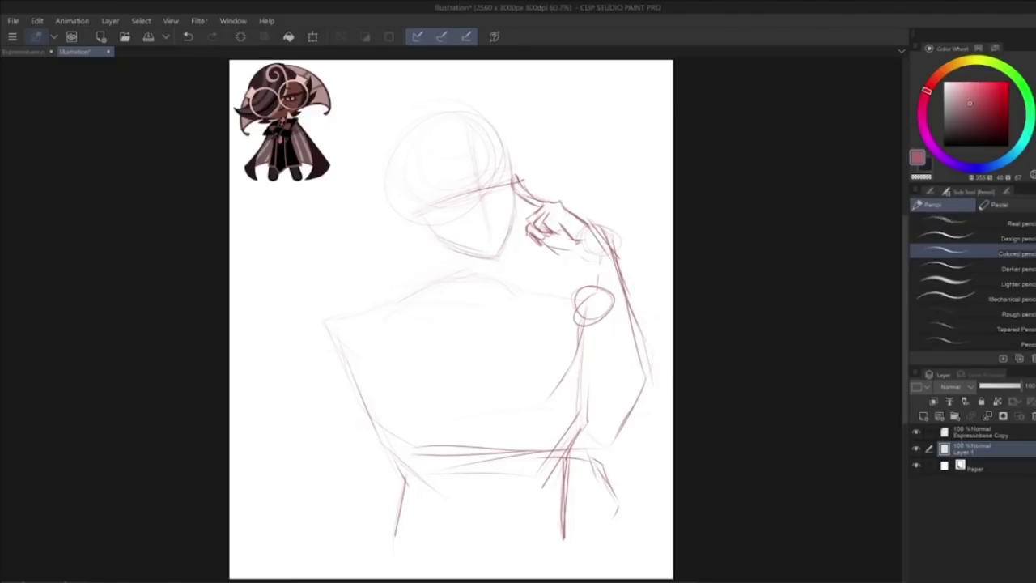
{"action": "key", "text": "ctrl+z"}
{"action": "key", "text": "ctrl+y"}
{"action": "key", "text": "ctrl+z"}
{"action": "key", "text": "ctrl+y"}
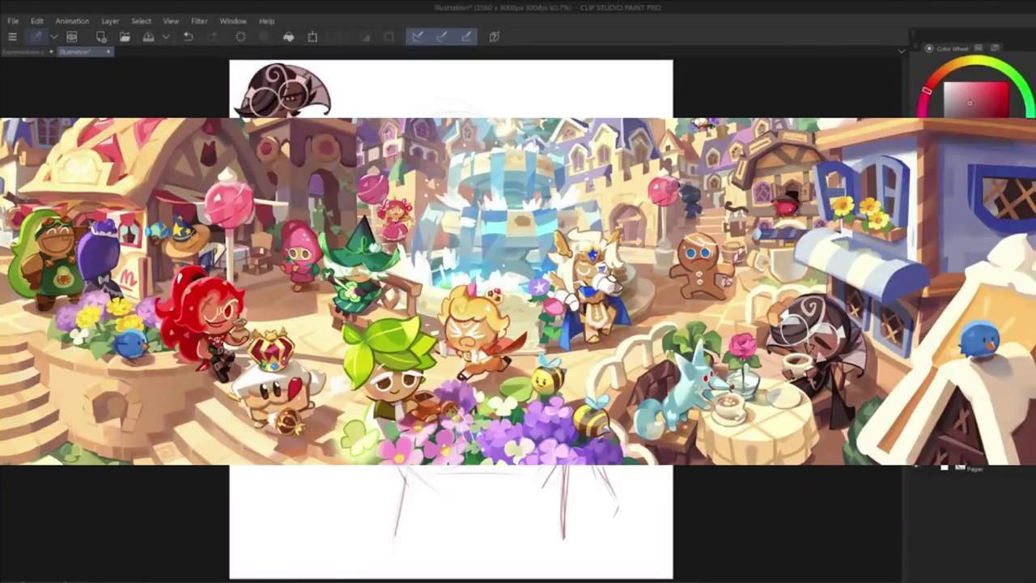
Step: Try redrawing the hand of the crossed forearm farther out, beyond the raised elbow
{"action": "key", "text": "ctrl+z"}
{"action": "left_click_drag", "start_coordinate": [600, 469], "coordinate": [611, 516]}
{"action": "left_click_drag", "start_coordinate": [636, 467], "coordinate": [647, 491]}
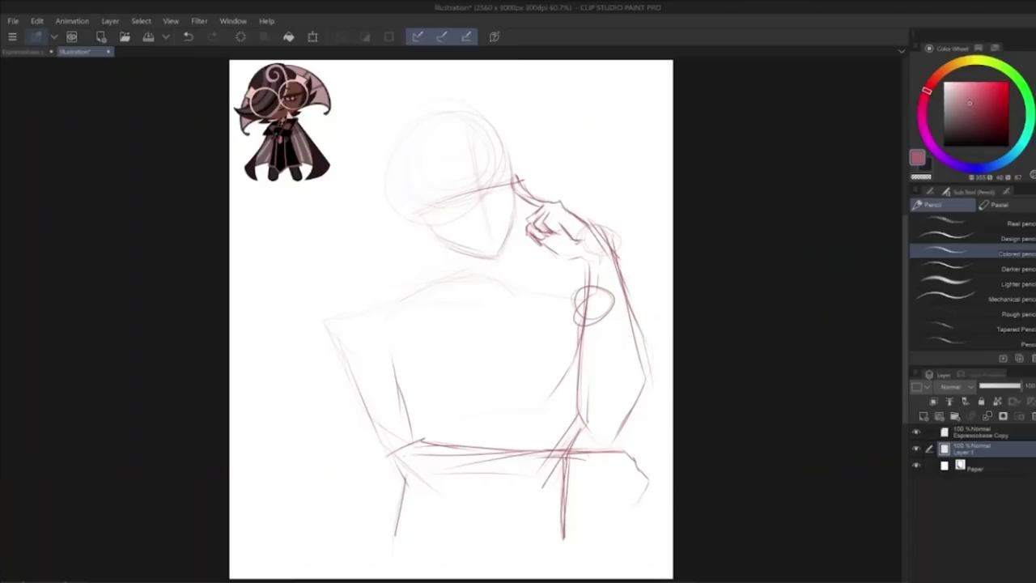
Step: Try a wider outer contour for the left upper arm, from the shoulder down to the elbow
{"action": "mouse_move", "coordinate": [321, 308]}
{"action": "left_mouse_down"}
{"action": "mouse_move", "coordinate": [317, 333]}
{"action": "mouse_move", "coordinate": [355, 429]}
{"action": "left_mouse_up"}
{"action": "left_click_drag", "start_coordinate": [349, 408], "coordinate": [384, 476]}
{"action": "left_click_drag", "start_coordinate": [362, 453], "coordinate": [397, 493]}
{"action": "key", "text": "ctrl+z"}
{"action": "mouse_move", "coordinate": [344, 400]}
{"action": "left_mouse_down"}
{"action": "mouse_move", "coordinate": [371, 480]}
{"action": "mouse_move", "coordinate": [454, 508]}
{"action": "mouse_move", "coordinate": [583, 481]}
{"action": "left_mouse_up"}
{"action": "key", "text": "ctrl+z"}
{"action": "key", "text": "ctrl+z"}
Step: Try drawing the underside of the crossed forearm and the fingers of its hand
{"action": "left_click_drag", "start_coordinate": [476, 508], "coordinate": [616, 488]}
{"action": "key", "text": "ctrl+z"}
{"action": "mouse_move", "coordinate": [589, 484]}
{"action": "left_mouse_down"}
{"action": "mouse_move", "coordinate": [617, 486]}
{"action": "mouse_move", "coordinate": [619, 503]}
{"action": "mouse_move", "coordinate": [632, 503]}
{"action": "left_mouse_up"}
{"action": "key", "text": "ctrl+z"}
{"action": "key", "text": "ctrl+z"}
{"action": "key", "text": "ctrl+z"}
{"action": "left_click_drag", "start_coordinate": [619, 503], "coordinate": [645, 490]}
{"action": "key", "text": "ctrl+z"}
{"action": "left_click_drag", "start_coordinate": [629, 452], "coordinate": [645, 468]}
Step: Try drawing both sides of the neck and the slope of the shoulders, tidying the crossed hand
{"action": "left_click_drag", "start_coordinate": [436, 265], "coordinate": [413, 297]}
{"action": "mouse_move", "coordinate": [434, 234]}
{"action": "left_mouse_down"}
{"action": "mouse_move", "coordinate": [432, 276]}
{"action": "mouse_move", "coordinate": [524, 288]}
{"action": "left_mouse_up"}
{"action": "left_click_drag", "start_coordinate": [405, 289], "coordinate": [320, 318]}
{"action": "key", "text": "ctrl+z"}
{"action": "key", "text": "e"}
{"action": "left_click_drag", "start_coordinate": [597, 487], "coordinate": [618, 498]}
{"action": "key", "text": "p"}
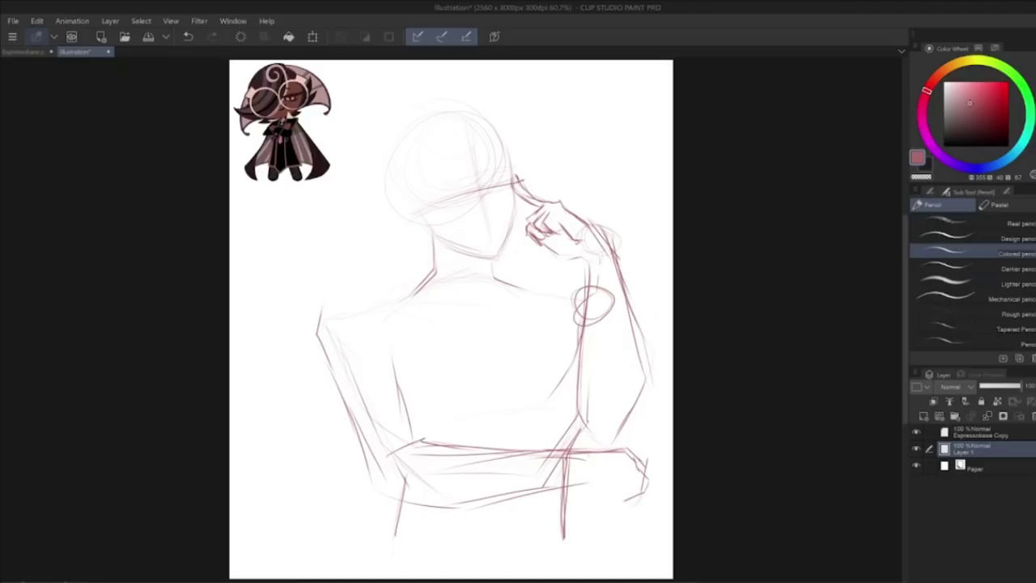
{"action": "left_click_drag", "start_coordinate": [411, 297], "coordinate": [324, 320]}
Step: Try erasing the inner line of the left upper arm and redrawing it closer to the torso
{"action": "key", "text": "e"}
{"action": "left_click_drag", "start_coordinate": [393, 358], "coordinate": [411, 432]}
{"action": "key", "text": "p"}
{"action": "key", "text": "p"}
{"action": "left_click_drag", "start_coordinate": [404, 390], "coordinate": [420, 442]}
Step: Flip the canvas horizontally to check the pose's proportions and flip it back
{"action": "left_click", "coordinate": [955, 338]}
{"action": "key", "text": "Escape"}
{"action": "left_click", "coordinate": [931, 405]}
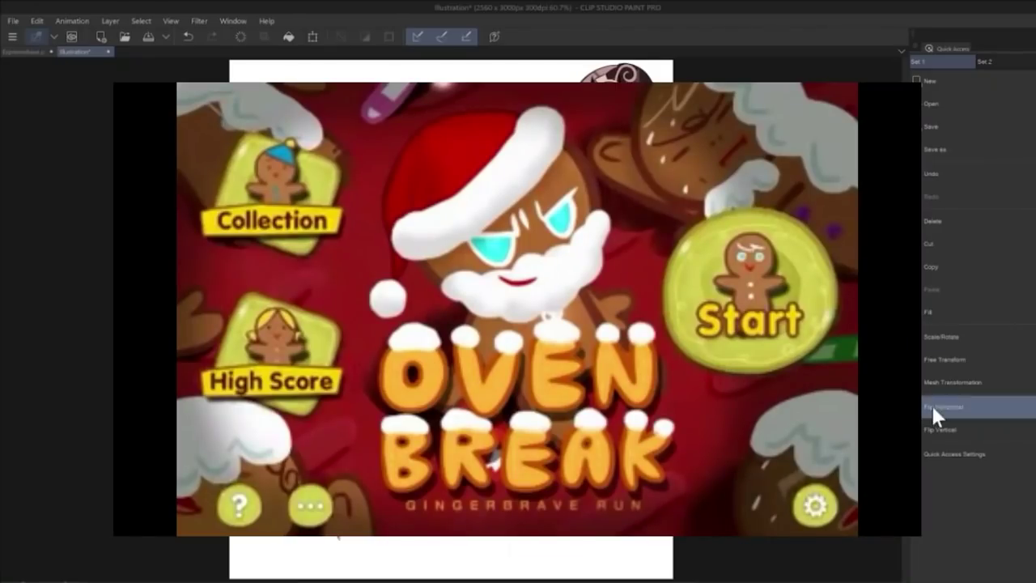
{"action": "left_click", "coordinate": [935, 404]}
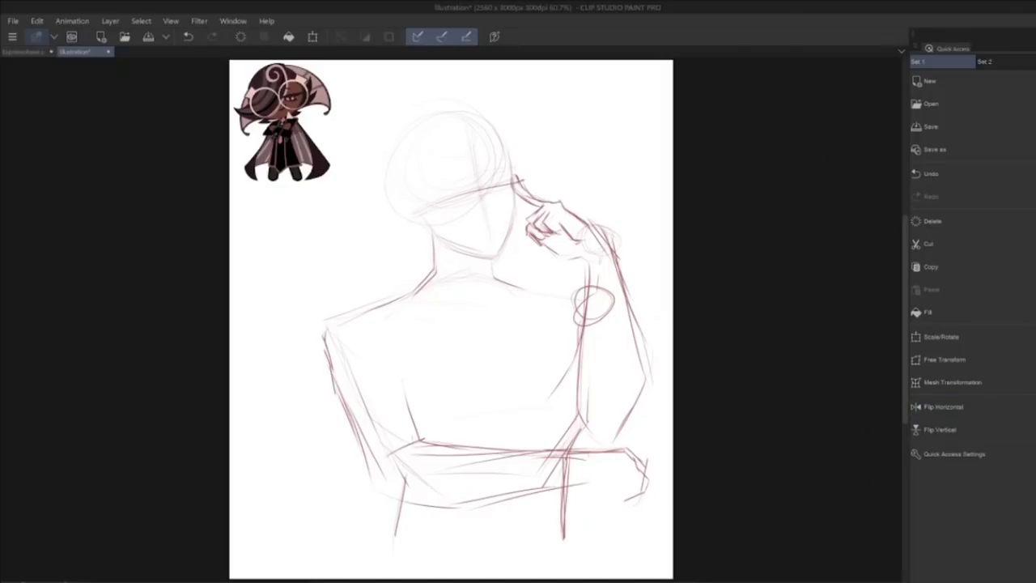
Step: Undo the recent arm, neck and shoulder strokes and erase the forearm crossing the waist
{"action": "left_click", "coordinate": [184, 37]}
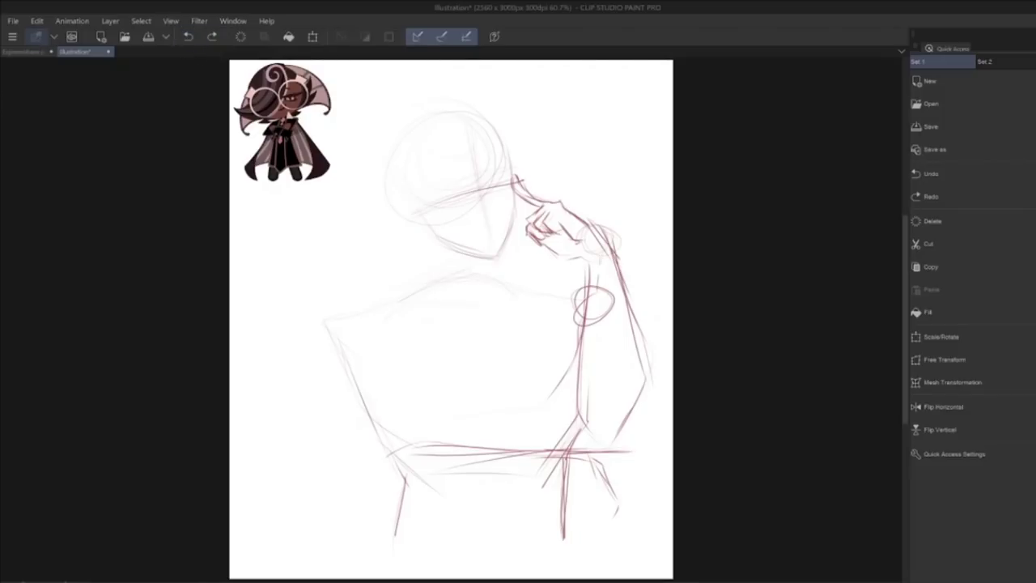
{"action": "left_click_drag", "start_coordinate": [632, 451], "coordinate": [580, 450]}
{"action": "left_click_drag", "start_coordinate": [453, 468], "coordinate": [522, 468]}
{"action": "key", "text": "ctrl+z"}
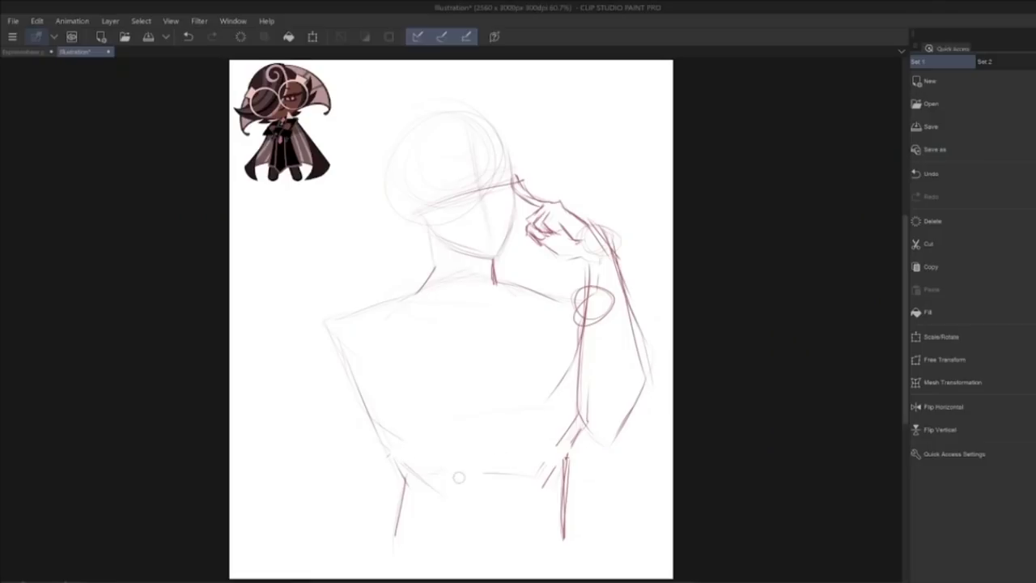
Step: Lasso the raised arm below the hand and move it slightly down with Scale/Rotate
{"action": "mouse_move", "coordinate": [594, 216]}
{"action": "left_mouse_down"}
{"action": "mouse_move", "coordinate": [602, 234]}
{"action": "mouse_move", "coordinate": [568, 367]}
{"action": "mouse_move", "coordinate": [584, 423]}
{"action": "mouse_move", "coordinate": [659, 324]}
{"action": "left_mouse_up"}
{"action": "left_click", "coordinate": [647, 499]}
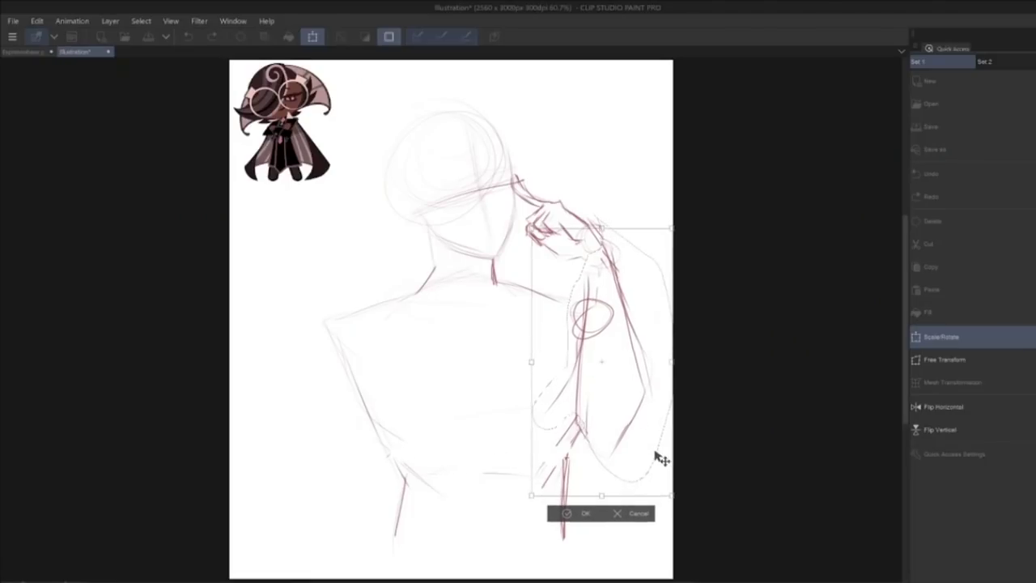
{"action": "left_click", "coordinate": [579, 515]}
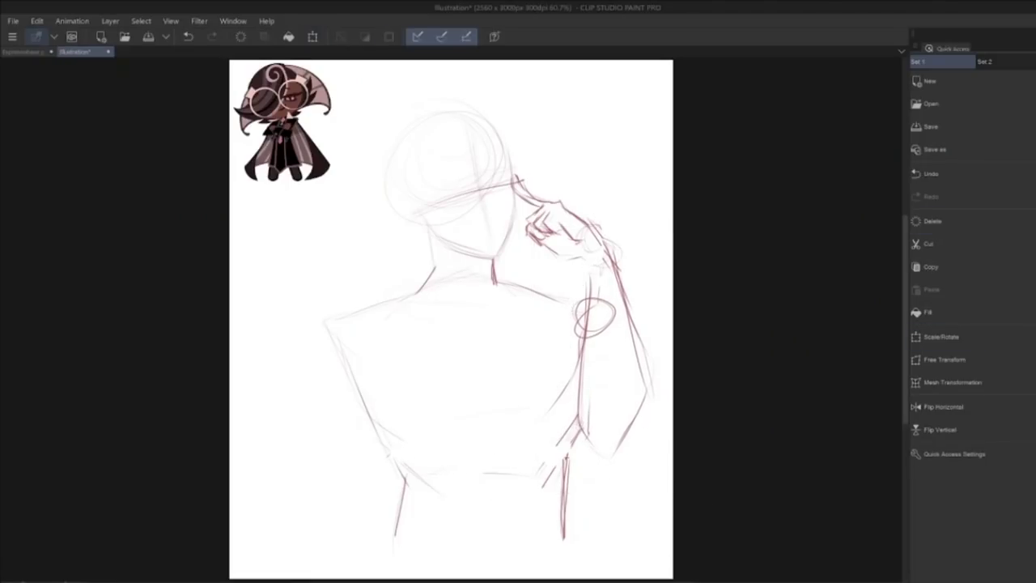
Step: Try sketching the crossed forearm again, running from the left elbow to below the raised arm
{"action": "left_click_drag", "start_coordinate": [403, 475], "coordinate": [395, 499]}
{"action": "mouse_move", "coordinate": [615, 458]}
{"action": "left_mouse_down"}
{"action": "mouse_move", "coordinate": [644, 492]}
{"action": "mouse_move", "coordinate": [496, 468]}
{"action": "left_mouse_up"}
{"action": "left_click_drag", "start_coordinate": [606, 462], "coordinate": [437, 455]}
{"action": "left_click_drag", "start_coordinate": [413, 466], "coordinate": [387, 485]}
{"action": "left_click_drag", "start_coordinate": [516, 508], "coordinate": [442, 521]}
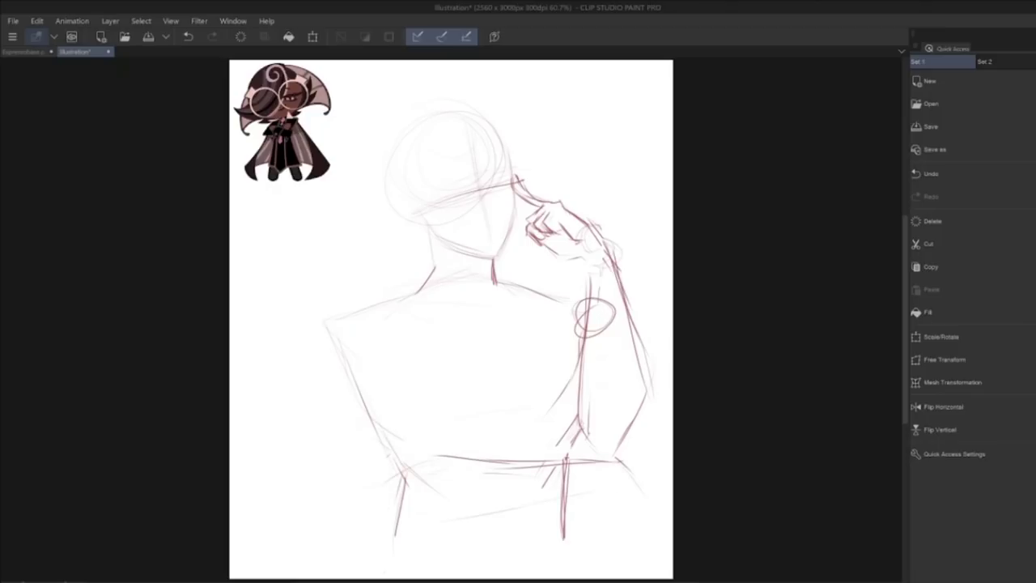
Step: Try sketching the left upper arm down to a low elbow, with the forearm's underside and hand
{"action": "left_click_drag", "start_coordinate": [394, 373], "coordinate": [393, 478]}
{"action": "left_click_drag", "start_coordinate": [338, 338], "coordinate": [345, 504]}
{"action": "left_click_drag", "start_coordinate": [347, 507], "coordinate": [395, 508]}
{"action": "left_click_drag", "start_coordinate": [523, 511], "coordinate": [393, 530]}
{"action": "left_click_drag", "start_coordinate": [562, 486], "coordinate": [458, 524]}
{"action": "left_click_drag", "start_coordinate": [582, 466], "coordinate": [627, 496]}
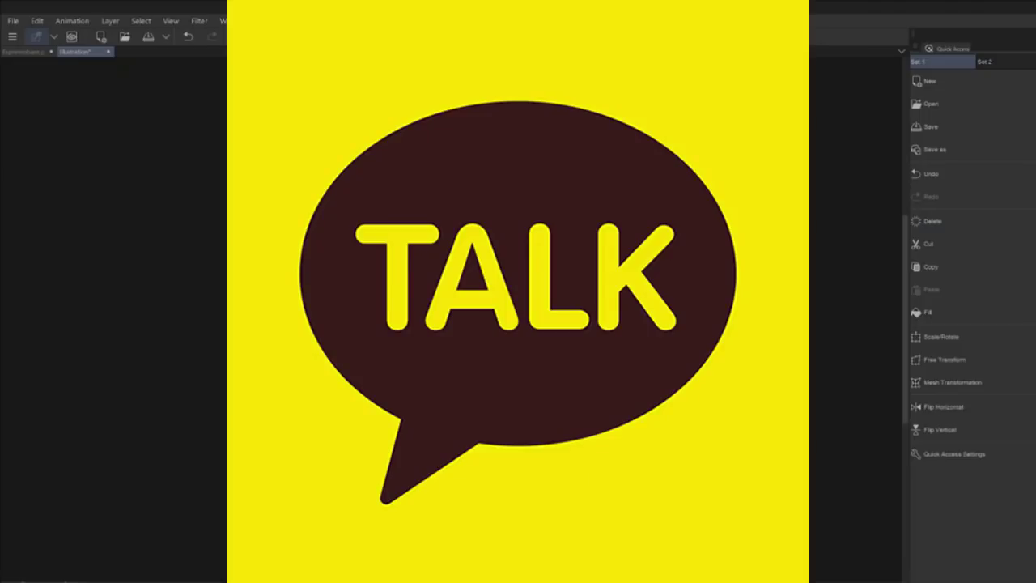
{"action": "left_click", "coordinate": [187, 34]}
{"action": "left_click", "coordinate": [185, 38]}
Step: Try single curved strokes for the left arm, bending at the elbow and sweeping across the waist
{"action": "left_click_drag", "start_coordinate": [582, 466], "coordinate": [627, 496]}
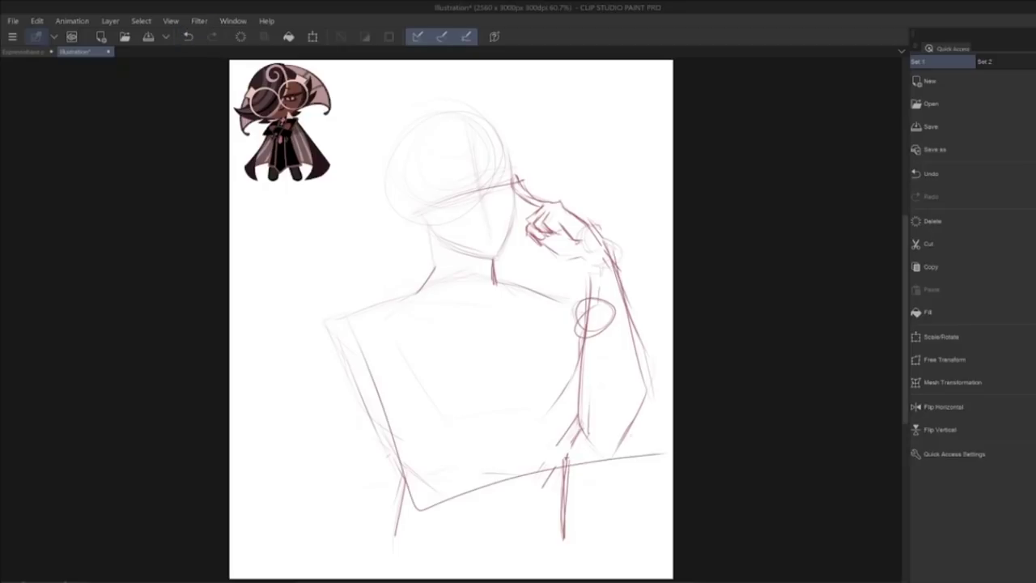
{"action": "key", "text": "ctrl+z"}
{"action": "left_click_drag", "start_coordinate": [375, 343], "coordinate": [592, 494]}
{"action": "key", "text": "ctrl+z"}
{"action": "left_click_drag", "start_coordinate": [346, 362], "coordinate": [561, 490]}
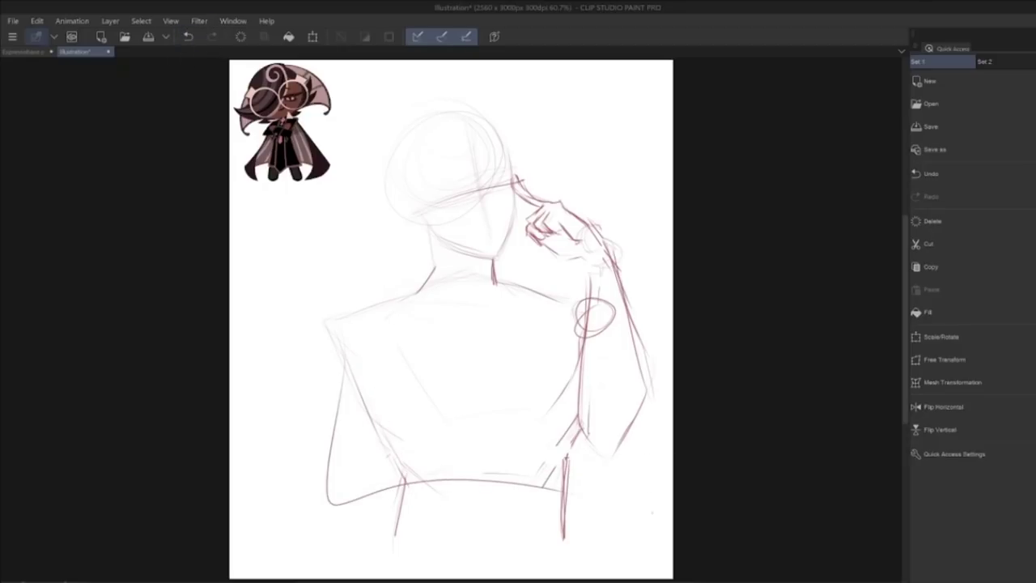
{"action": "left_click", "coordinate": [189, 36]}
Step: Sketch the left upper arm hanging from the shoulder and a nearly straight forearm line across the waist
{"action": "left_click_drag", "start_coordinate": [350, 320], "coordinate": [336, 476]}
{"action": "mouse_move", "coordinate": [340, 507]}
{"action": "left_mouse_down"}
{"action": "mouse_move", "coordinate": [581, 498]}
{"action": "mouse_move", "coordinate": [638, 516]}
{"action": "left_mouse_up"}
Step: Try a loose sleeve shape around and below the raised arm's elbow
{"action": "left_click_drag", "start_coordinate": [620, 295], "coordinate": [650, 440]}
{"action": "left_click_drag", "start_coordinate": [651, 429], "coordinate": [605, 507]}
{"action": "left_click_drag", "start_coordinate": [580, 409], "coordinate": [600, 487]}
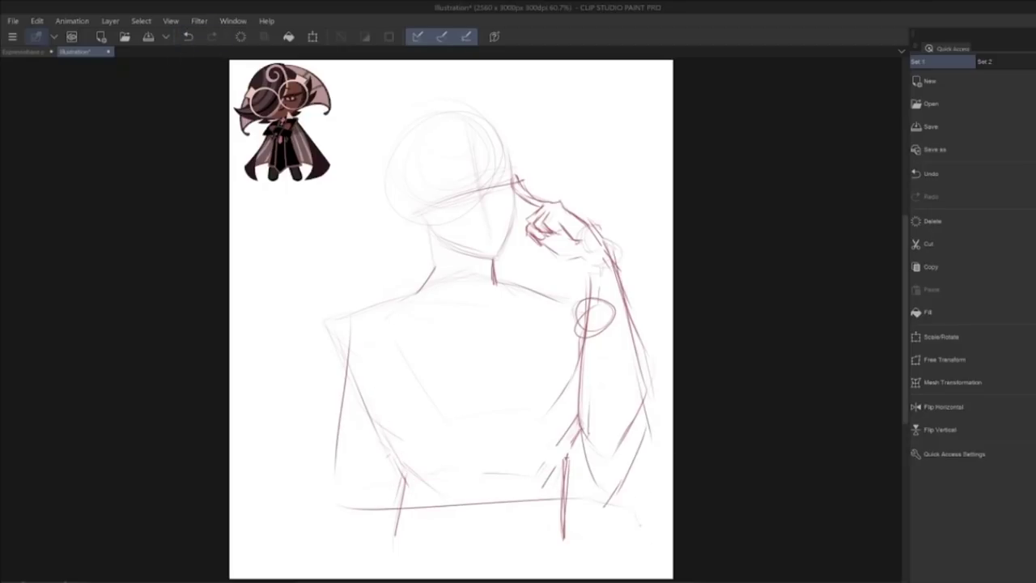
{"action": "key", "text": "ctrl+z"}
Step: Sketch the lower edge of the left elbow beneath the forearm line
{"action": "left_click_drag", "start_coordinate": [338, 414], "coordinate": [395, 528]}
{"action": "key", "text": "ctrl+z"}
{"action": "left_click_drag", "start_coordinate": [319, 511], "coordinate": [373, 526]}
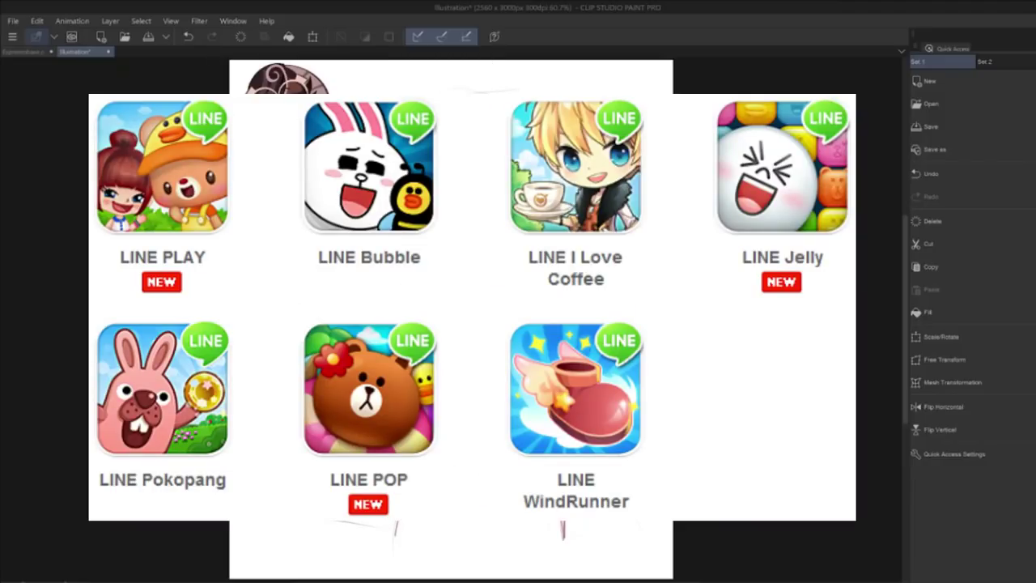
Step: Sketch the sweeping bangs across the forehead and the outline of the hair over the crown
{"action": "left_click_drag", "start_coordinate": [466, 125], "coordinate": [420, 194]}
{"action": "left_click_drag", "start_coordinate": [445, 145], "coordinate": [394, 198]}
{"action": "left_click_drag", "start_coordinate": [437, 127], "coordinate": [382, 200]}
{"action": "left_click_drag", "start_coordinate": [391, 153], "coordinate": [450, 89]}
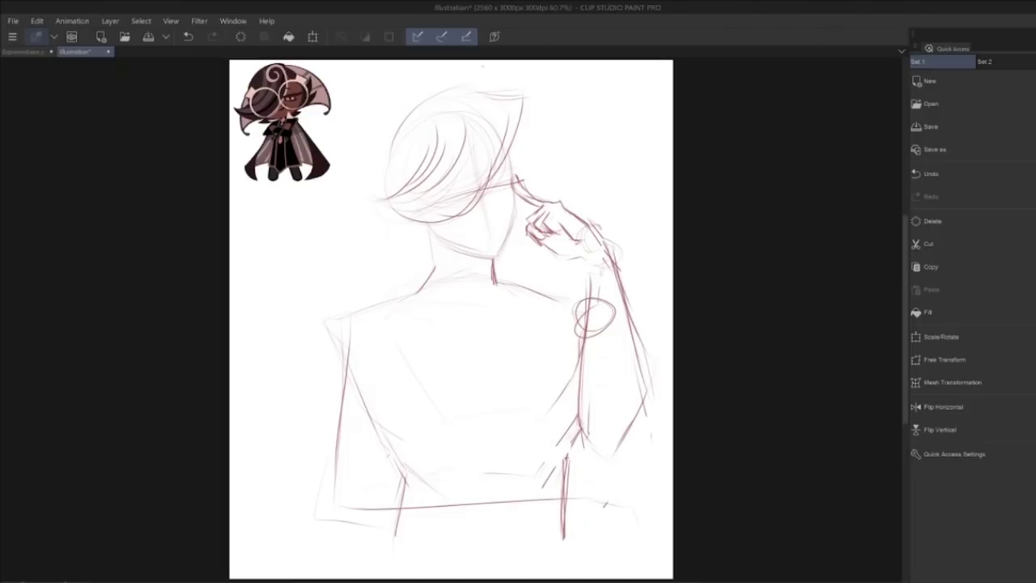
Step: Sketch pointed hair strands flaring out on the left side of the head and starting beside the right temple
{"action": "left_click_drag", "start_coordinate": [389, 150], "coordinate": [353, 186]}
{"action": "mouse_move", "coordinate": [405, 111]}
{"action": "left_mouse_down"}
{"action": "mouse_move", "coordinate": [332, 169]}
{"action": "mouse_move", "coordinate": [404, 228]}
{"action": "left_mouse_up"}
{"action": "mouse_move", "coordinate": [357, 196]}
{"action": "left_mouse_down"}
{"action": "mouse_move", "coordinate": [387, 203]}
{"action": "mouse_move", "coordinate": [411, 249]}
{"action": "mouse_move", "coordinate": [429, 257]}
{"action": "left_mouse_up"}
{"action": "left_click_drag", "start_coordinate": [522, 131], "coordinate": [544, 163]}
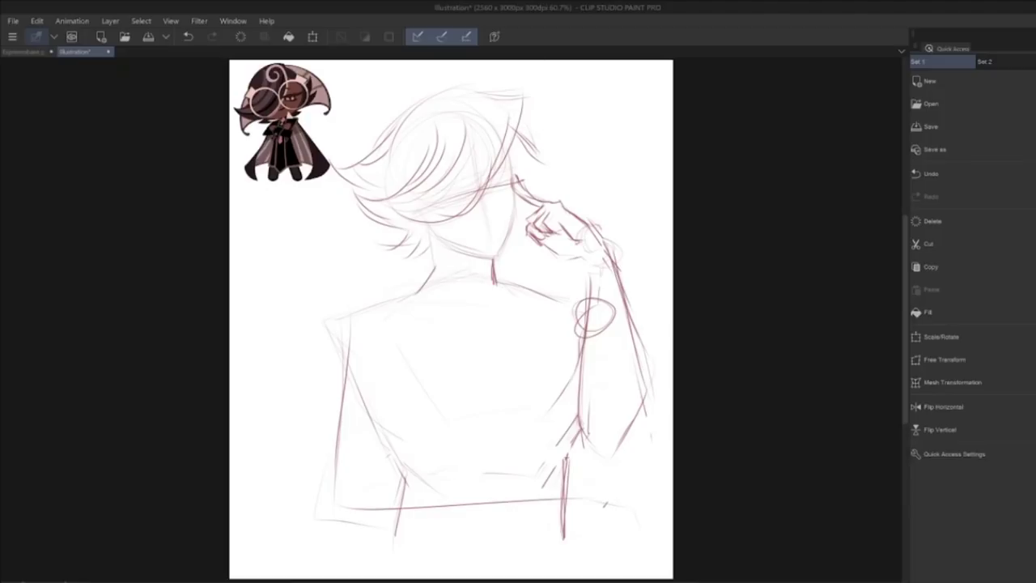
Step: Sketch spiky hair tufts on the right side of the head, around the raised hand
{"action": "mouse_move", "coordinate": [514, 130]}
{"action": "left_mouse_down"}
{"action": "mouse_move", "coordinate": [534, 169]}
{"action": "mouse_move", "coordinate": [525, 180]}
{"action": "left_mouse_up"}
{"action": "left_click_drag", "start_coordinate": [552, 135], "coordinate": [513, 225]}
{"action": "left_click_drag", "start_coordinate": [557, 185], "coordinate": [546, 204]}
{"action": "left_click_drag", "start_coordinate": [515, 249], "coordinate": [528, 264]}
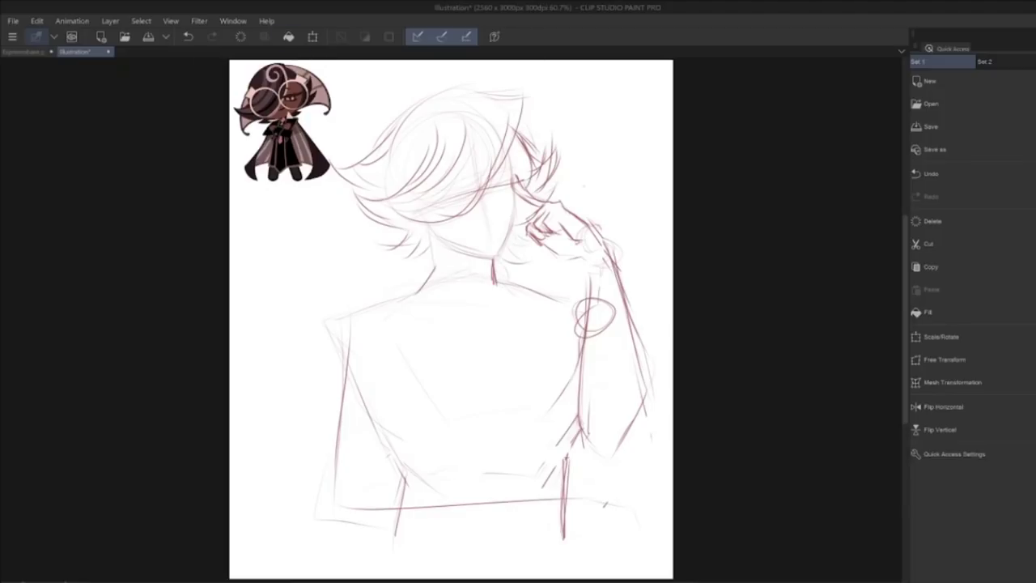
Step: Add short hair tufts at the nape on both sides of the neck
{"action": "mouse_move", "coordinate": [425, 244]}
{"action": "left_mouse_down"}
{"action": "mouse_move", "coordinate": [388, 254]}
{"action": "mouse_move", "coordinate": [403, 269]}
{"action": "left_mouse_up"}
{"action": "left_click_drag", "start_coordinate": [433, 270], "coordinate": [401, 275]}
{"action": "left_click_drag", "start_coordinate": [503, 259], "coordinate": [525, 262]}
Step: Sketch round glasses on the face, with a narrower lens on the far side
{"action": "mouse_move", "coordinate": [522, 165]}
{"action": "left_mouse_down"}
{"action": "mouse_move", "coordinate": [508, 207]}
{"action": "mouse_move", "coordinate": [484, 173]}
{"action": "mouse_move", "coordinate": [516, 212]}
{"action": "left_mouse_up"}
{"action": "left_click", "coordinate": [187, 37]}
{"action": "left_click_drag", "start_coordinate": [517, 154], "coordinate": [494, 212]}
{"action": "left_click_drag", "start_coordinate": [474, 171], "coordinate": [437, 168]}
{"action": "left_click_drag", "start_coordinate": [518, 166], "coordinate": [492, 194]}
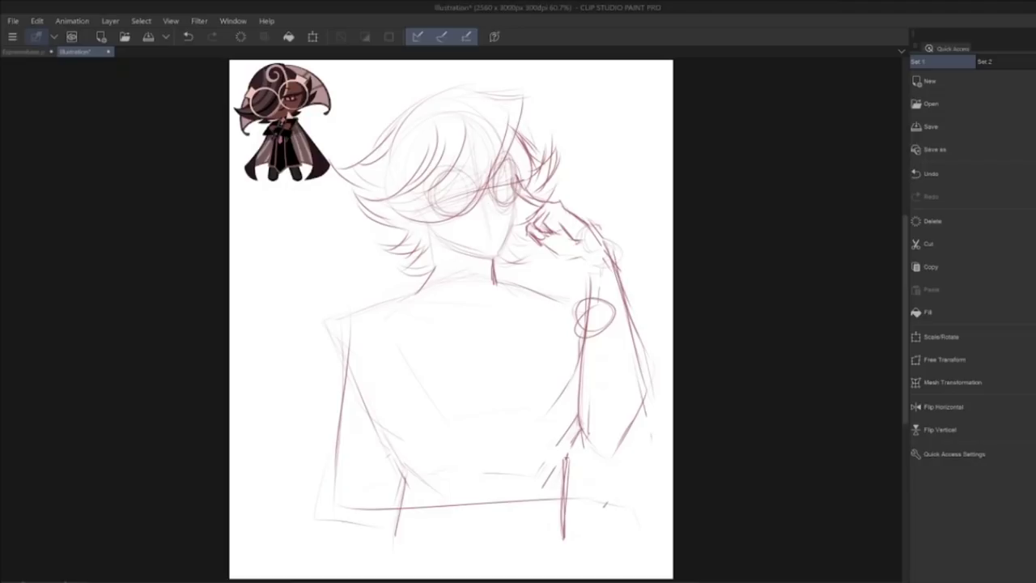
{"action": "left_click_drag", "start_coordinate": [429, 195], "coordinate": [446, 211]}
Step: Add small angular hair clips above the glasses on both sides of the bangs
{"action": "mouse_move", "coordinate": [429, 164]}
{"action": "left_mouse_down"}
{"action": "mouse_move", "coordinate": [416, 181]}
{"action": "mouse_move", "coordinate": [426, 184]}
{"action": "left_mouse_up"}
{"action": "mouse_move", "coordinate": [516, 154]}
{"action": "left_mouse_down"}
{"action": "mouse_move", "coordinate": [518, 174]}
{"action": "mouse_move", "coordinate": [488, 206]}
{"action": "mouse_move", "coordinate": [521, 175]}
{"action": "mouse_move", "coordinate": [511, 184]}
{"action": "left_mouse_up"}
Step: Sketch the visible eye behind the far lens and work on the mouth below the nose
{"action": "left_click_drag", "start_coordinate": [504, 192], "coordinate": [509, 183]}
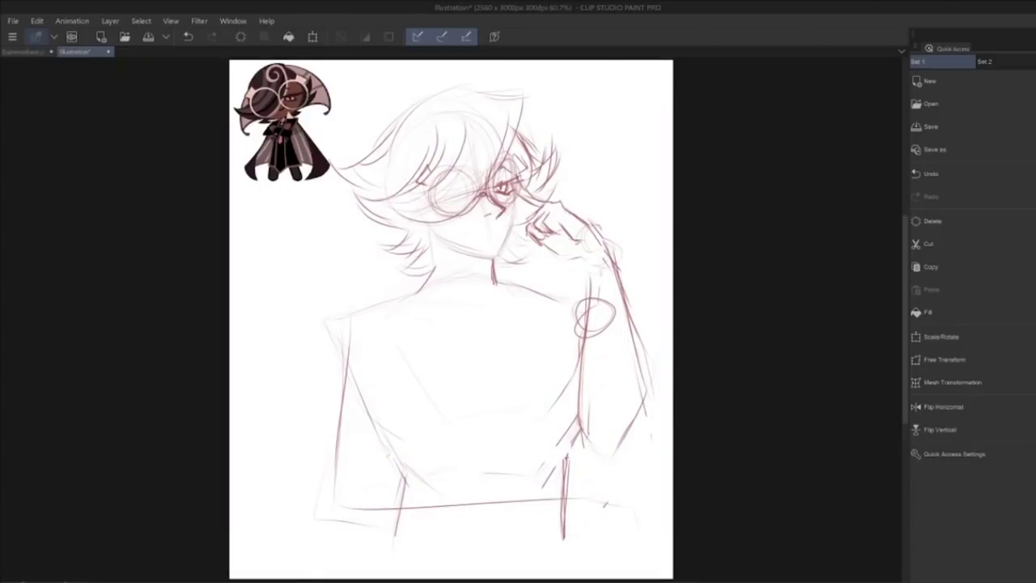
{"action": "mouse_move", "coordinate": [469, 232]}
{"action": "left_mouse_down"}
{"action": "mouse_move", "coordinate": [504, 226]}
{"action": "mouse_move", "coordinate": [483, 230]}
{"action": "mouse_move", "coordinate": [493, 229]}
{"action": "left_mouse_up"}
{"action": "left_click", "coordinate": [187, 37]}
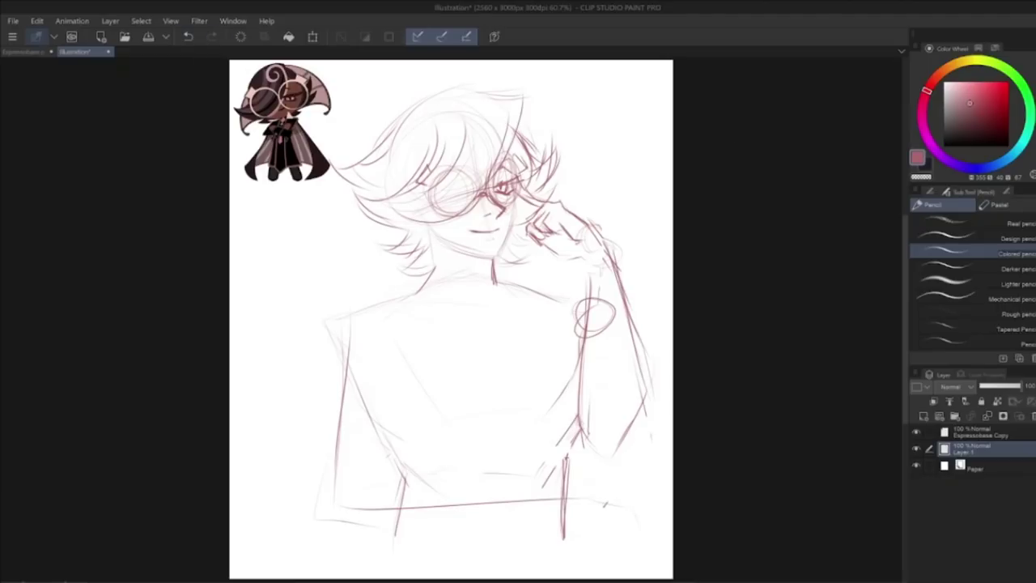
Step: Try redrawing the face contour from the cheek down to the neck
{"action": "mouse_move", "coordinate": [514, 179]}
{"action": "left_mouse_down"}
{"action": "mouse_move", "coordinate": [495, 258]}
{"action": "mouse_move", "coordinate": [468, 254]}
{"action": "mouse_move", "coordinate": [494, 258]}
{"action": "mouse_move", "coordinate": [418, 217]}
{"action": "mouse_move", "coordinate": [445, 243]}
{"action": "mouse_move", "coordinate": [471, 250]}
{"action": "mouse_move", "coordinate": [419, 289]}
{"action": "left_mouse_up"}
{"action": "left_click", "coordinate": [198, 38]}
{"action": "left_click", "coordinate": [194, 39]}
{"action": "left_click", "coordinate": [188, 36]}
{"action": "left_click", "coordinate": [187, 35]}
{"action": "left_click", "coordinate": [186, 34]}
{"action": "left_click", "coordinate": [187, 34]}
{"action": "left_click", "coordinate": [187, 34]}
{"action": "left_click", "coordinate": [188, 37]}
Step: Redraw the far cheek, the chin and the near side of the jaw with firmer lines
{"action": "mouse_move", "coordinate": [518, 197]}
{"action": "left_mouse_down"}
{"action": "mouse_move", "coordinate": [510, 247]}
{"action": "mouse_move", "coordinate": [494, 258]}
{"action": "left_mouse_up"}
{"action": "left_click", "coordinate": [188, 36]}
{"action": "left_click_drag", "start_coordinate": [515, 211], "coordinate": [501, 258]}
{"action": "left_click_drag", "start_coordinate": [484, 254], "coordinate": [503, 258]}
{"action": "left_click_drag", "start_coordinate": [424, 210], "coordinate": [452, 241]}
{"action": "left_click", "coordinate": [185, 35]}
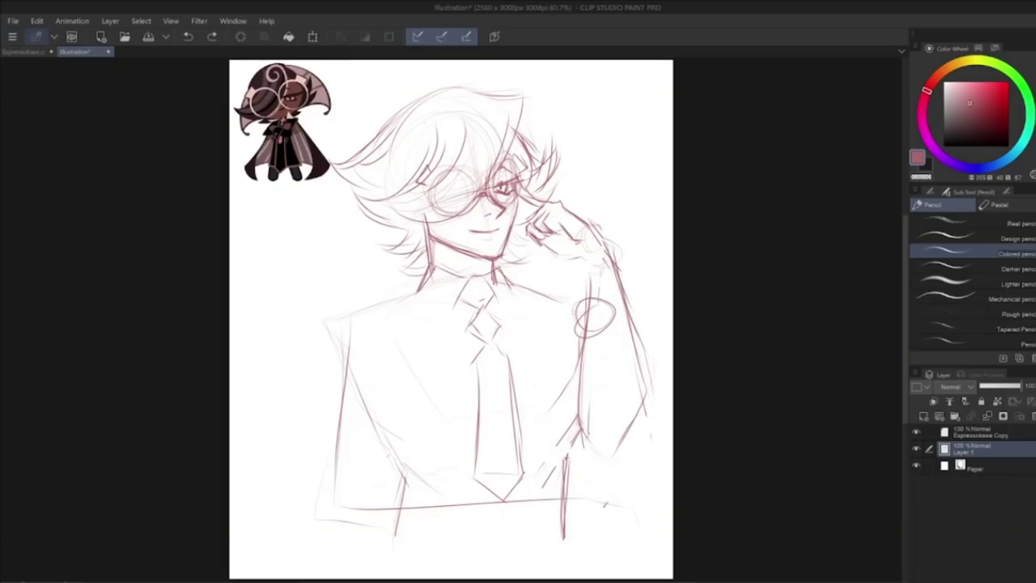
Step: Strengthen the far jawline and rework the left edge of the neck
{"action": "mouse_move", "coordinate": [514, 222]}
{"action": "left_mouse_down"}
{"action": "mouse_move", "coordinate": [504, 257]}
{"action": "mouse_move", "coordinate": [490, 259]}
{"action": "left_mouse_up"}
{"action": "left_click_drag", "start_coordinate": [508, 239], "coordinate": [516, 200]}
{"action": "left_click_drag", "start_coordinate": [433, 242], "coordinate": [418, 291]}
{"action": "left_click", "coordinate": [187, 36]}
{"action": "left_click_drag", "start_coordinate": [433, 250], "coordinate": [414, 286]}
{"action": "left_click", "coordinate": [188, 36]}
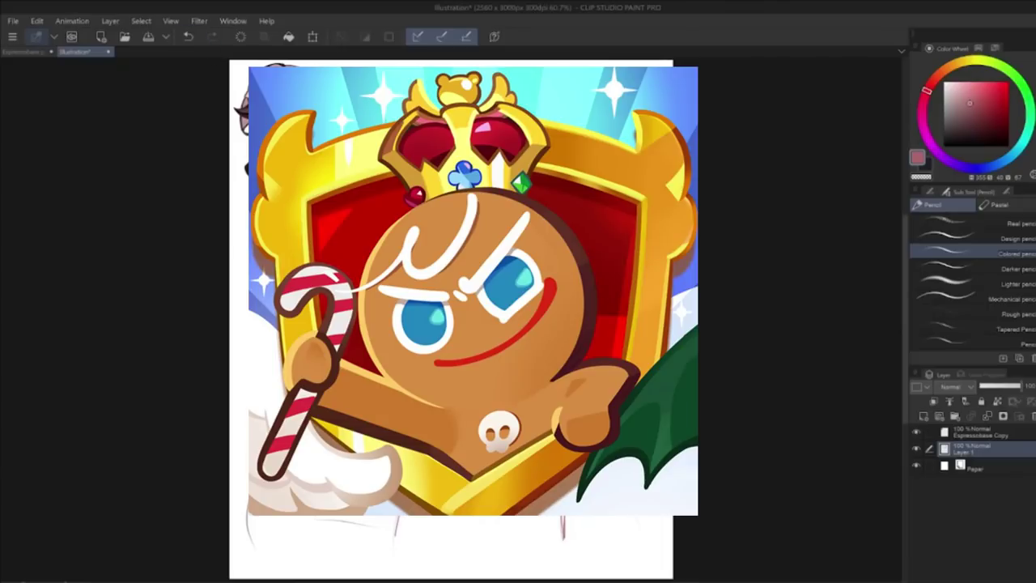
Step: Redraw the trailing edge of the cape near the canvas's lower-left corner
{"action": "key", "text": "ctrl+z"}
{"action": "left_click_drag", "start_coordinate": [249, 496], "coordinate": [246, 562]}
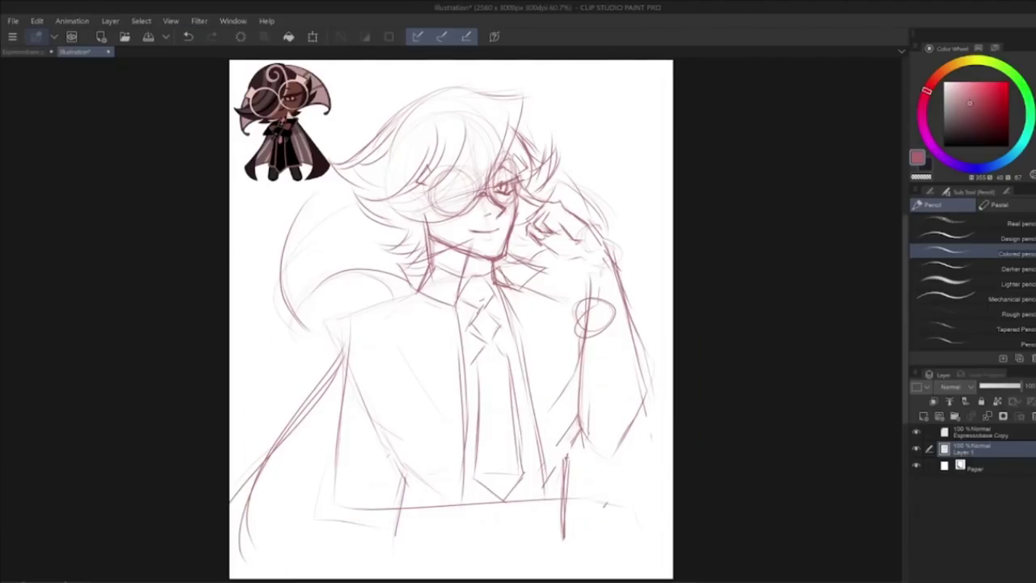
Step: Sketch the cape edge beyond the far elbow, the inner cape fold and the lower edge of the resting forearm
{"action": "left_click_drag", "start_coordinate": [633, 408], "coordinate": [673, 450]}
{"action": "left_click_drag", "start_coordinate": [305, 214], "coordinate": [394, 243]}
{"action": "left_click_drag", "start_coordinate": [538, 193], "coordinate": [572, 178]}
{"action": "left_click_drag", "start_coordinate": [338, 382], "coordinate": [301, 530]}
{"action": "left_click_drag", "start_coordinate": [327, 528], "coordinate": [438, 529]}
Step: Sketch the raised wrist's sleeve cuff with its button and firm up the trailing edge of the near cape
{"action": "left_click_drag", "start_coordinate": [603, 240], "coordinate": [577, 269]}
{"action": "left_click_drag", "start_coordinate": [590, 258], "coordinate": [577, 274]}
{"action": "key", "text": "ctrl+z"}
{"action": "left_click_drag", "start_coordinate": [615, 257], "coordinate": [592, 304]}
{"action": "left_click_drag", "start_coordinate": [618, 261], "coordinate": [590, 301]}
{"action": "left_click_drag", "start_coordinate": [577, 260], "coordinate": [586, 300]}
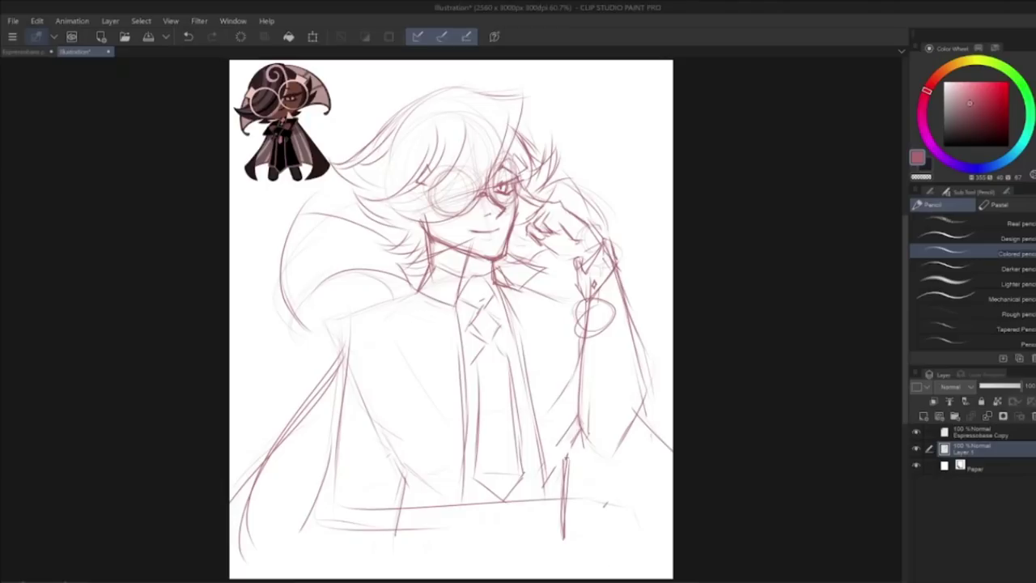
{"action": "left_click_drag", "start_coordinate": [338, 374], "coordinate": [230, 495]}
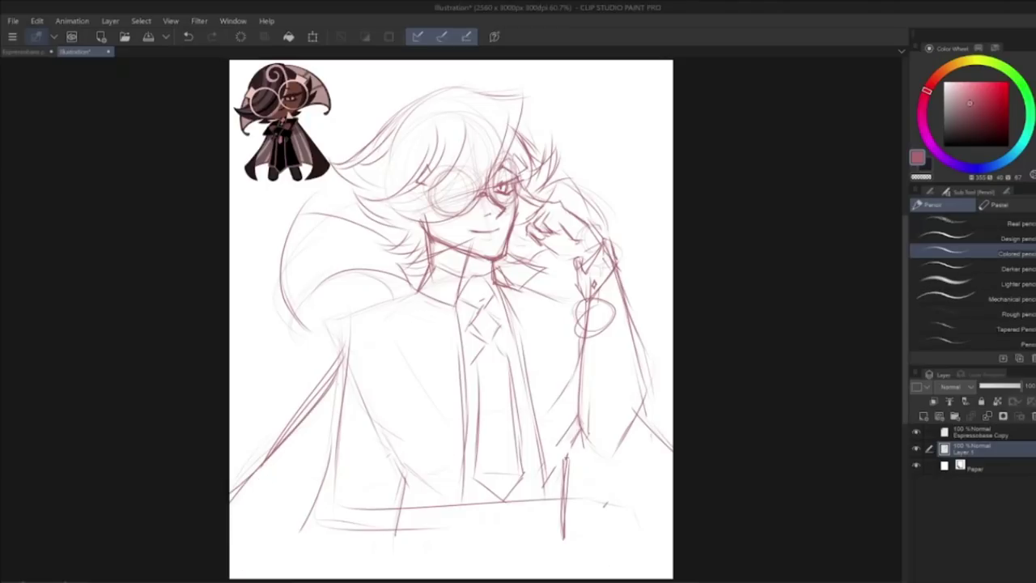
{"action": "left_click_drag", "start_coordinate": [586, 495], "coordinate": [576, 556]}
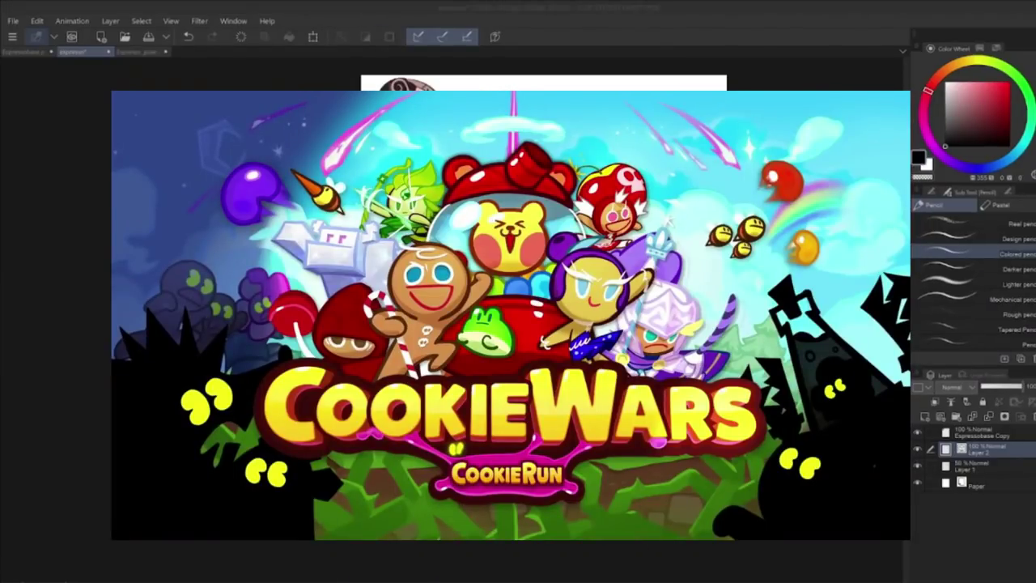
Step: Ink the fringe's far edge and its lower sweep over the sketch with the DAE_PEN brush on Layer 2
{"action": "key", "text": "p"}
{"action": "left_click", "coordinate": [1016, 263]}
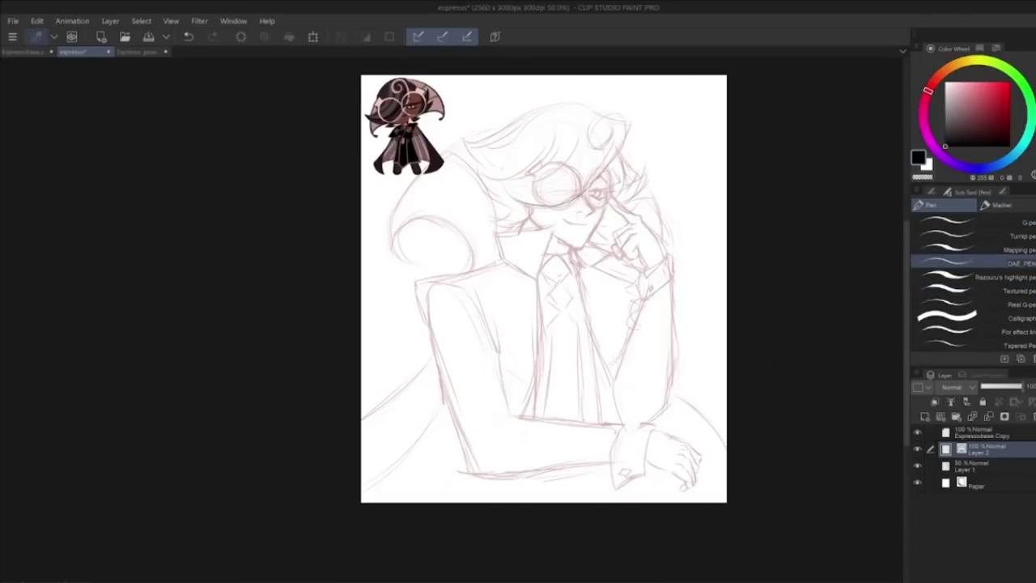
{"action": "key", "text": "ctrl+z"}
{"action": "left_click_drag", "start_coordinate": [649, 166], "coordinate": [624, 219]}
{"action": "key", "text": "ctrl+z"}
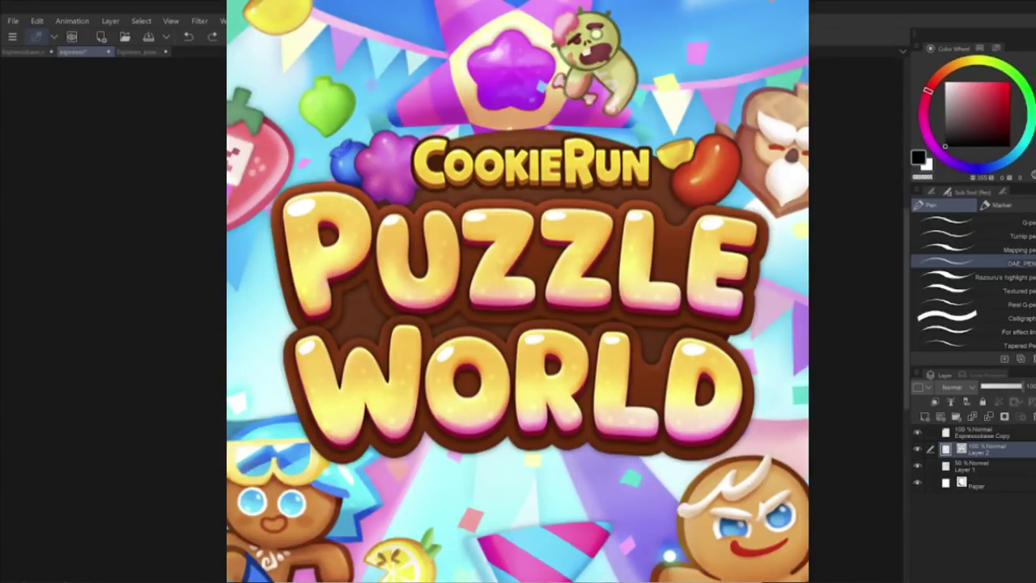
{"action": "key", "text": "ctrl+z"}
{"action": "left_click_drag", "start_coordinate": [427, 188], "coordinate": [573, 219]}
{"action": "key", "text": "ctrl+z"}
{"action": "key", "text": "ctrl+z"}
{"action": "left_click_drag", "start_coordinate": [439, 209], "coordinate": [578, 215]}
Step: Ink the inner lock of the fringe above the near lens and check it with the sketch layer hidden
{"action": "key", "text": "y"}
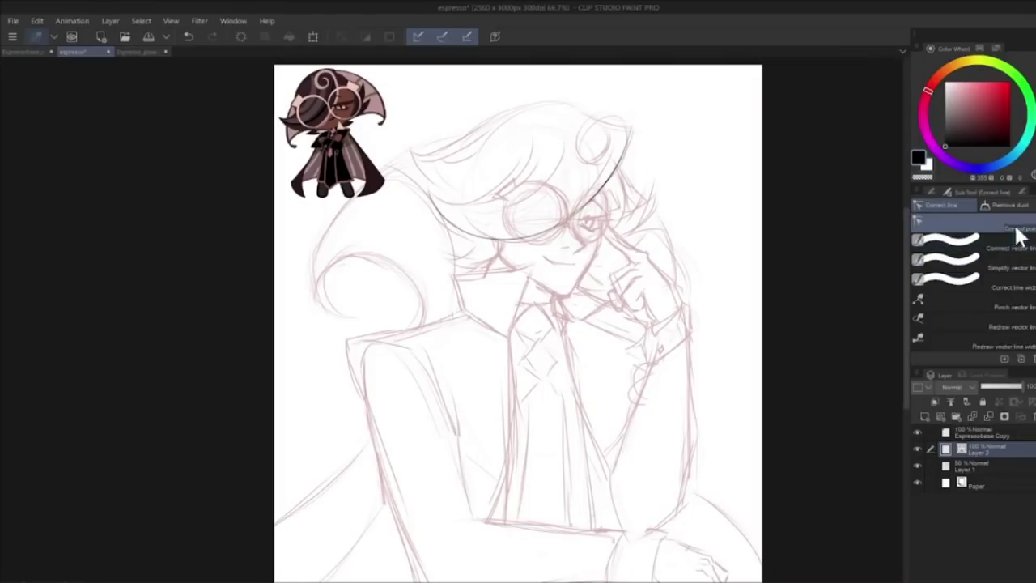
{"action": "key", "text": "p"}
{"action": "mouse_move", "coordinate": [432, 188]}
{"action": "left_mouse_down"}
{"action": "mouse_move", "coordinate": [513, 151]}
{"action": "mouse_move", "coordinate": [526, 162]}
{"action": "left_mouse_up"}
{"action": "key", "text": "ctrl+z"}
{"action": "left_click", "coordinate": [920, 463]}
{"action": "left_click", "coordinate": [919, 463]}
Step: Correct the inked fringe curve with its vector control points and compare it with the sketch layer hidden
{"action": "key", "text": "y"}
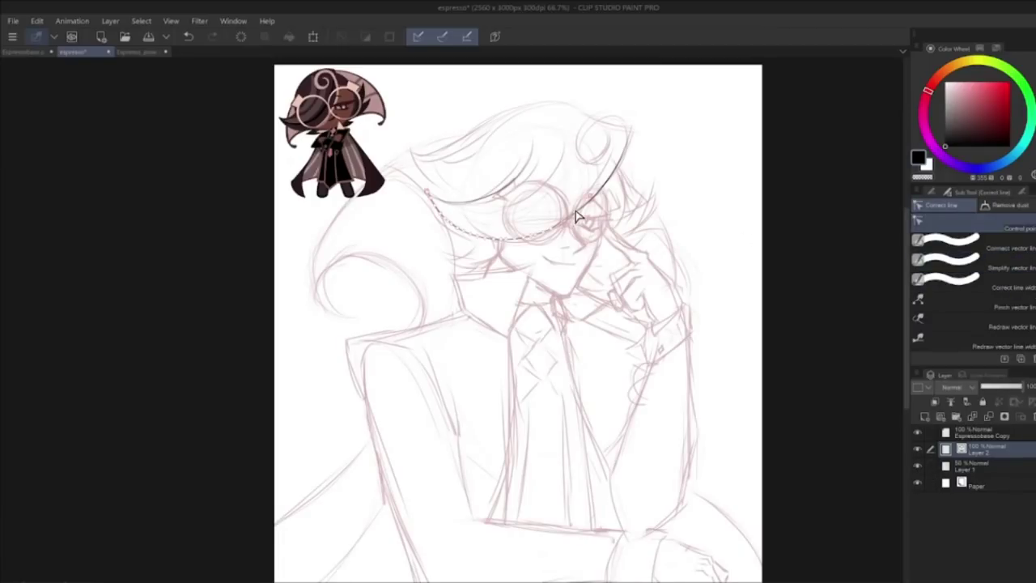
{"action": "left_click", "coordinate": [915, 219]}
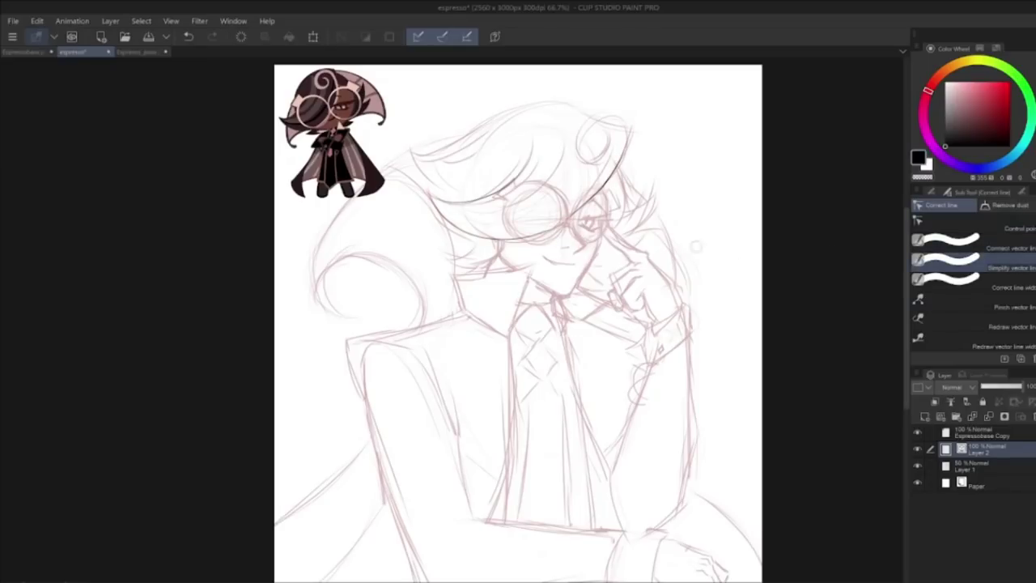
{"action": "left_click", "coordinate": [917, 466]}
{"action": "left_click", "coordinate": [918, 466]}
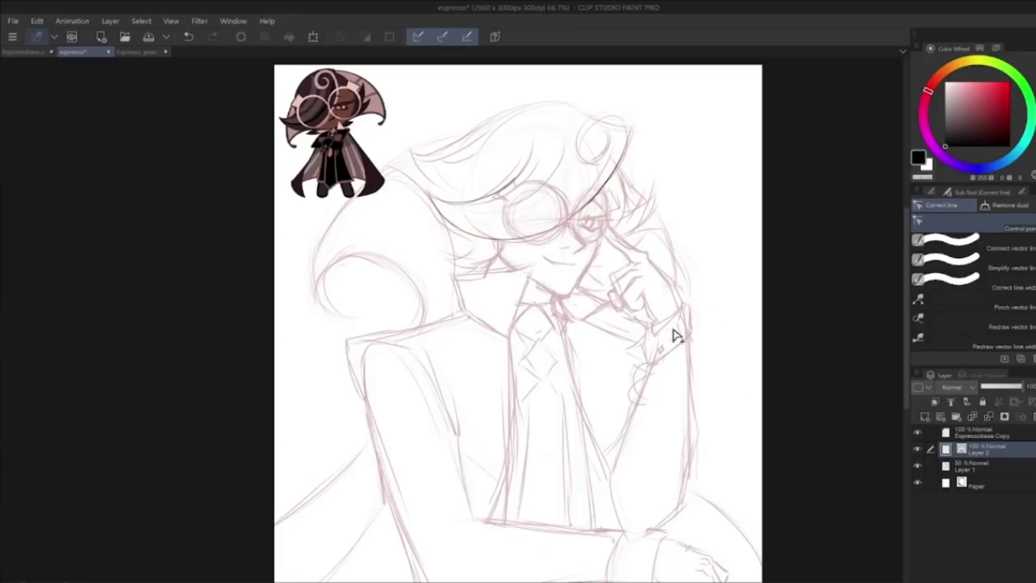
Step: Ink the hair's upper contour from the far fringe tip over the crown to the near swept-back tip
{"action": "key", "text": "p"}
{"action": "left_click_drag", "start_coordinate": [631, 126], "coordinate": [403, 158]}
{"action": "key", "text": "ctrl+z"}
{"action": "mouse_move", "coordinate": [631, 126]}
{"action": "left_mouse_down"}
{"action": "mouse_move", "coordinate": [496, 115]}
{"action": "mouse_move", "coordinate": [406, 152]}
{"action": "mouse_move", "coordinate": [432, 194]}
{"action": "left_mouse_up"}
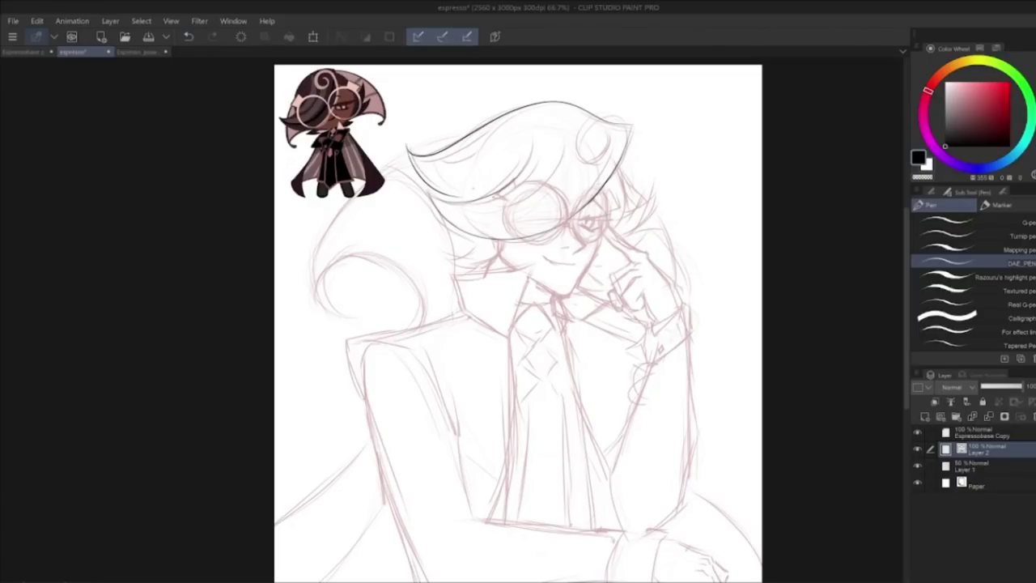
{"action": "left_click", "coordinate": [189, 37]}
{"action": "left_click", "coordinate": [189, 36]}
{"action": "left_click_drag", "start_coordinate": [631, 127], "coordinate": [440, 206]}
{"action": "left_click", "coordinate": [188, 37]}
Step: Ink the far-side hair strands between the fringe and the raised hand
{"action": "left_click_drag", "start_coordinate": [620, 166], "coordinate": [623, 209]}
{"action": "left_click", "coordinate": [189, 37]}
{"action": "left_click_drag", "start_coordinate": [619, 166], "coordinate": [615, 236]}
{"action": "left_click", "coordinate": [188, 36]}
{"action": "left_click", "coordinate": [189, 36]}
{"action": "mouse_move", "coordinate": [653, 192]}
{"action": "left_mouse_down"}
{"action": "mouse_move", "coordinate": [621, 238]}
{"action": "mouse_move", "coordinate": [622, 260]}
{"action": "left_mouse_up"}
{"action": "left_click", "coordinate": [188, 37]}
{"action": "left_click", "coordinate": [188, 36]}
Step: Redraw the crown contour and the near swept-back lock, and review the hair with the sketch layer hidden
{"action": "mouse_move", "coordinate": [629, 125]}
{"action": "left_mouse_down"}
{"action": "mouse_move", "coordinate": [406, 152]}
{"action": "mouse_move", "coordinate": [461, 205]}
{"action": "left_mouse_up"}
{"action": "left_click", "coordinate": [189, 36]}
{"action": "left_click_drag", "start_coordinate": [406, 148], "coordinate": [467, 198]}
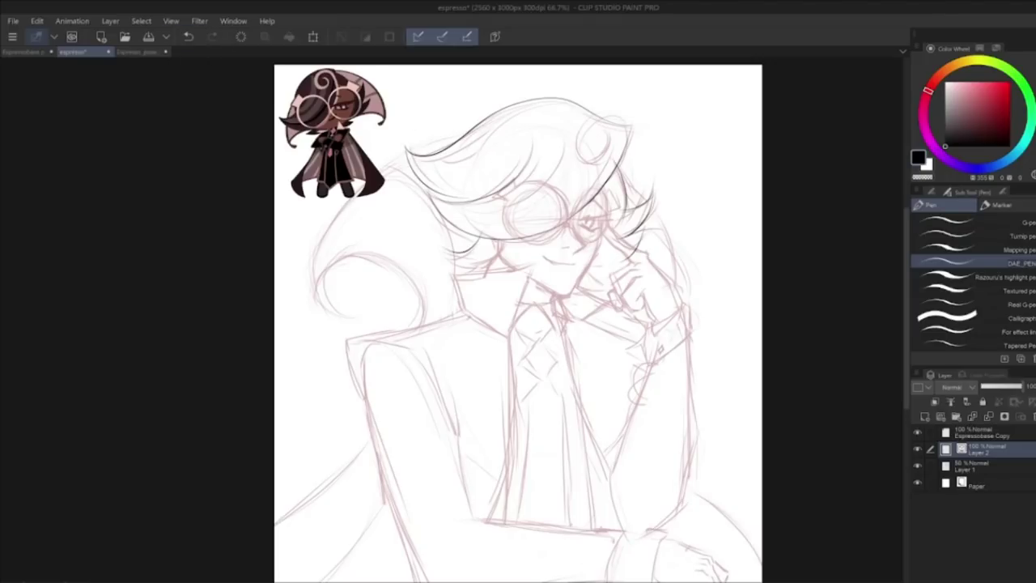
{"action": "key", "text": "ctrl+z"}
{"action": "left_click", "coordinate": [918, 465]}
{"action": "left_click", "coordinate": [918, 465]}
{"action": "key", "text": "ctrl+y"}
{"action": "left_click", "coordinate": [918, 465]}
{"action": "left_click", "coordinate": [918, 466]}
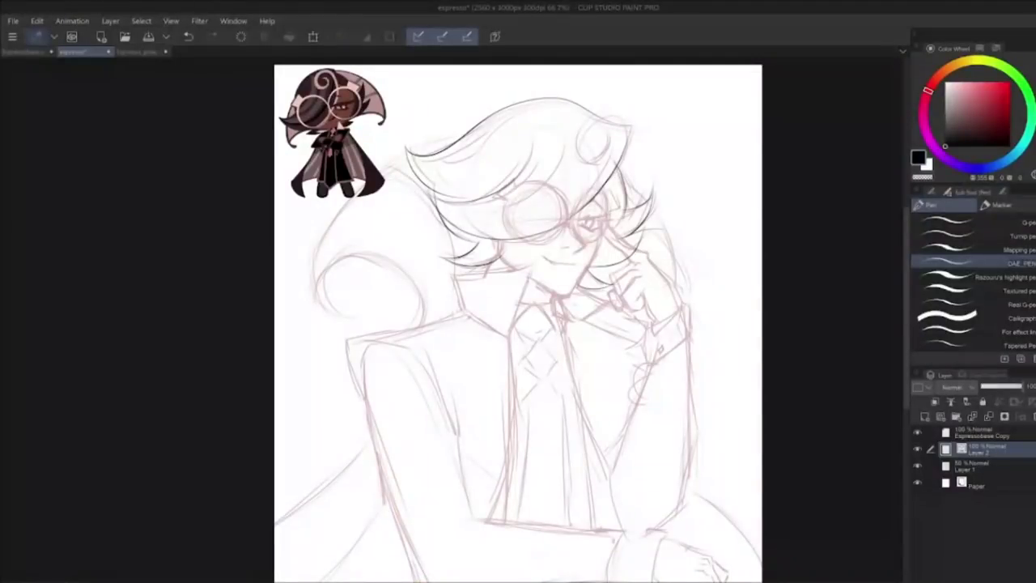
Step: Try erasing the overlapping line on the near-side hair lock and inspect the line art without the sketch
{"action": "key", "text": "e"}
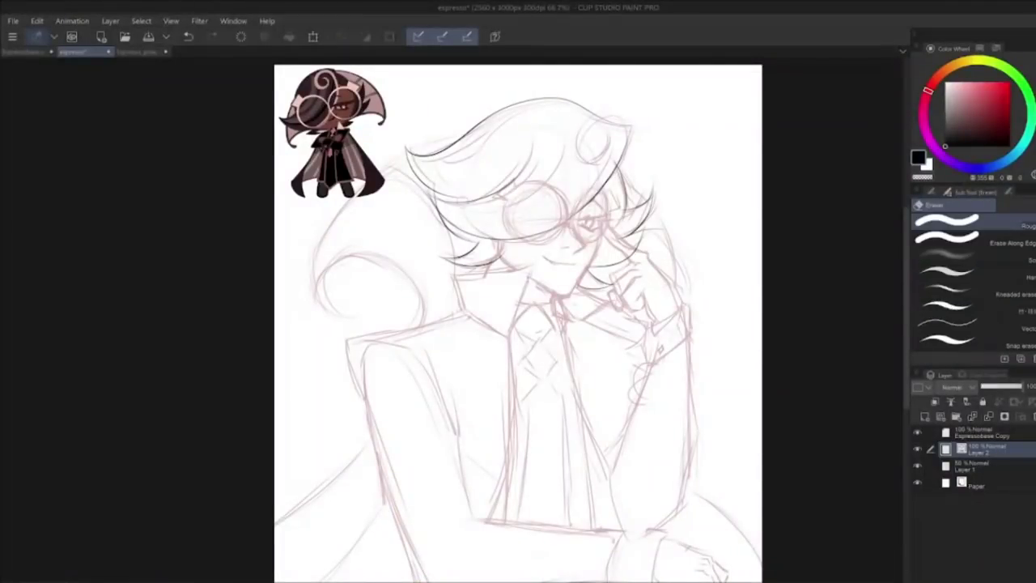
{"action": "key", "text": "ctrl+z"}
{"action": "left_click_drag", "start_coordinate": [439, 199], "coordinate": [447, 211]}
{"action": "key", "text": "ctrl+z"}
{"action": "left_click", "coordinate": [917, 467]}
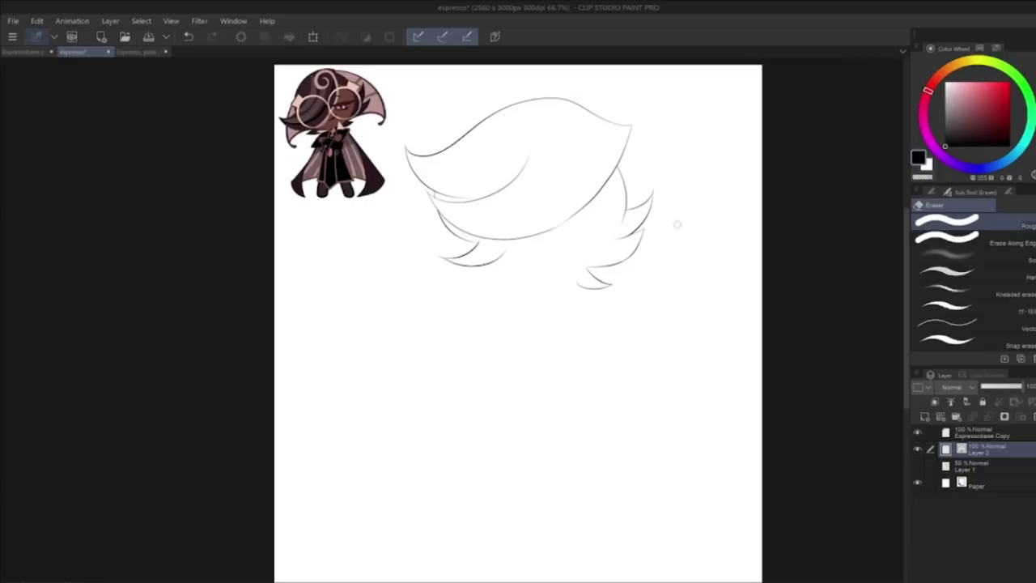
{"action": "key", "text": "ctrl+z"}
{"action": "left_click", "coordinate": [917, 466]}
{"action": "key", "text": "p"}
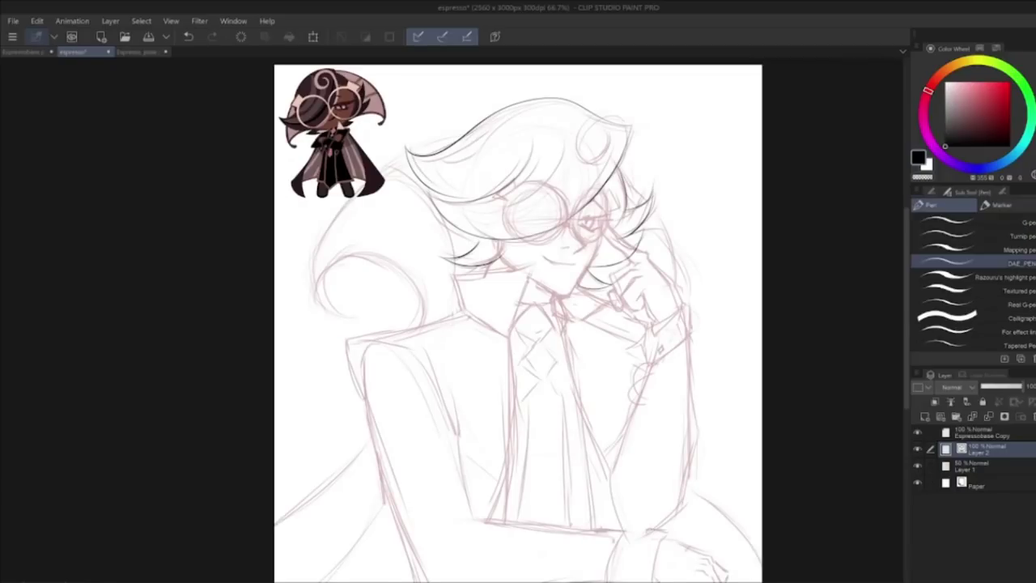
Step: Ink the small pointed wisp on the near side of the fringe, comparing the hair with and without it
{"action": "key", "text": "ctrl+z"}
{"action": "key", "text": "ctrl+y"}
{"action": "key", "text": "ctrl+z"}
{"action": "key", "text": "ctrl+y"}
{"action": "key", "text": "ctrl+y"}
{"action": "key", "text": "e"}
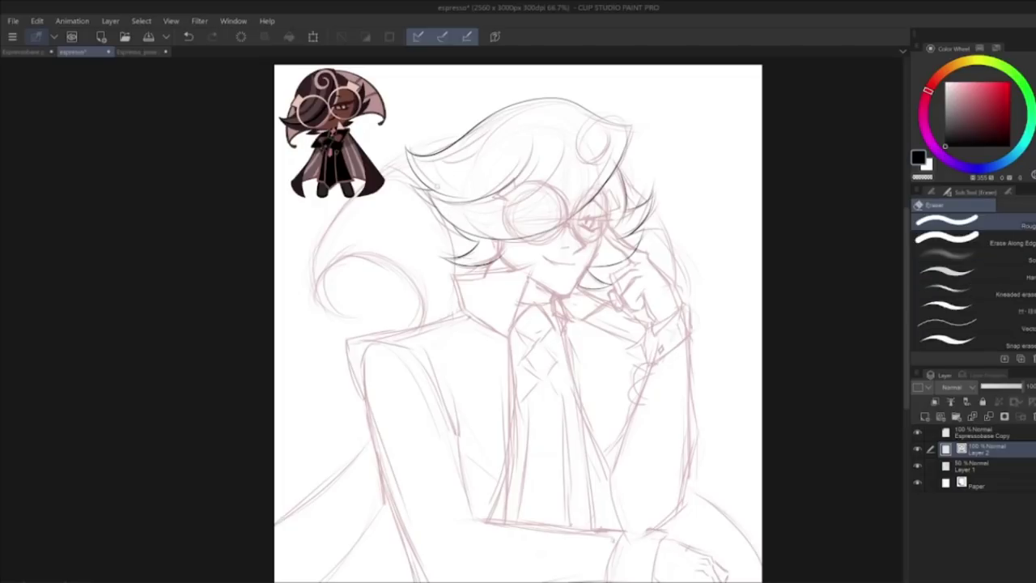
Step: Compare the hair line art with the sketch layer hidden and shown, and select Layer 1
{"action": "left_click", "coordinate": [921, 464]}
{"action": "left_click", "coordinate": [920, 464]}
{"action": "left_click", "coordinate": [927, 465]}
{"action": "key", "text": "p"}
{"action": "left_click", "coordinate": [981, 466]}
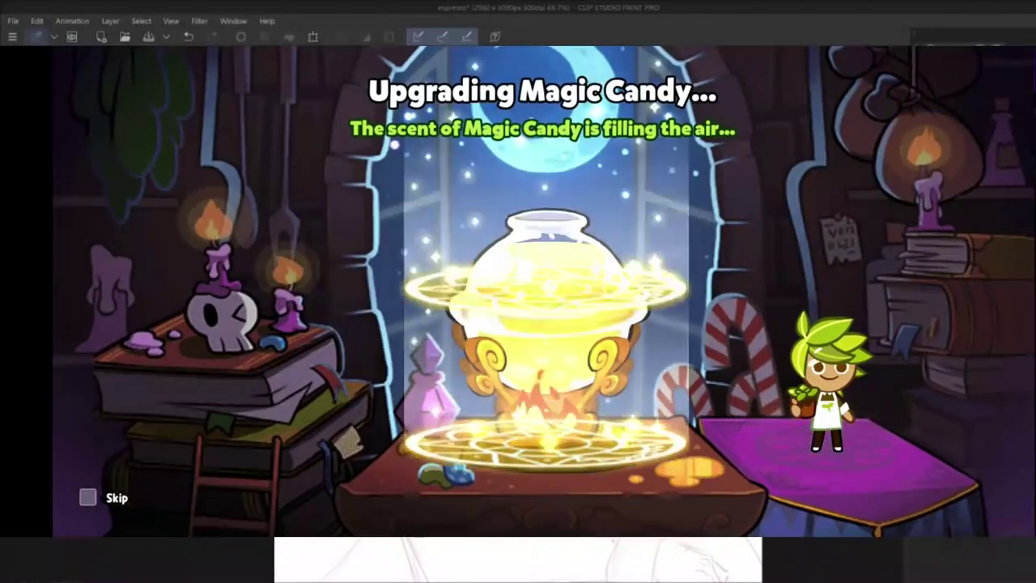
Step: Ink the front edge of the near cape collar from beneath the jaw downward
{"action": "left_click", "coordinate": [188, 37]}
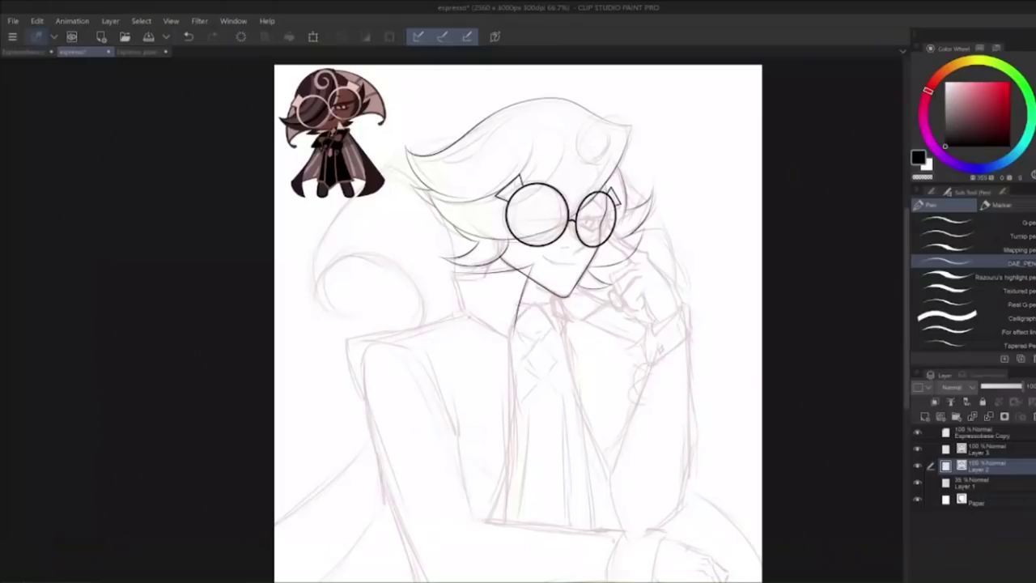
{"action": "key", "text": "ctrl+z"}
{"action": "left_click_drag", "start_coordinate": [531, 266], "coordinate": [509, 337]}
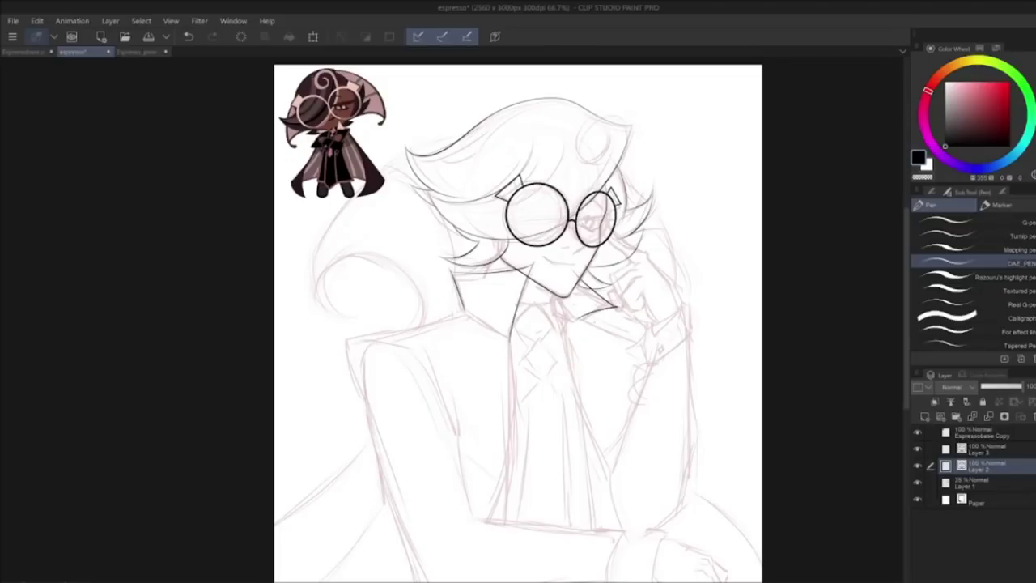
Step: Clean up the outer corner of the near collar and check the line art with the sketch layer hidden
{"action": "key", "text": "e"}
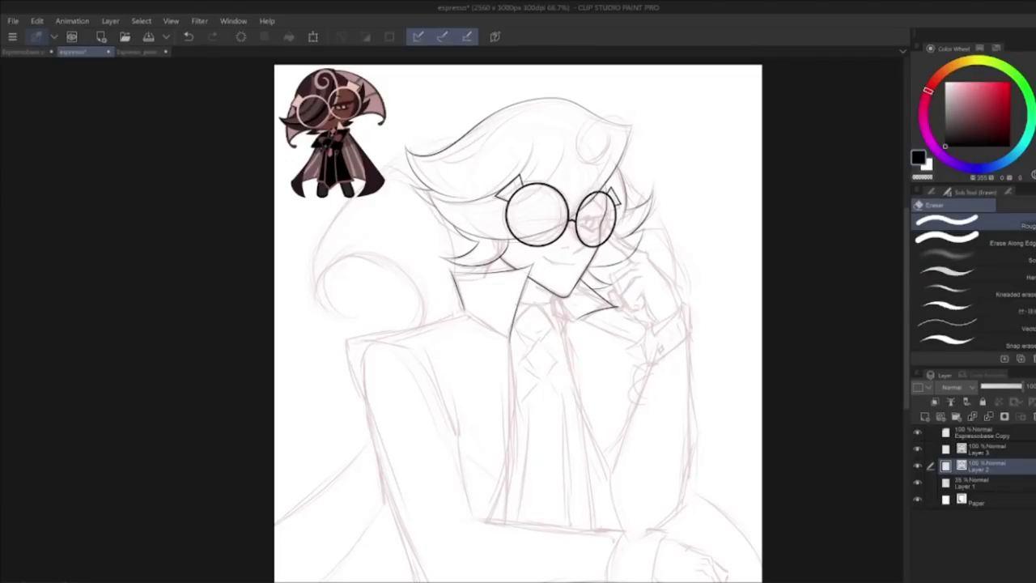
{"action": "left_click_drag", "start_coordinate": [449, 269], "coordinate": [453, 272]}
{"action": "left_click", "coordinate": [187, 38]}
{"action": "left_click", "coordinate": [918, 482]}
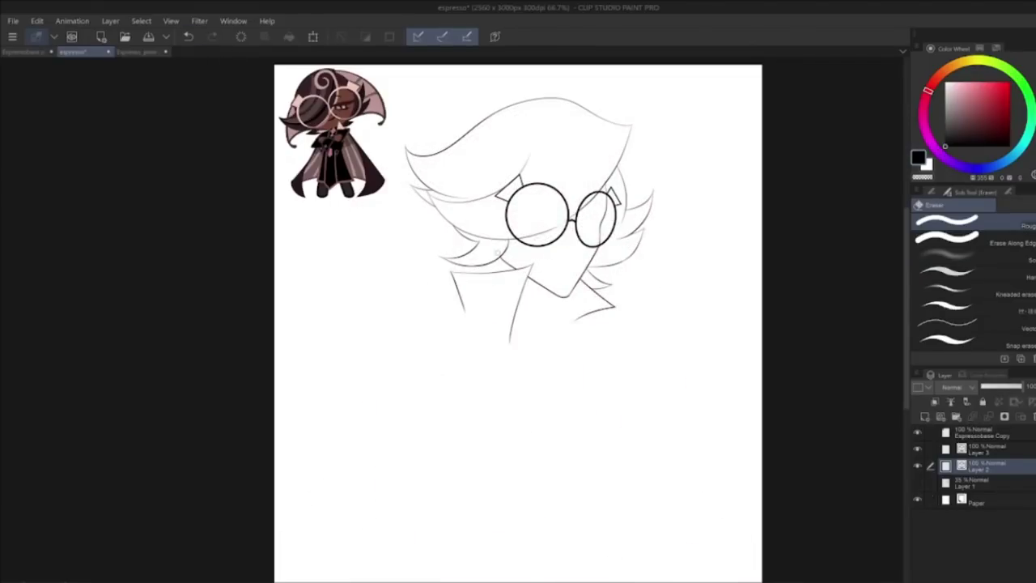
{"action": "left_click", "coordinate": [918, 482]}
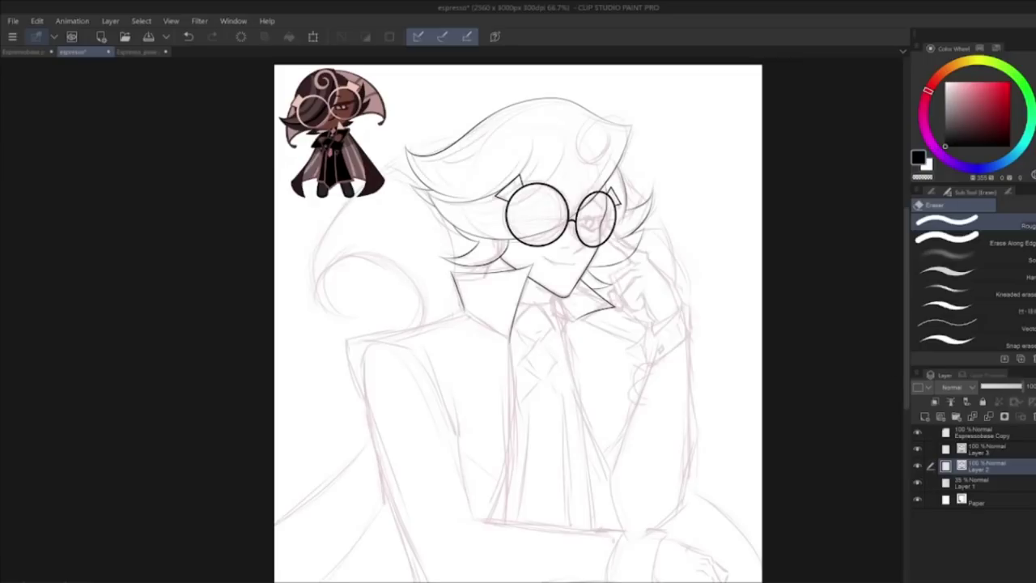
Step: Ink the near-side neck line and the shirt collar above the tie, cleaning up stray ends
{"action": "key", "text": "p"}
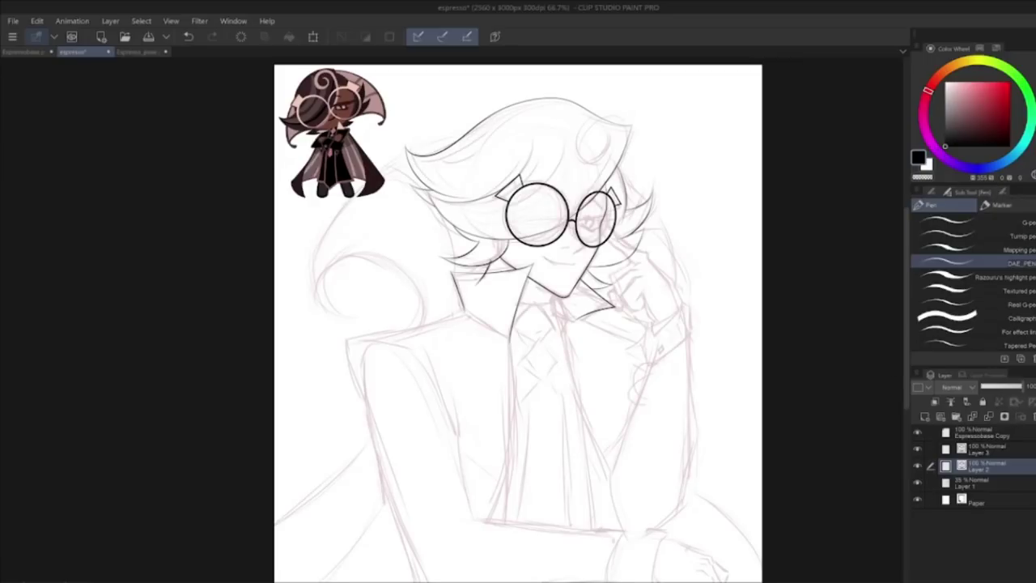
{"action": "key", "text": "e"}
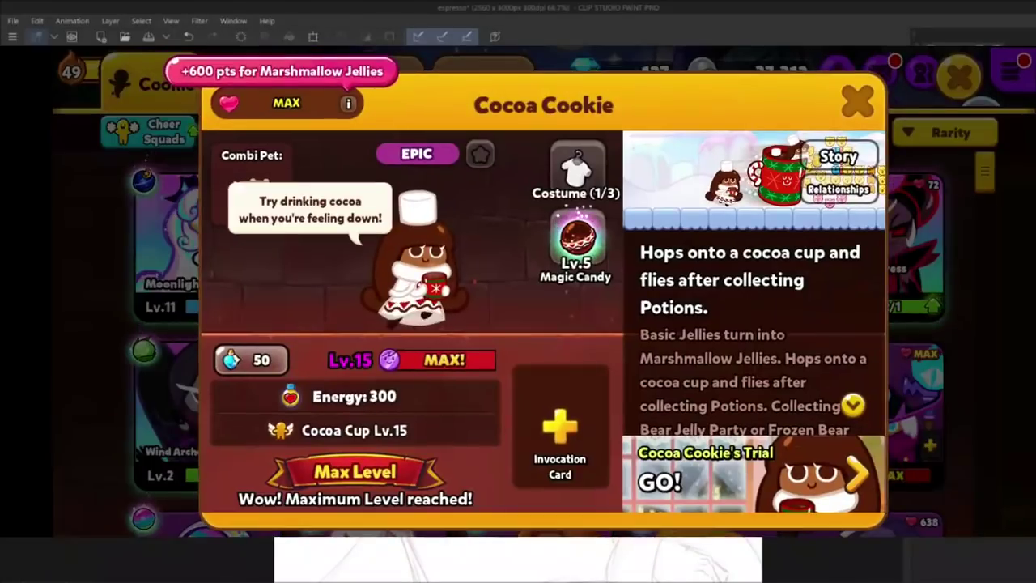
{"action": "left_click", "coordinate": [188, 38]}
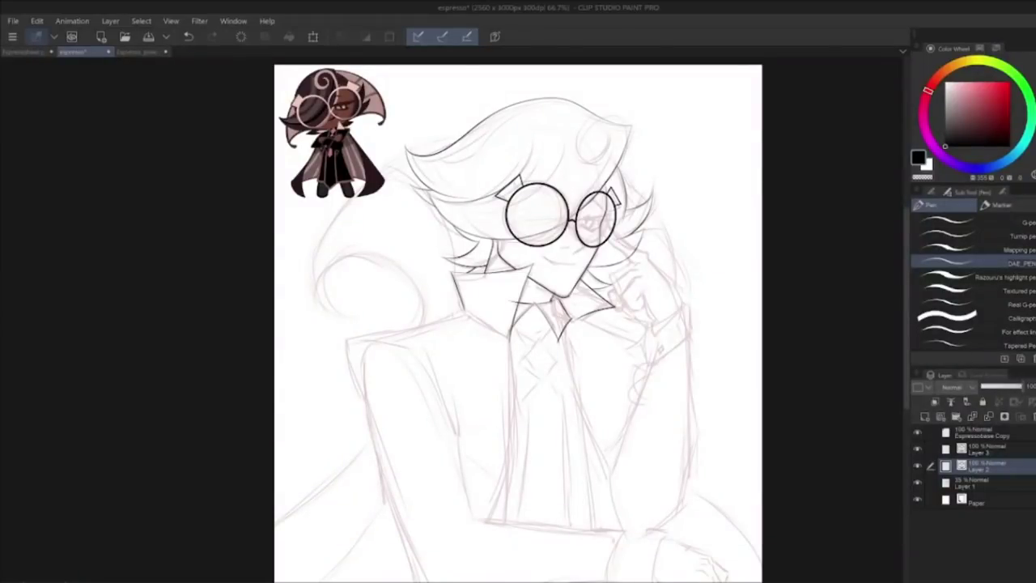
{"action": "key", "text": "e"}
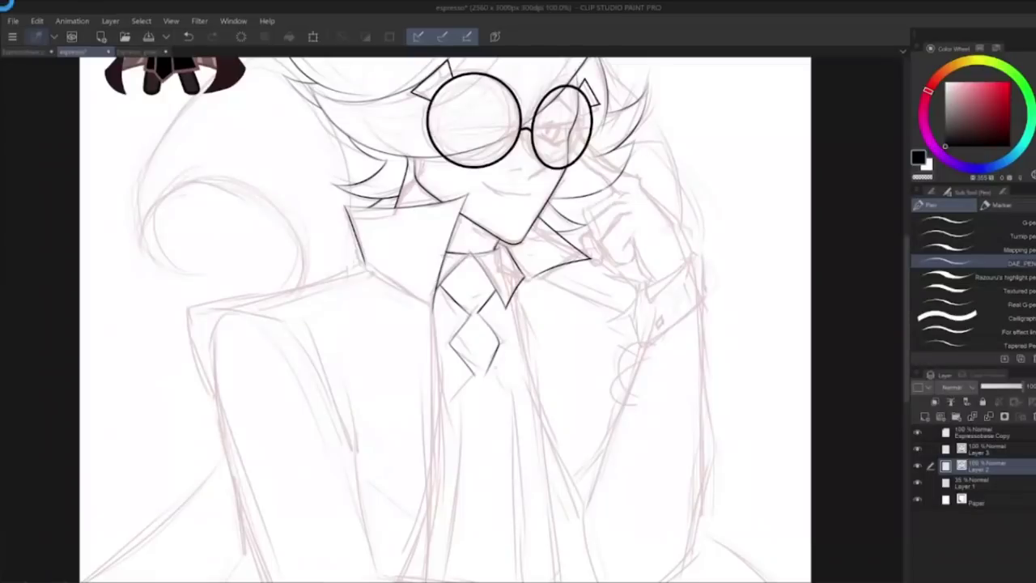
Step: Ink both long edges of the tie from below the knot down to the resting forearm
{"action": "scroll", "coordinate": [694, 470], "scroll_direction": "down", "scroll_amount": 1}
{"action": "left_click_drag", "start_coordinate": [694, 469], "coordinate": [698, 389]}
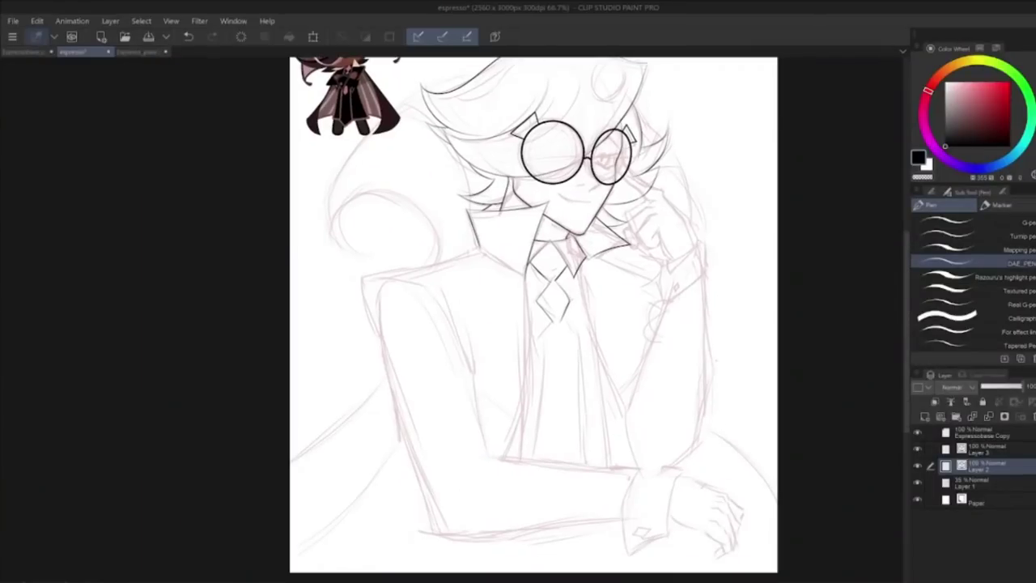
{"action": "key", "text": "ctrl+z"}
{"action": "key", "text": "ctrl+z"}
{"action": "mouse_move", "coordinate": [561, 323]}
{"action": "left_mouse_down"}
{"action": "mouse_move", "coordinate": [576, 339]}
{"action": "mouse_move", "coordinate": [585, 493]}
{"action": "left_mouse_up"}
{"action": "left_click_drag", "start_coordinate": [553, 323], "coordinate": [537, 483]}
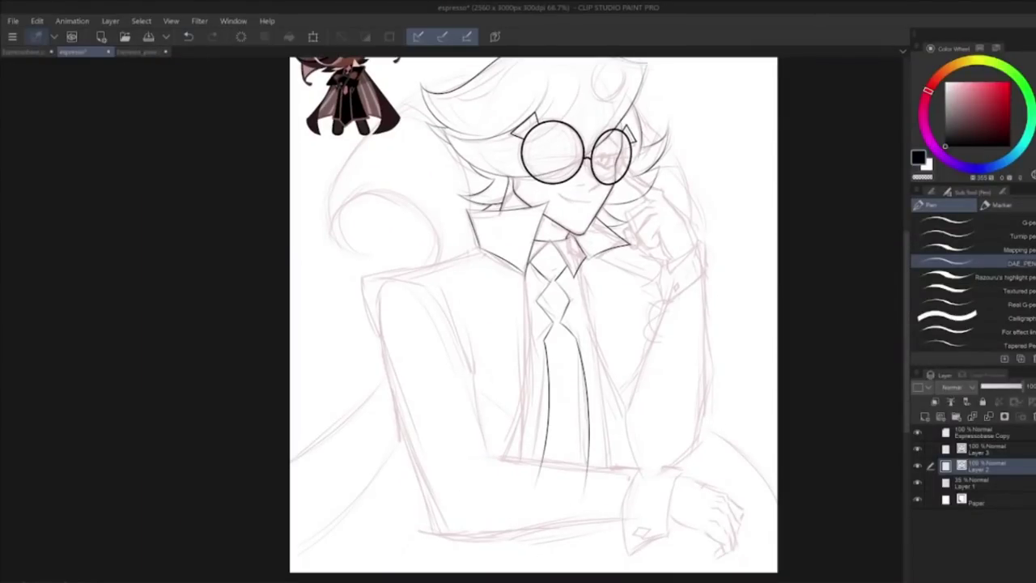
Step: Ink the far jacket opening beside the tie and check it with the sketch layer hidden
{"action": "left_click_drag", "start_coordinate": [585, 263], "coordinate": [608, 490]}
{"action": "left_click", "coordinate": [188, 37]}
{"action": "mouse_move", "coordinate": [580, 276]}
{"action": "left_mouse_down"}
{"action": "mouse_move", "coordinate": [607, 489]}
{"action": "mouse_move", "coordinate": [607, 401]}
{"action": "mouse_move", "coordinate": [607, 500]}
{"action": "left_mouse_up"}
{"action": "left_click", "coordinate": [188, 37]}
{"action": "left_click", "coordinate": [919, 479]}
{"action": "left_click", "coordinate": [920, 479]}
{"action": "key", "text": "e"}
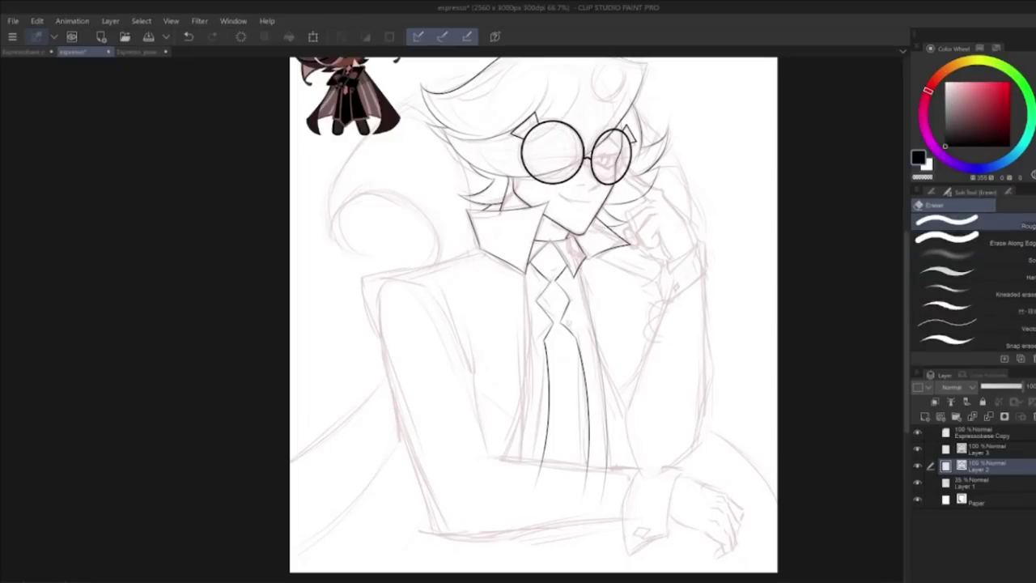
Step: Ink the near jacket opening beside the tie down to the resting forearm and compare it without the sketch
{"action": "key", "text": "p"}
{"action": "left_click_drag", "start_coordinate": [530, 286], "coordinate": [515, 492]}
{"action": "left_click", "coordinate": [189, 37]}
{"action": "left_click", "coordinate": [919, 483]}
{"action": "left_click", "coordinate": [919, 482]}
{"action": "key", "text": "e"}
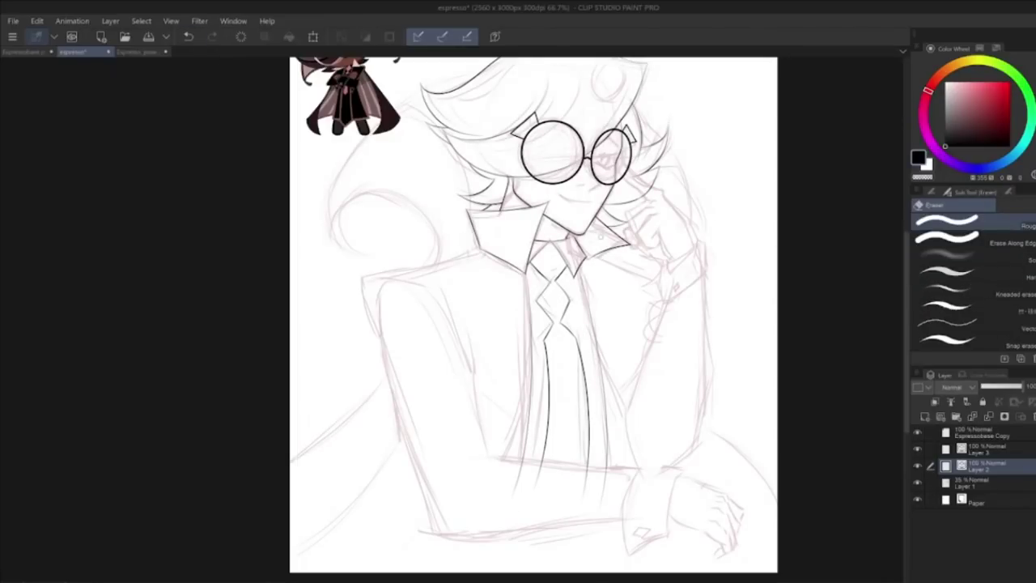
Step: Consult the Espresso_pose reference image and ink the near shoulder contour outward from the collar
{"action": "key", "text": "p"}
{"action": "left_click", "coordinate": [137, 52]}
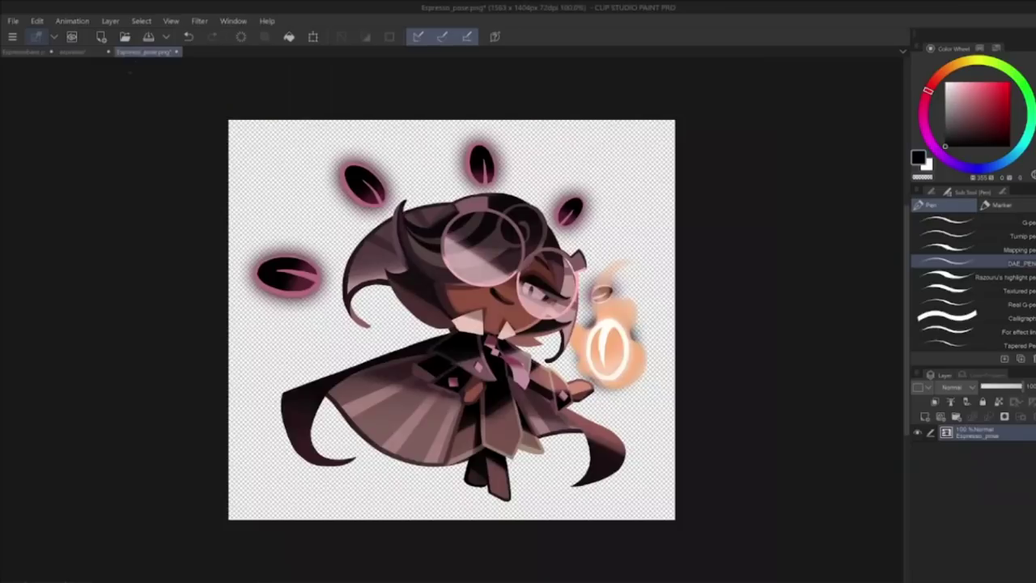
{"action": "left_click", "coordinate": [81, 51]}
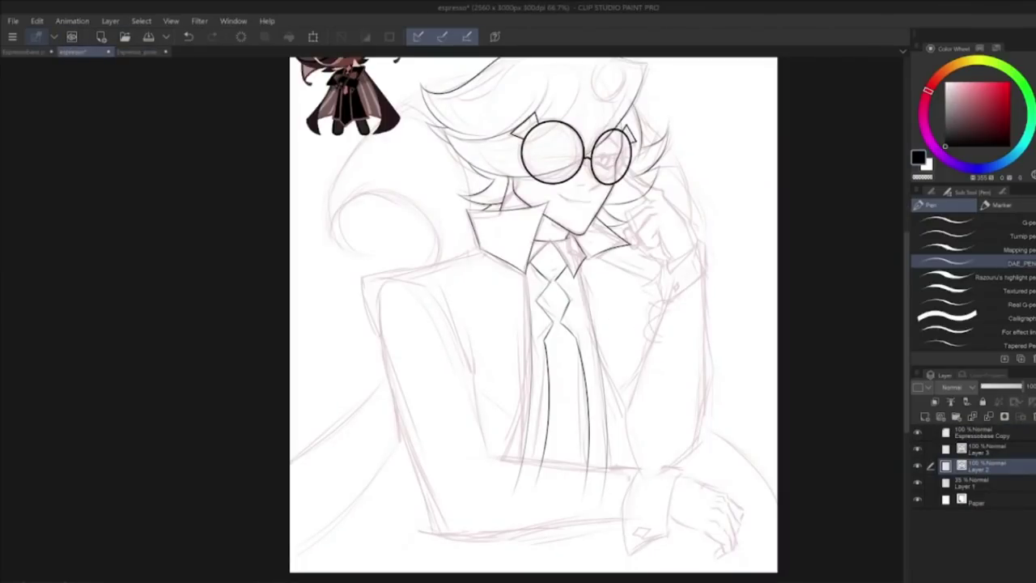
{"action": "left_click", "coordinate": [189, 36]}
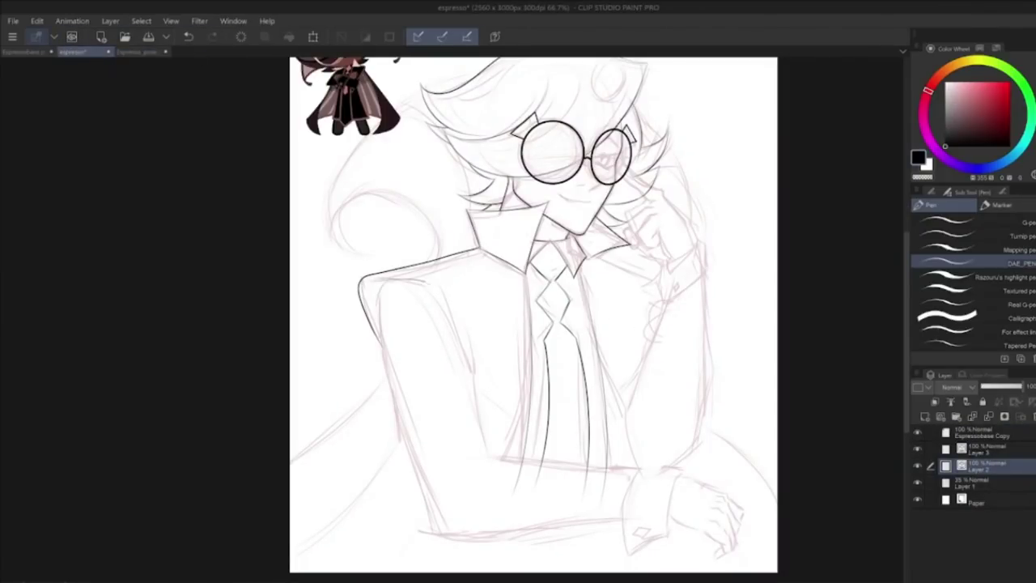
Step: Ink the near upper sleeve, with its curved shoulder seam, inner edge and outer edge down to the elbow
{"action": "left_click_drag", "start_coordinate": [437, 290], "coordinate": [498, 463]}
{"action": "left_click", "coordinate": [188, 36]}
{"action": "mouse_move", "coordinate": [372, 279]}
{"action": "left_mouse_down"}
{"action": "mouse_move", "coordinate": [472, 361]}
{"action": "mouse_move", "coordinate": [496, 459]}
{"action": "left_mouse_up"}
{"action": "left_click", "coordinate": [189, 36]}
{"action": "left_click_drag", "start_coordinate": [378, 279], "coordinate": [486, 532]}
{"action": "left_click", "coordinate": [189, 36]}
{"action": "mouse_move", "coordinate": [377, 279]}
{"action": "left_mouse_down"}
{"action": "mouse_move", "coordinate": [400, 440]}
{"action": "mouse_move", "coordinate": [486, 532]}
{"action": "left_mouse_up"}
{"action": "left_click", "coordinate": [189, 37]}
{"action": "left_click_drag", "start_coordinate": [375, 279], "coordinate": [441, 535]}
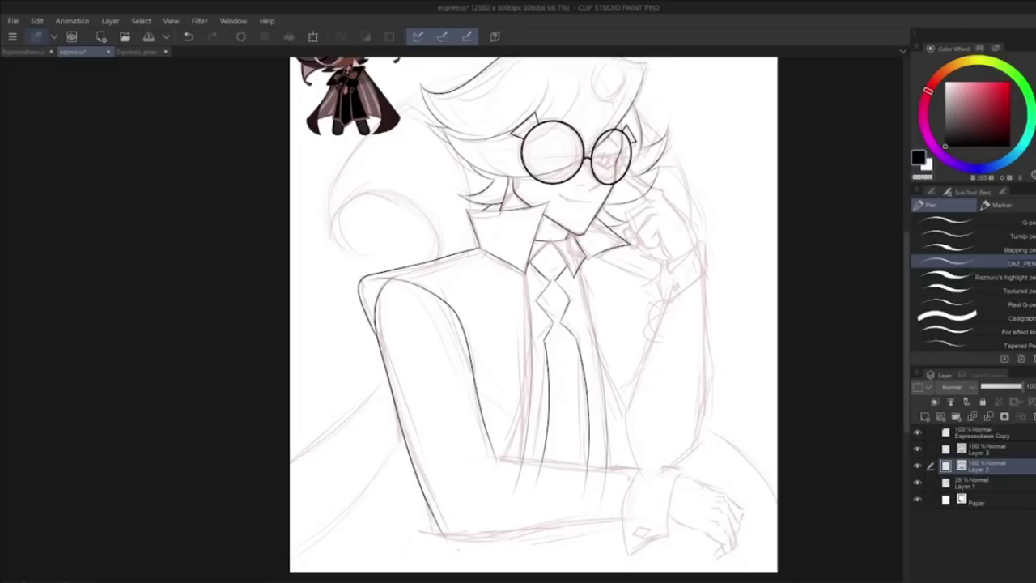
Step: Ink the upper edge of the resting forearm and erase the tie and jacket line ends crossing below it
{"action": "left_click_drag", "start_coordinate": [470, 459], "coordinate": [628, 472]}
{"action": "left_click", "coordinate": [188, 36]}
{"action": "left_click_drag", "start_coordinate": [462, 460], "coordinate": [638, 470]}
{"action": "key", "text": "e"}
{"action": "left_click_drag", "start_coordinate": [516, 481], "coordinate": [609, 485]}
{"action": "key", "text": "p"}
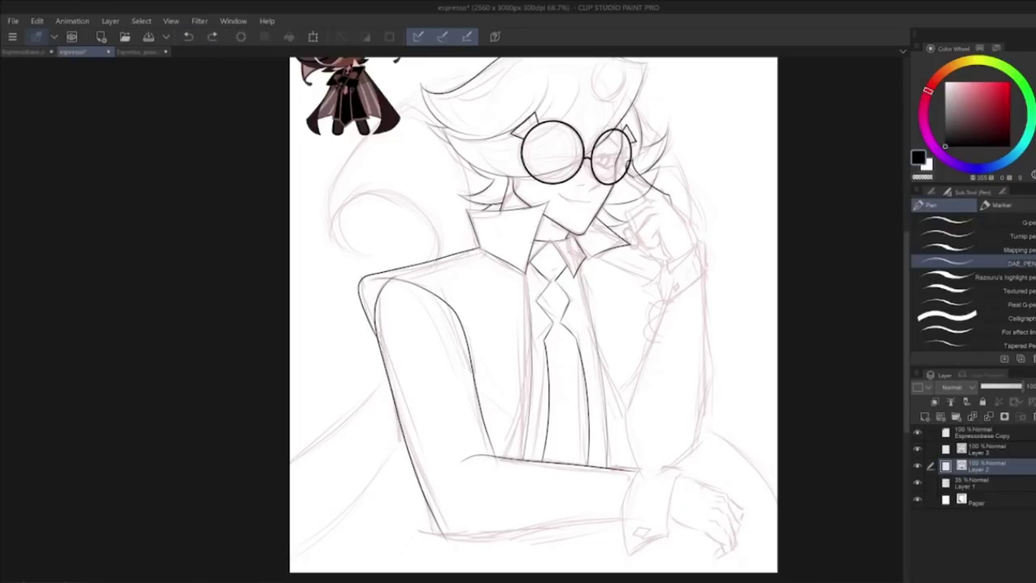
Step: Ink the index finger's base and first curled finger of the raised hand, comparing the lines with the sketch hidden
{"action": "left_click_drag", "start_coordinate": [652, 200], "coordinate": [627, 220]}
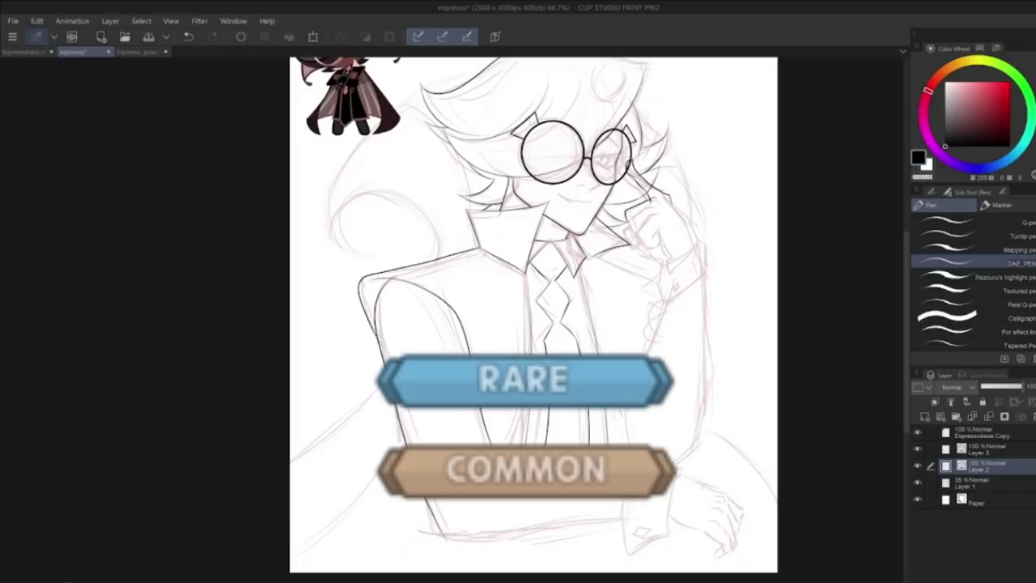
{"action": "key", "text": "ctrl+z"}
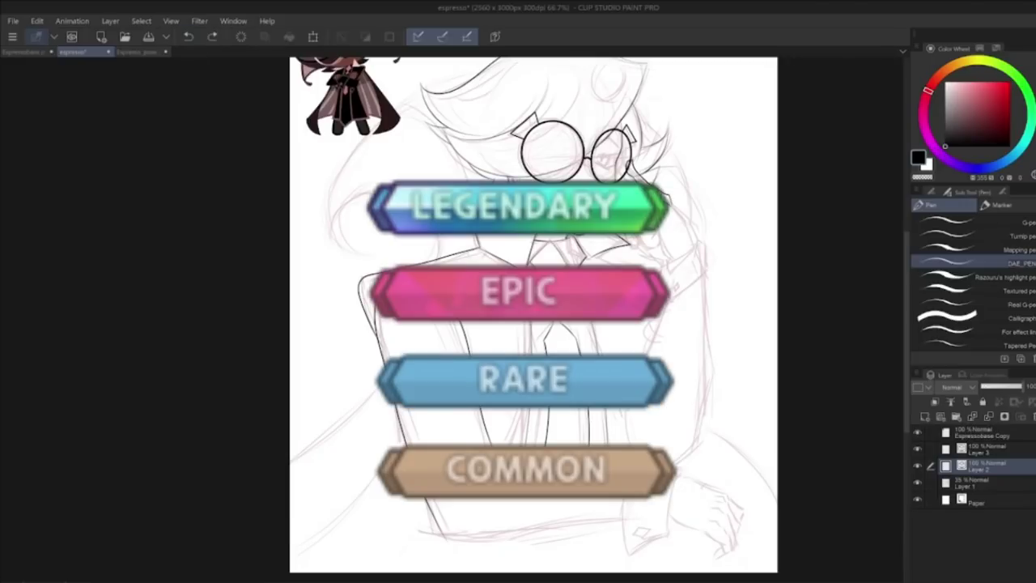
{"action": "key", "text": "ctrl+z"}
{"action": "left_click", "coordinate": [917, 483]}
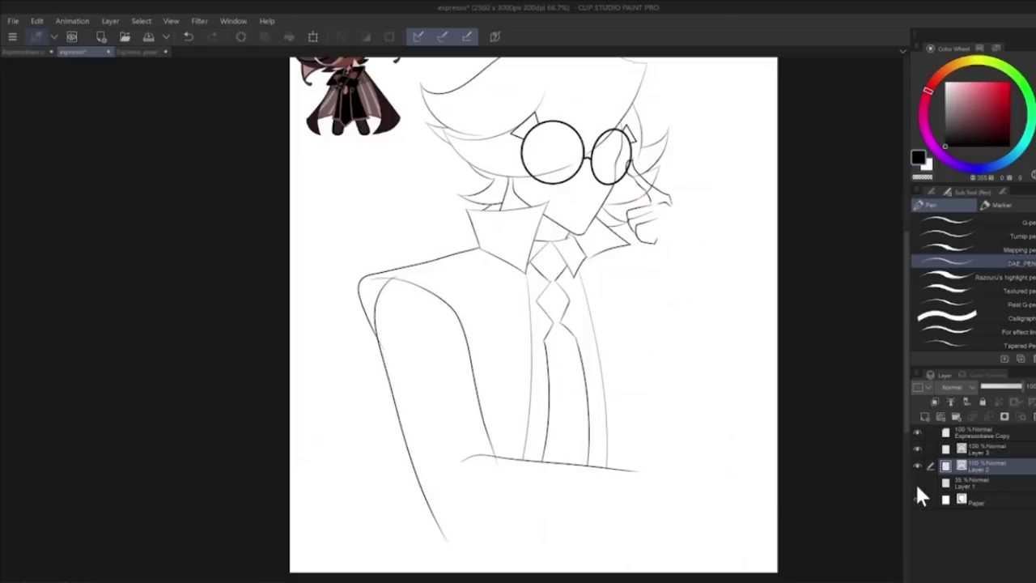
{"action": "left_click", "coordinate": [916, 483]}
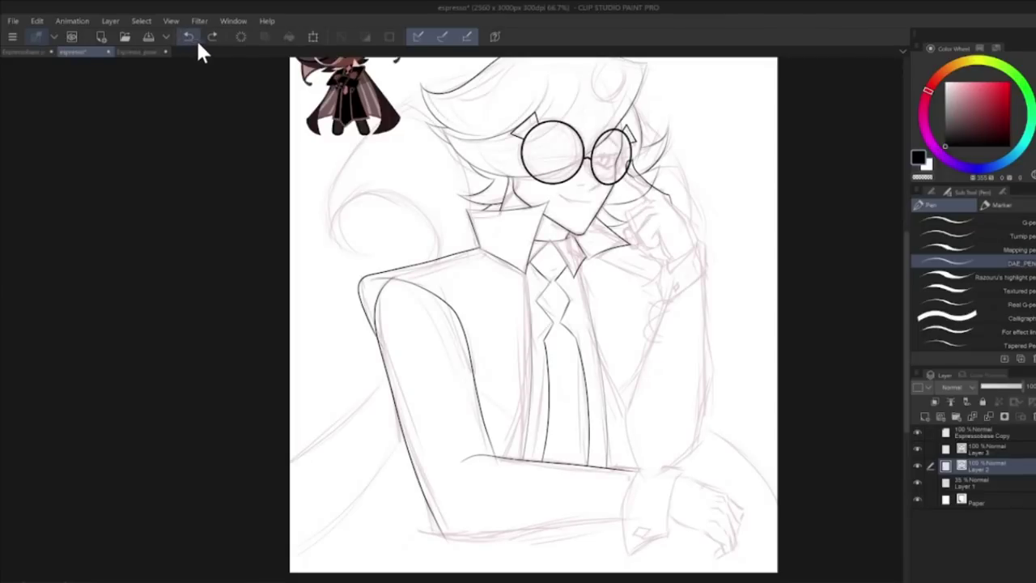
{"action": "key", "text": "ctrl+z"}
{"action": "left_click", "coordinate": [187, 37]}
{"action": "left_click_drag", "start_coordinate": [638, 178], "coordinate": [650, 200]}
{"action": "left_click", "coordinate": [188, 37]}
{"action": "key", "text": "ctrl+z"}
{"action": "left_click", "coordinate": [918, 483]}
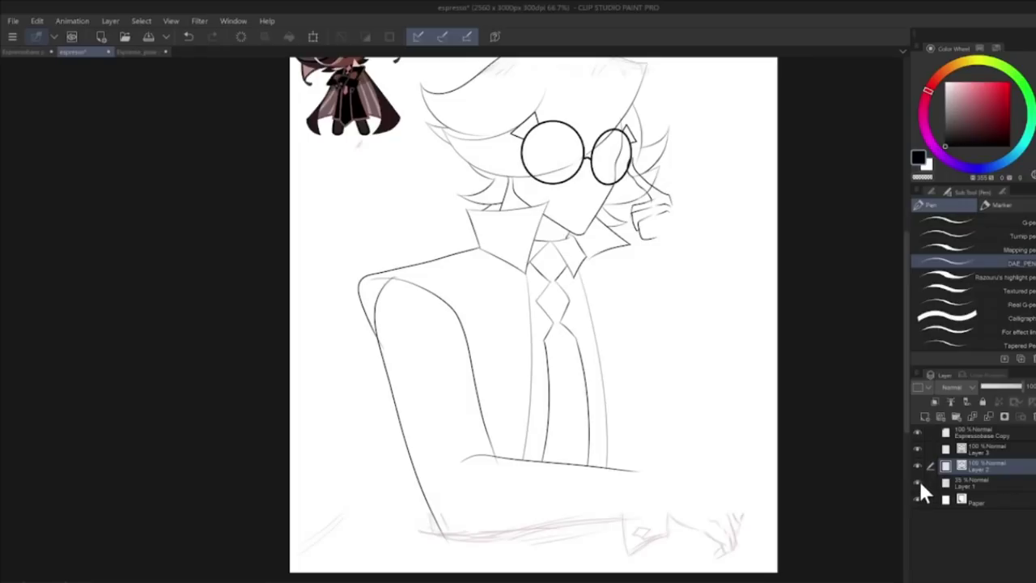
{"action": "left_click", "coordinate": [919, 483]}
Step: Redraw the curled fingers of the raised hand and ink the hand's lower edge toward the wrist
{"action": "left_click", "coordinate": [186, 36]}
{"action": "left_click", "coordinate": [186, 37]}
{"action": "left_click", "coordinate": [186, 36]}
{"action": "left_click_drag", "start_coordinate": [656, 201], "coordinate": [635, 224]}
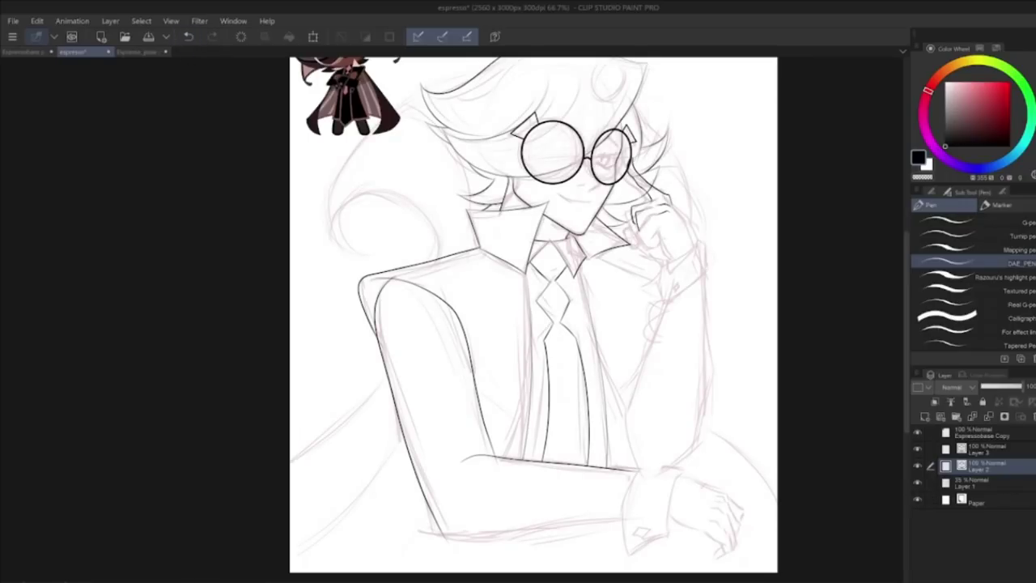
{"action": "left_click", "coordinate": [918, 483]}
{"action": "left_click", "coordinate": [917, 482]}
{"action": "left_click", "coordinate": [188, 37]}
{"action": "left_click_drag", "start_coordinate": [660, 232], "coordinate": [681, 260]}
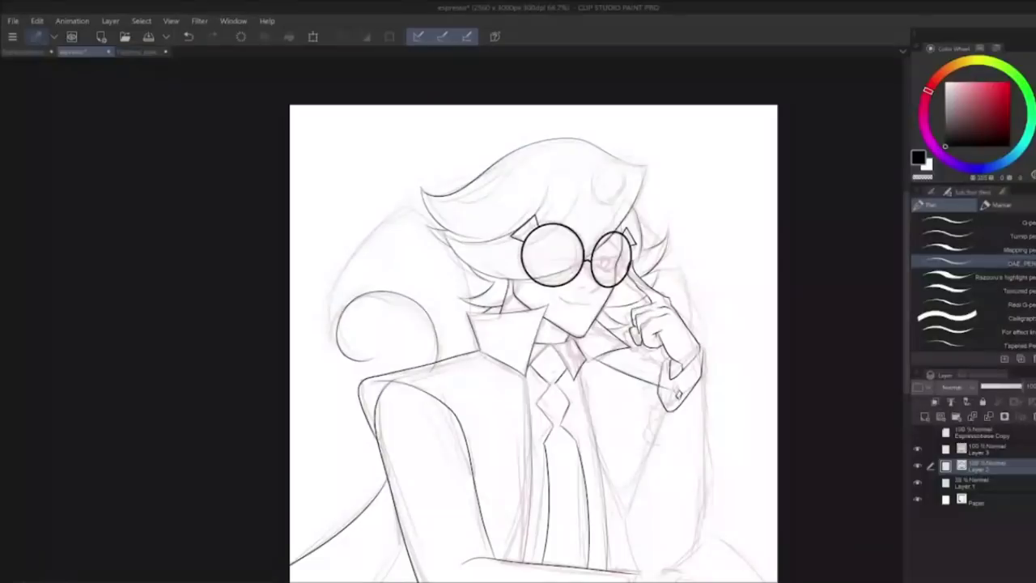
Step: Ink the outer contour of the flared cape from the hair down to the near curl and clean up the curl's end
{"action": "left_click_drag", "start_coordinate": [484, 173], "coordinate": [348, 355]}
{"action": "key", "text": "ctrl+z"}
{"action": "key", "text": "ctrl+z"}
{"action": "key", "text": "e"}
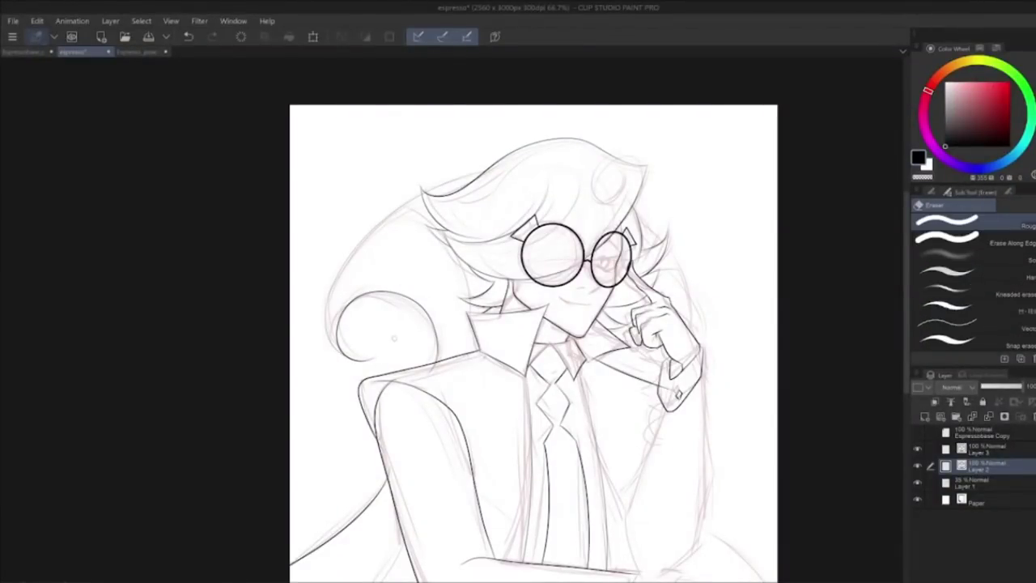
{"action": "key", "text": "p"}
{"action": "key", "text": "e"}
{"action": "left_click_drag", "start_coordinate": [382, 359], "coordinate": [369, 362]}
{"action": "key", "text": "p"}
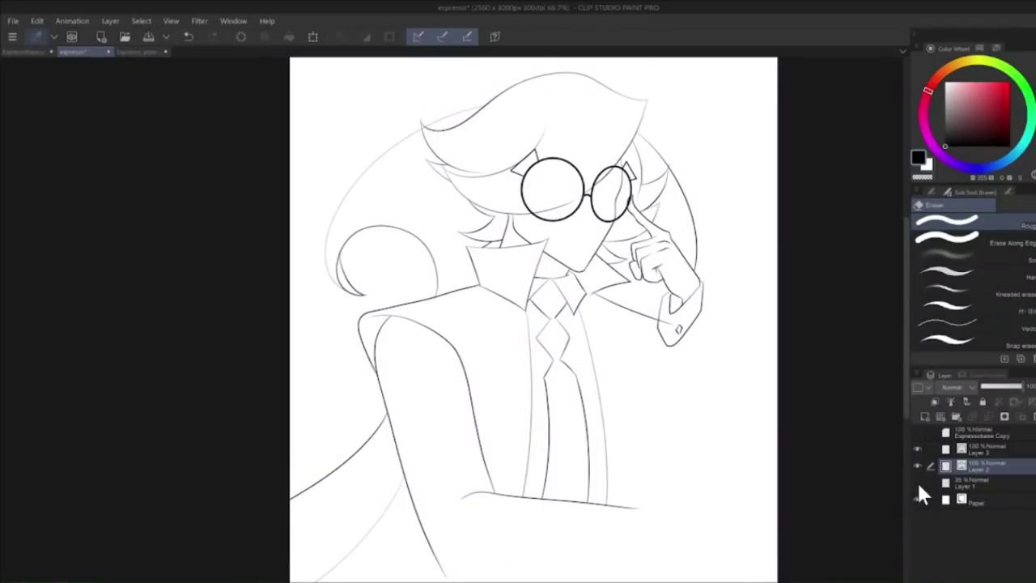
Step: Compare the line art without the sketch and ink the curved cape edge behind the raised hand, erasing its overlaps
{"action": "left_click", "coordinate": [918, 483]}
{"action": "left_click", "coordinate": [917, 483]}
{"action": "left_click", "coordinate": [917, 484]}
{"action": "left_click", "coordinate": [917, 483]}
{"action": "left_click", "coordinate": [917, 483]}
{"action": "key", "text": "p"}
{"action": "key", "text": "p"}
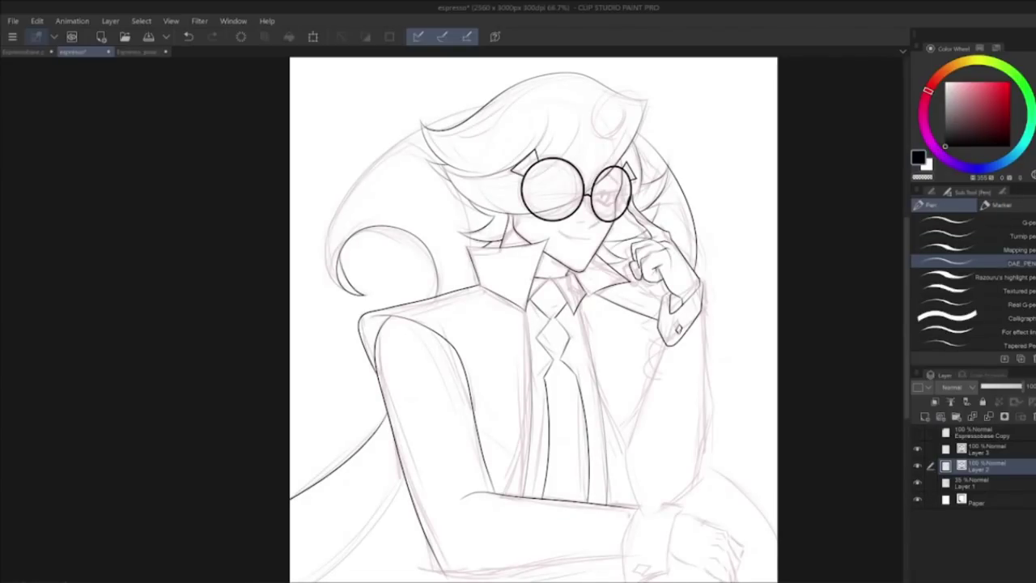
{"action": "key", "text": "ctrl+z"}
{"action": "left_click_drag", "start_coordinate": [601, 263], "coordinate": [692, 263]}
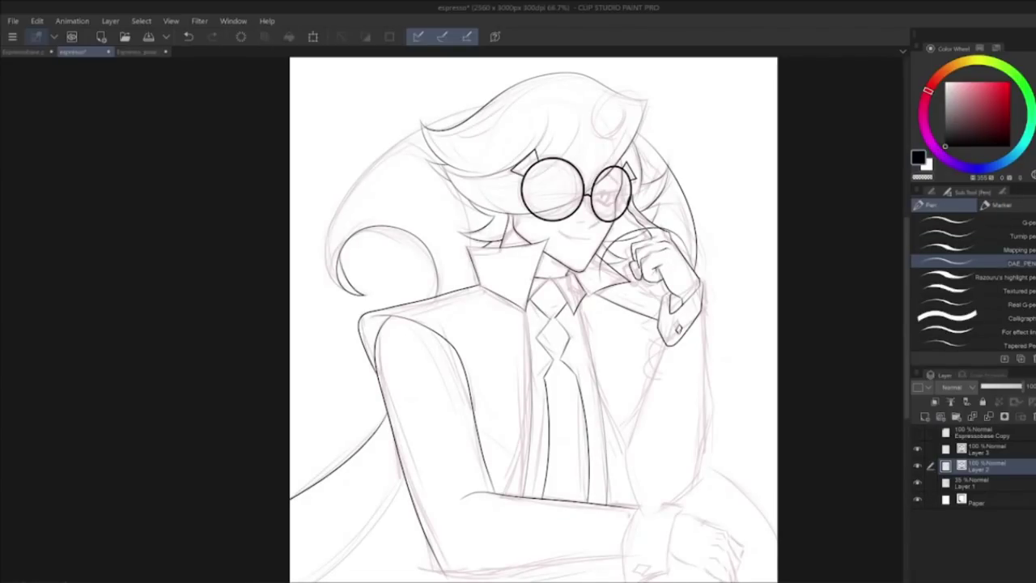
{"action": "left_click", "coordinate": [189, 38]}
{"action": "left_click_drag", "start_coordinate": [609, 245], "coordinate": [697, 263]}
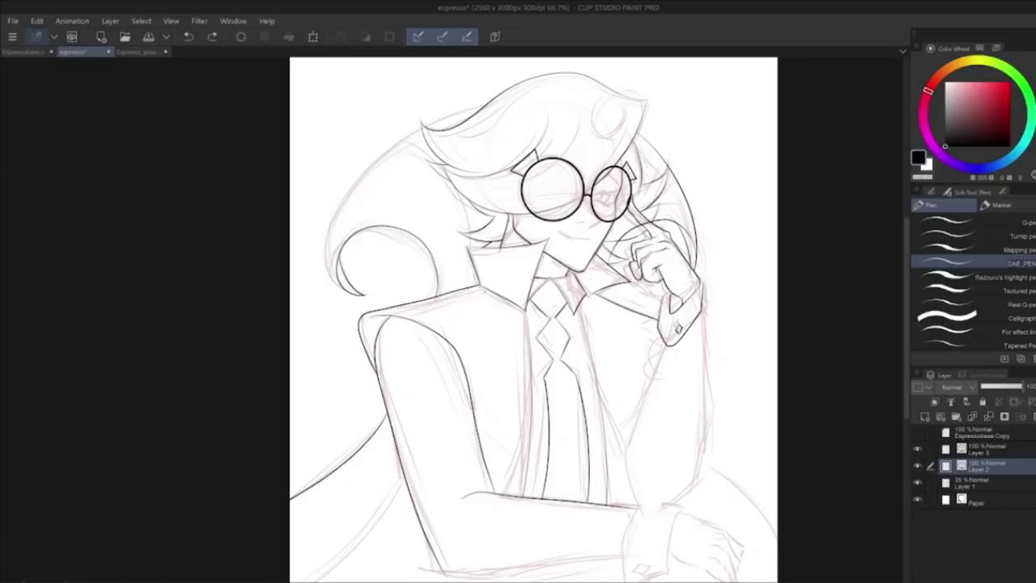
{"action": "key", "text": "e"}
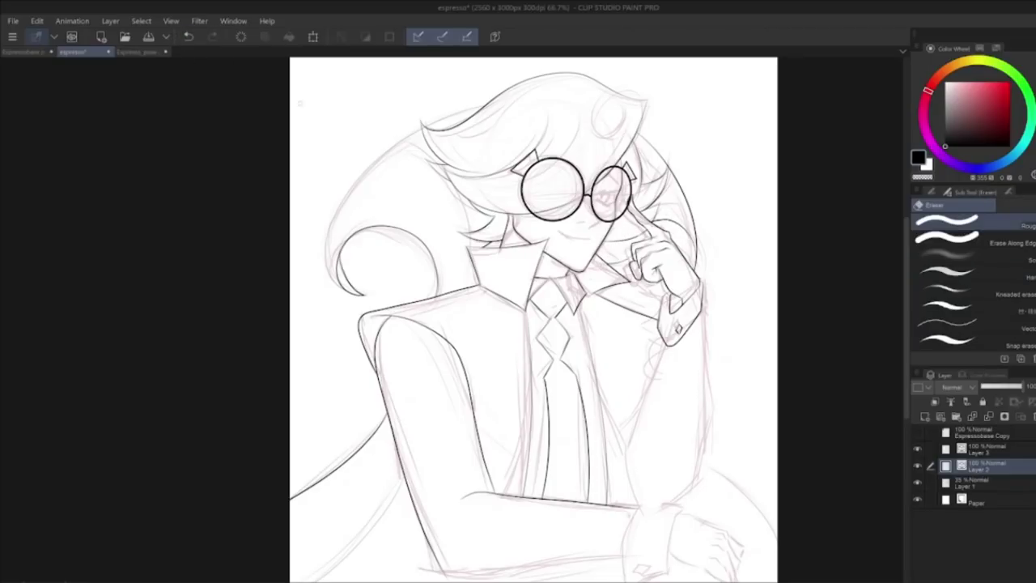
Step: Inspect the hand, hair and cape lines up close and check the whole figure with the sketch hidden
{"action": "scroll", "coordinate": [713, 293], "scroll_direction": "up", "scroll_amount": 3}
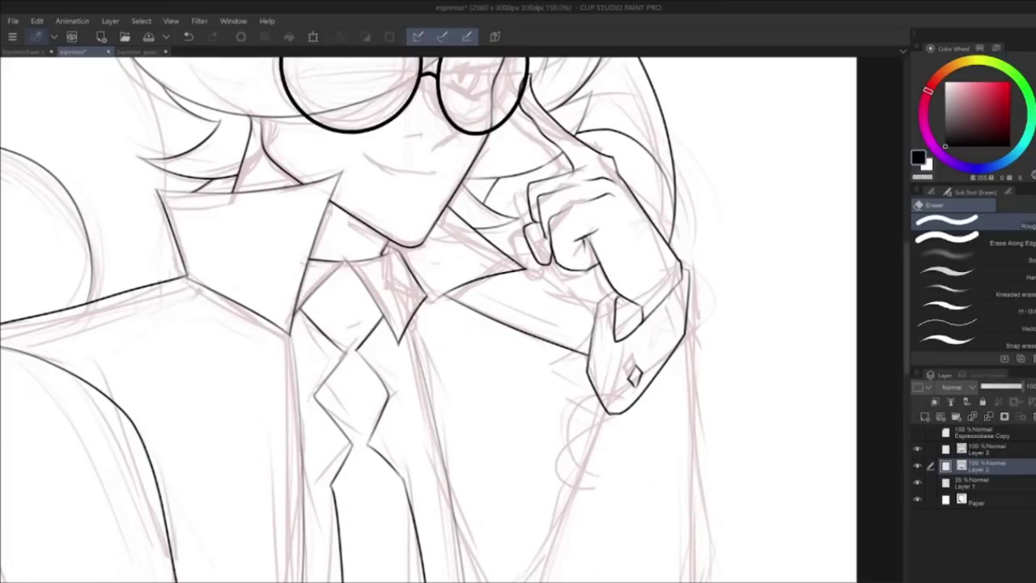
{"action": "scroll", "coordinate": [649, 265], "scroll_direction": "down", "scroll_amount": 3}
{"action": "scroll", "coordinate": [384, 112], "scroll_direction": "down", "scroll_amount": 1}
{"action": "scroll", "coordinate": [386, 114], "scroll_direction": "up", "scroll_amount": 5}
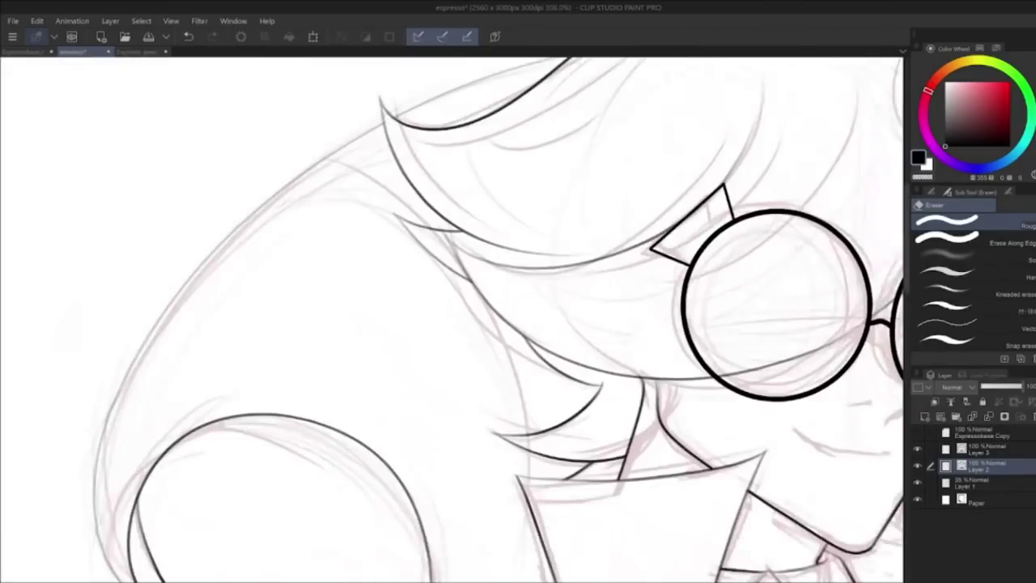
{"action": "scroll", "coordinate": [593, 274], "scroll_direction": "down", "scroll_amount": 3}
{"action": "key", "text": "ctrl+0"}
{"action": "left_click", "coordinate": [917, 482]}
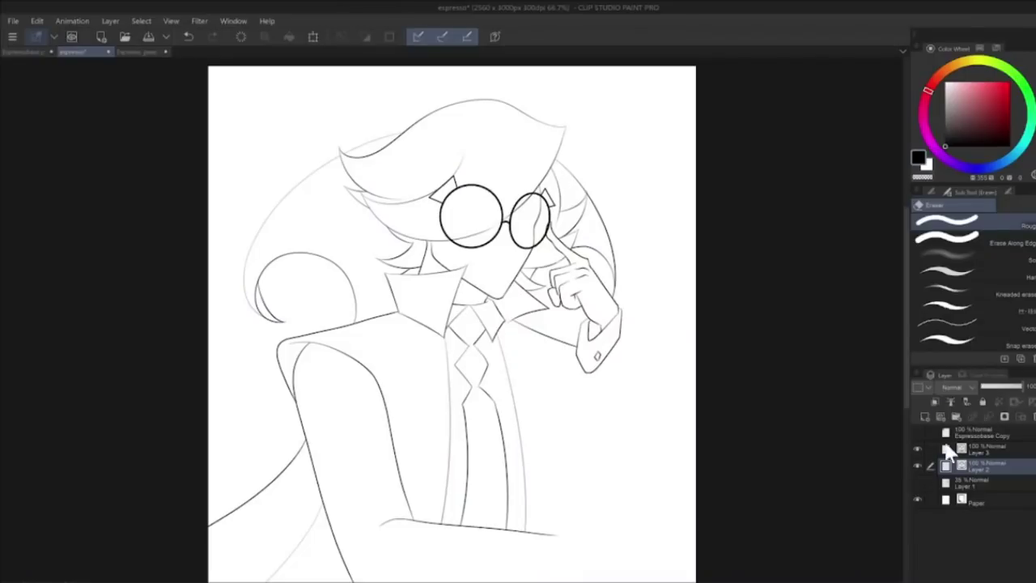
{"action": "left_click", "coordinate": [917, 481]}
Step: Ink both edges of the raised arm's sleeve from the cuff to the elbow and compare them without the sketch
{"action": "key", "text": "p"}
{"action": "key", "text": "ctrl+z"}
{"action": "left_click_drag", "start_coordinate": [620, 351], "coordinate": [577, 544]}
{"action": "left_click_drag", "start_coordinate": [582, 370], "coordinate": [558, 544]}
{"action": "key", "text": "ctrl+z"}
{"action": "key", "text": "ctrl+z"}
{"action": "key", "text": "ctrl+z"}
{"action": "left_click_drag", "start_coordinate": [580, 372], "coordinate": [561, 551]}
{"action": "left_click", "coordinate": [917, 484]}
{"action": "left_click_drag", "start_coordinate": [771, 458], "coordinate": [792, 383]}
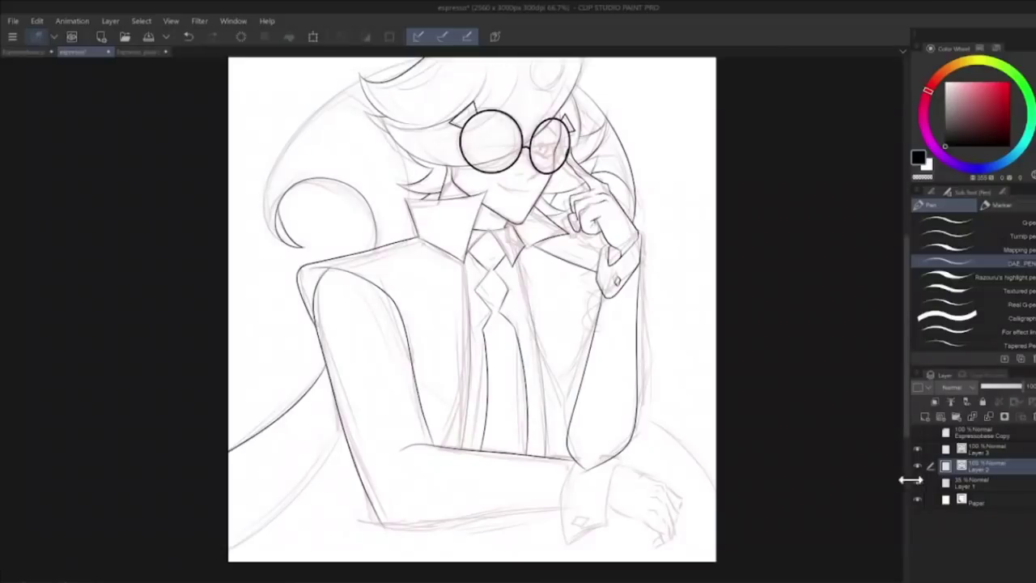
{"action": "left_click", "coordinate": [916, 480]}
{"action": "left_click", "coordinate": [915, 480]}
{"action": "key", "text": "e"}
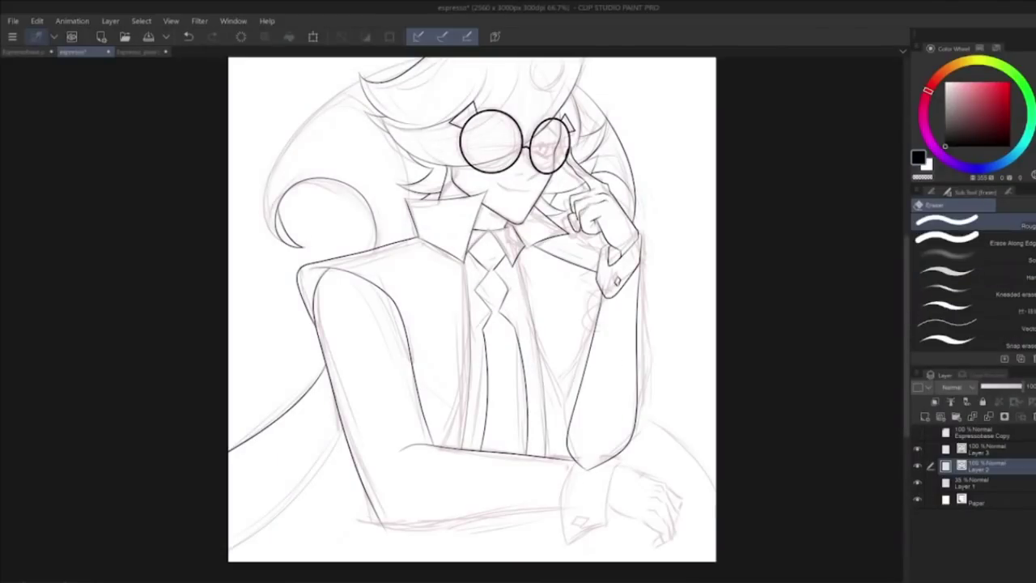
Step: Ink the resting forearm's underside, the cuff with its diamond cufflink, and the fingers of the resting hand
{"action": "key", "text": "p"}
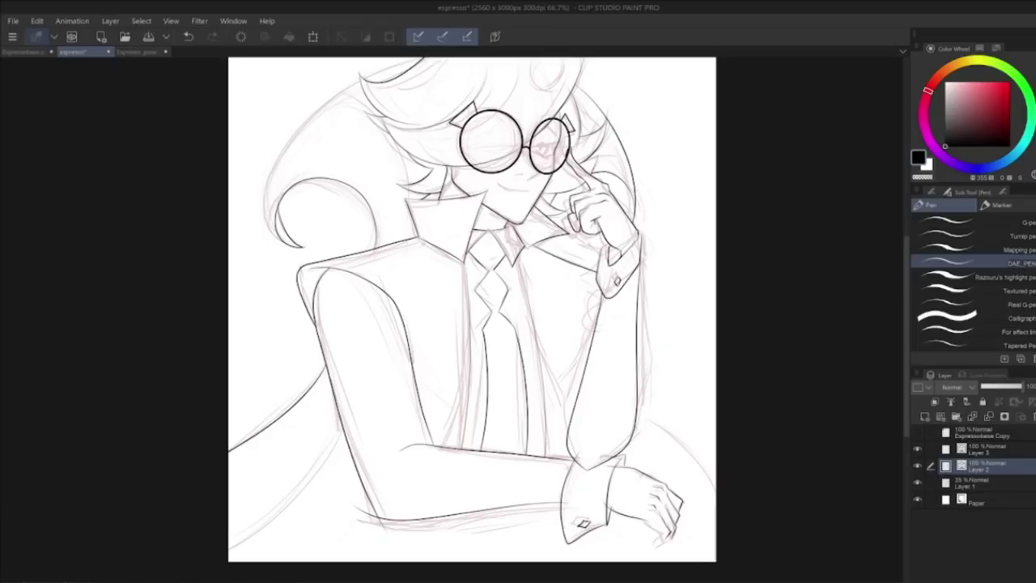
{"action": "left_click_drag", "start_coordinate": [672, 535], "coordinate": [661, 541]}
{"action": "key", "text": "ctrl+z"}
{"action": "key", "text": "ctrl+z"}
{"action": "key", "text": "ctrl+z"}
{"action": "key", "text": "ctrl+y"}
Step: Erase the line ends crossing at the near elbow with the sketch hidden, and show the sketch again
{"action": "left_click", "coordinate": [917, 481]}
{"action": "key", "text": "e"}
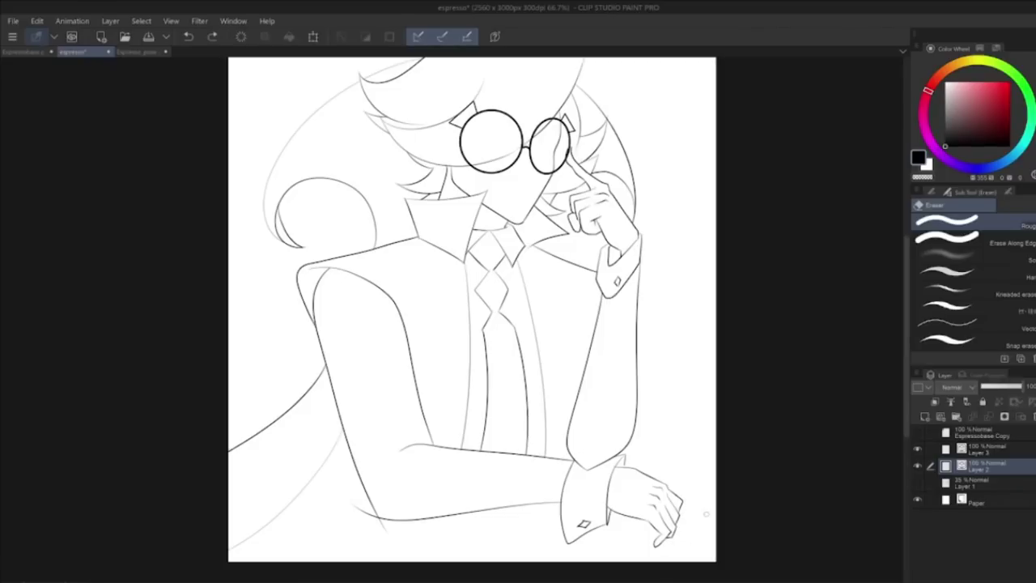
{"action": "left_click_drag", "start_coordinate": [356, 507], "coordinate": [384, 526]}
{"action": "key", "text": "y"}
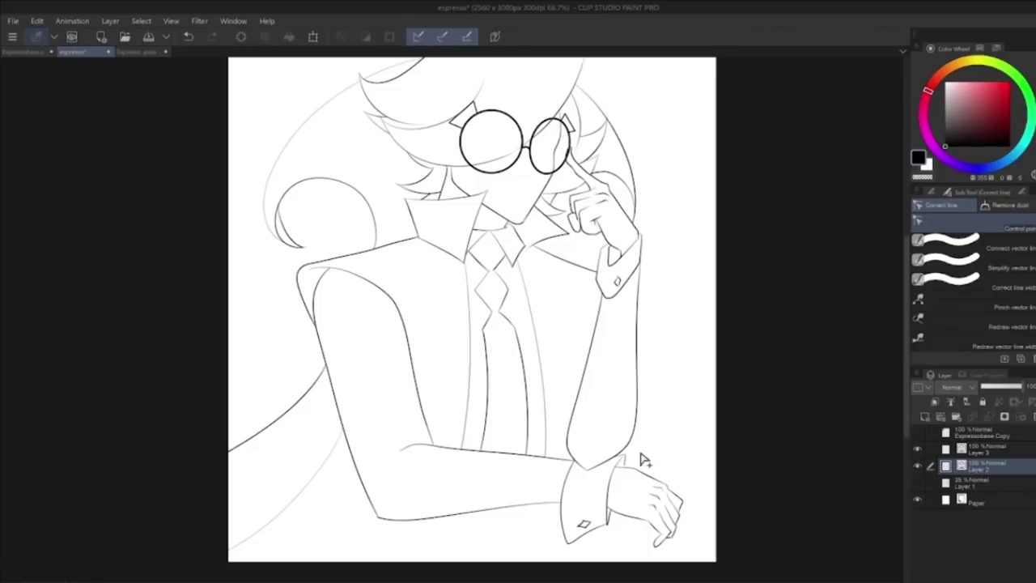
{"action": "key", "text": "p"}
{"action": "left_click", "coordinate": [917, 482]}
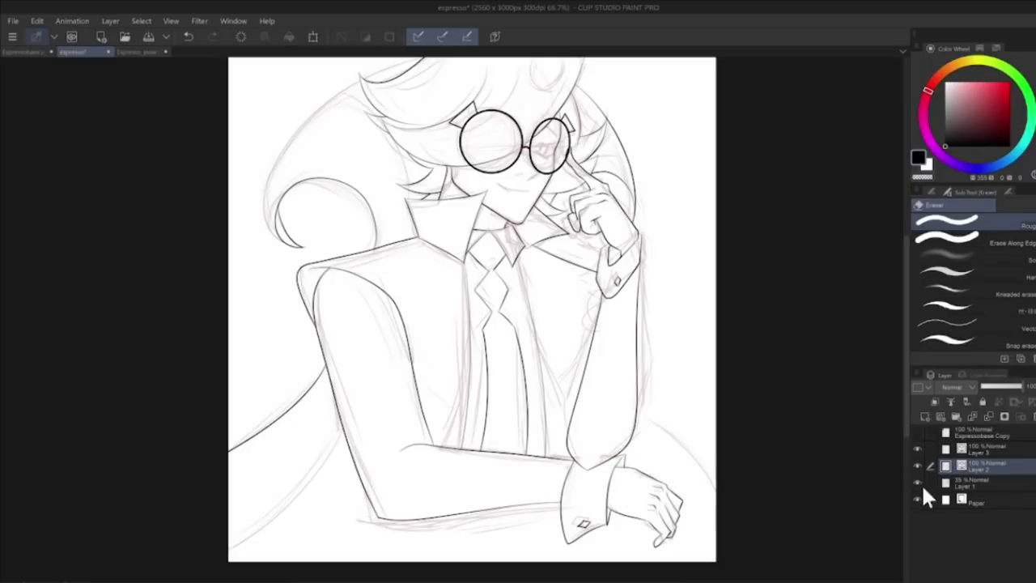
Step: Ink the cape edge from behind the raised arm's sleeve out to the canvas edge and erase its overlap with the sleeve
{"action": "left_click", "coordinate": [971, 263]}
{"action": "key", "text": "e"}
{"action": "left_click", "coordinate": [917, 481]}
{"action": "left_click", "coordinate": [917, 481]}
{"action": "left_click_drag", "start_coordinate": [712, 446], "coordinate": [685, 462]}
{"action": "key", "text": "p"}
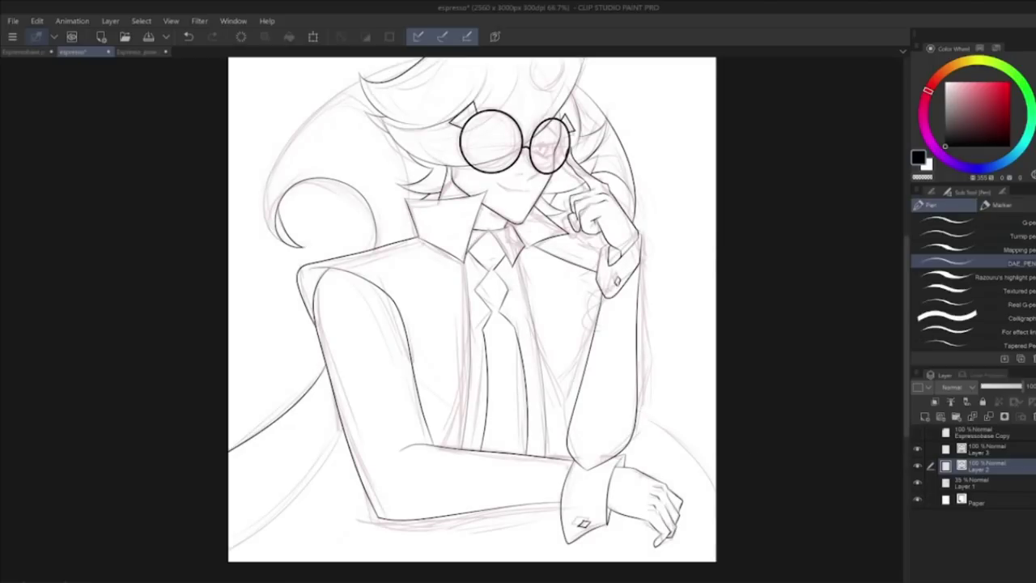
{"action": "left_click_drag", "start_coordinate": [624, 331], "coordinate": [717, 414]}
{"action": "key", "text": "e"}
{"action": "left_click_drag", "start_coordinate": [624, 330], "coordinate": [637, 366]}
Step: Ink the far jacket edge curving from beside the tie down to the resting forearm, redrawing it until it fits
{"action": "key", "text": "p"}
{"action": "mouse_move", "coordinate": [571, 405]}
{"action": "left_mouse_down"}
{"action": "mouse_move", "coordinate": [547, 361]}
{"action": "mouse_move", "coordinate": [579, 457]}
{"action": "left_mouse_up"}
{"action": "key", "text": "ctrl+z"}
{"action": "key", "text": "ctrl+z"}
{"action": "left_click_drag", "start_coordinate": [537, 364], "coordinate": [599, 464]}
{"action": "key", "text": "ctrl+z"}
{"action": "key", "text": "ctrl+z"}
{"action": "left_click_drag", "start_coordinate": [531, 335], "coordinate": [565, 469]}
{"action": "key", "text": "ctrl+z"}
{"action": "key", "text": "ctrl+z"}
{"action": "key", "text": "ctrl+z"}
{"action": "left_click_drag", "start_coordinate": [534, 348], "coordinate": [572, 460]}
Step: Refine the near jacket edge, erase the far edge's end below the forearm and compare without the sketch
{"action": "mouse_move", "coordinate": [469, 348]}
{"action": "left_mouse_down"}
{"action": "mouse_move", "coordinate": [429, 467]}
{"action": "mouse_move", "coordinate": [473, 367]}
{"action": "left_mouse_up"}
{"action": "key", "text": "ctrl+z"}
{"action": "key", "text": "e"}
{"action": "left_click_drag", "start_coordinate": [568, 462], "coordinate": [561, 468]}
{"action": "left_click", "coordinate": [919, 483]}
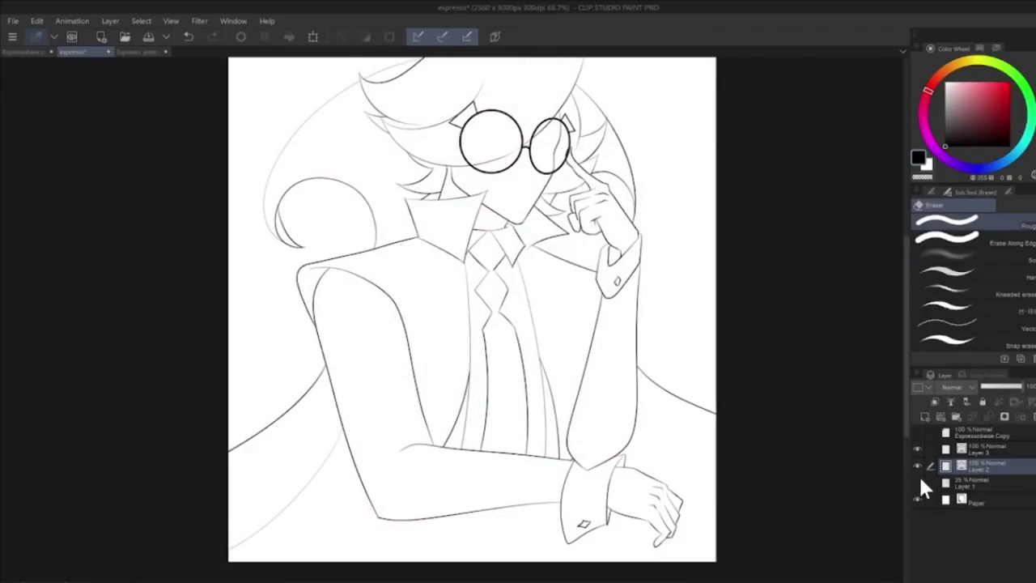
{"action": "left_click", "coordinate": [928, 481]}
{"action": "left_click", "coordinate": [927, 482]}
{"action": "left_click", "coordinate": [917, 483]}
Step: Try inking the cape's inner fold from behind the hair down to the near shoulder on Layer 2
{"action": "left_click_drag", "start_coordinate": [906, 341], "coordinate": [903, 302]}
{"action": "scroll", "coordinate": [874, 316], "scroll_direction": "up", "scroll_amount": 1}
{"action": "left_click_drag", "start_coordinate": [748, 365], "coordinate": [872, 372]}
{"action": "key", "text": "p"}
{"action": "left_click", "coordinate": [990, 471]}
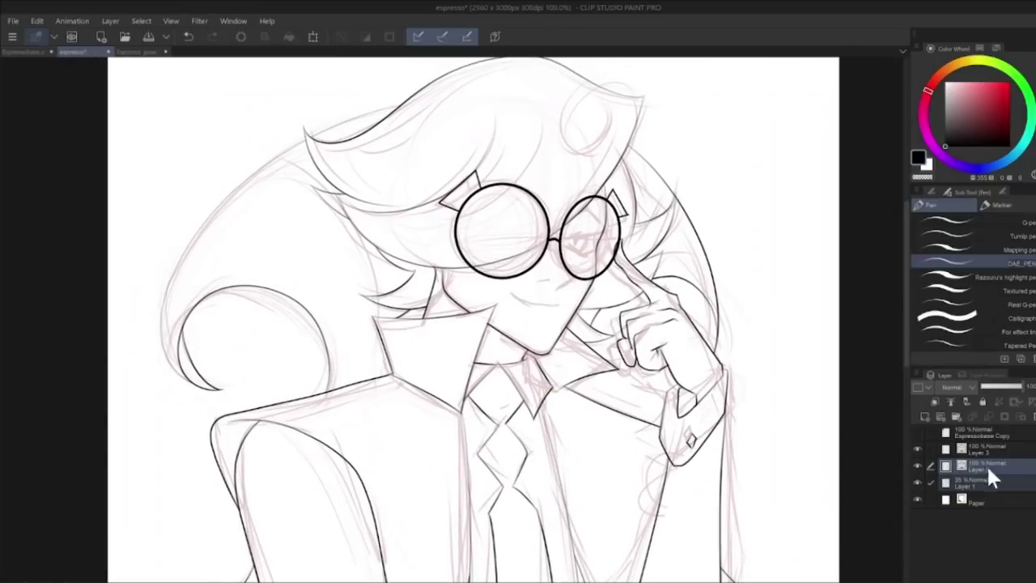
{"action": "mouse_move", "coordinate": [257, 158]}
{"action": "left_mouse_down"}
{"action": "mouse_move", "coordinate": [394, 331]}
{"action": "mouse_move", "coordinate": [389, 385]}
{"action": "left_mouse_up"}
{"action": "key", "text": "e"}
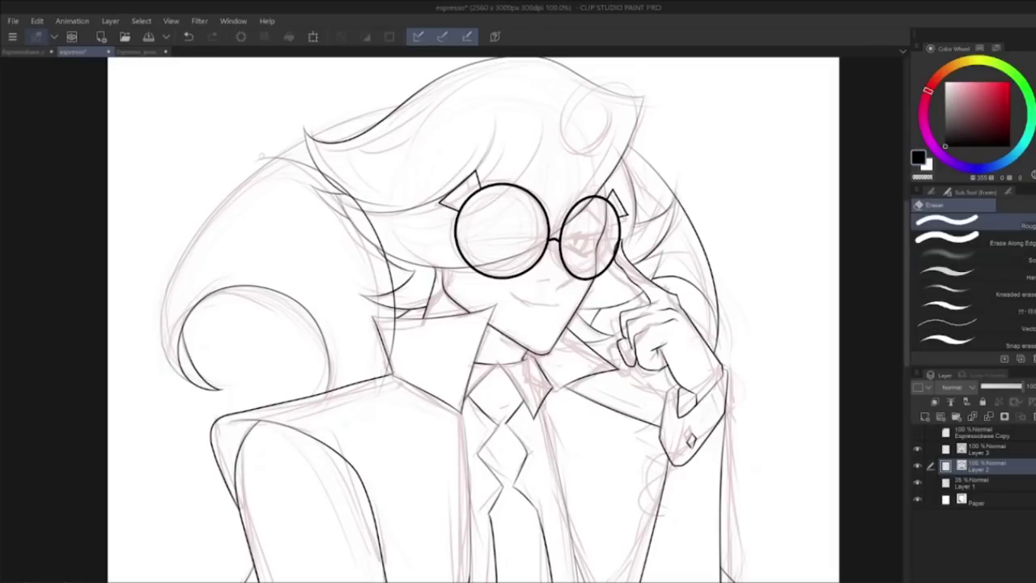
{"action": "key", "text": "ctrl+z"}
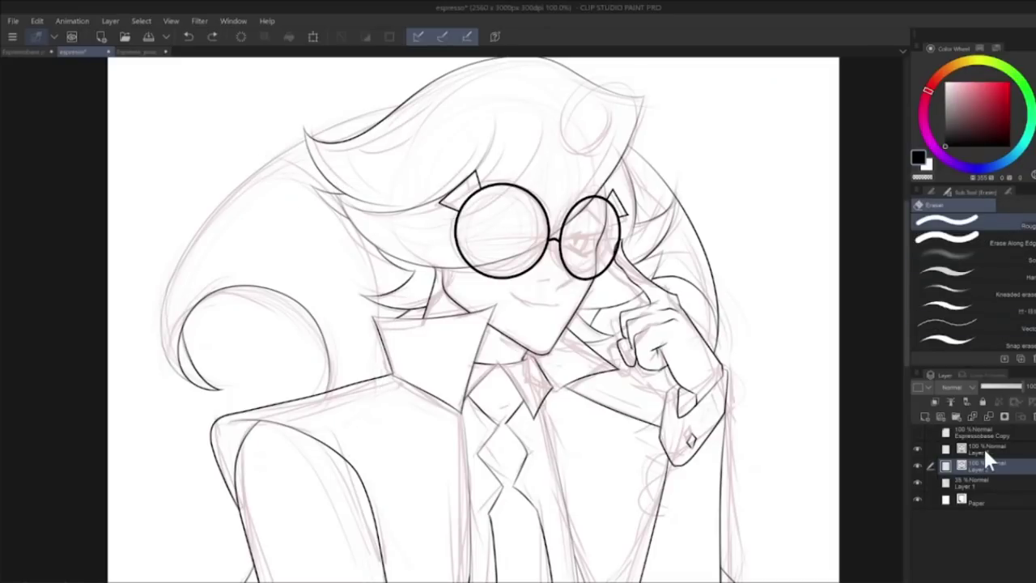
Step: Add a new raster layer above the inked line layers and switch to the Colored pencil brush
{"action": "left_click", "coordinate": [993, 445]}
{"action": "key", "text": "ctrl+e"}
{"action": "key", "text": "ctrl+z"}
{"action": "left_click", "coordinate": [925, 416]}
{"action": "key", "text": "p"}
{"action": "key", "text": "ctrl+z"}
Step: Rotate the canvas around the face and try a first upper lash line for the eye behind the far lens
{"action": "scroll", "coordinate": [445, 211], "scroll_direction": "up", "scroll_amount": 2}
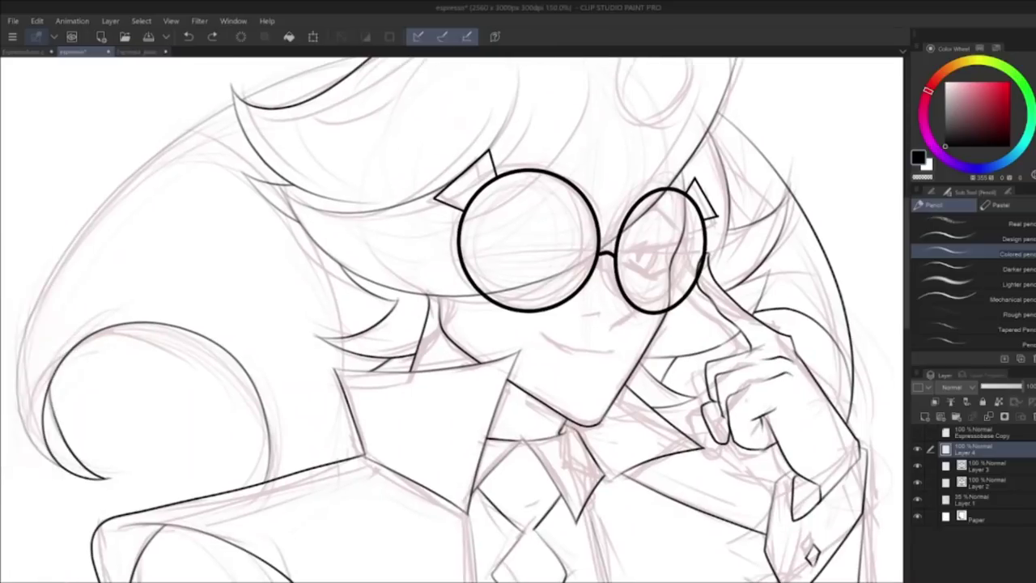
{"action": "key", "text": "r"}
{"action": "left_click_drag", "start_coordinate": [615, 324], "coordinate": [608, 288]}
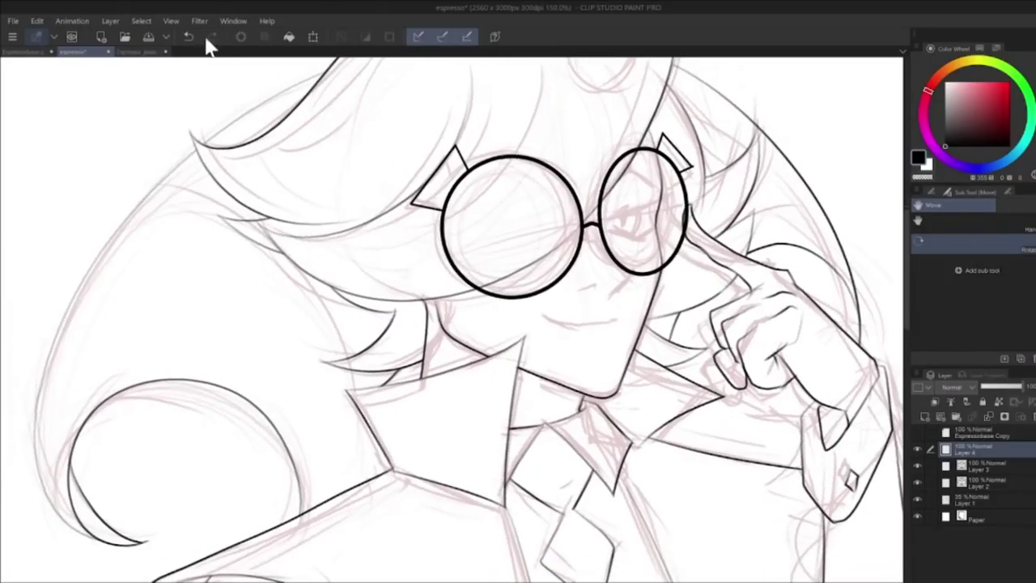
{"action": "left_click", "coordinate": [188, 39]}
{"action": "left_click_drag", "start_coordinate": [486, 267], "coordinate": [496, 367]}
{"action": "key", "text": "p"}
{"action": "left_click_drag", "start_coordinate": [615, 320], "coordinate": [679, 295]}
{"action": "key", "text": "ctrl+z"}
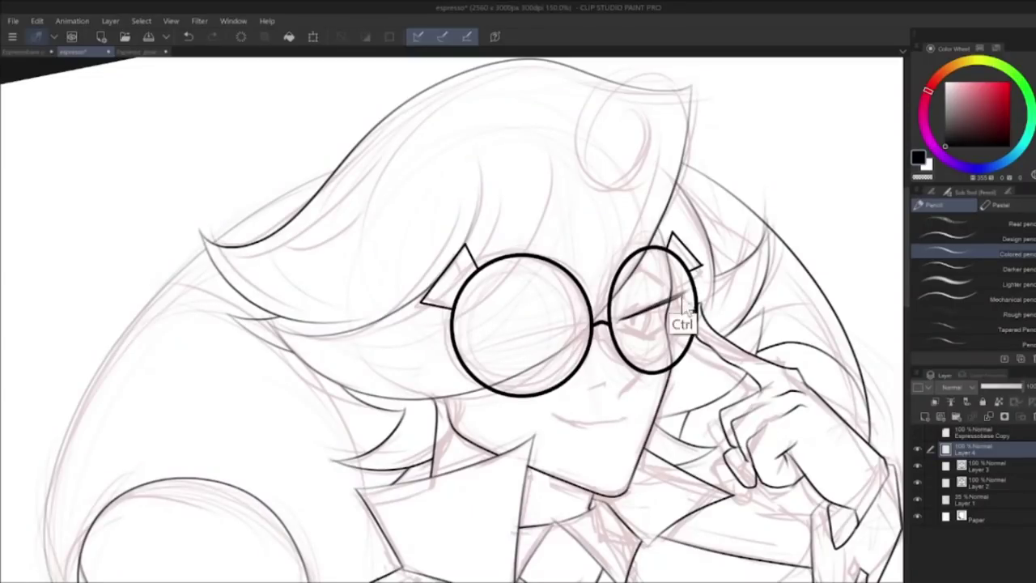
Step: Ink the slanted upper lash line of the eye behind the far lens, redrawing it until it fits
{"action": "left_click_drag", "start_coordinate": [627, 316], "coordinate": [688, 291]}
{"action": "key", "text": "ctrl+z"}
{"action": "left_click_drag", "start_coordinate": [615, 321], "coordinate": [685, 292]}
{"action": "key", "text": "ctrl+z"}
{"action": "key", "text": "ctrl+z"}
{"action": "key", "text": "ctrl+z"}
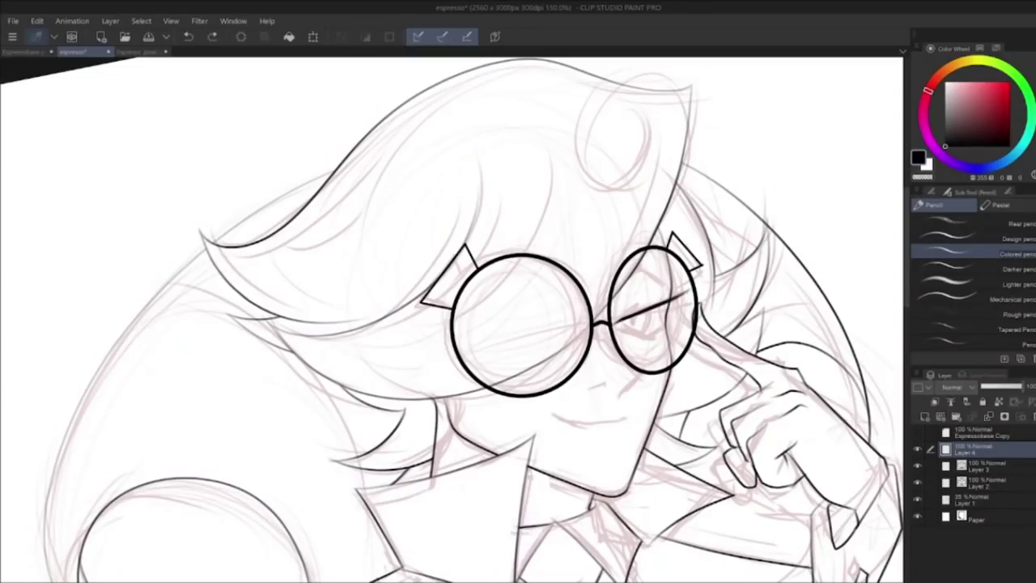
{"action": "key", "text": "ctrl+z"}
{"action": "left_click_drag", "start_coordinate": [629, 317], "coordinate": [689, 297]}
{"action": "left_click_drag", "start_coordinate": [613, 326], "coordinate": [678, 298]}
Step: Shape the upper lash line with transparent colour strokes and ink the lower lid line beneath it
{"action": "left_click", "coordinate": [925, 178]}
{"action": "key", "text": "c"}
{"action": "mouse_move", "coordinate": [619, 325]}
{"action": "left_mouse_down"}
{"action": "mouse_move", "coordinate": [670, 341]}
{"action": "mouse_move", "coordinate": [661, 336]}
{"action": "mouse_move", "coordinate": [675, 322]}
{"action": "left_mouse_up"}
{"action": "key", "text": "ctrl+z"}
{"action": "key", "text": "ctrl+z"}
{"action": "key", "text": "ctrl+z"}
{"action": "key", "text": "ctrl+z"}
{"action": "key", "text": "ctrl+z"}
{"action": "mouse_move", "coordinate": [651, 339]}
{"action": "left_mouse_down"}
{"action": "mouse_move", "coordinate": [672, 324]}
{"action": "mouse_move", "coordinate": [663, 335]}
{"action": "left_mouse_up"}
{"action": "key", "text": "ctrl+z"}
{"action": "key", "text": "c"}
{"action": "key", "text": "c"}
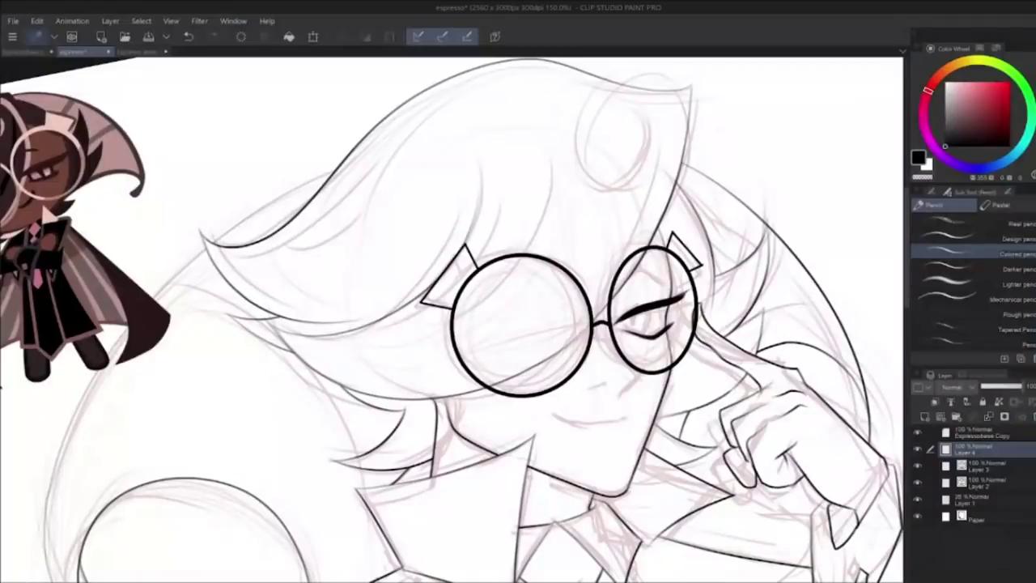
Step: Try drawing the iris edge between the upper and lower lids on the lash layer
{"action": "mouse_move", "coordinate": [620, 311]}
{"action": "left_mouse_down"}
{"action": "mouse_move", "coordinate": [664, 293]}
{"action": "mouse_move", "coordinate": [651, 296]}
{"action": "mouse_move", "coordinate": [645, 334]}
{"action": "left_mouse_up"}
{"action": "key", "text": "ctrl+z"}
{"action": "key", "text": "ctrl+z"}
{"action": "key", "text": "ctrl+z"}
{"action": "key", "text": "ctrl+z"}
{"action": "key", "text": "ctrl+y"}
{"action": "key", "text": "ctrl+z"}
Step: Add a raster layer beneath the lash lines, ink the iris and pupil on it, and reselect the lash layer
{"action": "left_click", "coordinate": [973, 467]}
{"action": "left_click", "coordinate": [926, 416]}
{"action": "key", "text": "ctrl+z"}
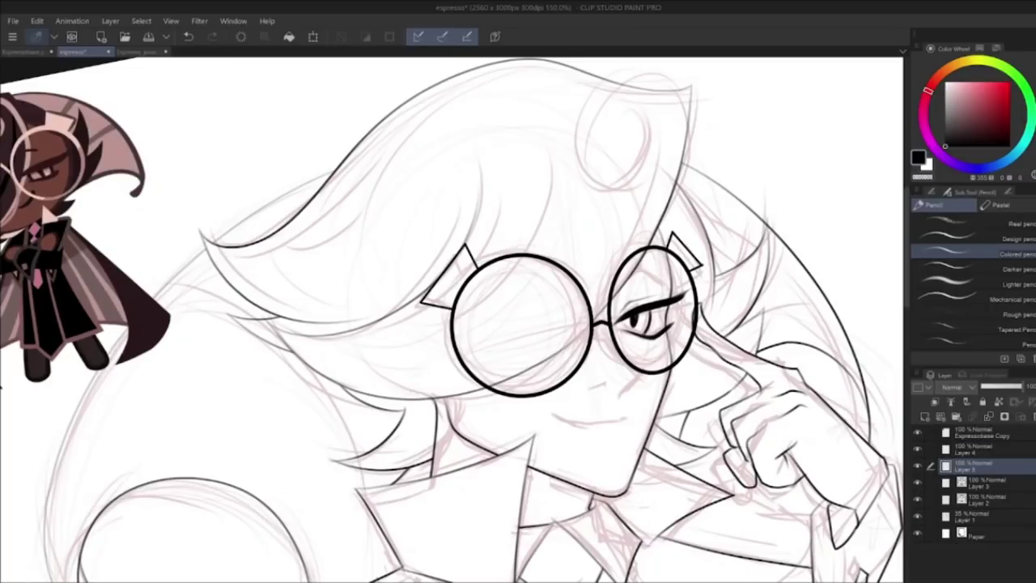
{"action": "left_click", "coordinate": [1001, 444]}
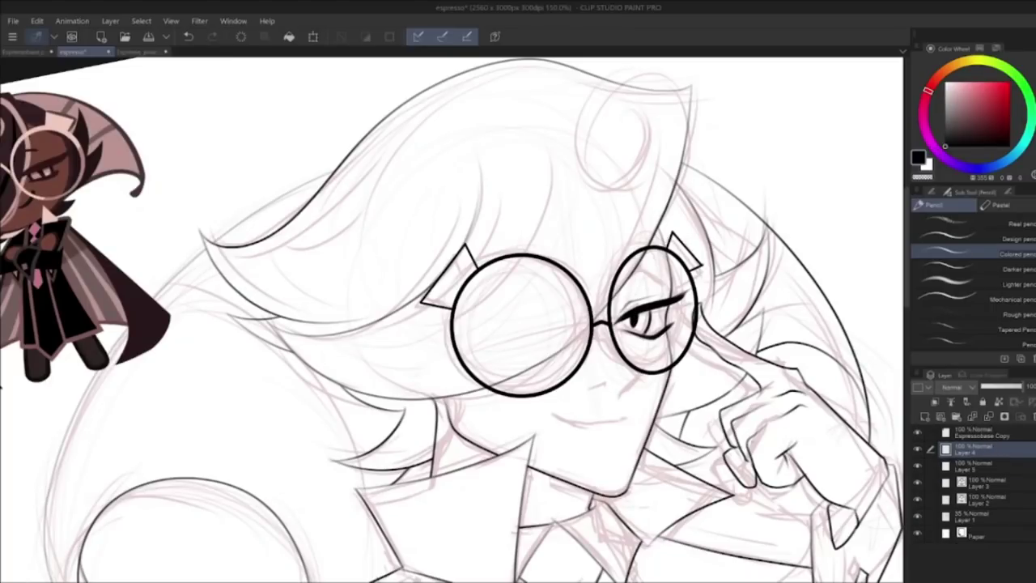
Step: Ink the slanted eyebrow inside the far lens, undoing and redoing strokes until it fits
{"action": "key", "text": "ctrl+y"}
{"action": "key", "text": "ctrl+z"}
{"action": "key", "text": "ctrl+y"}
{"action": "key", "text": "ctrl+z"}
{"action": "key", "text": "ctrl+y"}
{"action": "key", "text": "ctrl+z"}
{"action": "key", "text": "ctrl+y"}
{"action": "key", "text": "ctrl+z"}
{"action": "key", "text": "ctrl+y"}
{"action": "key", "text": "ctrl+y"}
Step: Select the eyebrow with the Lasso, transform its position above the eye, and clear the selection
{"action": "key", "text": "m"}
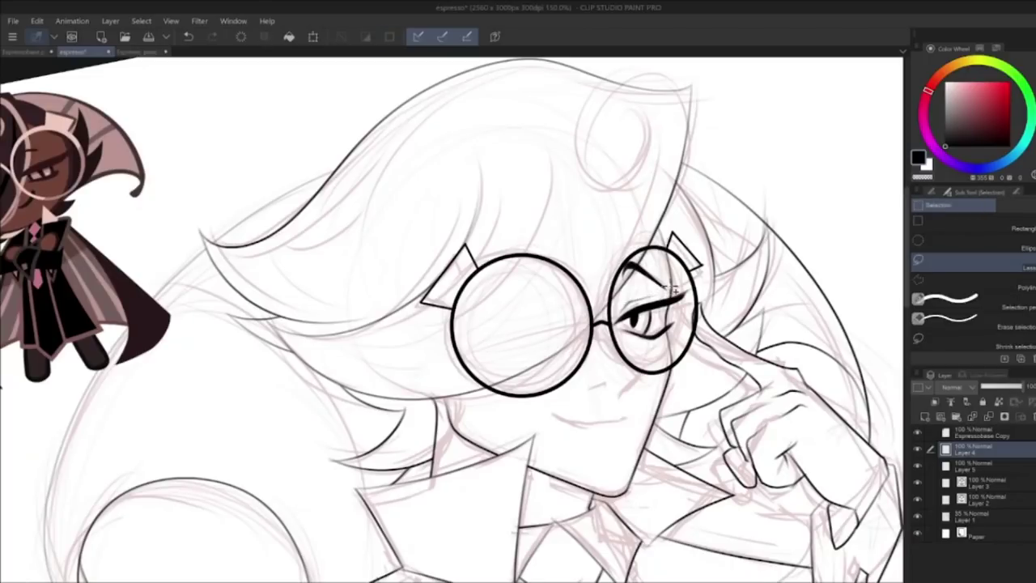
{"action": "left_click_drag", "start_coordinate": [650, 279], "coordinate": [644, 283]}
{"action": "key", "text": "Return"}
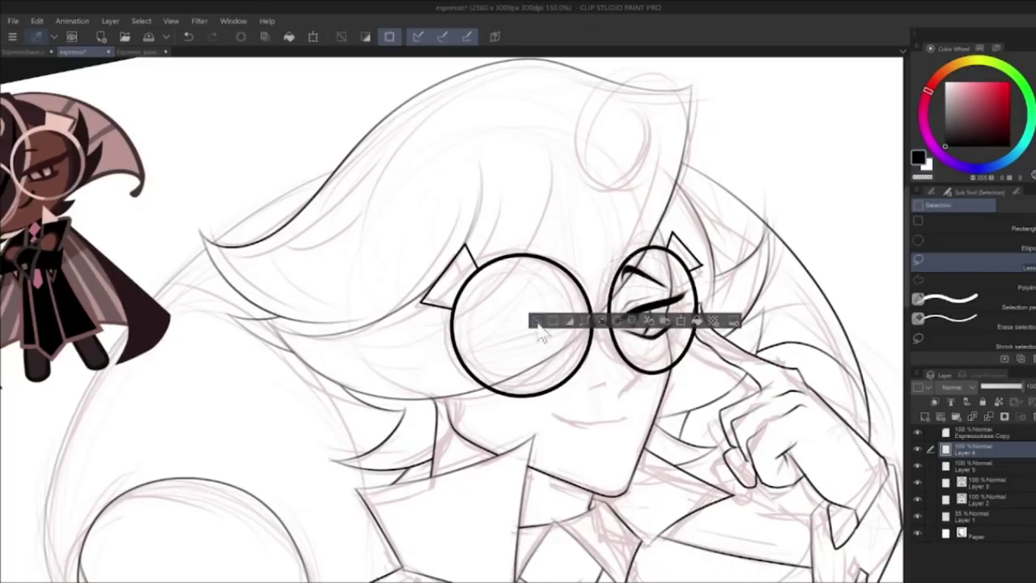
{"action": "key", "text": "ctrl+d"}
{"action": "left_click", "coordinate": [918, 497]}
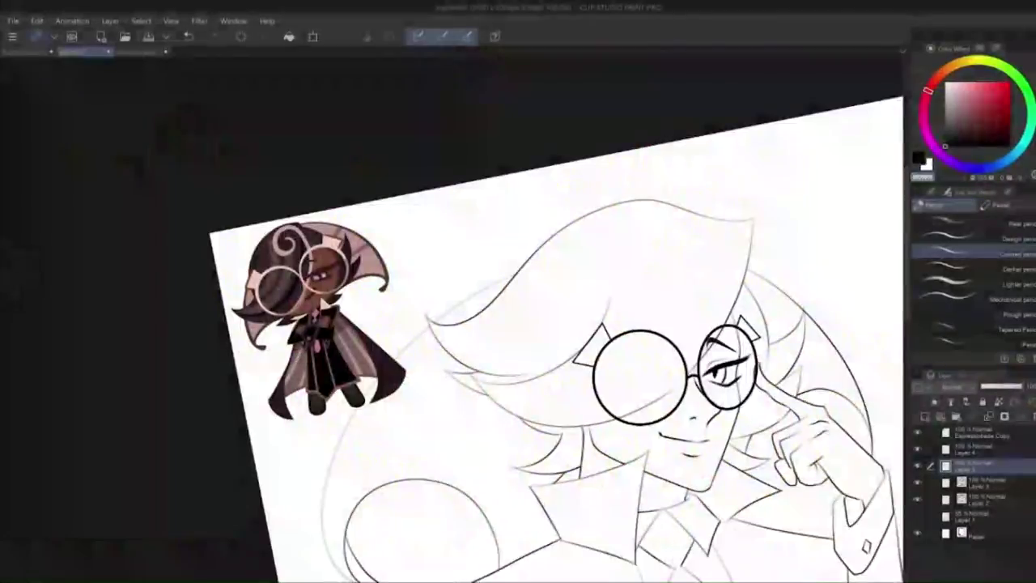
Step: Adjust the vector line of the raised hand's curled fingers with the Control point tool on Layer 2
{"action": "key", "text": "y"}
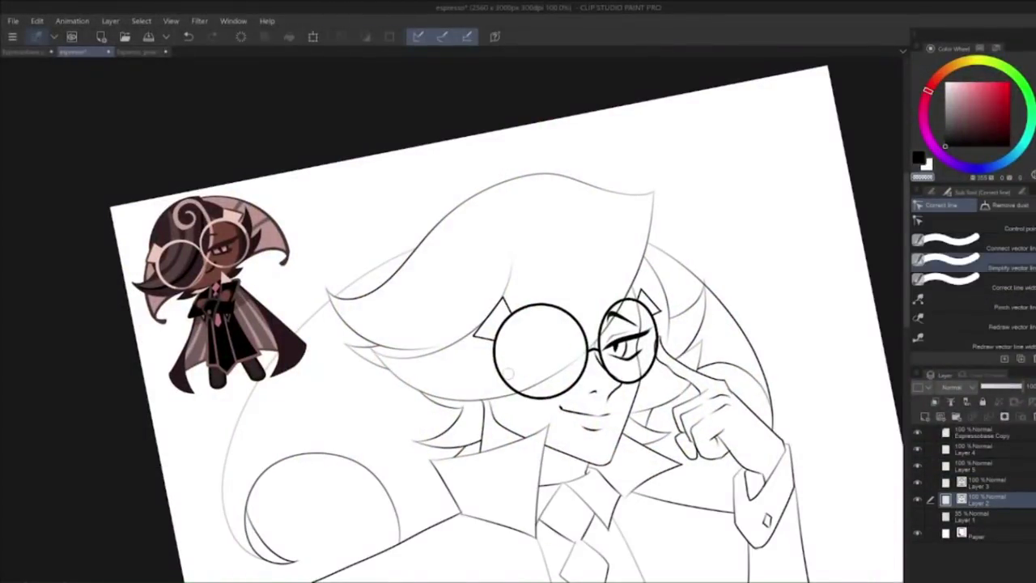
{"action": "scroll", "coordinate": [717, 468], "scroll_direction": "down", "scroll_amount": 1}
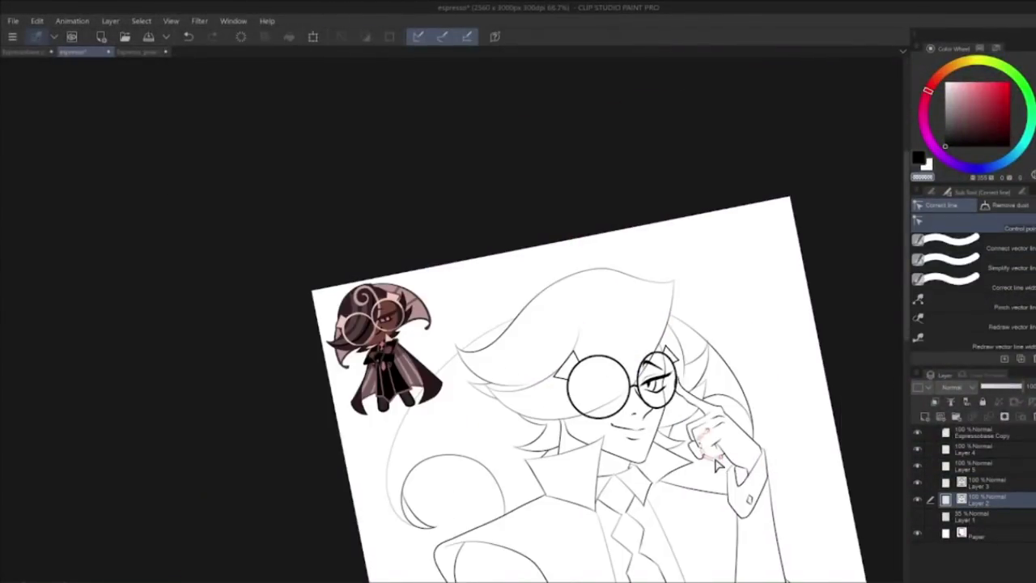
{"action": "left_click_drag", "start_coordinate": [717, 469], "coordinate": [683, 314]}
{"action": "key", "text": "r"}
{"action": "key", "text": "ctrl+plus"}
{"action": "key", "text": "ctrl+minus"}
{"action": "key", "text": "ctrl+minus"}
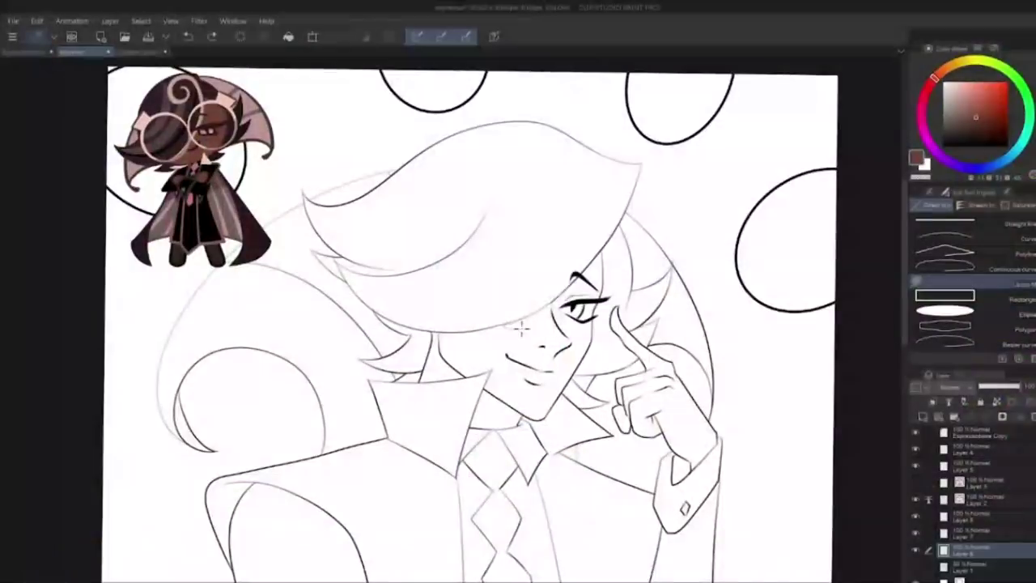
Step: Lasso-fill the skin along the fringe edge on Layer 6 and fill the face and neck with reddish brown
{"action": "left_click_drag", "start_coordinate": [505, 326], "coordinate": [540, 306]}
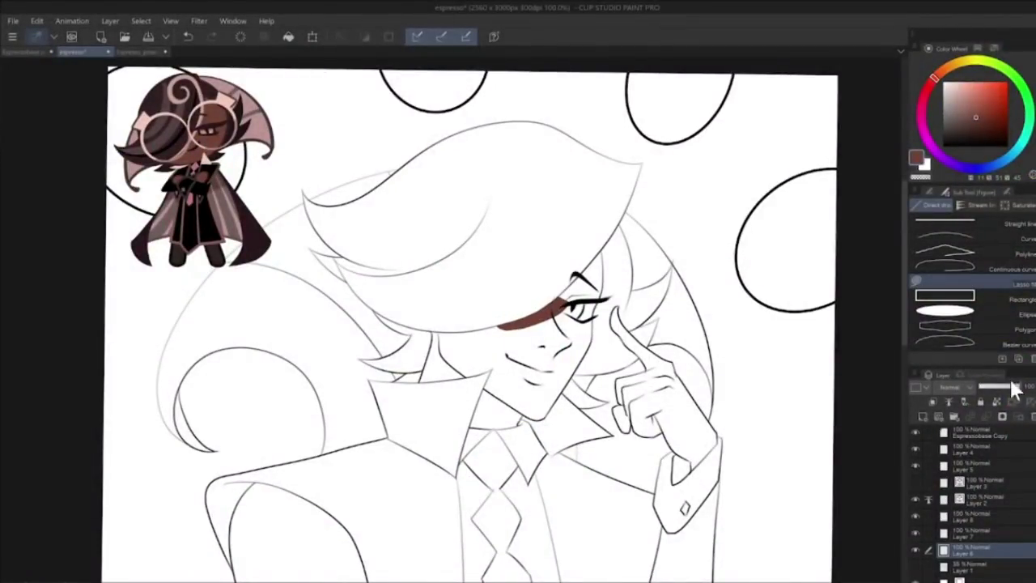
{"action": "key", "text": "g"}
{"action": "left_click", "coordinate": [518, 357]}
{"action": "left_click", "coordinate": [591, 271]}
{"action": "left_click", "coordinate": [495, 411]}
{"action": "left_click", "coordinate": [434, 363]}
{"action": "key", "text": "u"}
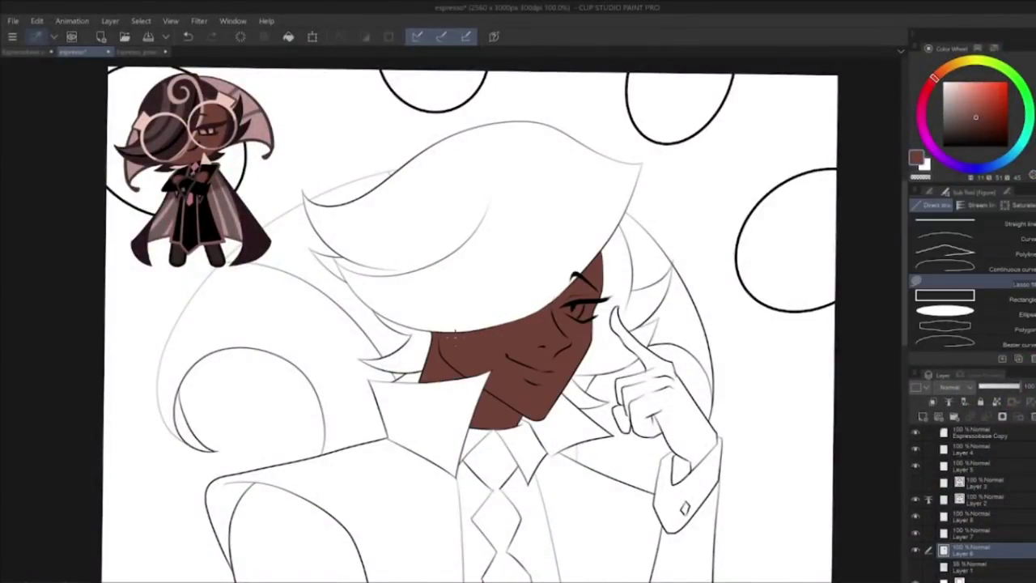
Step: Fill the raised hand and the resting lower hand with the same reddish-brown skin colour
{"action": "key", "text": "g"}
{"action": "left_click", "coordinate": [665, 397]}
{"action": "left_click", "coordinate": [622, 418]}
{"action": "key", "text": "u"}
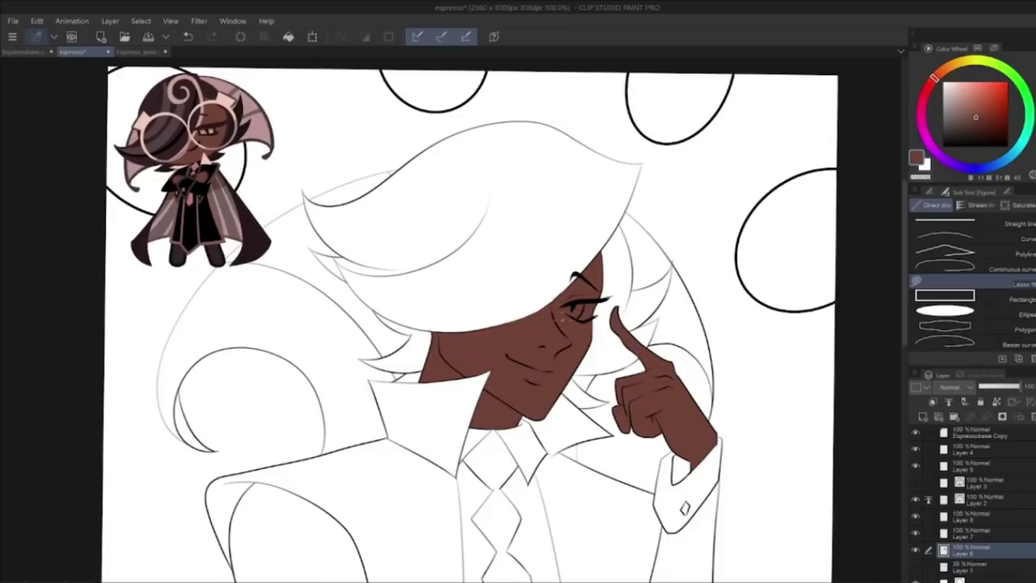
{"action": "key", "text": "ctrl+z"}
{"action": "left_click_drag", "start_coordinate": [904, 253], "coordinate": [904, 384]}
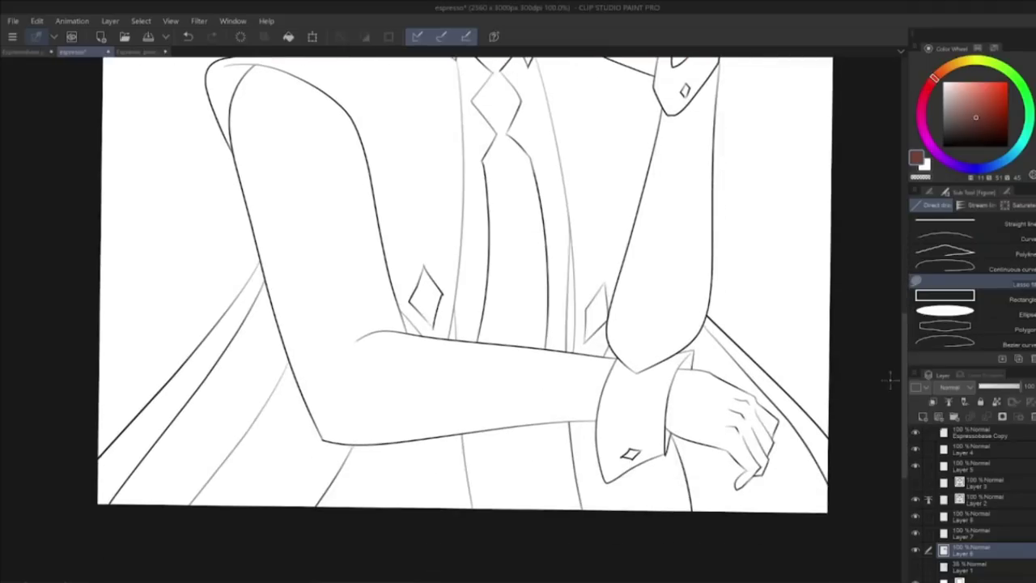
{"action": "key", "text": "g"}
{"action": "left_click", "coordinate": [708, 408]}
{"action": "key", "text": "u"}
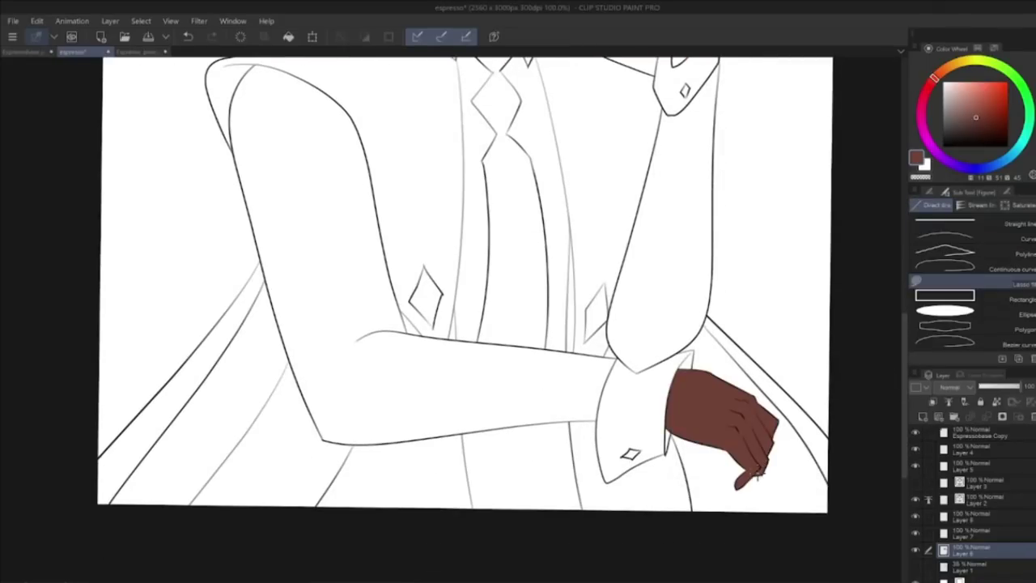
Step: Sample the reference's dark hair colour for Layer 7, try filling the hair with it, and undo the fill
{"action": "scroll", "coordinate": [899, 222], "scroll_direction": "up", "scroll_amount": 5}
{"action": "left_click", "coordinate": [971, 531]}
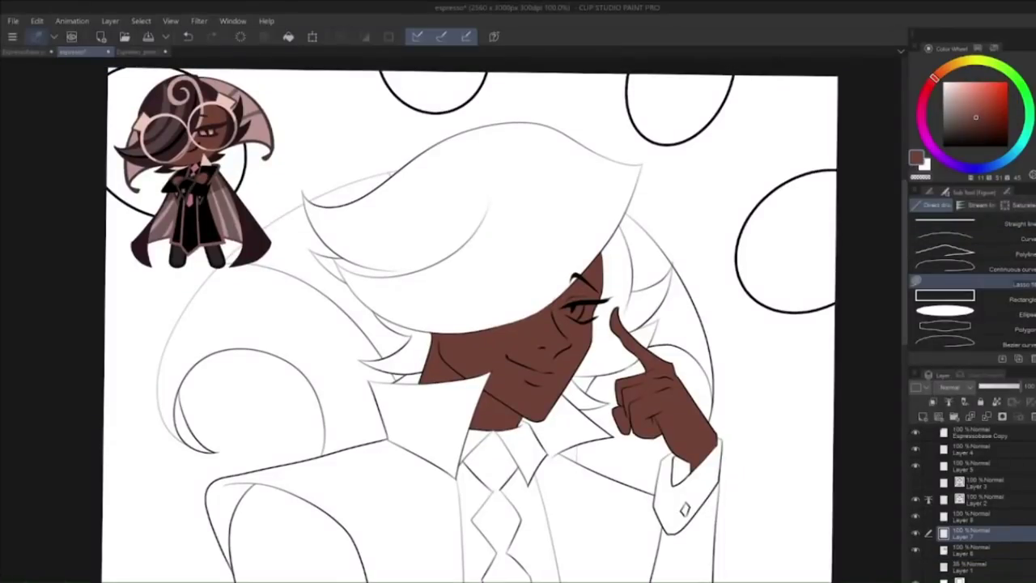
{"action": "key", "text": "i"}
{"action": "left_click", "coordinate": [161, 105]}
{"action": "key", "text": "g"}
{"action": "left_click", "coordinate": [502, 219]}
{"action": "left_click", "coordinate": [188, 36]}
Step: Block in the fringe edge above the eye with Lasso fill and fill the main hair and side hair dark brown
{"action": "key", "text": "u"}
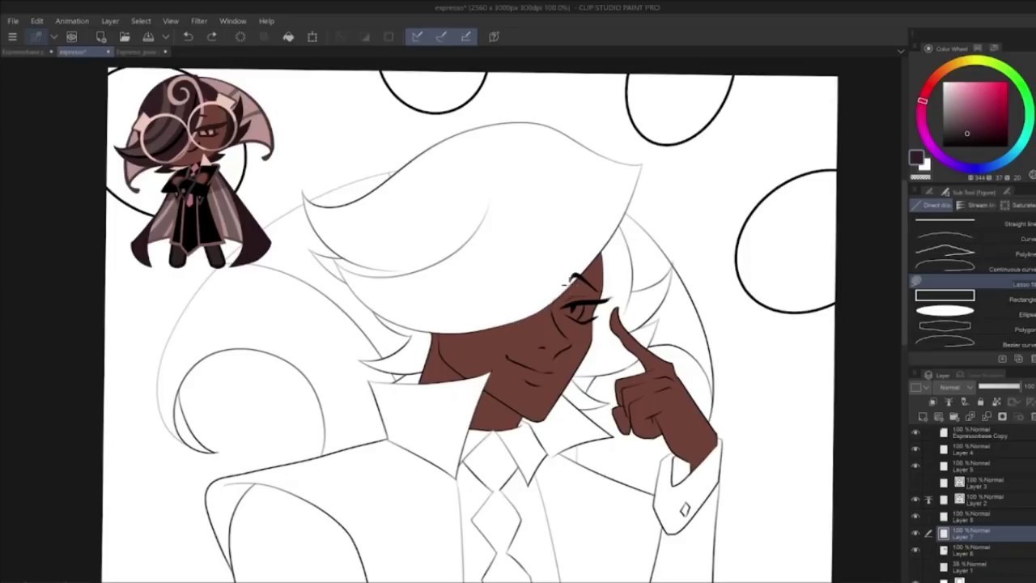
{"action": "left_click_drag", "start_coordinate": [499, 320], "coordinate": [570, 307]}
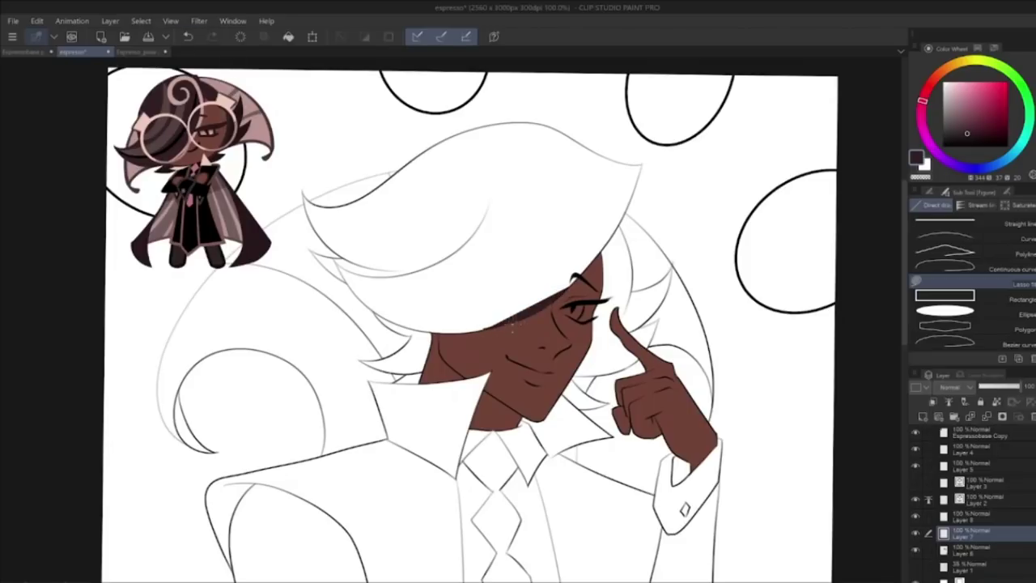
{"action": "key", "text": "g"}
{"action": "left_click", "coordinate": [503, 257]}
{"action": "left_click", "coordinate": [617, 279]}
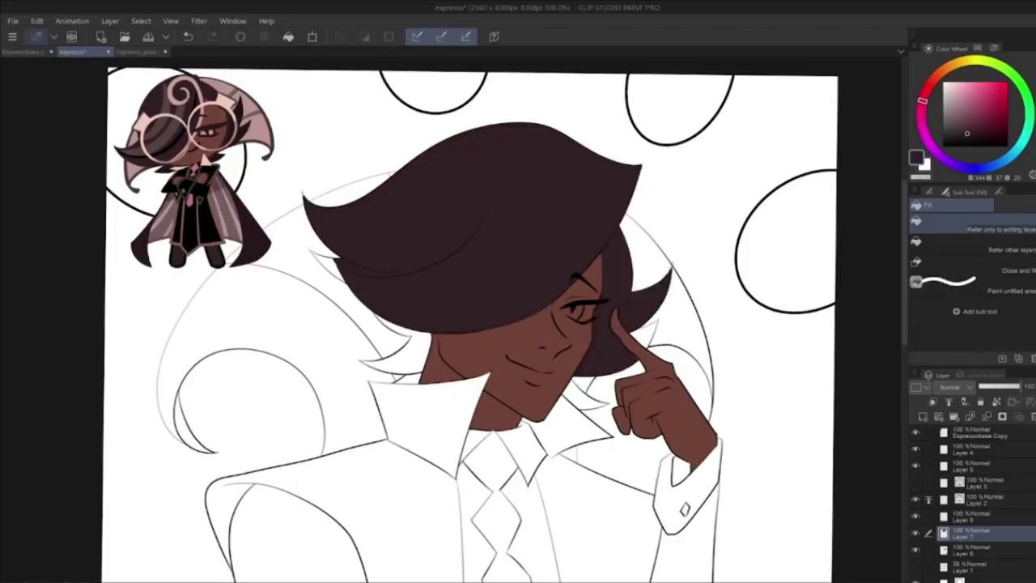
Step: Close the outline gaps and fill the remaining hair tufts beside the raised finger and around the neck
{"action": "left_click", "coordinate": [645, 335]}
{"action": "key", "text": "u"}
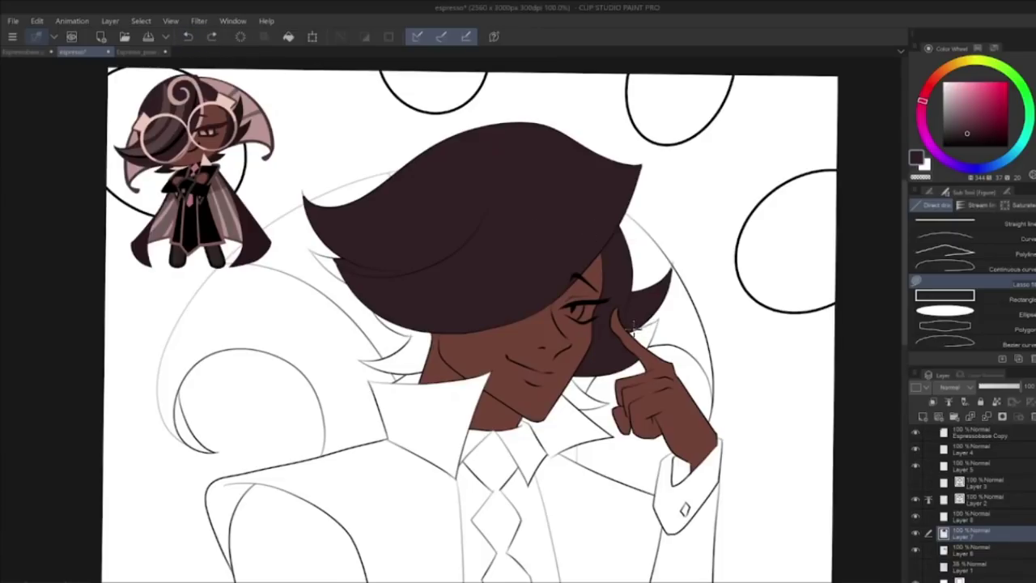
{"action": "left_click", "coordinate": [188, 36]}
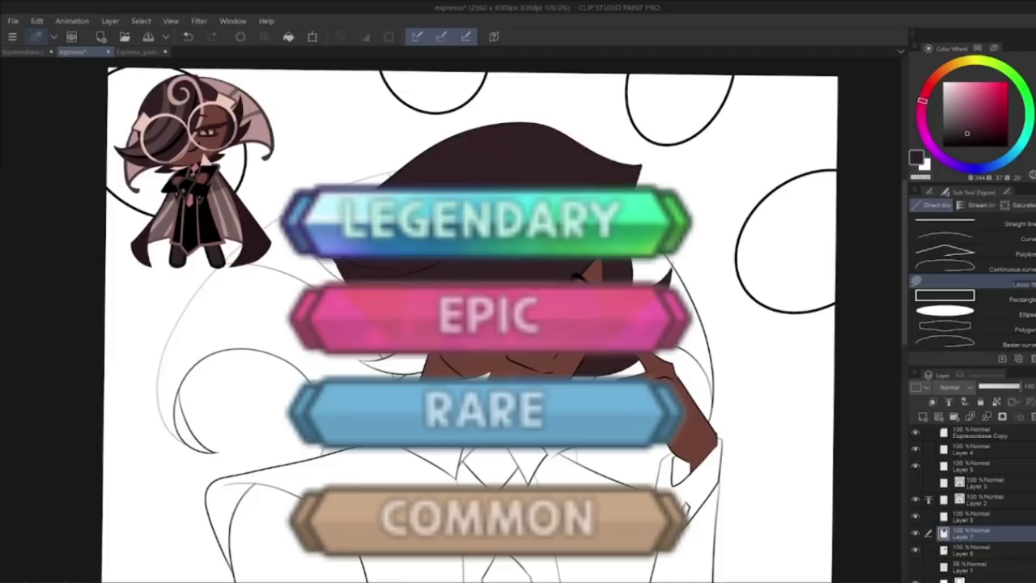
{"action": "key", "text": "g"}
{"action": "key", "text": "u"}
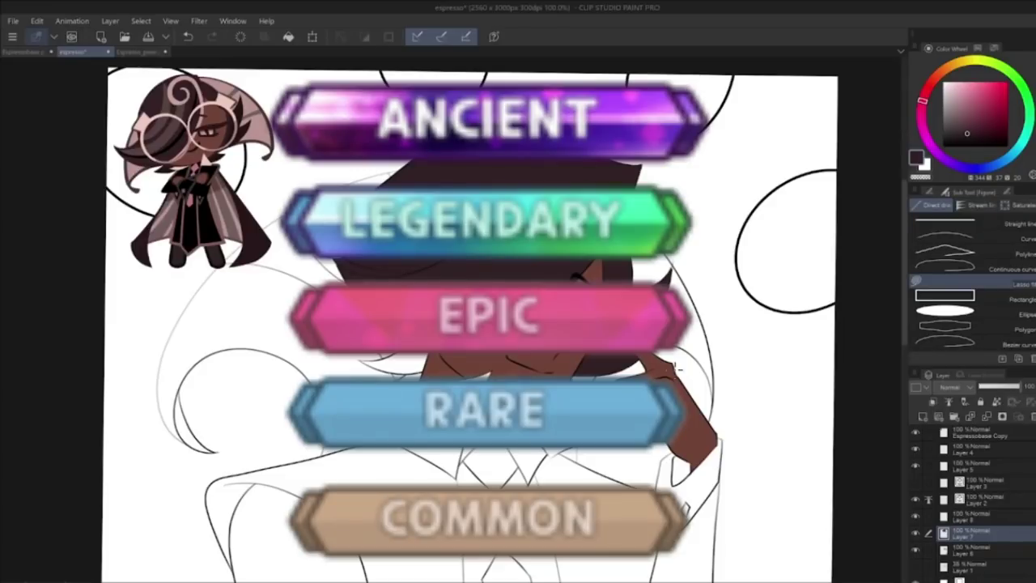
{"action": "left_click_drag", "start_coordinate": [669, 269], "coordinate": [673, 263]}
{"action": "key", "text": "g"}
{"action": "left_click", "coordinate": [411, 355]}
{"action": "left_click", "coordinate": [408, 379]}
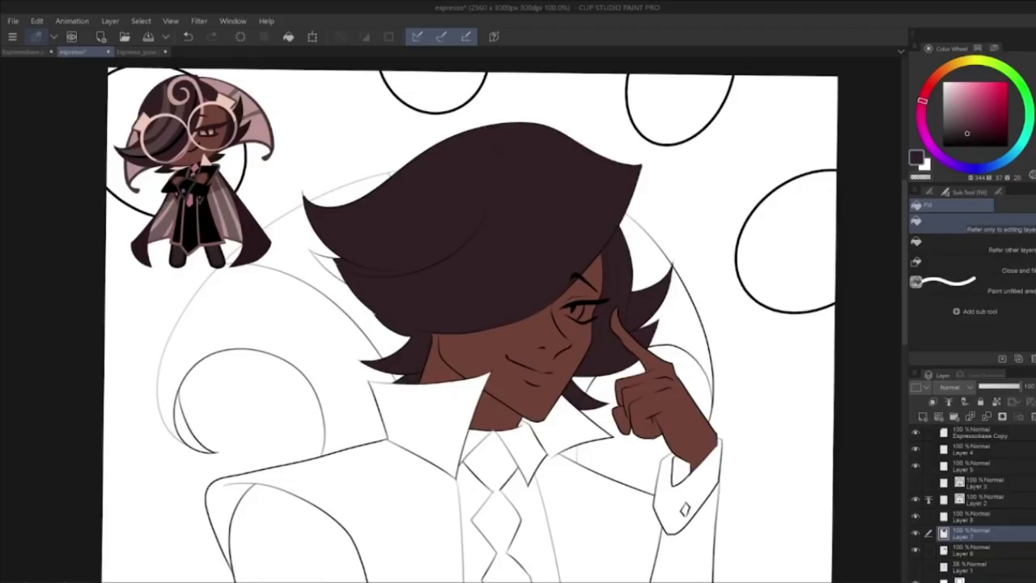
Step: Lasso-fill the small hair tuft at the far side of the fringe with the dark hair colour
{"action": "key", "text": "u"}
{"action": "mouse_move", "coordinate": [372, 311]}
{"action": "left_mouse_down"}
{"action": "mouse_move", "coordinate": [418, 318]}
{"action": "mouse_move", "coordinate": [374, 312]}
{"action": "left_mouse_up"}
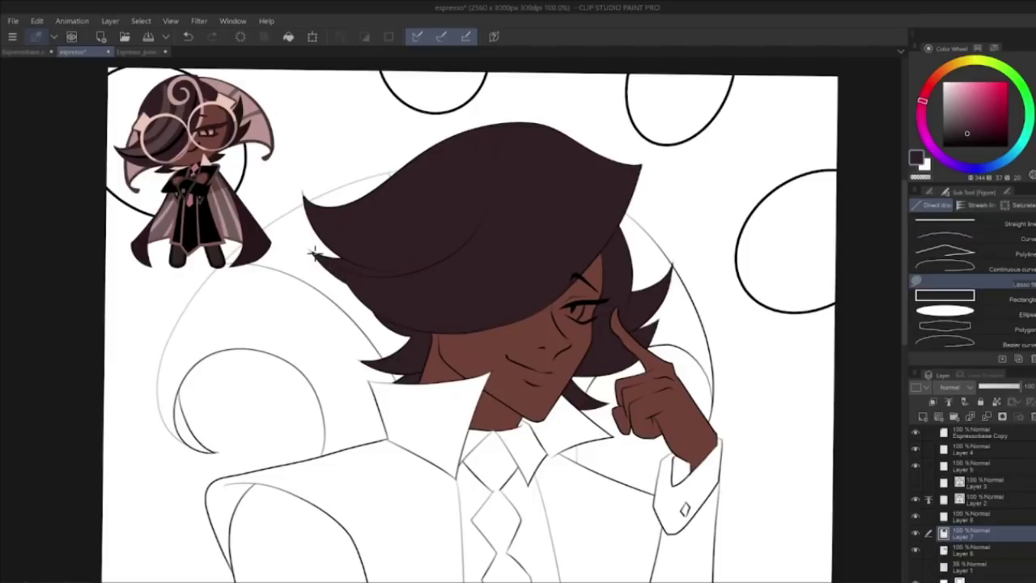
{"action": "key", "text": "ctrl+z"}
{"action": "key", "text": "ctrl+v"}
Step: Sample the suit's near-black, add a new layer, and fill the raised arm's sleeve and cuff
{"action": "key", "text": "i"}
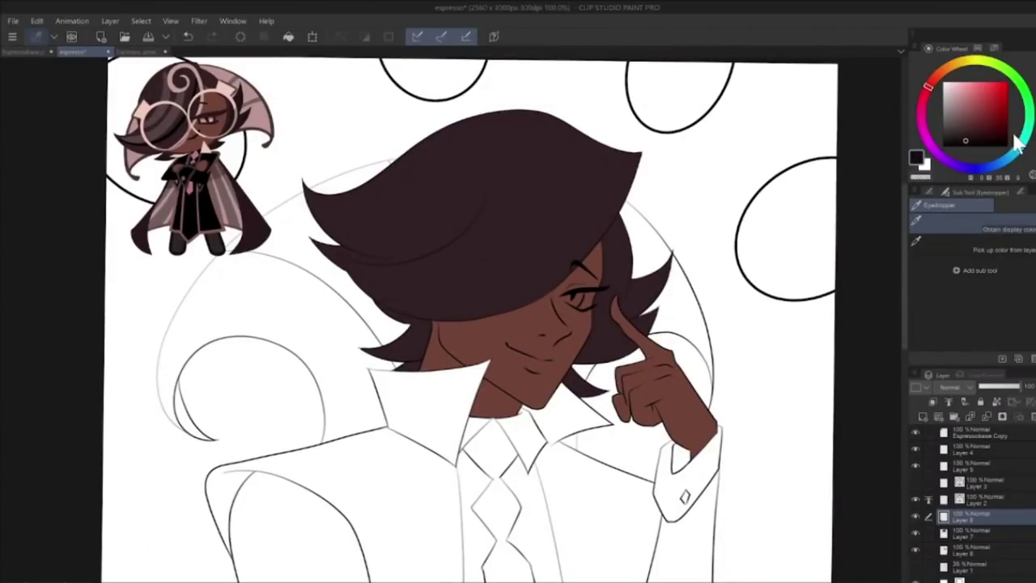
{"action": "key", "text": "g"}
{"action": "left_click_drag", "start_coordinate": [904, 304], "coordinate": [905, 378]}
{"action": "left_click", "coordinate": [922, 417]}
{"action": "left_click", "coordinate": [670, 388]}
{"action": "left_click", "coordinate": [701, 247]}
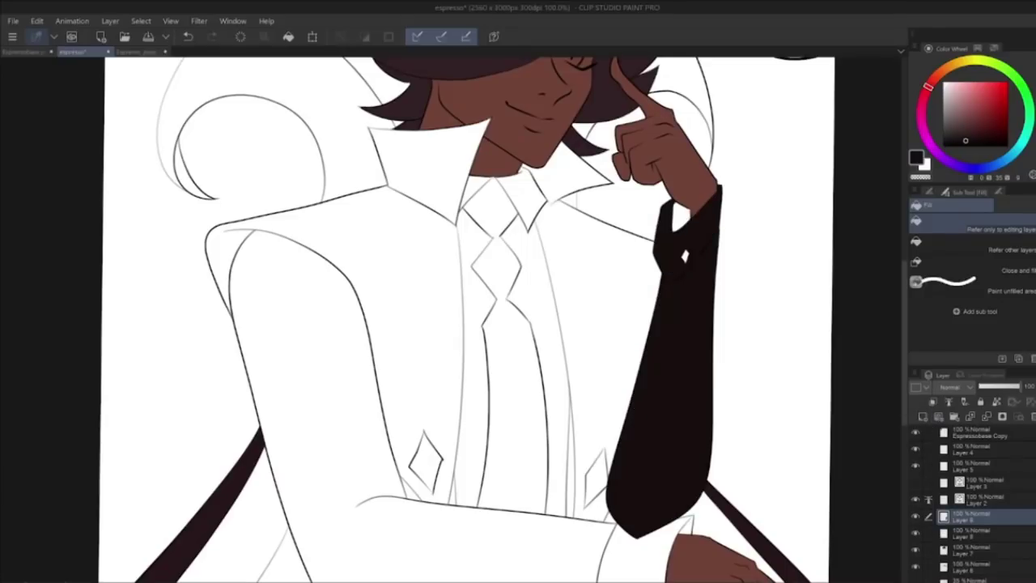
{"action": "left_click", "coordinate": [678, 220]}
Step: Try filling the jacket front, shirt collar and high cape collar with near-black, undoing the fills
{"action": "left_click", "coordinate": [613, 324]}
{"action": "left_click", "coordinate": [527, 199]}
{"action": "left_click", "coordinate": [552, 356]}
{"action": "left_click", "coordinate": [431, 161]}
{"action": "left_click", "coordinate": [188, 38]}
{"action": "left_click", "coordinate": [188, 38]}
{"action": "double_click", "coordinate": [188, 38]}
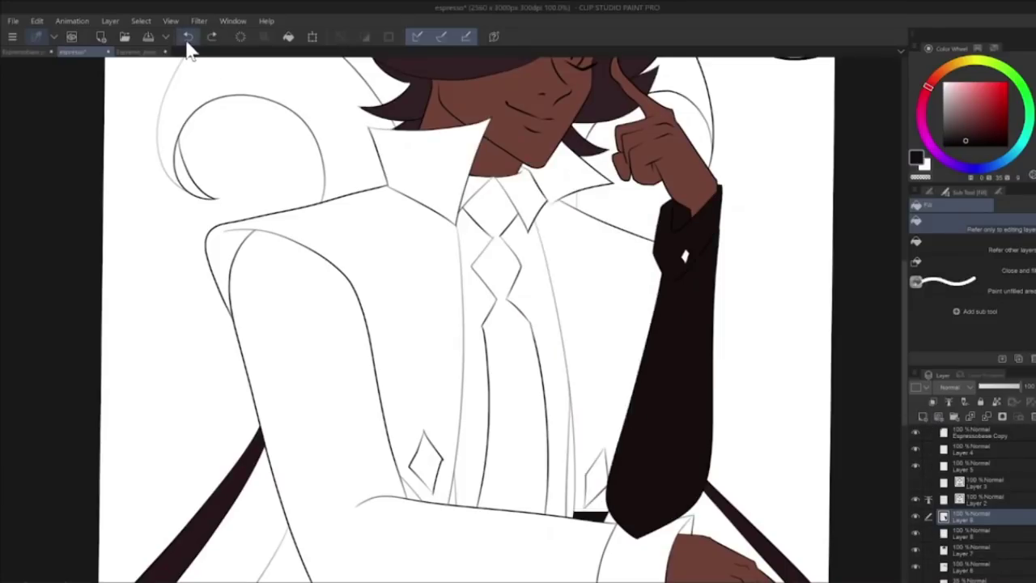
{"action": "left_click", "coordinate": [613, 324]}
{"action": "left_click", "coordinate": [188, 38]}
Step: Close the gap at the jacket's collar edge and fill both jacket fronts, the folded arm and its cuff near-black
{"action": "key", "text": "u"}
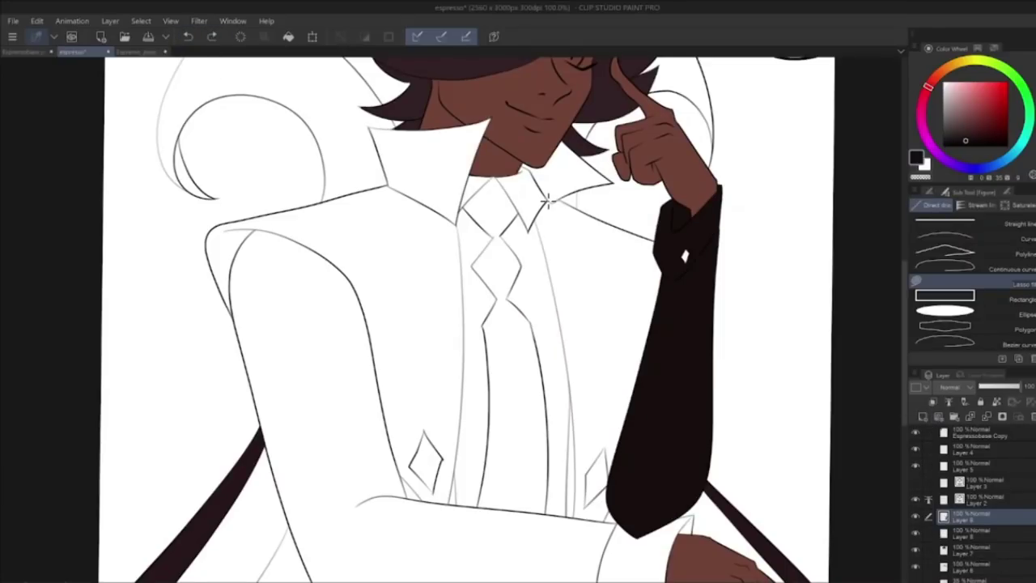
{"action": "left_click_drag", "start_coordinate": [547, 200], "coordinate": [556, 197]}
{"action": "key", "text": "g"}
{"action": "left_click", "coordinate": [619, 299]}
{"action": "left_click", "coordinate": [417, 271]}
{"action": "mouse_move", "coordinate": [904, 272]}
{"action": "left_mouse_down"}
{"action": "mouse_move", "coordinate": [888, 199]}
{"action": "mouse_move", "coordinate": [890, 301]}
{"action": "left_mouse_up"}
{"action": "left_click", "coordinate": [324, 340]}
{"action": "left_click", "coordinate": [629, 482]}
{"action": "left_click", "coordinate": [410, 398]}
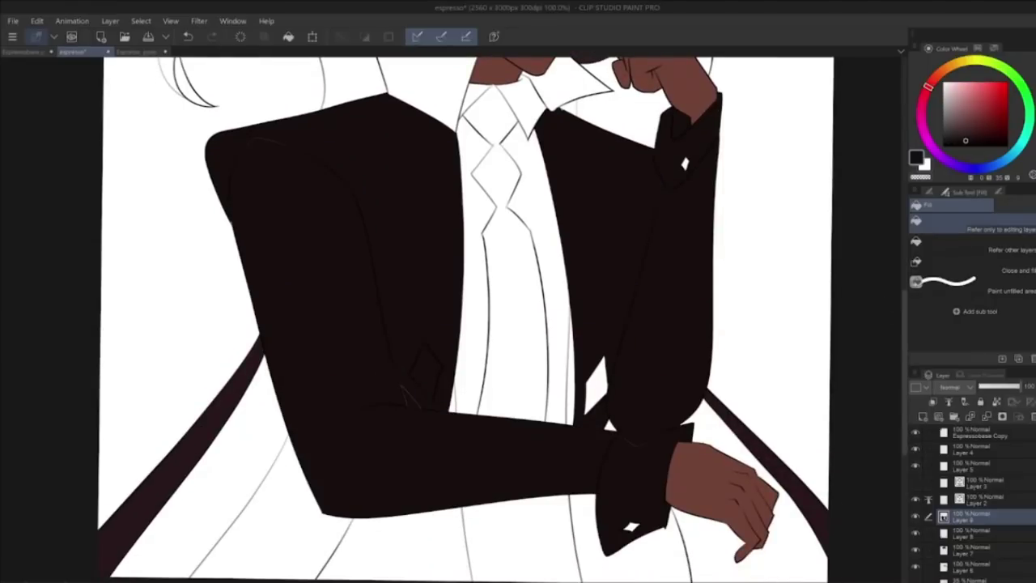
Step: Lasso-fill the unfilled slivers along the jacket's cuff, sleeve, pocket and elbow lines with near-black
{"action": "key", "text": "u"}
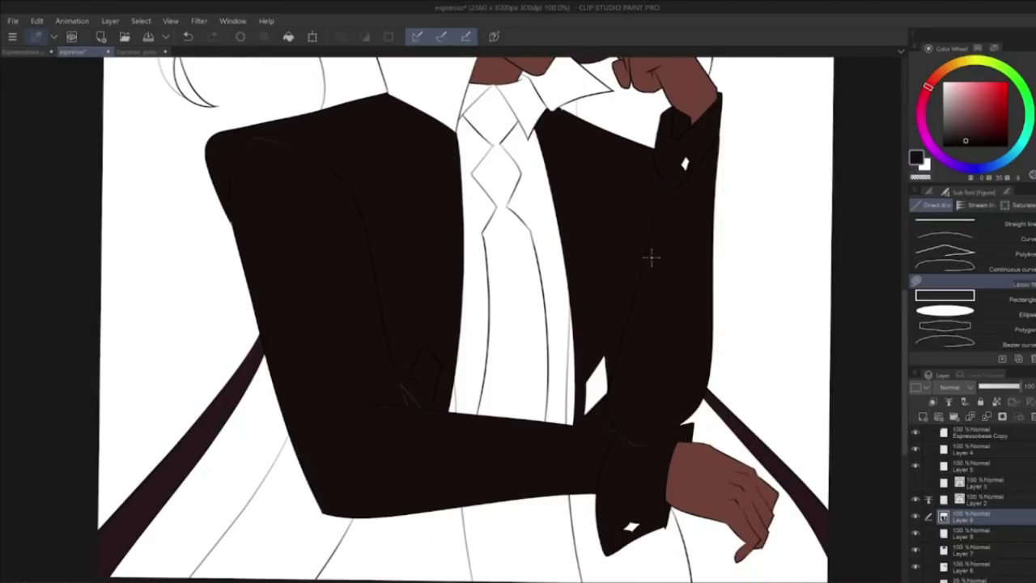
{"action": "mouse_move", "coordinate": [649, 144]}
{"action": "left_mouse_down"}
{"action": "mouse_move", "coordinate": [662, 211]}
{"action": "mouse_move", "coordinate": [688, 174]}
{"action": "left_mouse_up"}
{"action": "mouse_move", "coordinate": [634, 285]}
{"action": "left_mouse_down"}
{"action": "mouse_move", "coordinate": [620, 322]}
{"action": "mouse_move", "coordinate": [644, 279]}
{"action": "left_mouse_up"}
{"action": "mouse_move", "coordinate": [385, 335]}
{"action": "left_mouse_down"}
{"action": "mouse_move", "coordinate": [296, 171]}
{"action": "mouse_move", "coordinate": [233, 220]}
{"action": "mouse_move", "coordinate": [337, 148]}
{"action": "mouse_move", "coordinate": [395, 274]}
{"action": "left_mouse_up"}
{"action": "mouse_move", "coordinate": [603, 423]}
{"action": "left_mouse_down"}
{"action": "mouse_move", "coordinate": [636, 400]}
{"action": "mouse_move", "coordinate": [609, 416]}
{"action": "left_mouse_up"}
{"action": "mouse_move", "coordinate": [678, 421]}
{"action": "left_mouse_down"}
{"action": "mouse_move", "coordinate": [648, 432]}
{"action": "mouse_move", "coordinate": [657, 422]}
{"action": "left_mouse_up"}
Step: Fill the shirt collar, the shirt panels around the tie and the narrow jacket-edge strips with near-black
{"action": "key", "text": "g"}
{"action": "left_click", "coordinate": [543, 221]}
{"action": "left_click", "coordinate": [524, 104]}
{"action": "left_click", "coordinate": [474, 98]}
{"action": "left_click", "coordinate": [475, 259]}
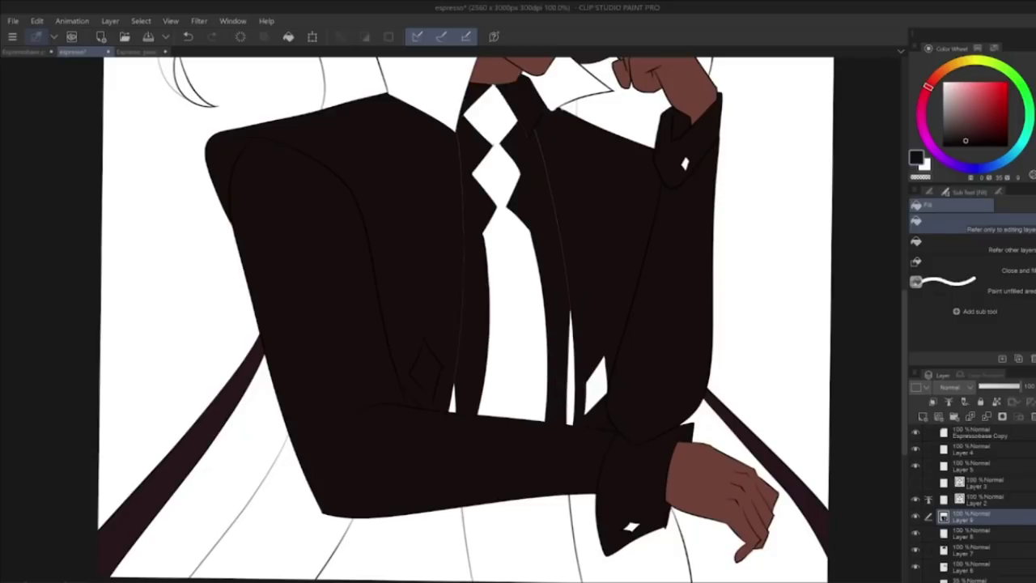
{"action": "left_click", "coordinate": [570, 385]}
{"action": "left_click", "coordinate": [452, 403]}
Step: Fill the coat sections below the folded arm near-black and patch the gaps beside the lower cuff's diamond
{"action": "left_click", "coordinate": [409, 546]}
{"action": "left_click", "coordinate": [520, 540]}
{"action": "left_click", "coordinate": [623, 566]}
{"action": "mouse_move", "coordinate": [904, 295]}
{"action": "left_mouse_down"}
{"action": "mouse_move", "coordinate": [896, 216]}
{"action": "mouse_move", "coordinate": [882, 363]}
{"action": "mouse_move", "coordinate": [880, 340]}
{"action": "left_mouse_up"}
{"action": "key", "text": "u"}
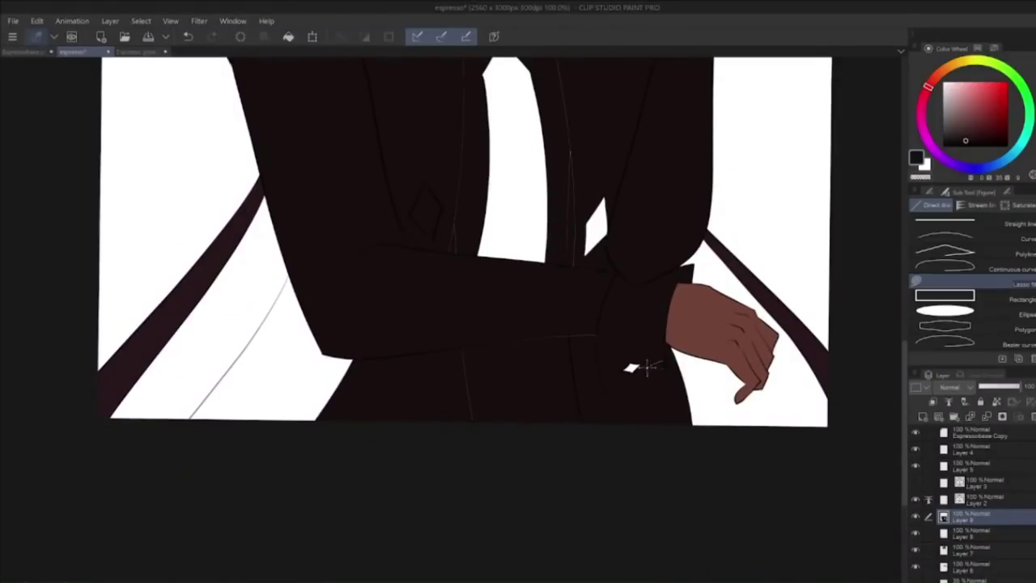
{"action": "mouse_move", "coordinate": [660, 368]}
{"action": "left_mouse_down"}
{"action": "mouse_move", "coordinate": [435, 330]}
{"action": "mouse_move", "coordinate": [680, 429]}
{"action": "mouse_move", "coordinate": [667, 352]}
{"action": "mouse_move", "coordinate": [653, 362]}
{"action": "left_mouse_up"}
Step: Patch the light gap lines along the shirt and jacket edges with Lasso fill, redoing the collar-edge patch
{"action": "left_click_drag", "start_coordinate": [905, 343], "coordinate": [891, 285]}
{"action": "mouse_move", "coordinate": [520, 144]}
{"action": "left_mouse_down"}
{"action": "mouse_move", "coordinate": [581, 438]}
{"action": "mouse_move", "coordinate": [535, 130]}
{"action": "left_mouse_up"}
{"action": "mouse_move", "coordinate": [443, 435]}
{"action": "left_mouse_down"}
{"action": "mouse_move", "coordinate": [447, 173]}
{"action": "mouse_move", "coordinate": [463, 151]}
{"action": "mouse_move", "coordinate": [474, 437]}
{"action": "mouse_move", "coordinate": [447, 438]}
{"action": "left_mouse_up"}
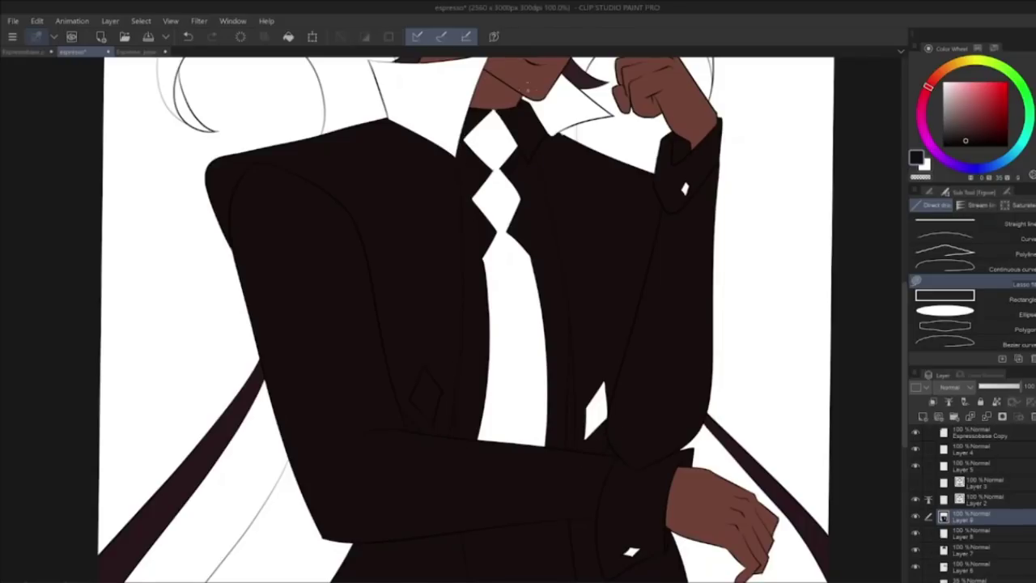
{"action": "left_click", "coordinate": [187, 37]}
{"action": "left_click", "coordinate": [188, 37]}
{"action": "left_click_drag", "start_coordinate": [558, 132], "coordinate": [574, 128]}
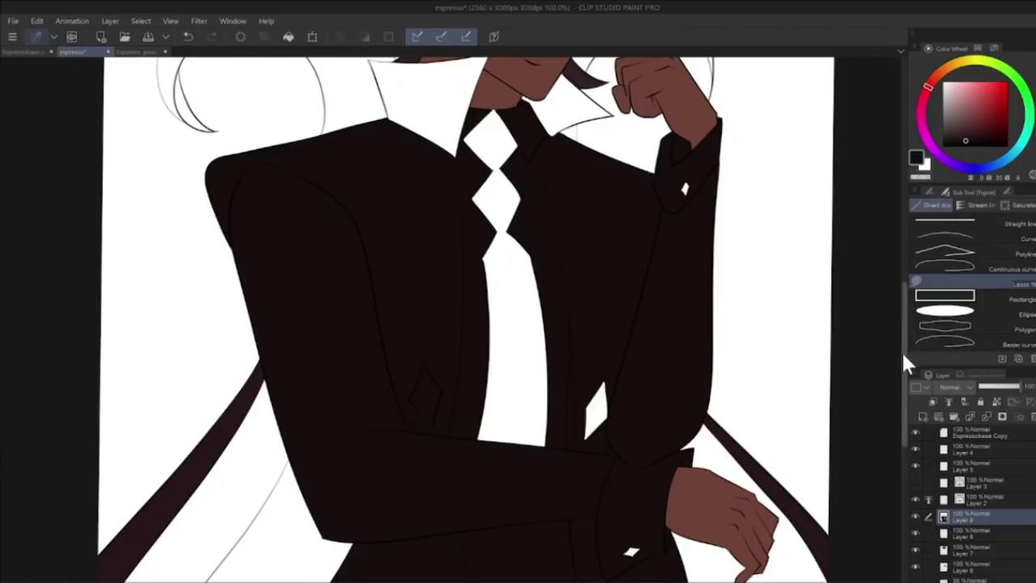
Step: Sample the greyish cape-lining colour from the reference, erase the lower cape's fold line on Layer 2, and reselect Layer 9
{"action": "scroll", "coordinate": [900, 349], "scroll_direction": "up", "scroll_amount": 5}
{"action": "key", "text": "i"}
{"action": "left_click", "coordinate": [230, 180]}
{"action": "left_click_drag", "start_coordinate": [905, 308], "coordinate": [907, 438]}
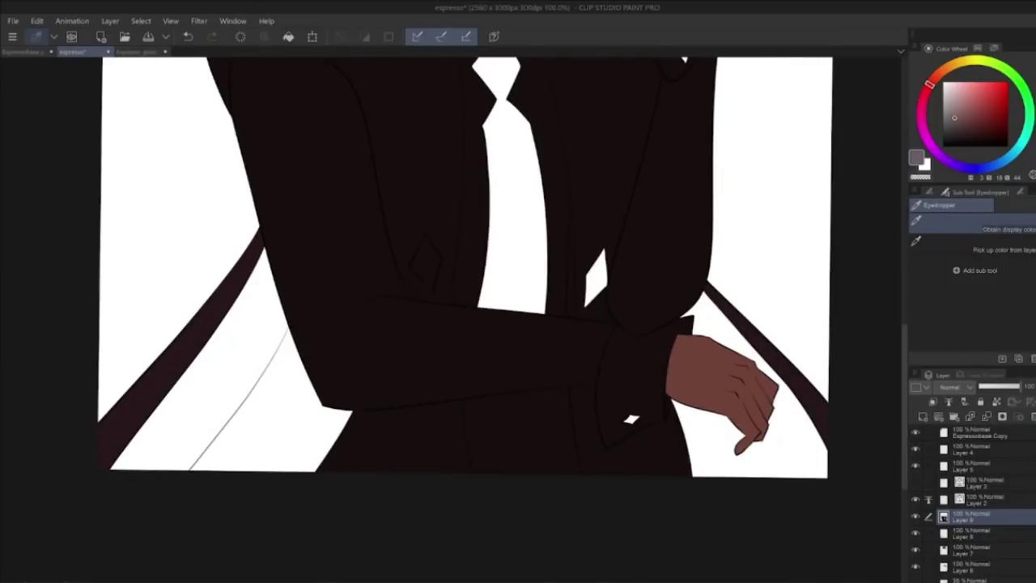
{"action": "key", "text": "e"}
{"action": "left_click", "coordinate": [974, 502]}
{"action": "left_click_drag", "start_coordinate": [286, 330], "coordinate": [191, 468]}
{"action": "left_click", "coordinate": [985, 520]}
Step: Add a new layer above the suit fill and fill both lower cape lining areas with the sampled greyish colour
{"action": "left_click", "coordinate": [923, 417]}
{"action": "key", "text": "g"}
{"action": "left_click", "coordinate": [789, 445]}
{"action": "left_click", "coordinate": [235, 396]}
Step: Sample the dusty pink from the reference cape and fill the cape sections behind the head and neck
{"action": "left_click_drag", "start_coordinate": [904, 323], "coordinate": [904, 184]}
{"action": "key", "text": "i"}
{"action": "left_click", "coordinate": [254, 113]}
{"action": "key", "text": "g"}
{"action": "left_click", "coordinate": [686, 316]}
{"action": "left_click", "coordinate": [650, 252]}
{"action": "left_click", "coordinate": [583, 378]}
{"action": "left_click", "coordinate": [304, 246]}
{"action": "left_click", "coordinate": [355, 186]}
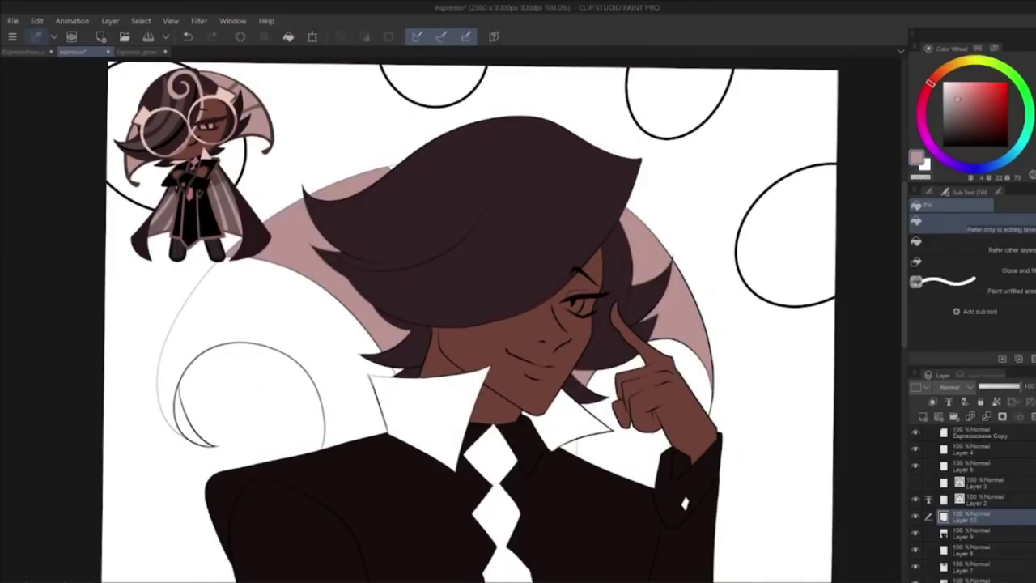
Step: Fill the cape's large outer curve and curled tip with the same dusty pink
{"action": "left_click", "coordinate": [243, 299]}
{"action": "left_click", "coordinate": [189, 411]}
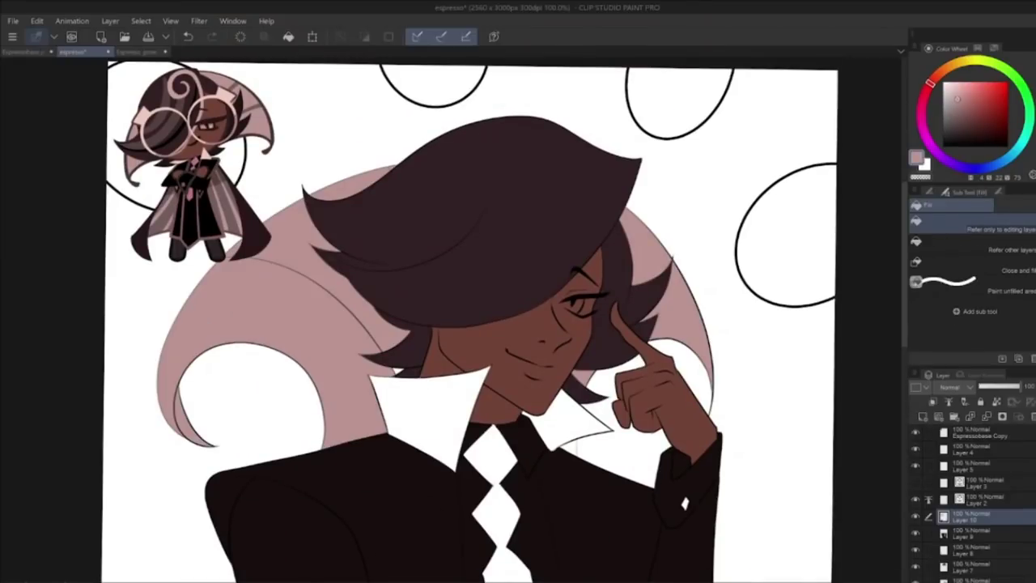
{"action": "key", "text": "u"}
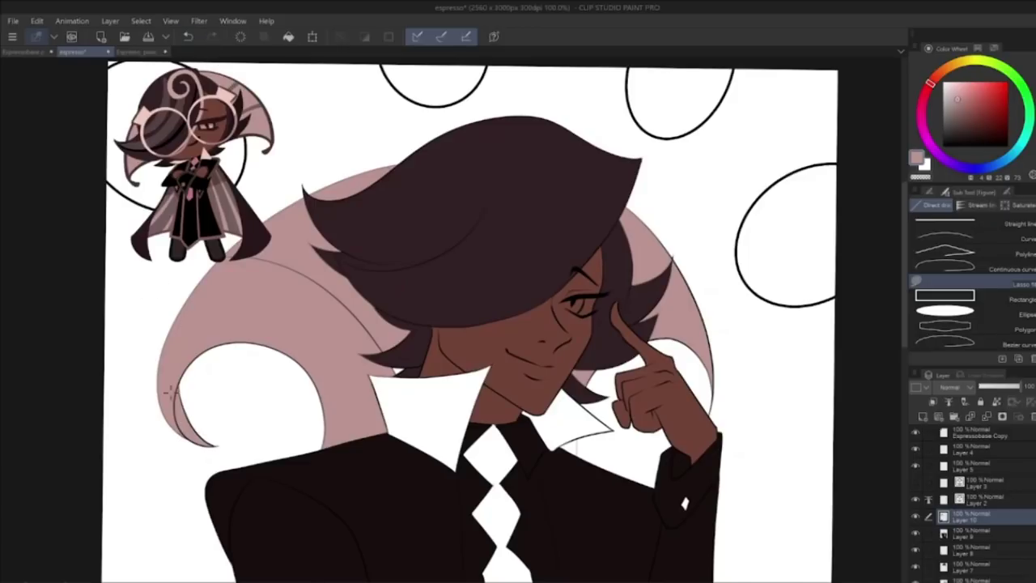
{"action": "key", "text": "e"}
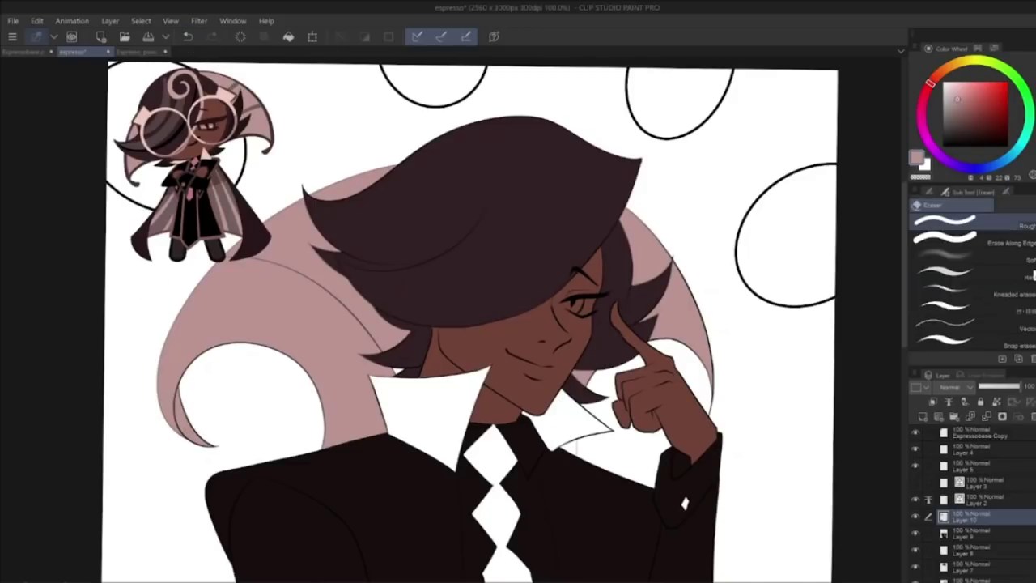
Step: Select Layer 2, compare the latest edits with and without the change, and undo them
{"action": "left_click", "coordinate": [979, 499]}
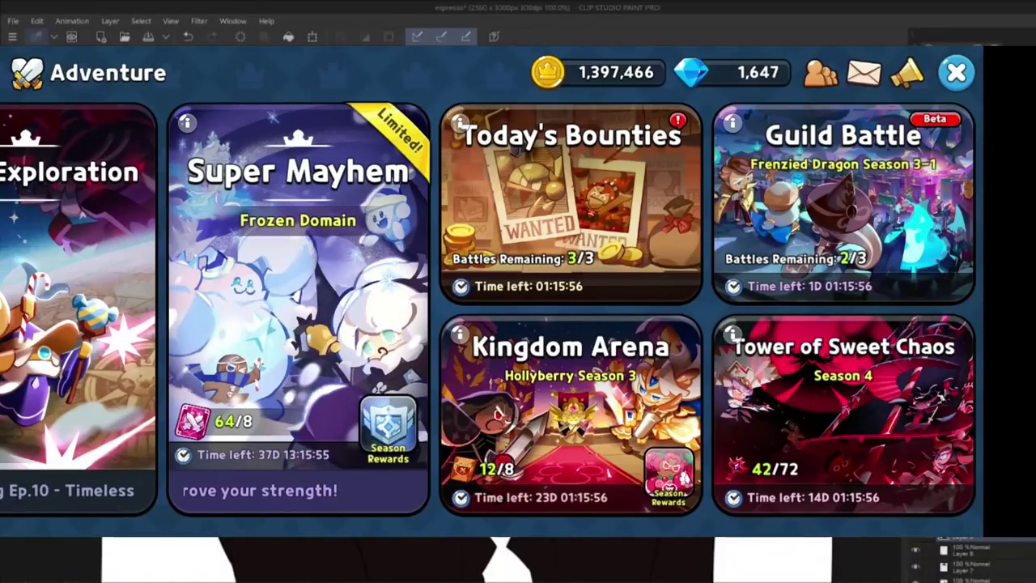
{"action": "key", "text": "ctrl+z"}
{"action": "key", "text": "ctrl+y"}
{"action": "key", "text": "ctrl+z"}
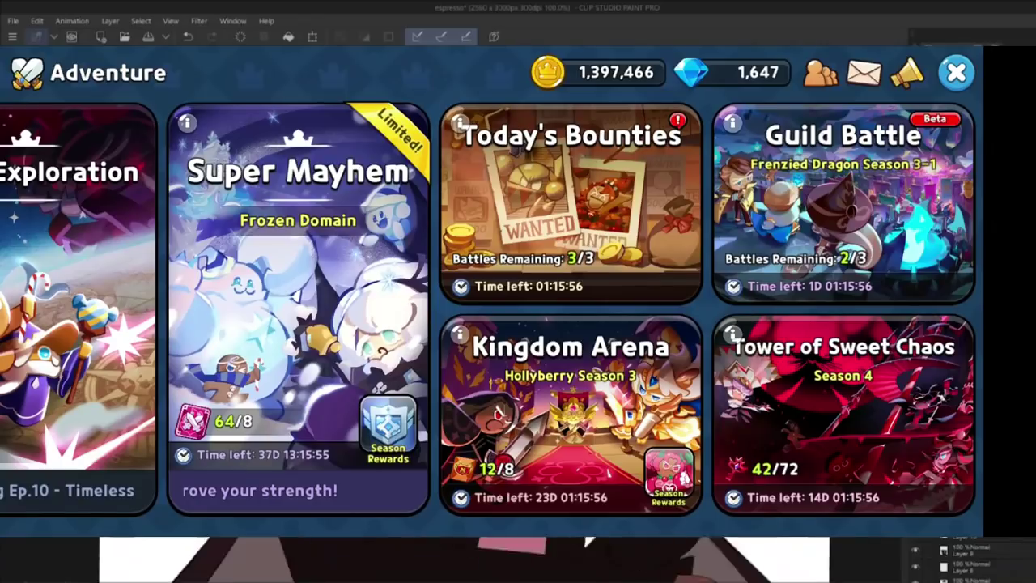
{"action": "left_click", "coordinate": [190, 37]}
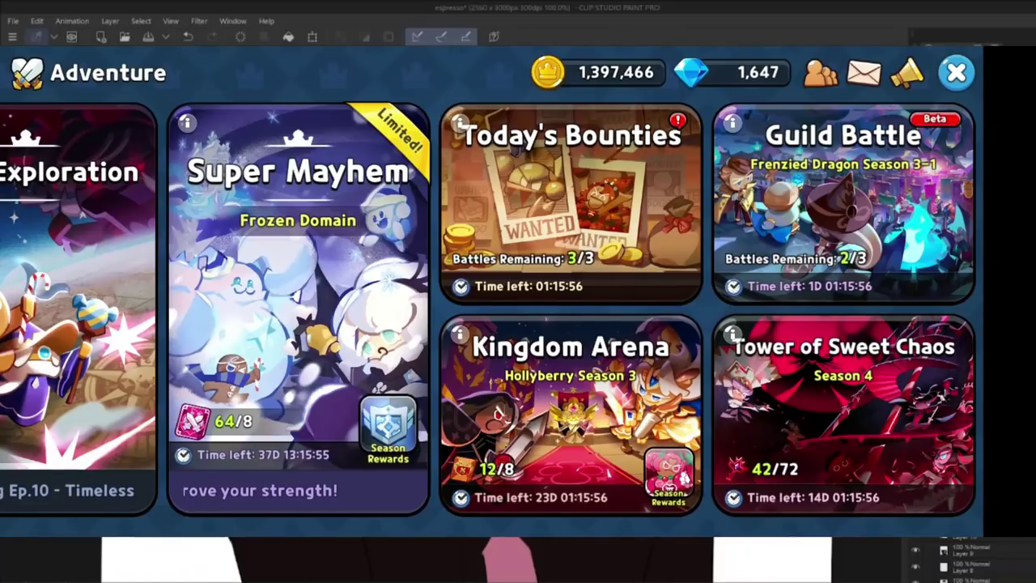
Step: Check the Espresso_pose.png reference document and return to the portrait
{"action": "key", "text": "ctrl+minus"}
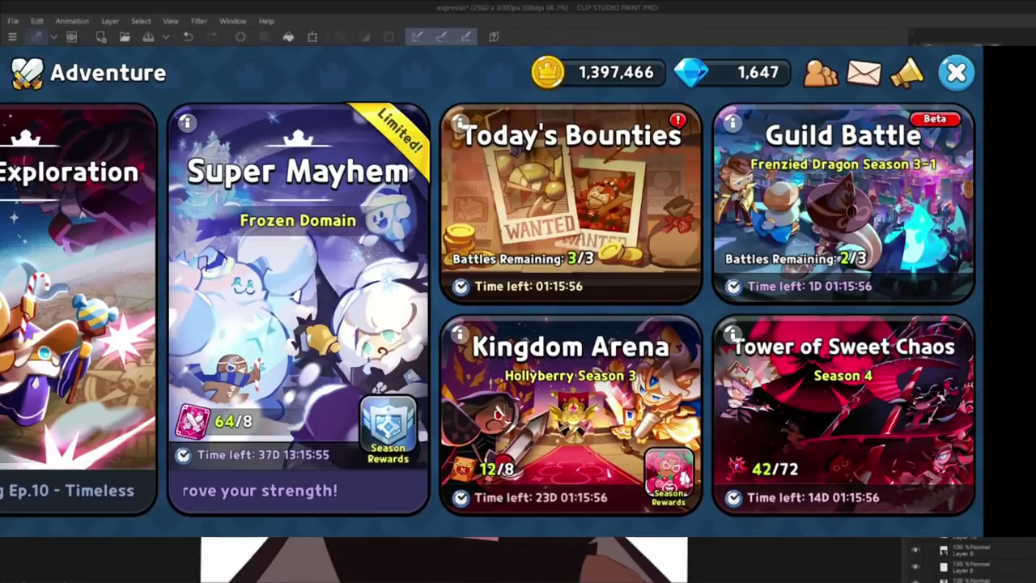
{"action": "key", "text": "ctrl+Tab"}
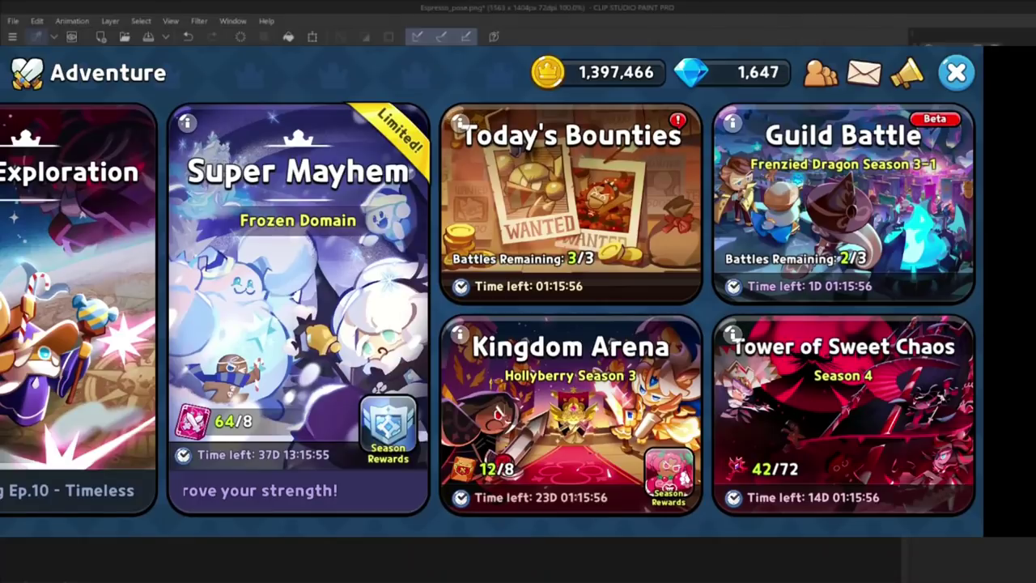
{"action": "key", "text": "ctrl+Tab"}
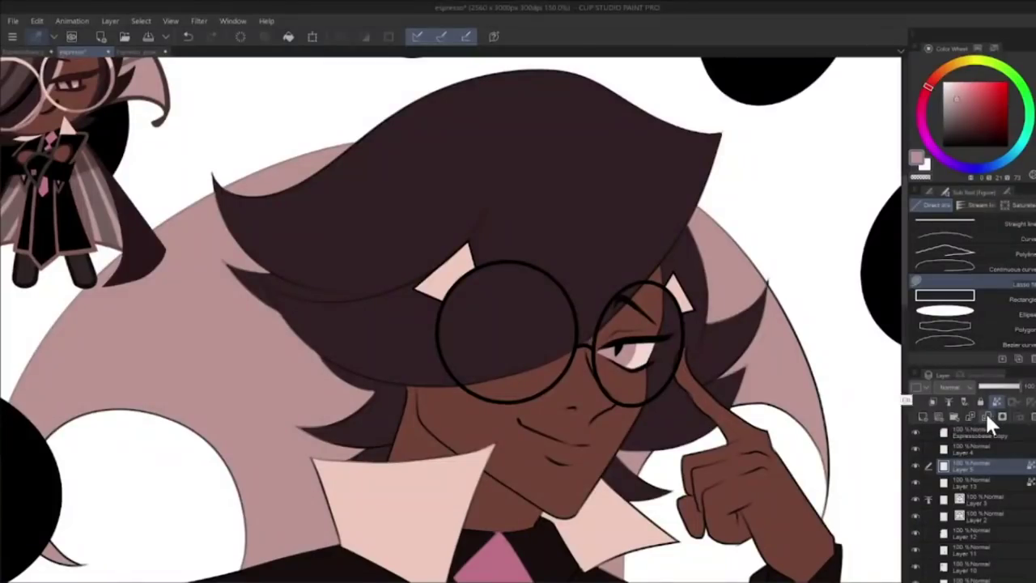
Step: Merge Layer 5 into the layer directly below it
{"action": "left_click", "coordinate": [987, 416]}
{"action": "scroll", "coordinate": [752, 484], "scroll_direction": "down", "scroll_amount": 3}
{"action": "left_click_drag", "start_coordinate": [752, 484], "coordinate": [663, 296]}
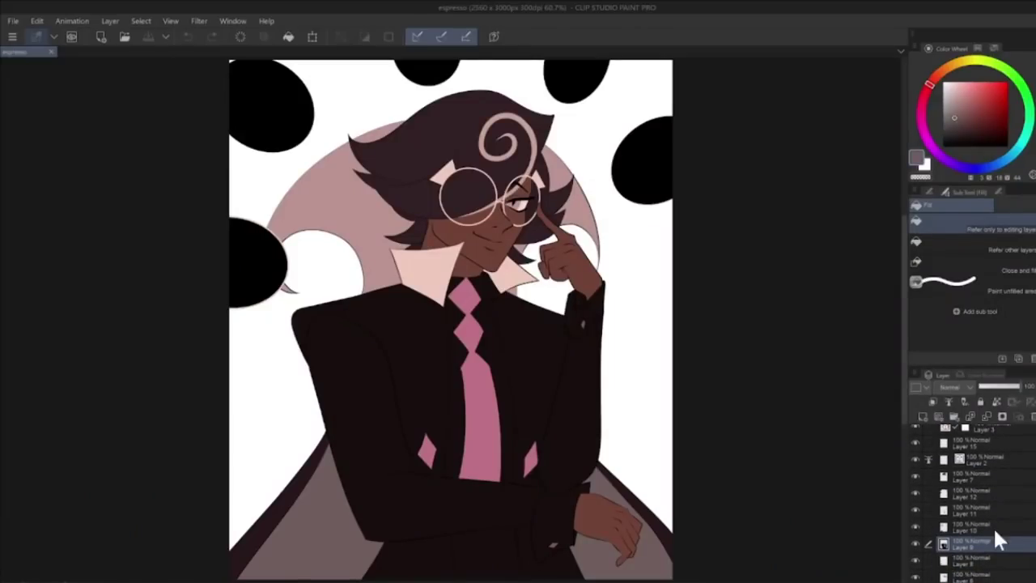
Step: Check the flat-colour layers by toggling their visibility and merge Layer 11 and the fill layers beneath it into one layer
{"action": "left_click", "coordinate": [915, 494]}
{"action": "left_click", "coordinate": [914, 494]}
{"action": "left_click", "coordinate": [916, 509]}
{"action": "left_click", "coordinate": [915, 509]}
{"action": "left_click", "coordinate": [967, 508]}
{"action": "left_click", "coordinate": [985, 416]}
{"action": "left_click", "coordinate": [985, 416]}
{"action": "left_click", "coordinate": [916, 531]}
{"action": "left_click", "coordinate": [916, 531]}
{"action": "left_click", "coordinate": [985, 416]}
{"action": "left_click", "coordinate": [917, 549]}
{"action": "left_click", "coordinate": [917, 549]}
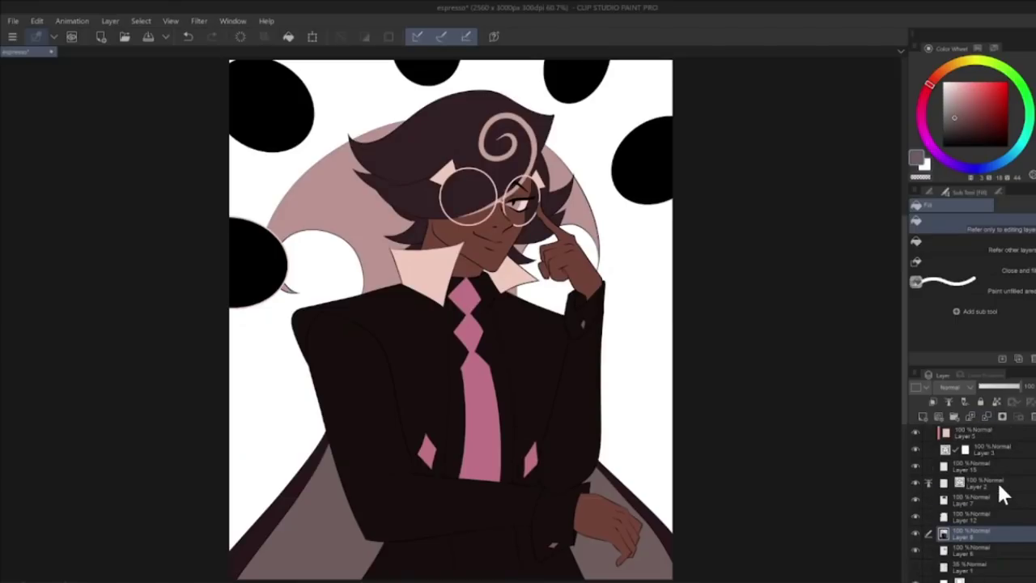
Step: Add a new layer clipped to the Layer 2 line art and show the Espressobase Copy reference
{"action": "scroll", "coordinate": [971, 502], "scroll_direction": "up", "scroll_amount": 4}
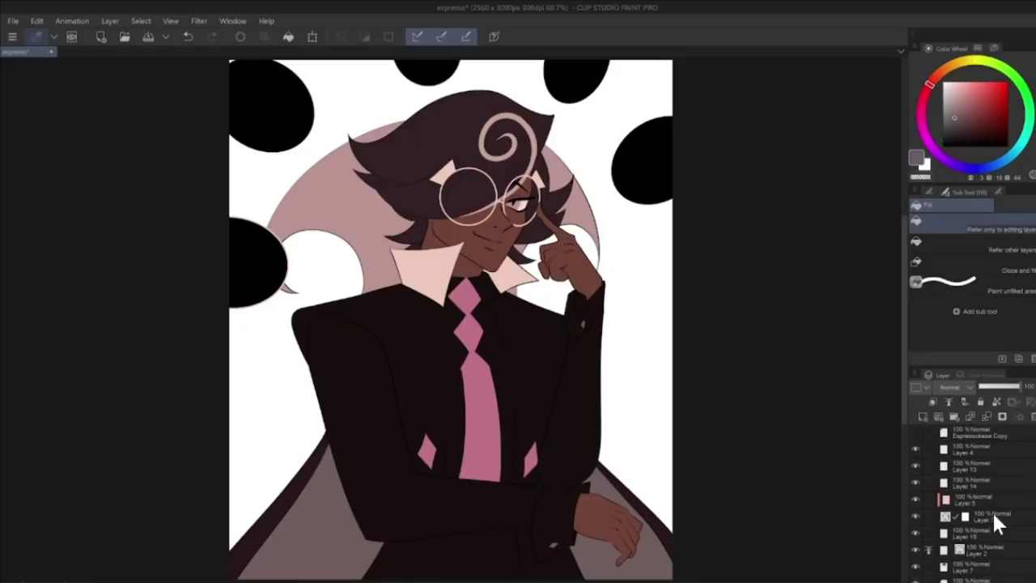
{"action": "left_click", "coordinate": [992, 511]}
{"action": "left_click", "coordinate": [965, 548]}
{"action": "left_click", "coordinate": [922, 416]}
{"action": "left_click", "coordinate": [931, 401]}
{"action": "left_click", "coordinate": [916, 432]}
Step: Sample the muted reddish mauve from the reference outfit and recolour the folded arm's cuff, forearm and trouser lines with the Marker pen
{"action": "key", "text": "i"}
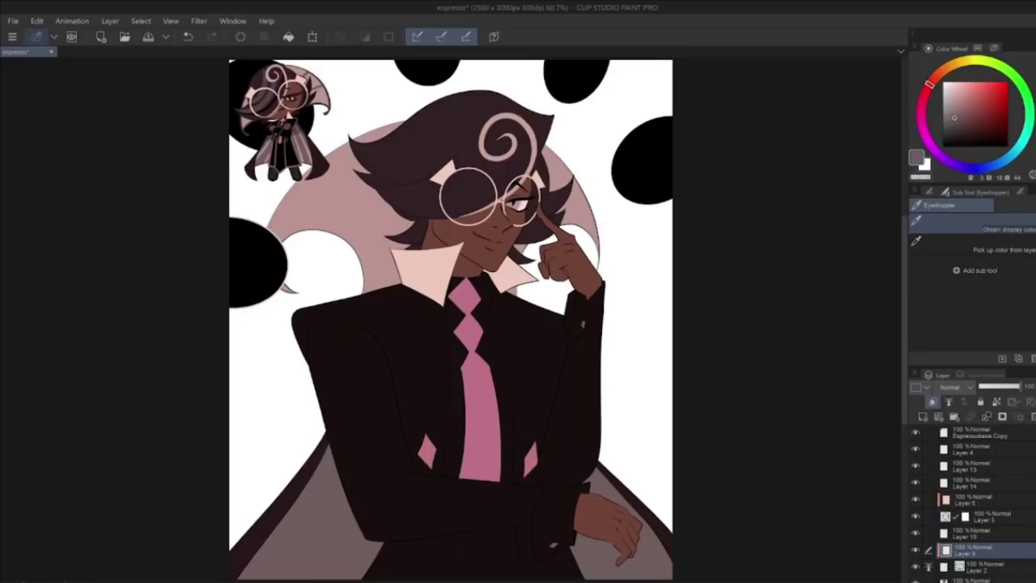
{"action": "scroll", "coordinate": [289, 182], "scroll_direction": "up", "scroll_amount": 2}
{"action": "left_click", "coordinate": [318, 140]}
{"action": "scroll", "coordinate": [347, 336], "scroll_direction": "down", "scroll_amount": 1}
{"action": "left_click_drag", "start_coordinate": [501, 340], "coordinate": [530, 194]}
{"action": "key", "text": "p"}
{"action": "left_click", "coordinate": [998, 205]}
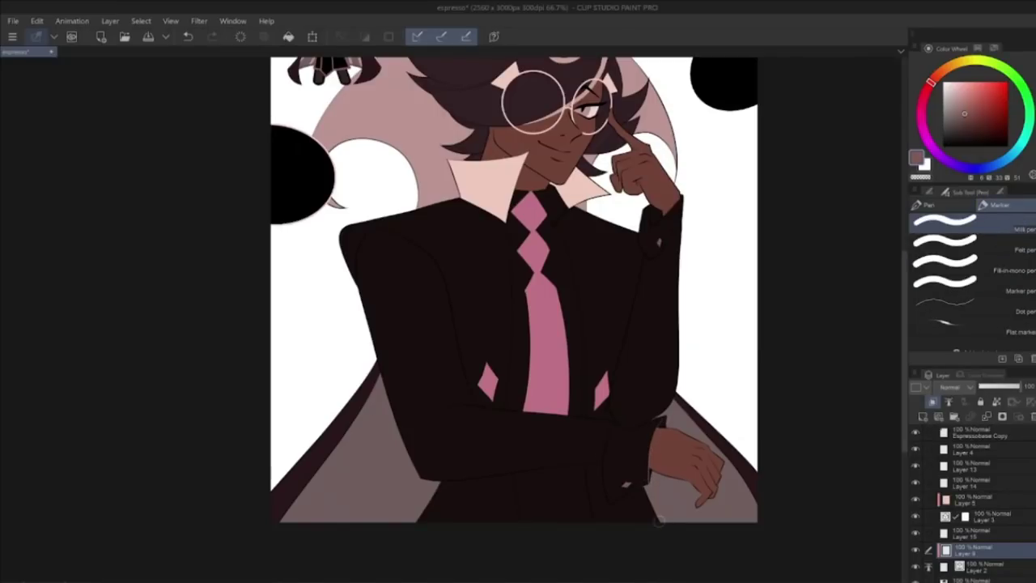
{"action": "mouse_move", "coordinate": [647, 479]}
{"action": "left_mouse_down"}
{"action": "mouse_move", "coordinate": [601, 469]}
{"action": "mouse_move", "coordinate": [663, 415]}
{"action": "left_mouse_up"}
{"action": "left_click_drag", "start_coordinate": [603, 465], "coordinate": [426, 474]}
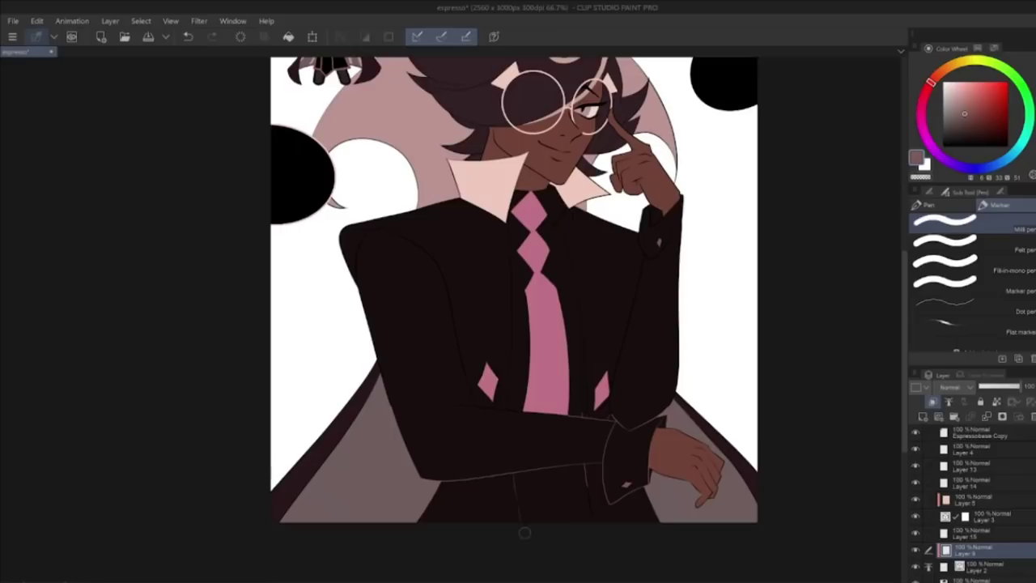
{"action": "left_click_drag", "start_coordinate": [587, 487], "coordinate": [595, 530]}
Step: Recolour the folded arm's shoulder seam and the jacket's front opening line with the same mauve
{"action": "left_click_drag", "start_coordinate": [609, 372], "coordinate": [665, 437]}
{"action": "left_click_drag", "start_coordinate": [435, 293], "coordinate": [415, 352]}
{"action": "left_click_drag", "start_coordinate": [424, 292], "coordinate": [409, 295]}
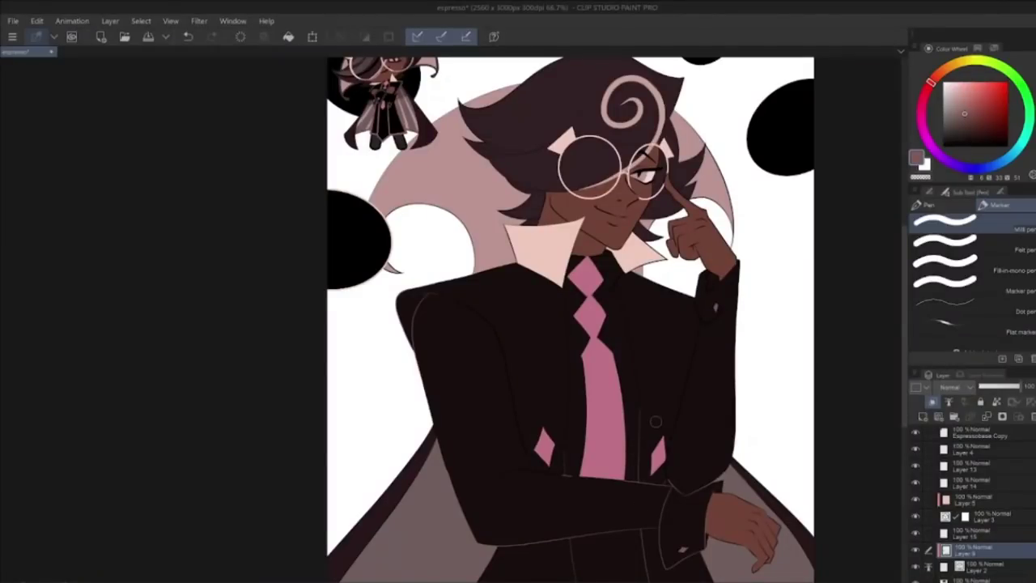
{"action": "mouse_move", "coordinate": [904, 364]}
{"action": "left_mouse_down"}
{"action": "mouse_move", "coordinate": [899, 390]}
{"action": "mouse_move", "coordinate": [899, 380]}
{"action": "left_mouse_up"}
{"action": "left_click_drag", "start_coordinate": [640, 359], "coordinate": [641, 373]}
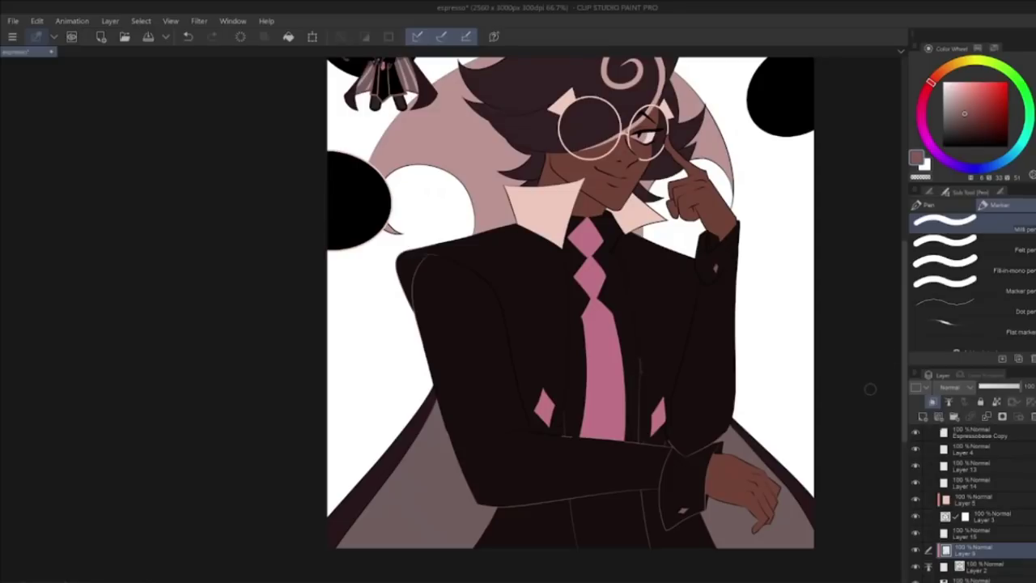
Step: Sample a dark greyish brown from the reference figure and recolour the folded arm's inner sleeve line from shoulder to elbow
{"action": "key", "text": "i"}
{"action": "left_click_drag", "start_coordinate": [904, 276], "coordinate": [904, 234]}
{"action": "left_click", "coordinate": [386, 164]}
{"action": "key", "text": "p"}
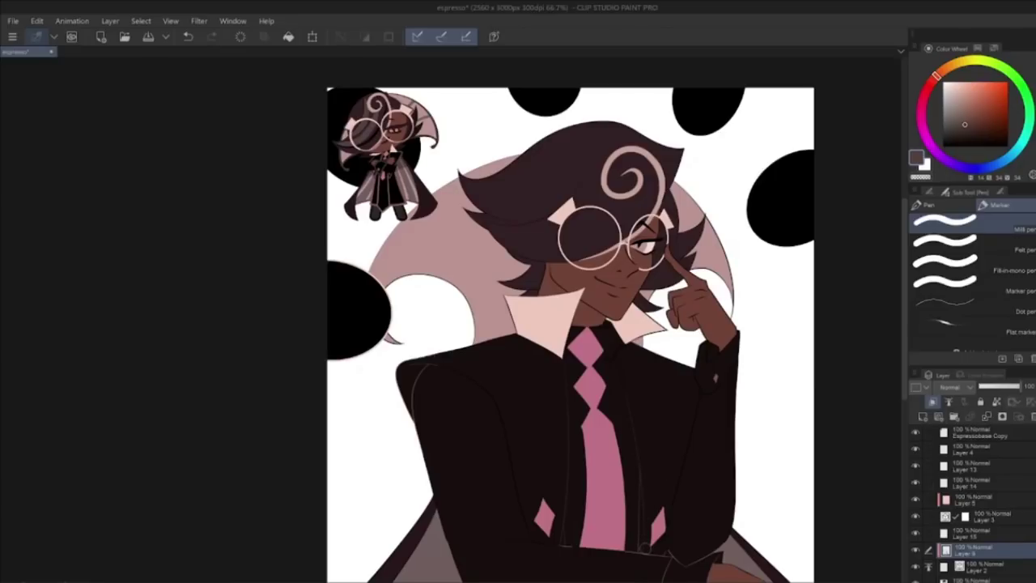
{"action": "scroll", "coordinate": [619, 324], "scroll_direction": "down", "scroll_amount": 2}
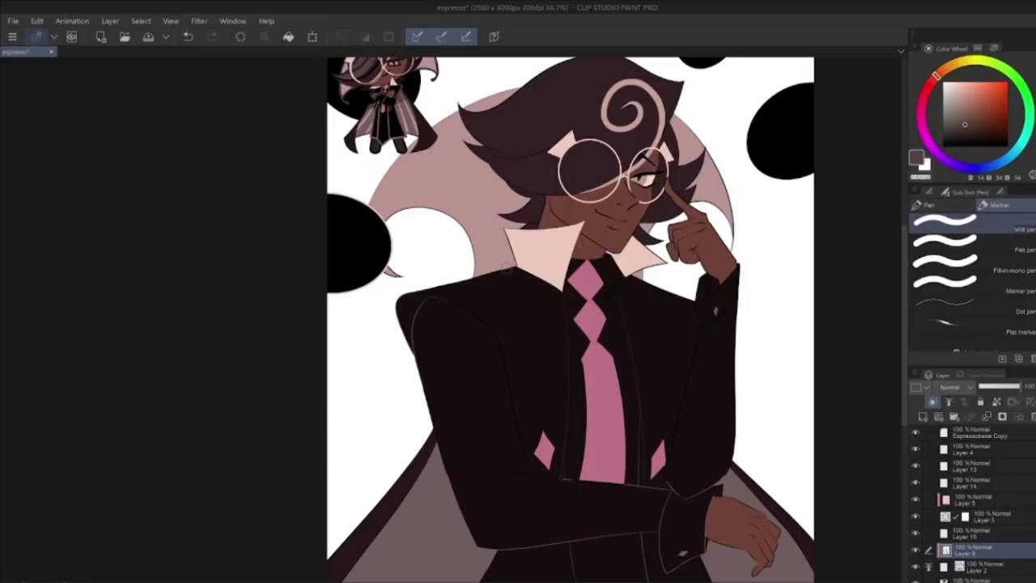
{"action": "left_click_drag", "start_coordinate": [485, 298], "coordinate": [529, 468]}
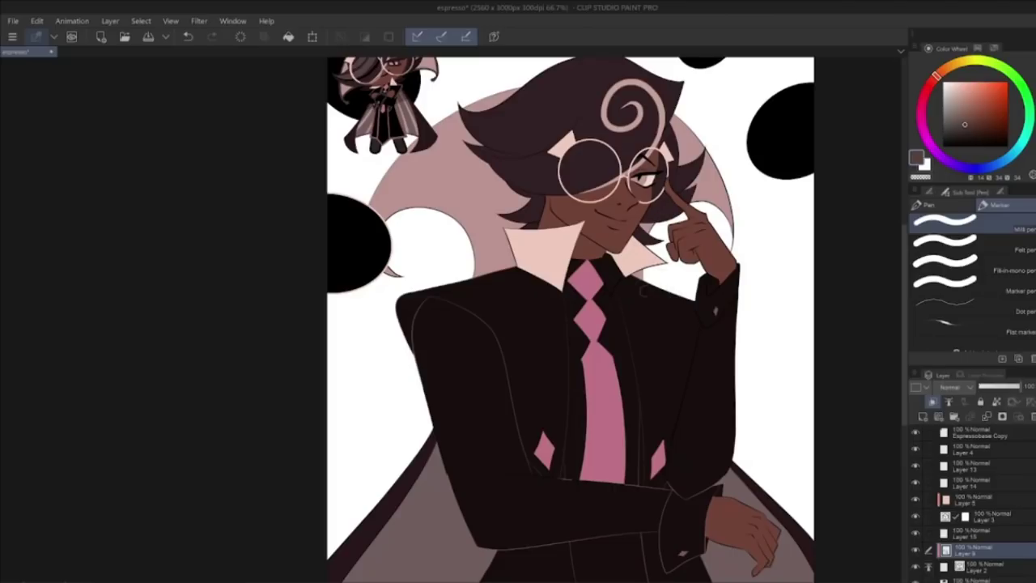
Step: Sample dark tones from the reference and from beside the collar, and recolour the cuff and inner hair lines
{"action": "left_click", "coordinate": [375, 105], "text": "alt"}
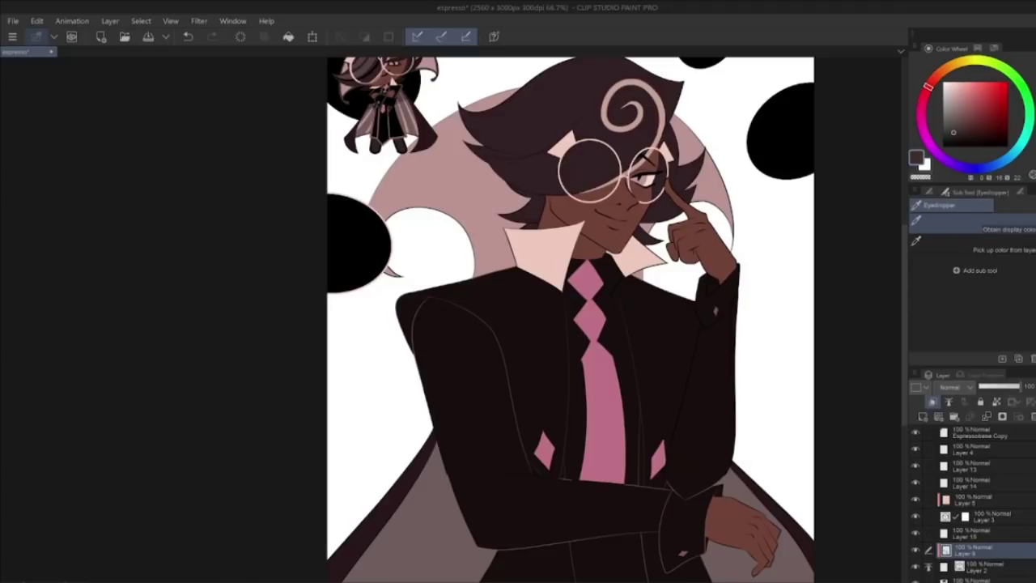
{"action": "key", "text": "p"}
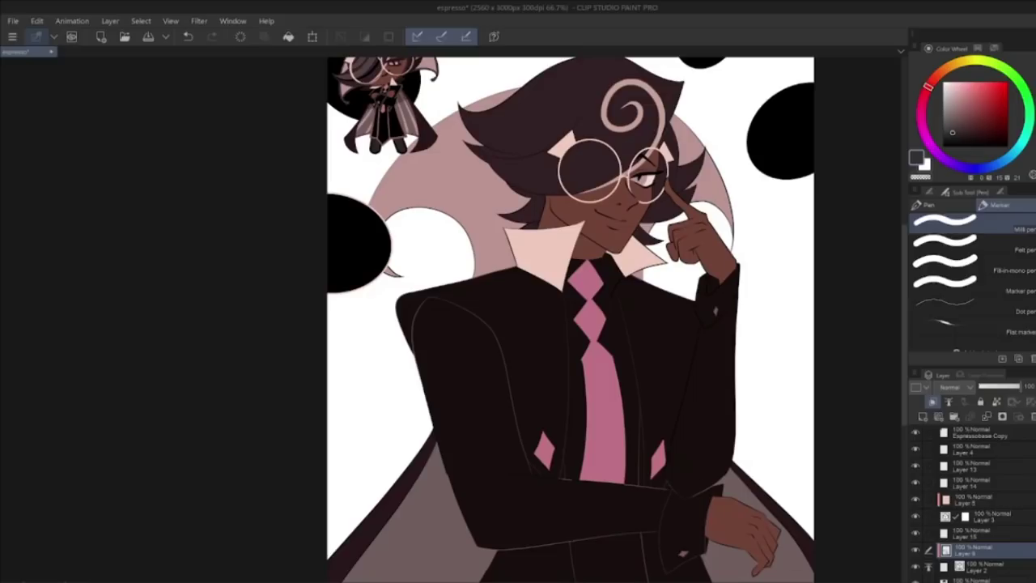
{"action": "key", "text": "i"}
{"action": "left_click", "coordinate": [619, 246]}
{"action": "key", "text": "p"}
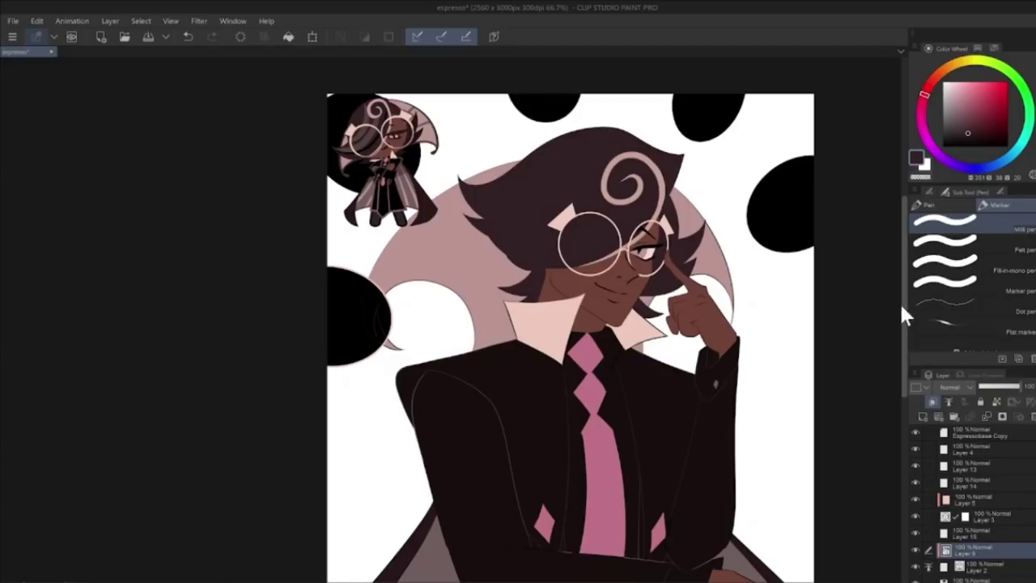
{"action": "scroll", "coordinate": [876, 307], "scroll_direction": "down", "scroll_amount": 2}
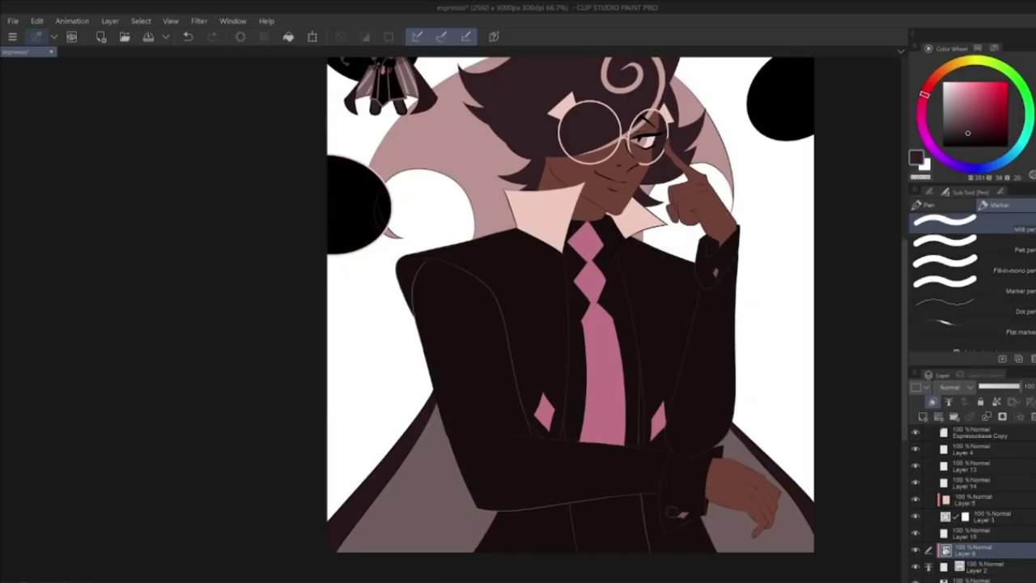
Step: Try a brown from the colour history on the folded arm's upper sleeve line
{"action": "left_click", "coordinate": [993, 49]}
{"action": "left_click", "coordinate": [967, 60]}
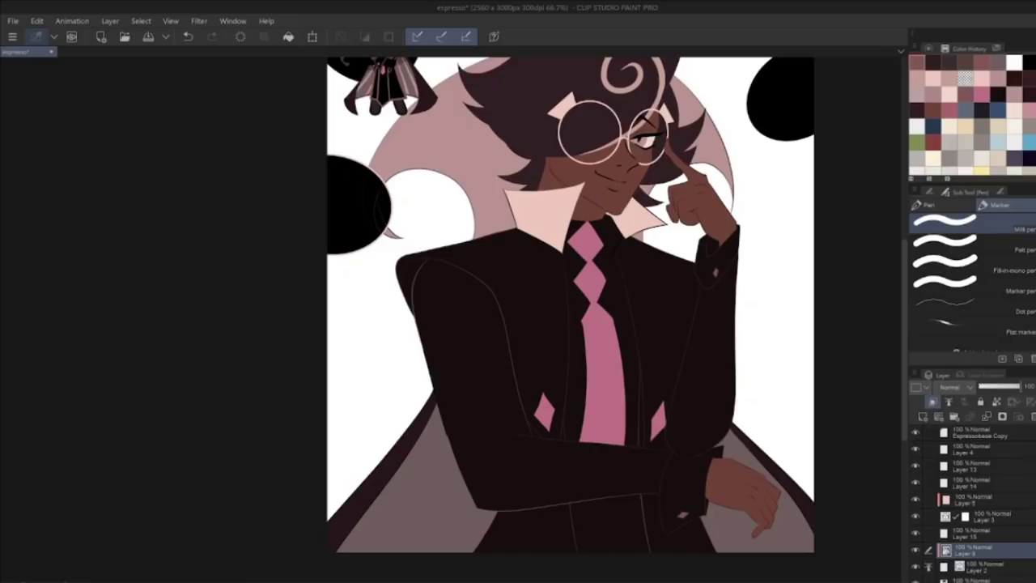
{"action": "left_click", "coordinate": [951, 61]}
{"action": "left_click_drag", "start_coordinate": [476, 275], "coordinate": [500, 311]}
{"action": "scroll", "coordinate": [570, 315], "scroll_direction": "up", "scroll_amount": 3}
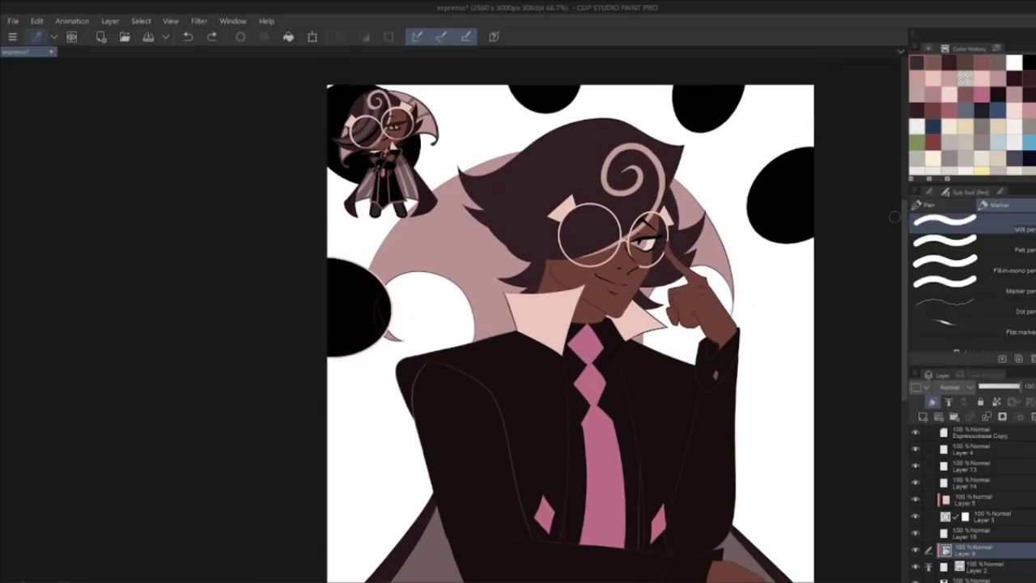
Step: Sample the dark maroon from the reference cape and try a touch-up on Layer 4 with the pen and eraser
{"action": "left_click", "coordinate": [355, 199], "text": "alt"}
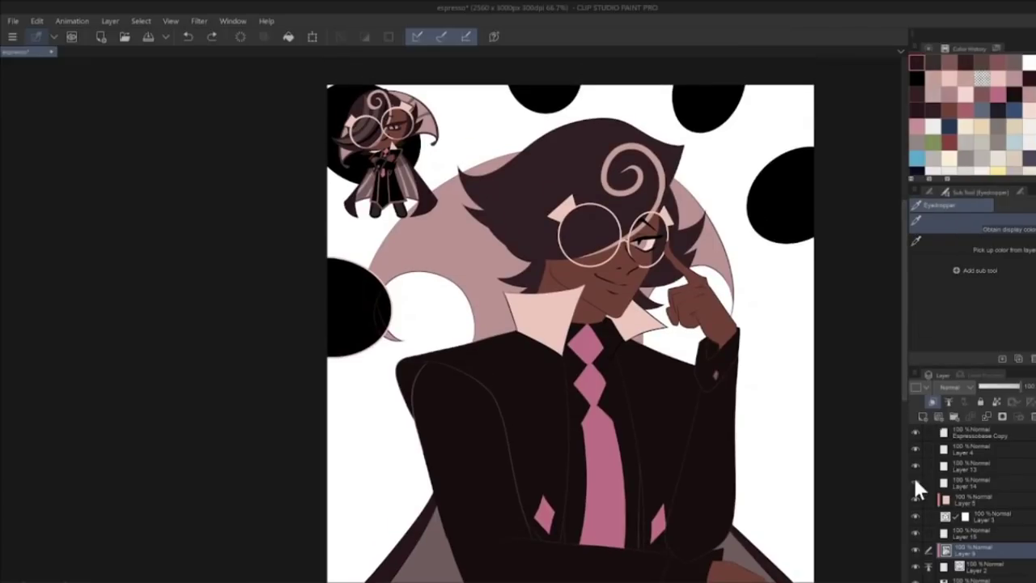
{"action": "left_click", "coordinate": [968, 450]}
{"action": "key", "text": "p"}
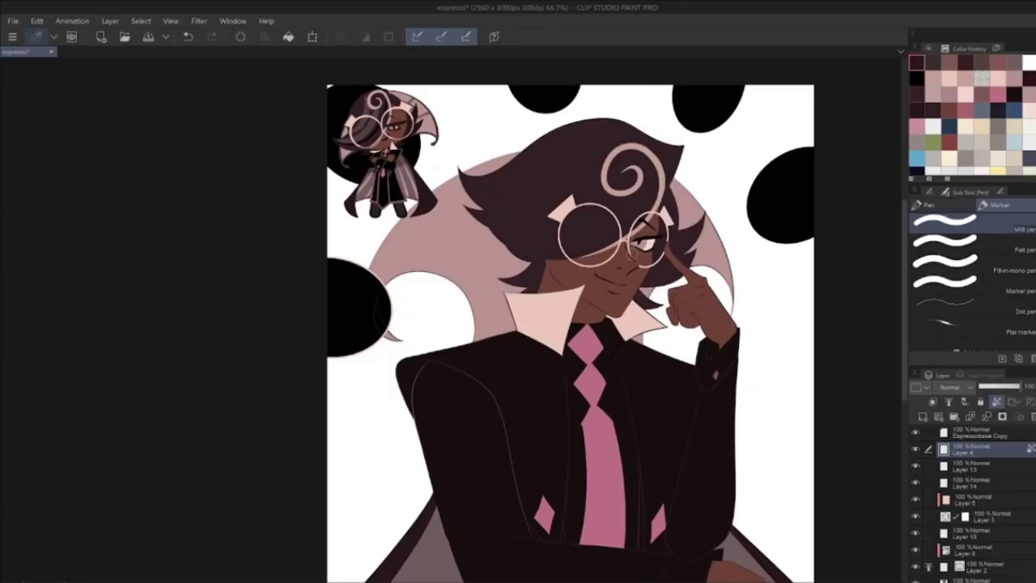
{"action": "key", "text": "ctrl+z"}
{"action": "scroll", "coordinate": [897, 285], "scroll_direction": "down", "scroll_amount": 3}
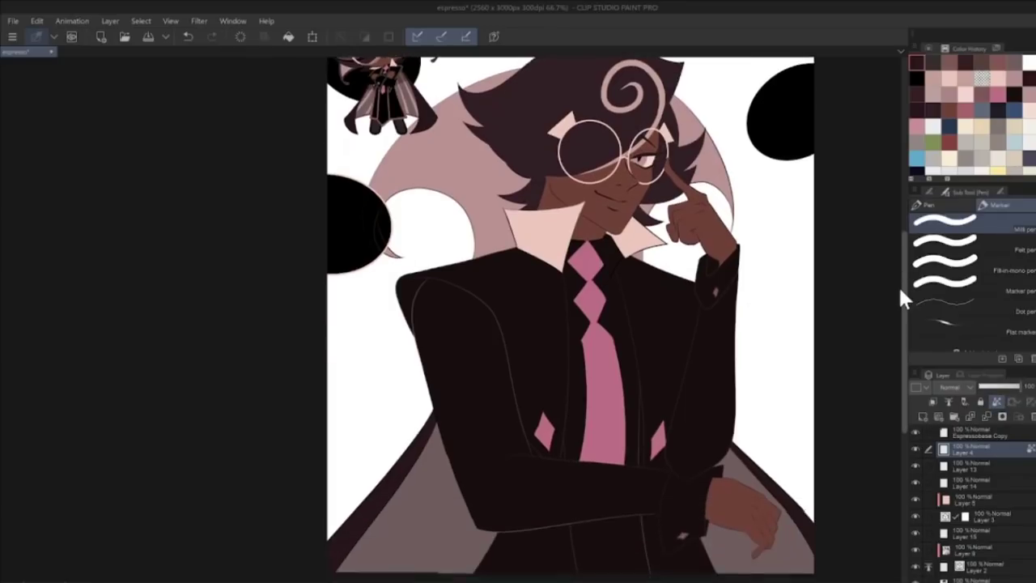
{"action": "scroll", "coordinate": [896, 251], "scroll_direction": "up", "scroll_amount": 5}
{"action": "key", "text": "e"}
{"action": "key", "text": "ctrl+minus"}
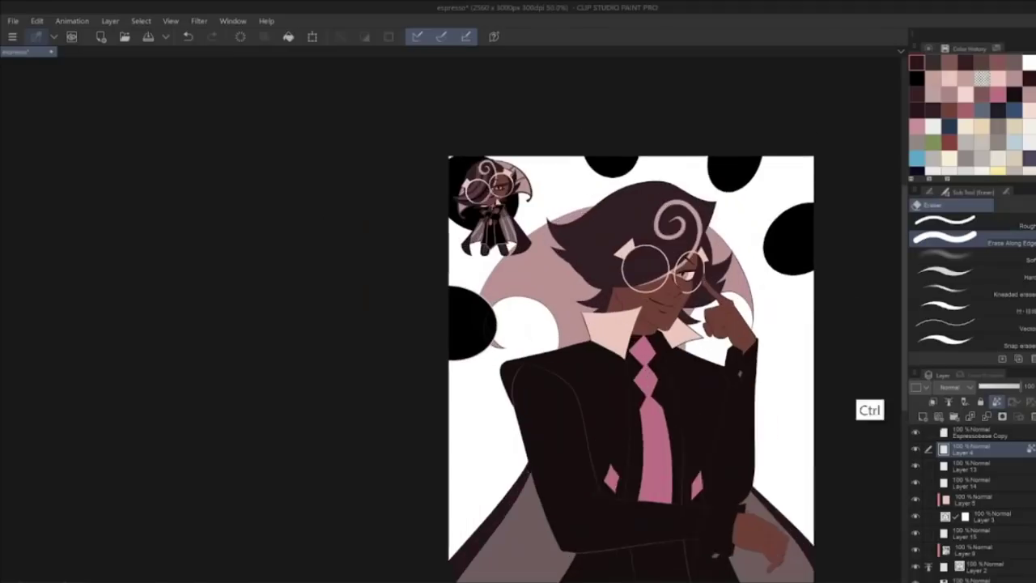
{"action": "key", "text": "ctrl+plus"}
{"action": "key", "text": "ctrl+z"}
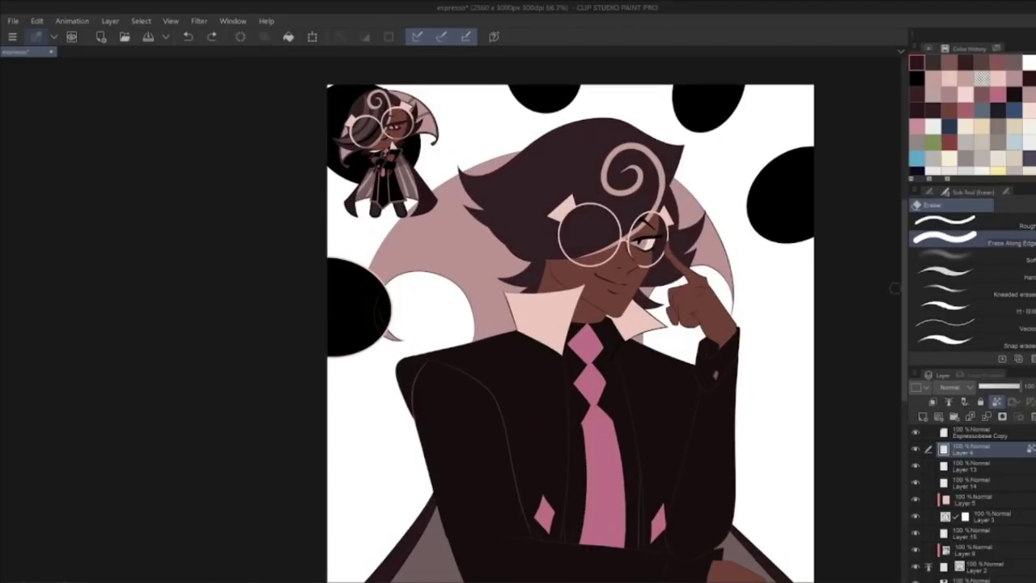
Step: Select Layer 6 and save the illustration
{"action": "scroll", "coordinate": [898, 296], "scroll_direction": "down", "scroll_amount": 4}
{"action": "scroll", "coordinate": [971, 485], "scroll_direction": "down", "scroll_amount": 3}
{"action": "left_click", "coordinate": [989, 550]}
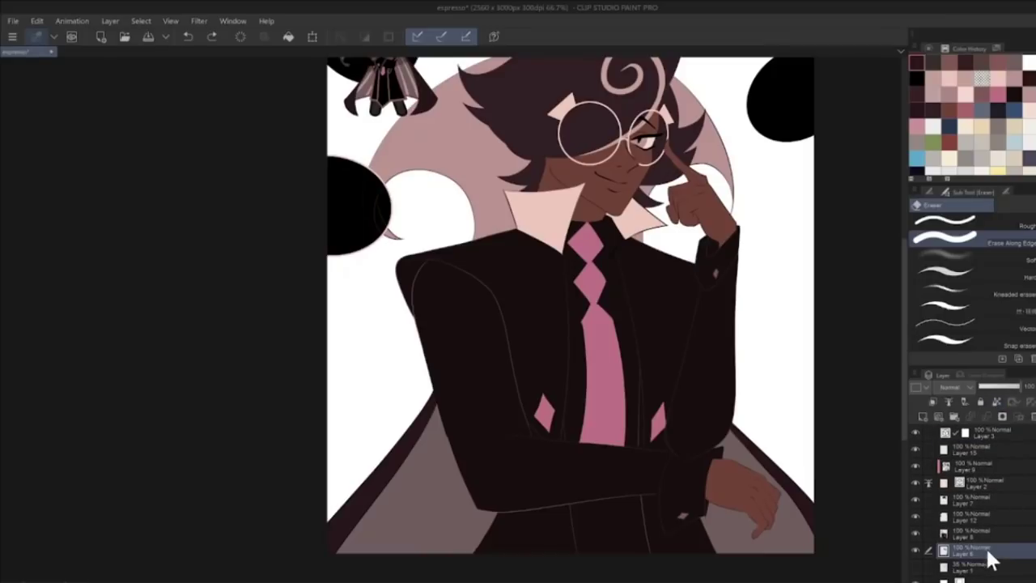
{"action": "left_click", "coordinate": [1034, 65]}
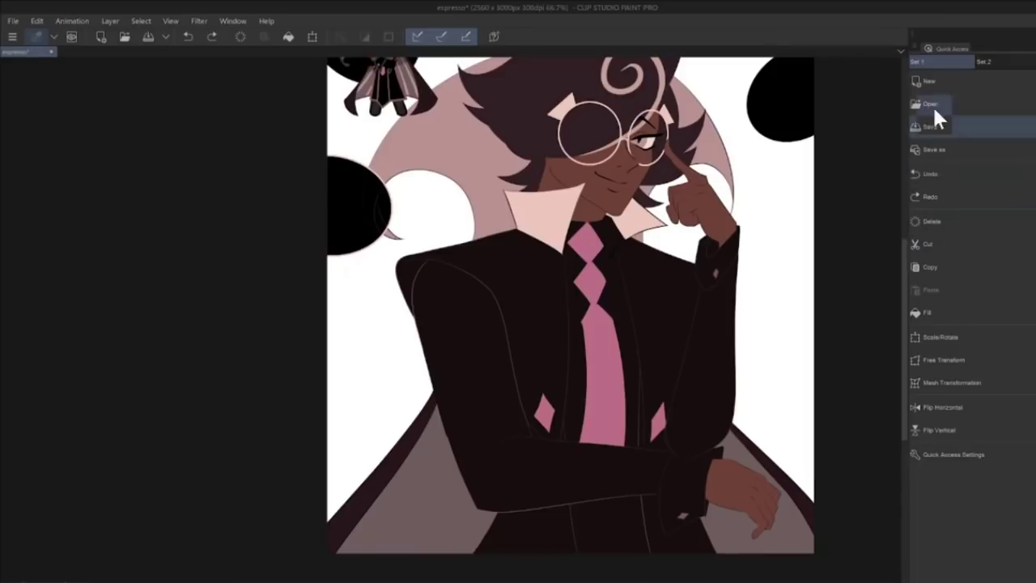
{"action": "left_click", "coordinate": [943, 127]}
{"action": "left_click", "coordinate": [1035, 65]}
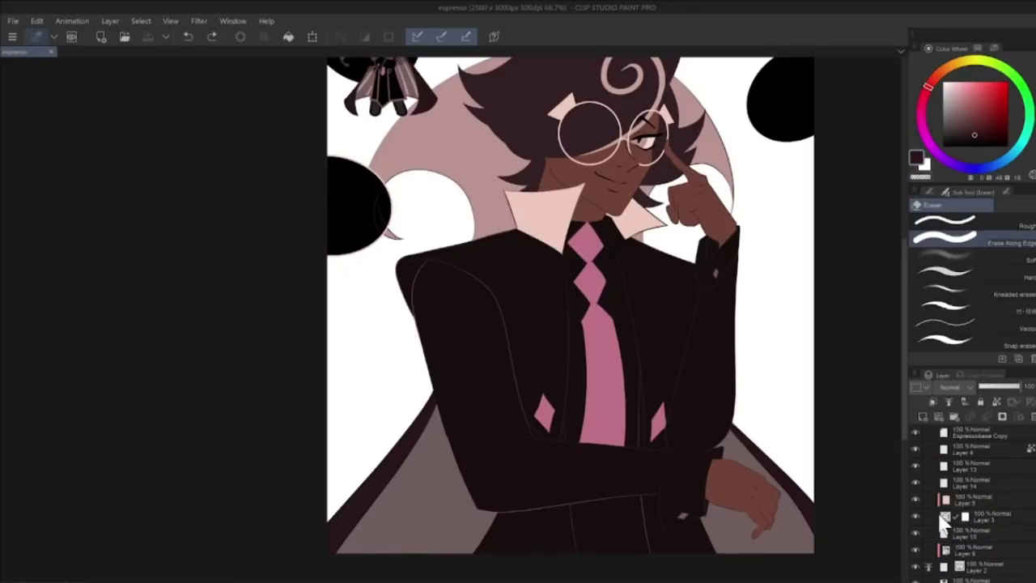
Step: Create a new layer folder directly above Layer 4
{"action": "scroll", "coordinate": [1026, 482], "scroll_direction": "up", "scroll_amount": 2}
{"action": "scroll", "coordinate": [1031, 484], "scroll_direction": "down", "scroll_amount": 1}
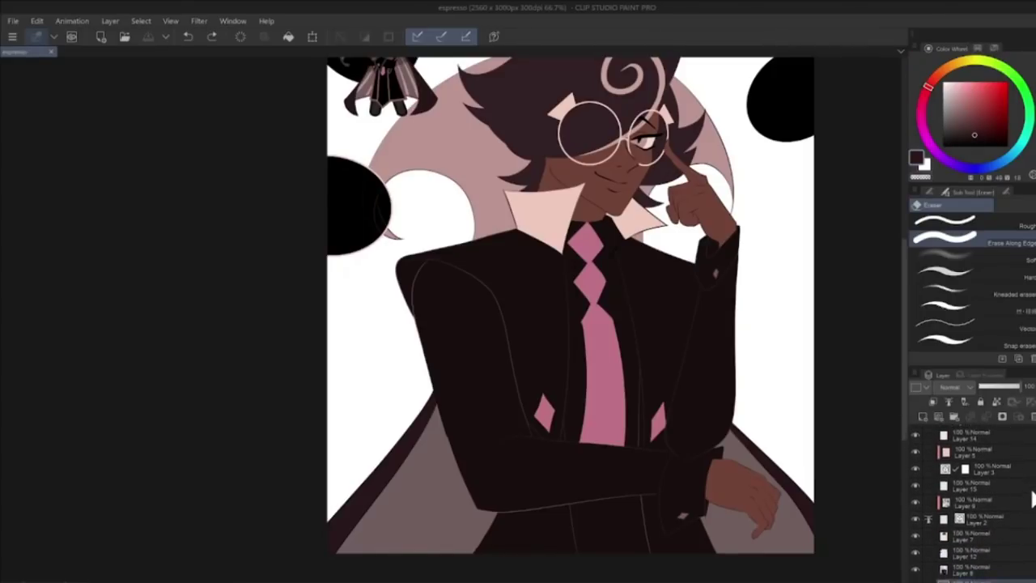
{"action": "scroll", "coordinate": [1032, 485], "scroll_direction": "up", "scroll_amount": 2}
{"action": "left_click", "coordinate": [940, 472]}
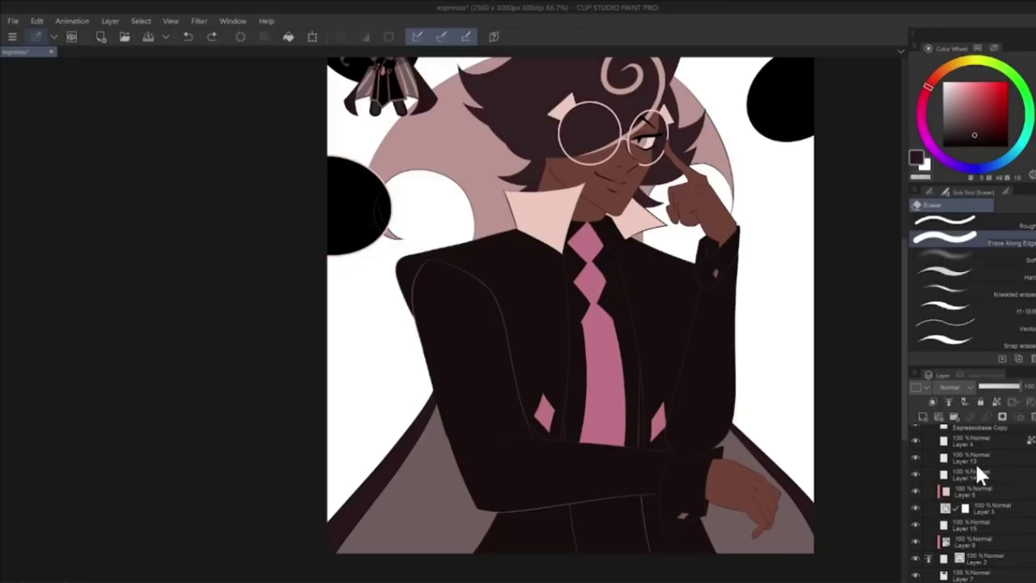
{"action": "left_click", "coordinate": [974, 474]}
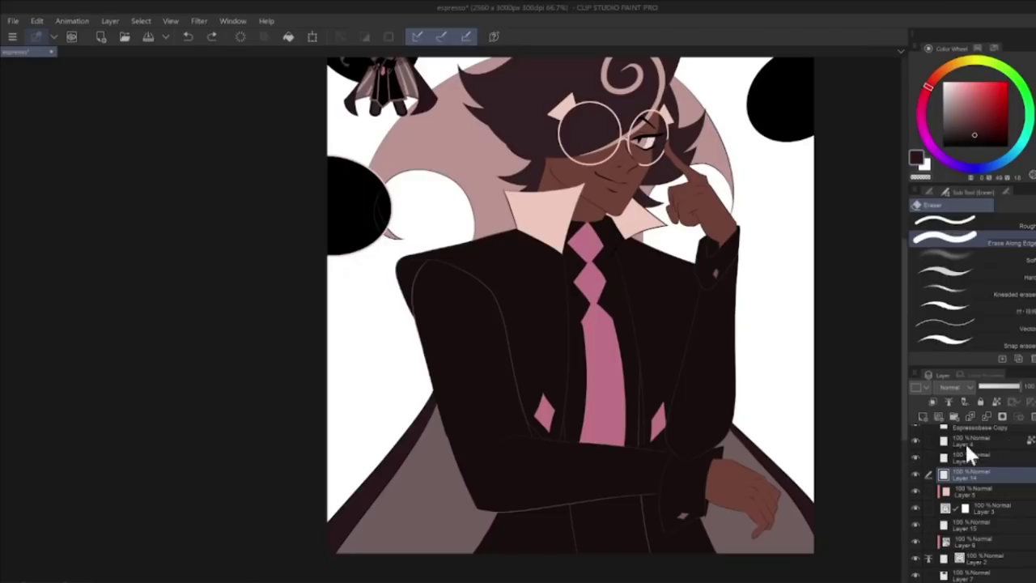
{"action": "left_click", "coordinate": [1022, 442]}
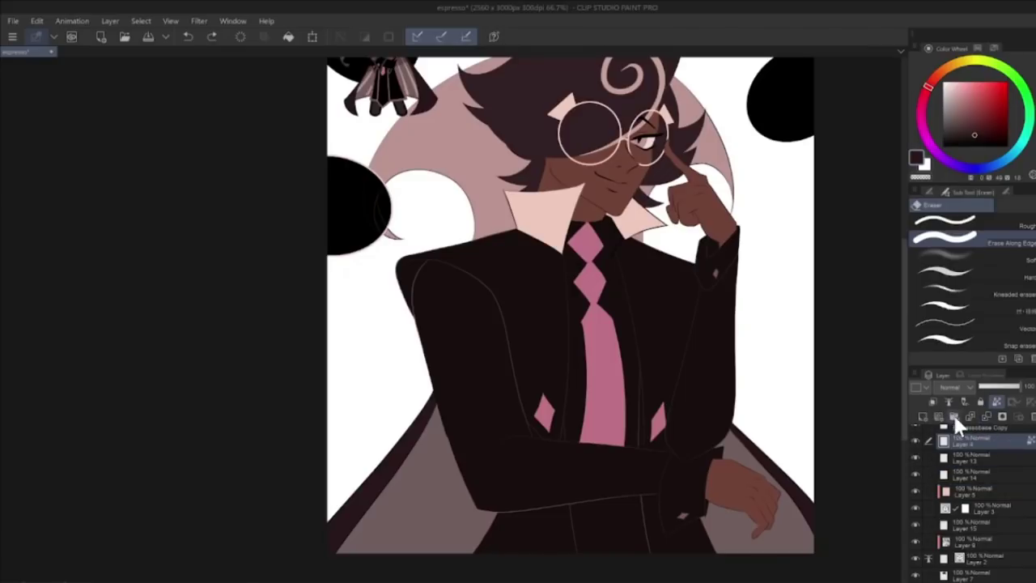
{"action": "left_click", "coordinate": [954, 417]}
Step: Move all layers from Layer 4 through Layer 6 into the new folder and collapse the folder
{"action": "left_click", "coordinate": [1003, 461]}
{"action": "scroll", "coordinate": [987, 502], "scroll_direction": "down", "scroll_amount": 1}
{"action": "left_click", "coordinate": [983, 573], "text": "shift"}
{"action": "scroll", "coordinate": [971, 502], "scroll_direction": "down", "scroll_amount": 3}
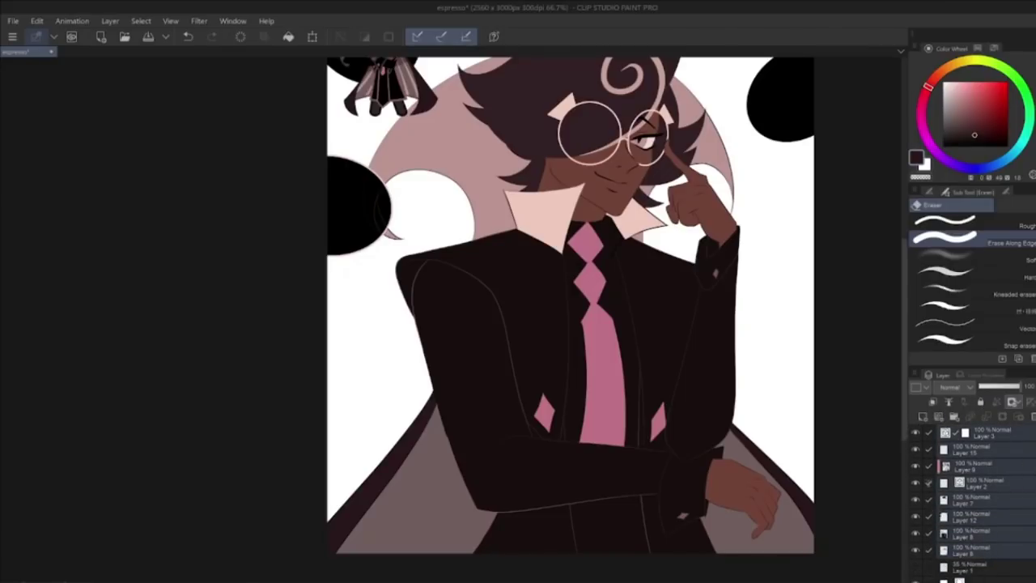
{"action": "scroll", "coordinate": [971, 502], "scroll_direction": "up", "scroll_amount": 3}
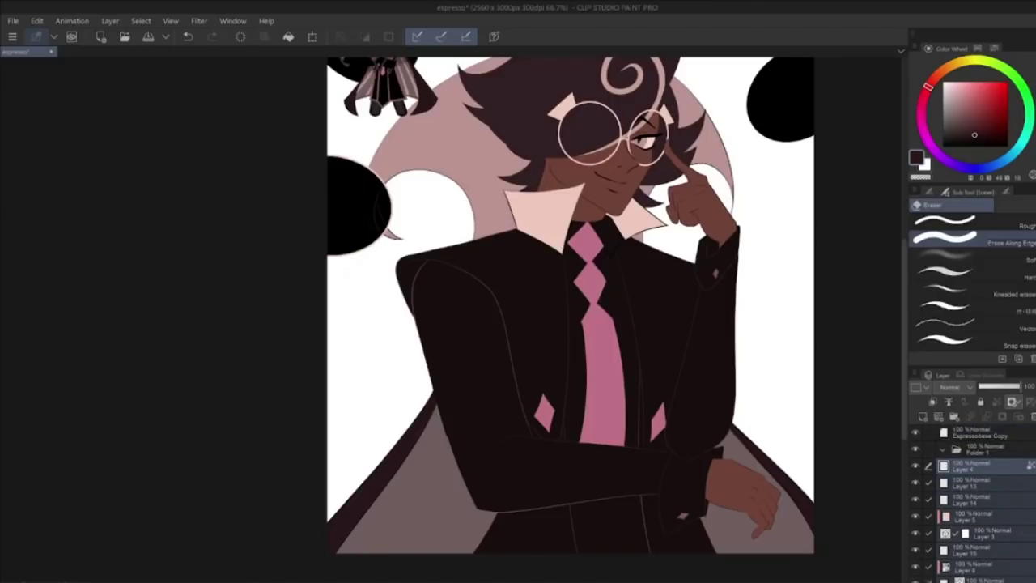
{"action": "left_click", "coordinate": [945, 447]}
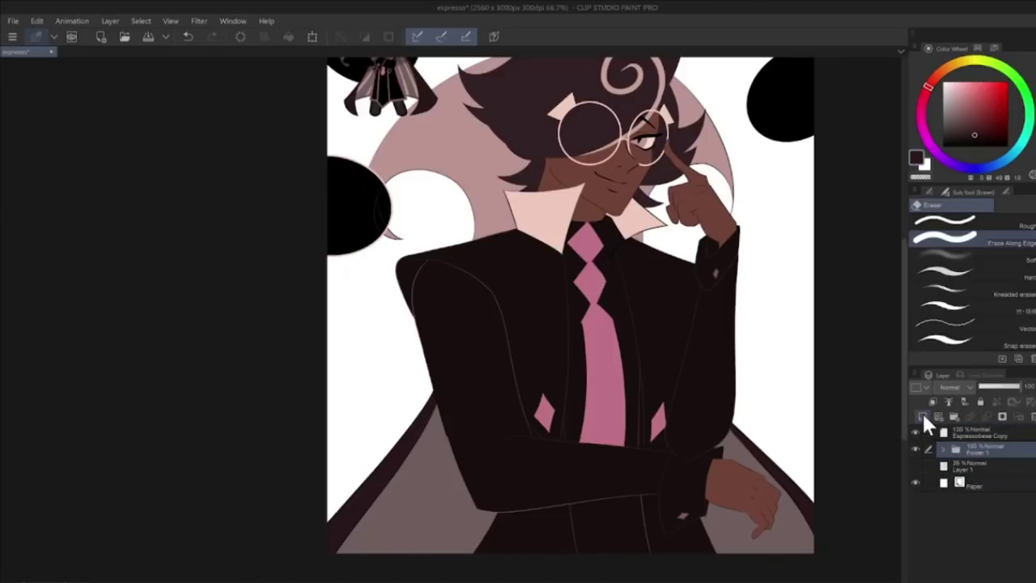
Step: Add a new layer clipped to Folder 1 and choose a light blue drawing colour
{"action": "left_click", "coordinate": [922, 416]}
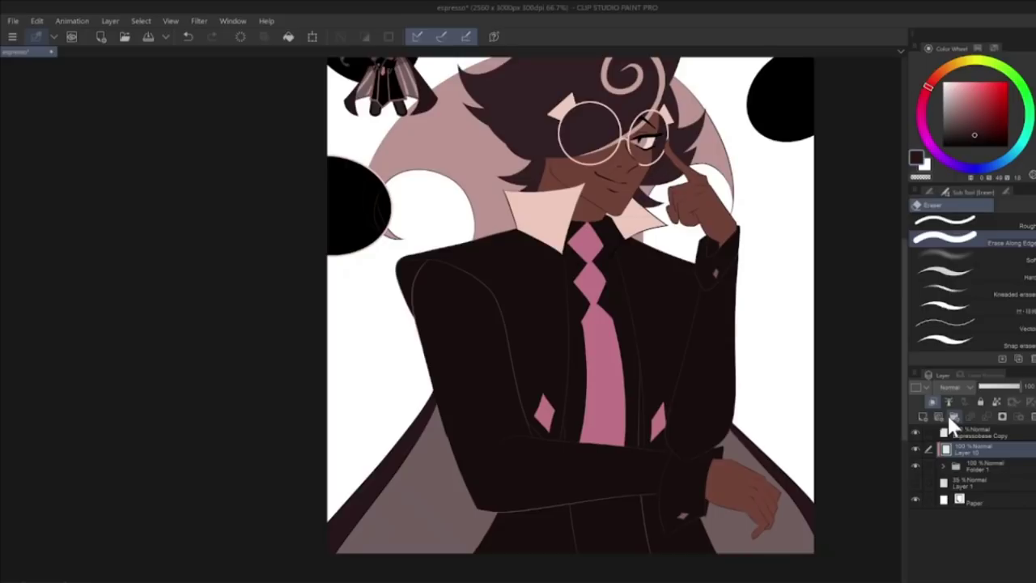
{"action": "key", "text": "u"}
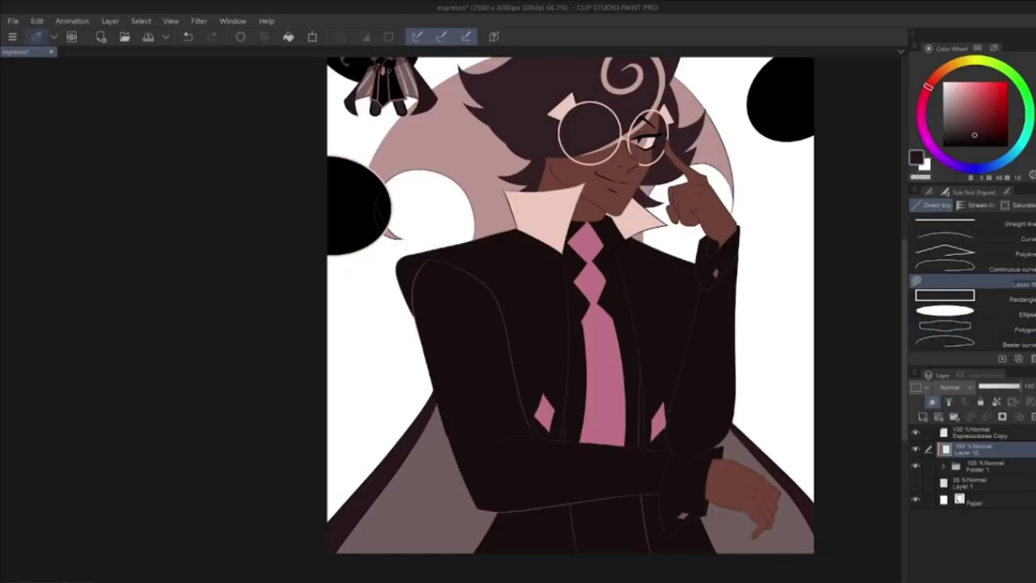
{"action": "scroll", "coordinate": [904, 313], "scroll_direction": "up", "scroll_amount": 2}
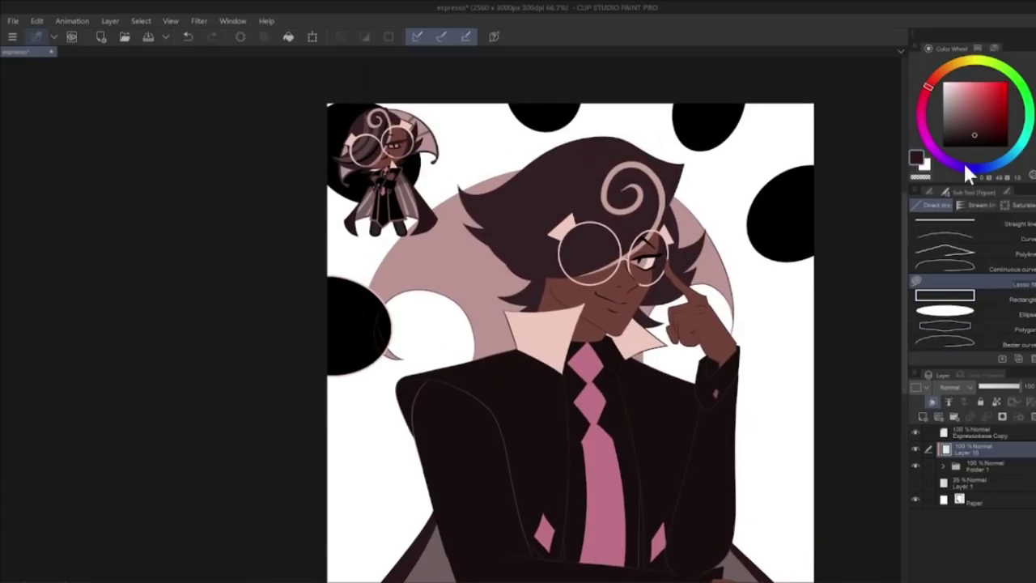
{"action": "left_click", "coordinate": [1018, 160]}
{"action": "left_click", "coordinate": [989, 87]}
{"action": "left_click", "coordinate": [943, 466]}
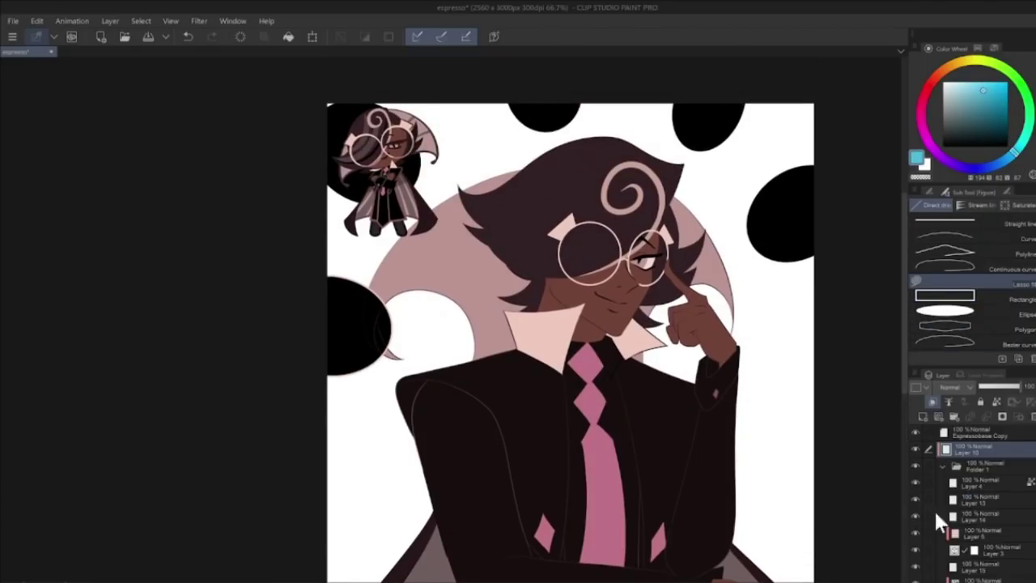
{"action": "left_click", "coordinate": [943, 466]}
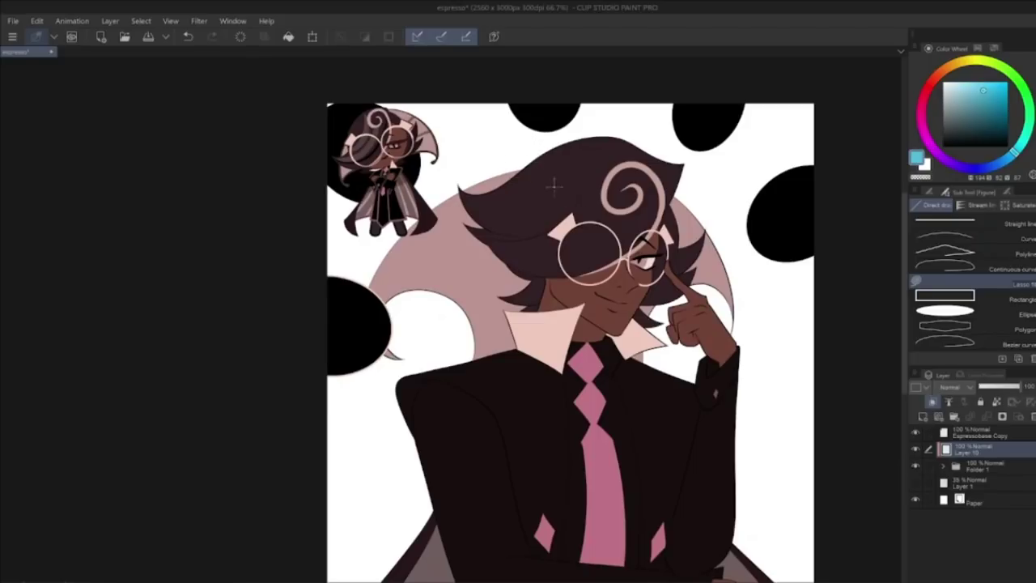
Step: Add an unclipped layer above Layer 10 and draw three light-blue Milk pen arrows pointing down around the head
{"action": "left_click", "coordinate": [925, 416]}
{"action": "left_click_drag", "start_coordinate": [961, 448], "coordinate": [941, 454]}
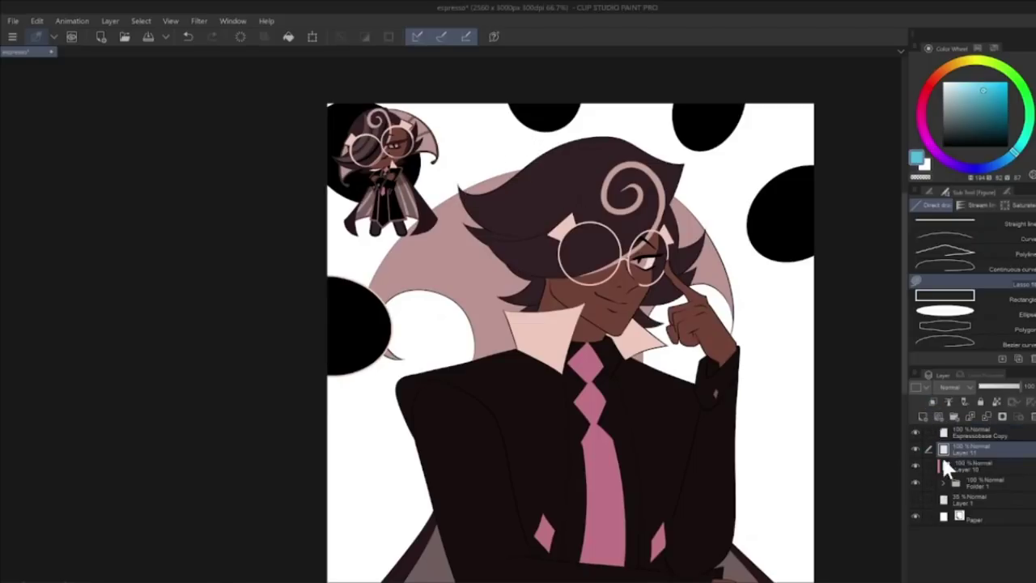
{"action": "key", "text": "p"}
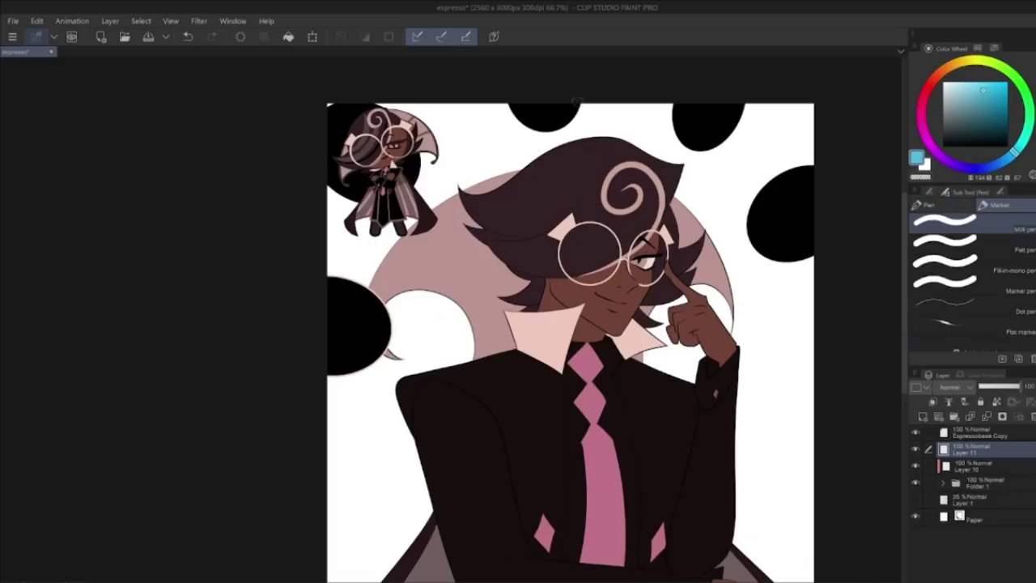
{"action": "mouse_move", "coordinate": [484, 107]}
{"action": "left_mouse_down"}
{"action": "mouse_move", "coordinate": [482, 169]}
{"action": "mouse_move", "coordinate": [497, 139]}
{"action": "left_mouse_up"}
{"action": "left_click_drag", "start_coordinate": [596, 104], "coordinate": [596, 136]}
{"action": "left_click_drag", "start_coordinate": [586, 118], "coordinate": [608, 118]}
{"action": "left_click_drag", "start_coordinate": [708, 109], "coordinate": [734, 161]}
{"action": "left_click_drag", "start_coordinate": [720, 143], "coordinate": [741, 138]}
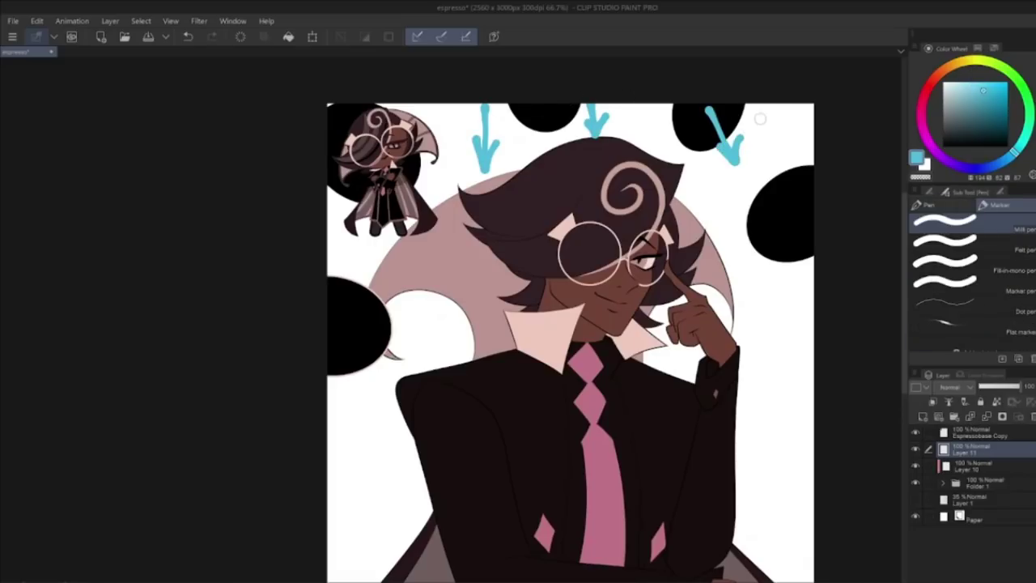
Step: Erase the leftmost blue arrow and redraw it slanting down to the left
{"action": "key", "text": "e"}
{"action": "left_click", "coordinate": [931, 193]}
{"action": "left_click", "coordinate": [1029, 277]}
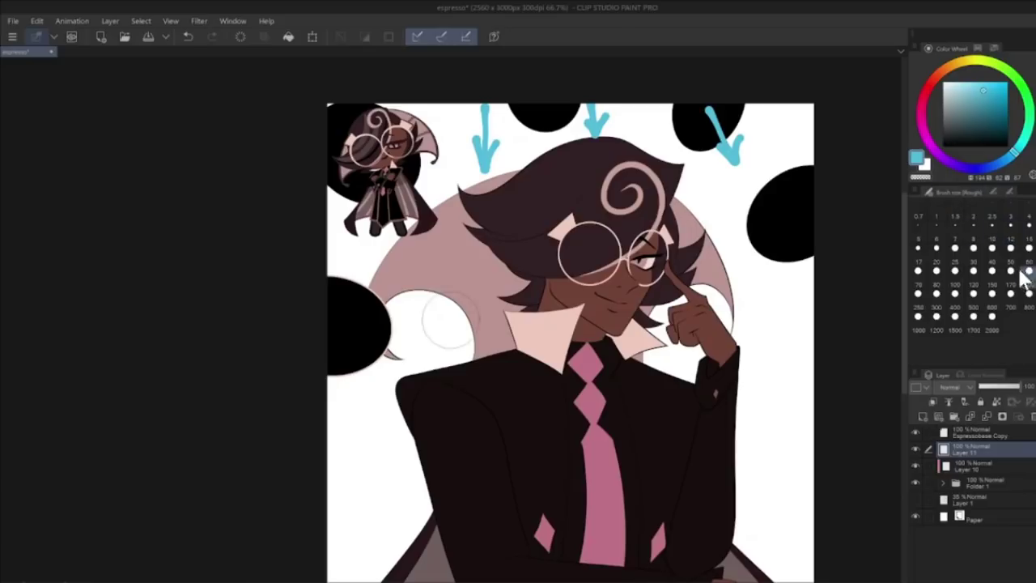
{"action": "left_click_drag", "start_coordinate": [484, 108], "coordinate": [488, 164]}
{"action": "key", "text": "p"}
{"action": "left_click_drag", "start_coordinate": [490, 106], "coordinate": [474, 158]}
{"action": "left_click_drag", "start_coordinate": [468, 140], "coordinate": [499, 141]}
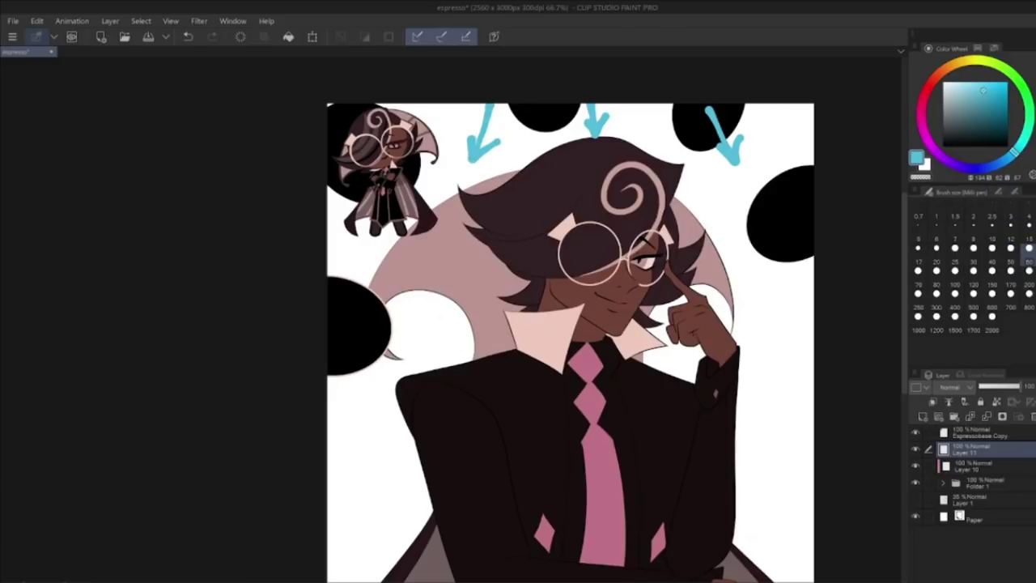
Step: Try a light-blue lasso fill over the lower hair, face and neck on Layer 11, clipped to the layer below
{"action": "key", "text": "space"}
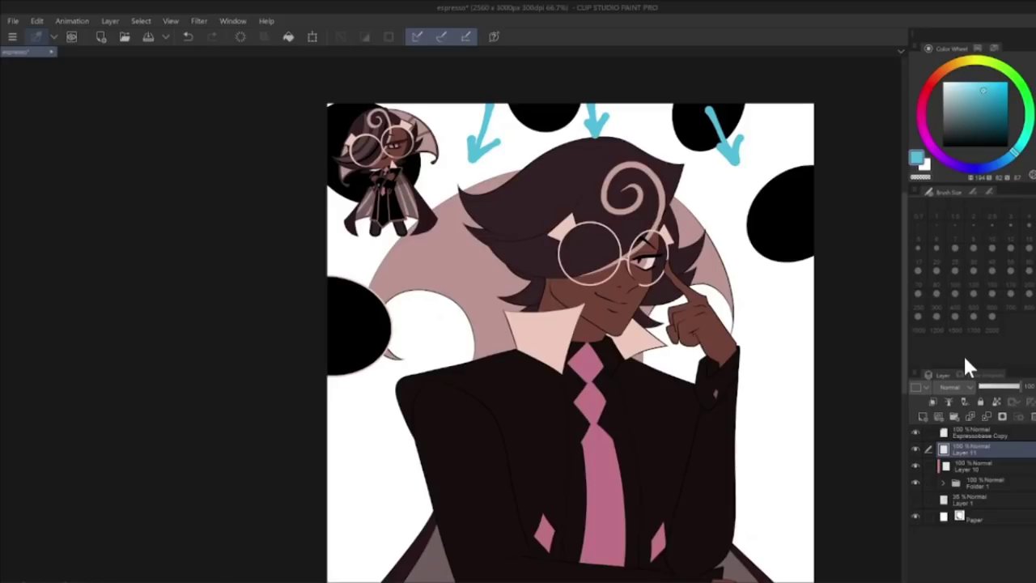
{"action": "mouse_move", "coordinate": [683, 163]}
{"action": "left_mouse_down"}
{"action": "mouse_move", "coordinate": [627, 206]}
{"action": "mouse_move", "coordinate": [527, 159]}
{"action": "left_mouse_up"}
{"action": "mouse_move", "coordinate": [536, 309]}
{"action": "left_mouse_down"}
{"action": "mouse_move", "coordinate": [581, 306]}
{"action": "mouse_move", "coordinate": [627, 357]}
{"action": "mouse_move", "coordinate": [667, 348]}
{"action": "left_mouse_up"}
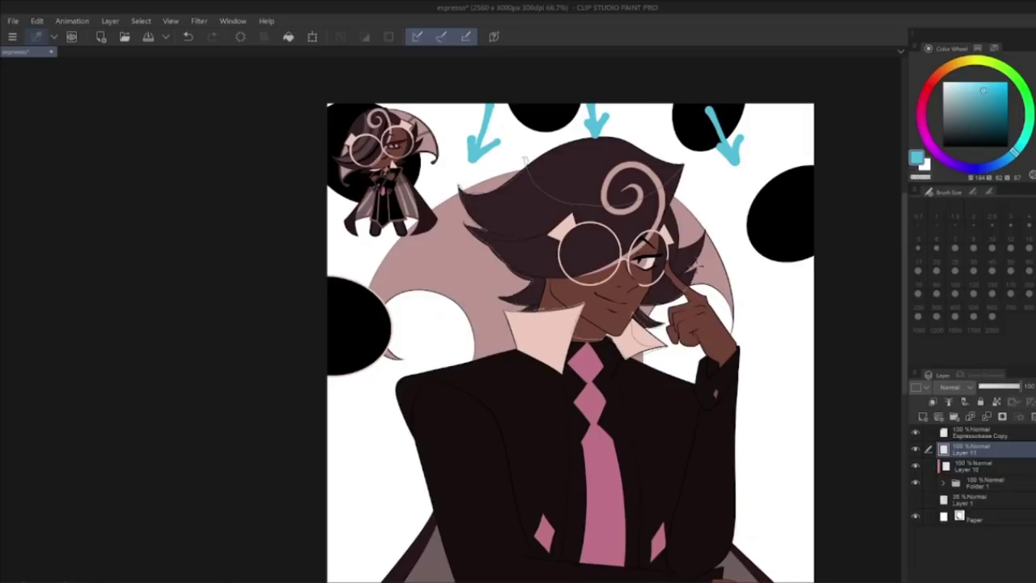
{"action": "left_click_drag", "start_coordinate": [677, 200], "coordinate": [683, 159]}
{"action": "left_click", "coordinate": [932, 401]}
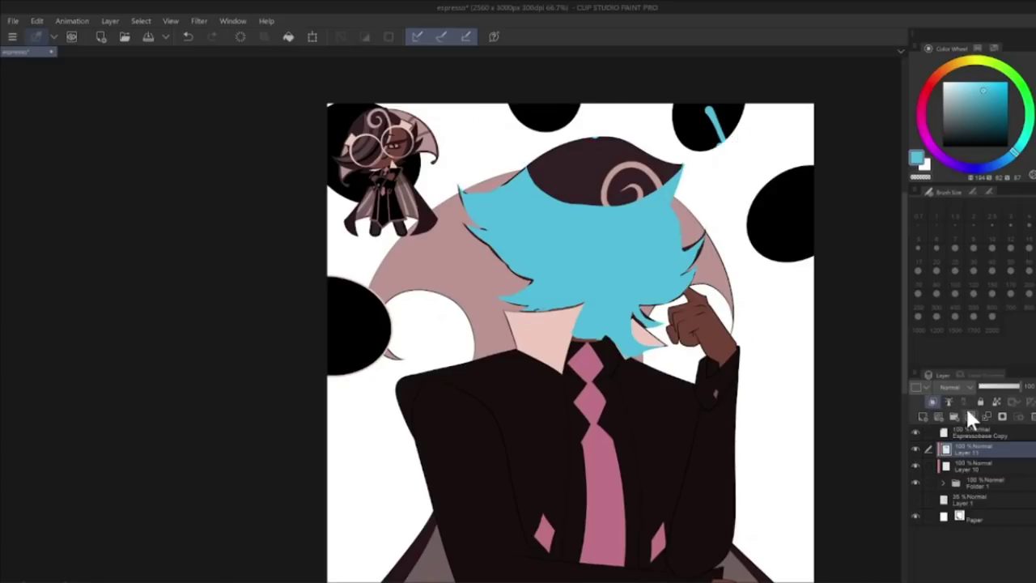
{"action": "left_click", "coordinate": [187, 36]}
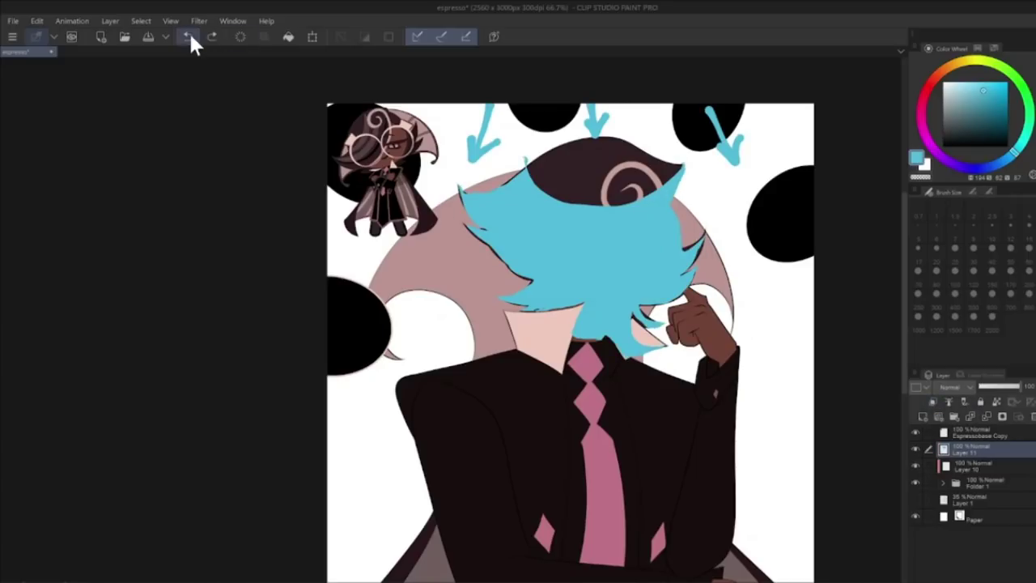
{"action": "left_click", "coordinate": [190, 36]}
Step: Outline shadow shapes across the hair crown and the side locks on Layer 10 with the light-blue G-pen
{"action": "left_click", "coordinate": [944, 485]}
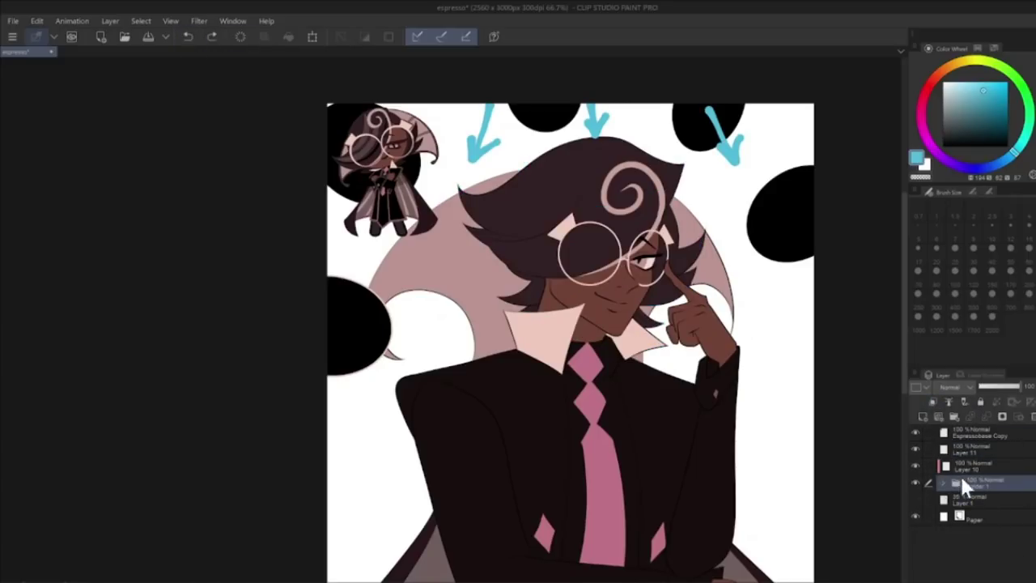
{"action": "left_click", "coordinate": [966, 465]}
{"action": "key", "text": "ctrl+z"}
{"action": "key", "text": "ctrl+z"}
{"action": "key", "text": "ctrl+y"}
{"action": "key", "text": "ctrl+y"}
{"action": "left_click", "coordinate": [1009, 191]}
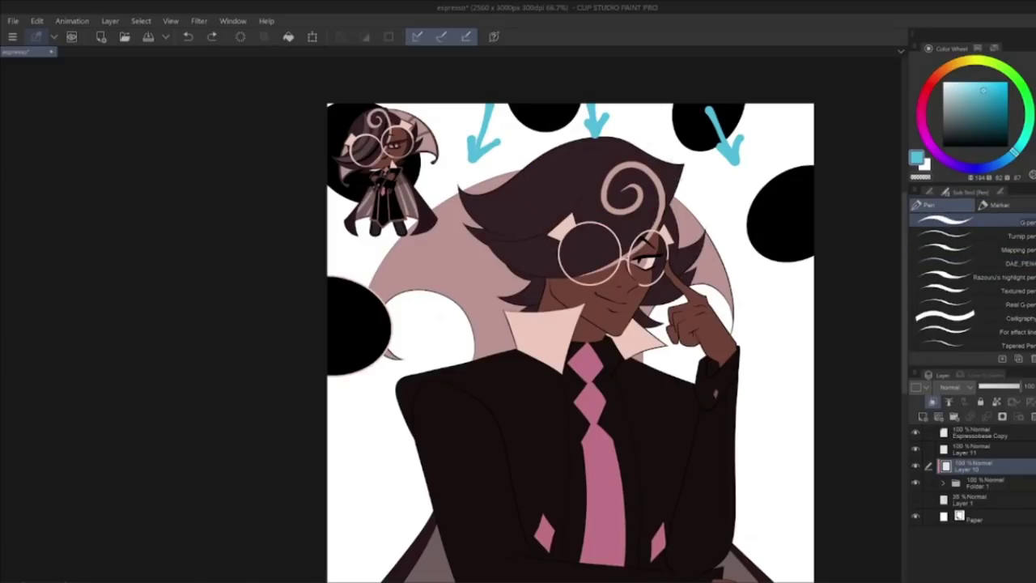
{"action": "mouse_move", "coordinate": [678, 186]}
{"action": "left_mouse_down"}
{"action": "mouse_move", "coordinate": [585, 209]}
{"action": "mouse_move", "coordinate": [534, 158]}
{"action": "left_mouse_up"}
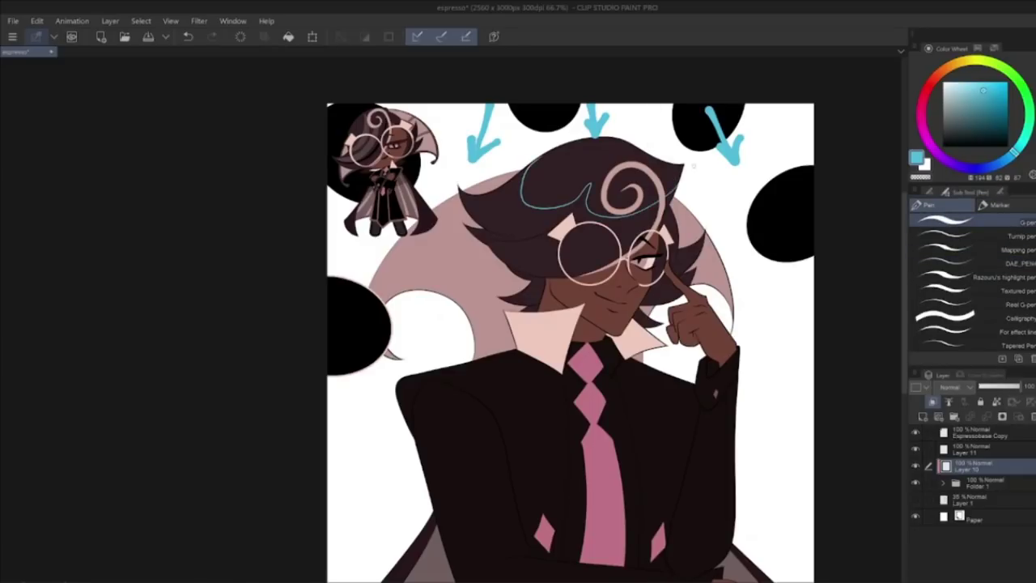
{"action": "left_click_drag", "start_coordinate": [663, 209], "coordinate": [675, 252]}
{"action": "left_click_drag", "start_coordinate": [676, 257], "coordinate": [703, 236]}
Step: Undo the last hair strokes and try shadow outlines along the left side of the hair
{"action": "key", "text": "ctrl+z"}
{"action": "key", "text": "ctrl+z"}
{"action": "key", "text": "ctrl+z"}
{"action": "key", "text": "ctrl+z"}
{"action": "mouse_move", "coordinate": [483, 235]}
{"action": "left_mouse_down"}
{"action": "mouse_move", "coordinate": [554, 243]}
{"action": "mouse_move", "coordinate": [581, 211]}
{"action": "left_mouse_up"}
{"action": "key", "text": "ctrl+z"}
{"action": "mouse_move", "coordinate": [479, 231]}
{"action": "left_mouse_down"}
{"action": "mouse_move", "coordinate": [560, 243]}
{"action": "mouse_move", "coordinate": [570, 225]}
{"action": "mouse_move", "coordinate": [557, 241]}
{"action": "left_mouse_up"}
{"action": "key", "text": "ctrl+z"}
{"action": "key", "text": "ctrl+z"}
Step: Try bucket-filling the outlined hair areas with light blue on the crown and beside the glasses
{"action": "key", "text": "g"}
{"action": "left_click", "coordinate": [570, 174]}
{"action": "key", "text": "ctrl+z"}
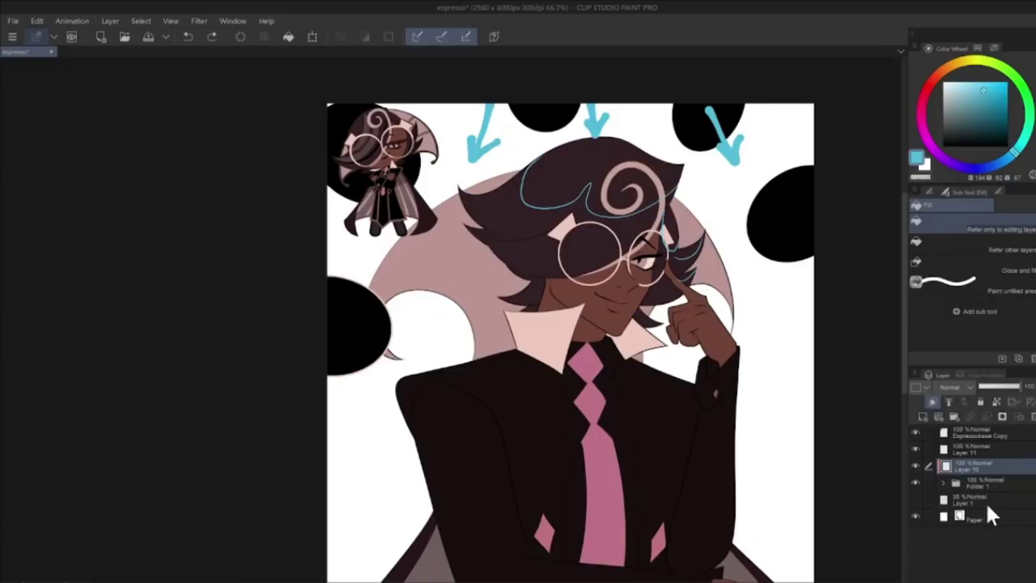
{"action": "left_click", "coordinate": [683, 259]}
{"action": "key", "text": "ctrl+z"}
{"action": "left_click", "coordinate": [680, 259]}
{"action": "key", "text": "ctrl+z"}
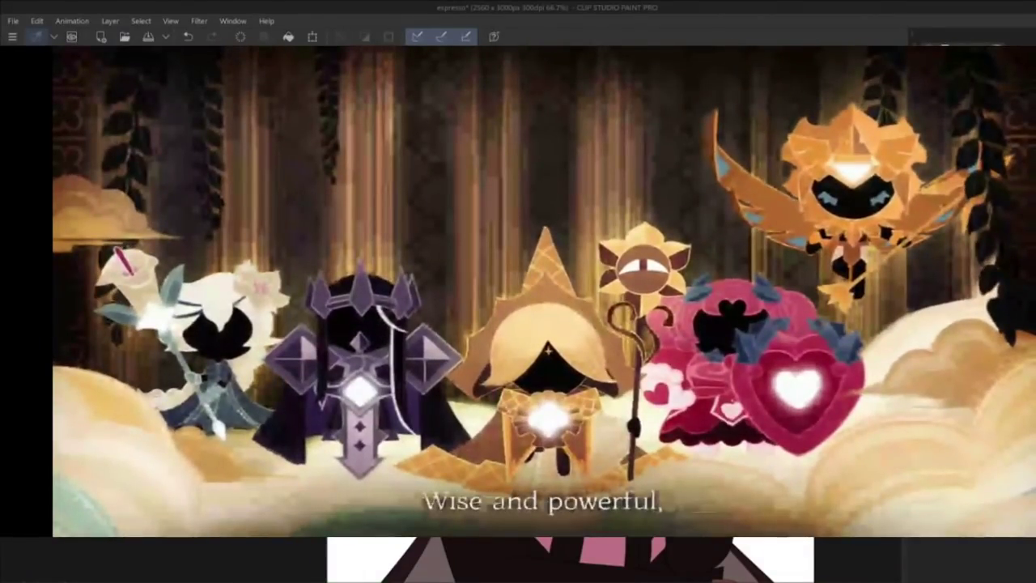
Step: Select Layer 10 above Layer 6 and undo the latest change
{"action": "left_click", "coordinate": [974, 556]}
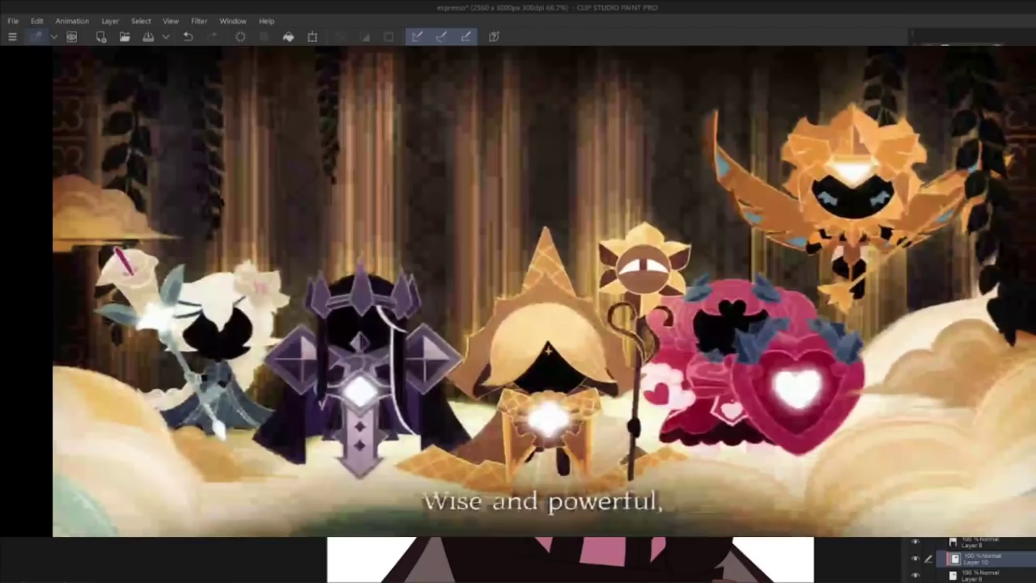
{"action": "key", "text": "ctrl+z"}
{"action": "key", "text": "ctrl+y"}
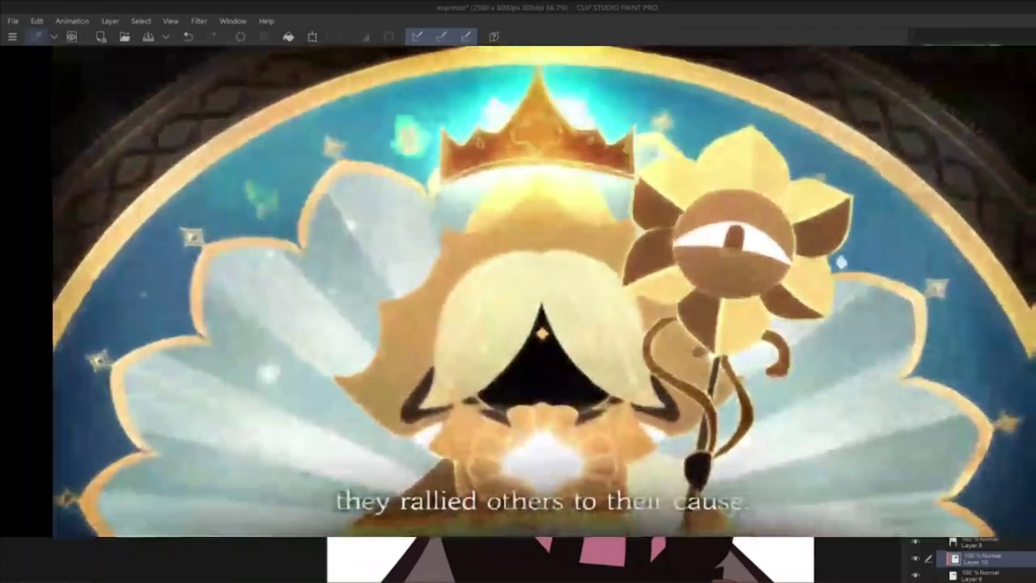
{"action": "key", "text": "ctrl+z"}
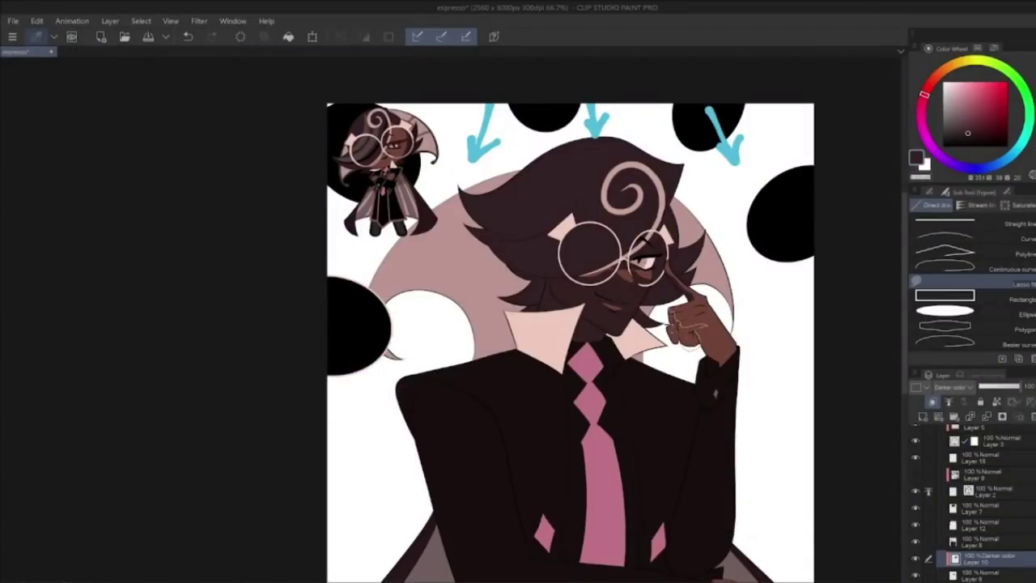
Step: Lasso-fill a dark maroon shadow on the curled fingers of the raised hand on Layer 10
{"action": "mouse_move", "coordinate": [670, 327]}
{"action": "left_mouse_down"}
{"action": "mouse_move", "coordinate": [669, 312]}
{"action": "mouse_move", "coordinate": [717, 361]}
{"action": "mouse_move", "coordinate": [698, 333]}
{"action": "mouse_move", "coordinate": [690, 343]}
{"action": "mouse_move", "coordinate": [699, 330]}
{"action": "left_mouse_up"}
{"action": "left_click", "coordinate": [189, 37]}
{"action": "left_click", "coordinate": [188, 37]}
Step: Lasso-fill a dark shadow along the underside and fingers of the folded arm's hand
{"action": "scroll", "coordinate": [902, 227], "scroll_direction": "down", "scroll_amount": 3}
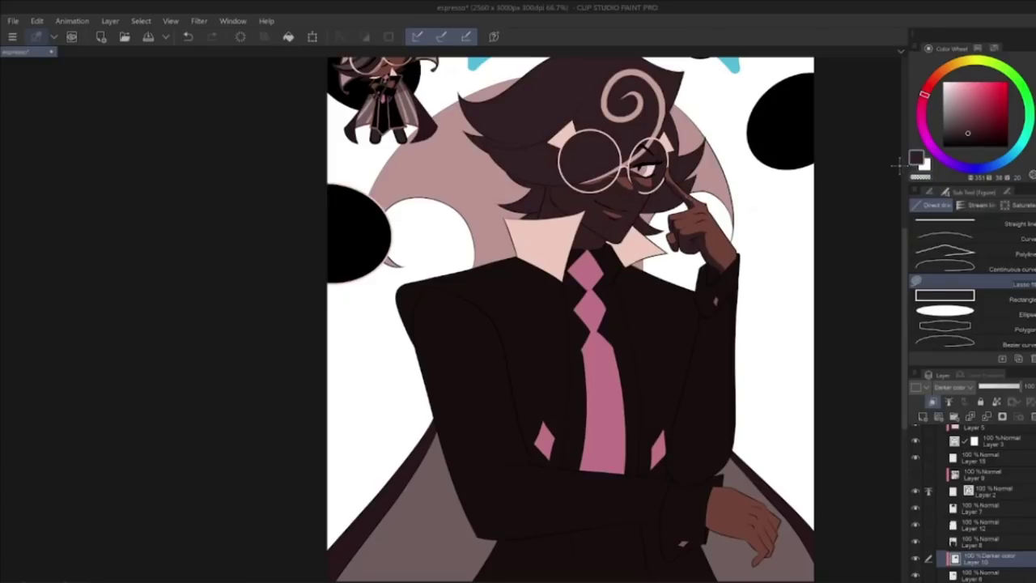
{"action": "scroll", "coordinate": [901, 282], "scroll_direction": "down", "scroll_amount": 2}
{"action": "left_click_drag", "start_coordinate": [705, 443], "coordinate": [750, 459]}
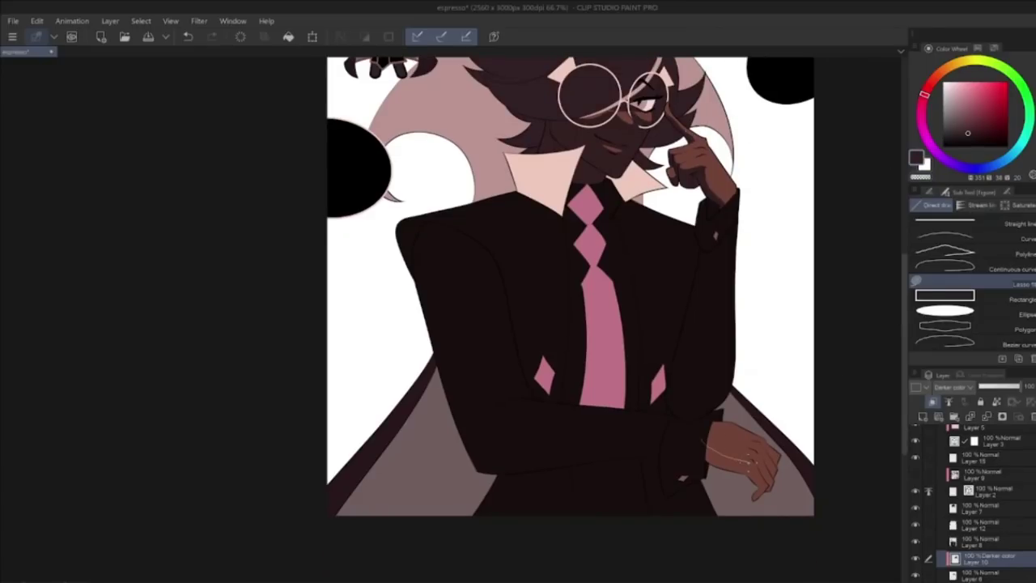
{"action": "key", "text": "ctrl+z"}
{"action": "key", "text": "ctrl+z"}
{"action": "key", "text": "ctrl+z"}
{"action": "left_click_drag", "start_coordinate": [696, 445], "coordinate": [735, 464]}
{"action": "left_click_drag", "start_coordinate": [777, 448], "coordinate": [696, 458]}
Step: Trim the finger shadow on the folded arm's hand with transparent lasso fills and restore the dark maroon colour
{"action": "left_click", "coordinate": [921, 177]}
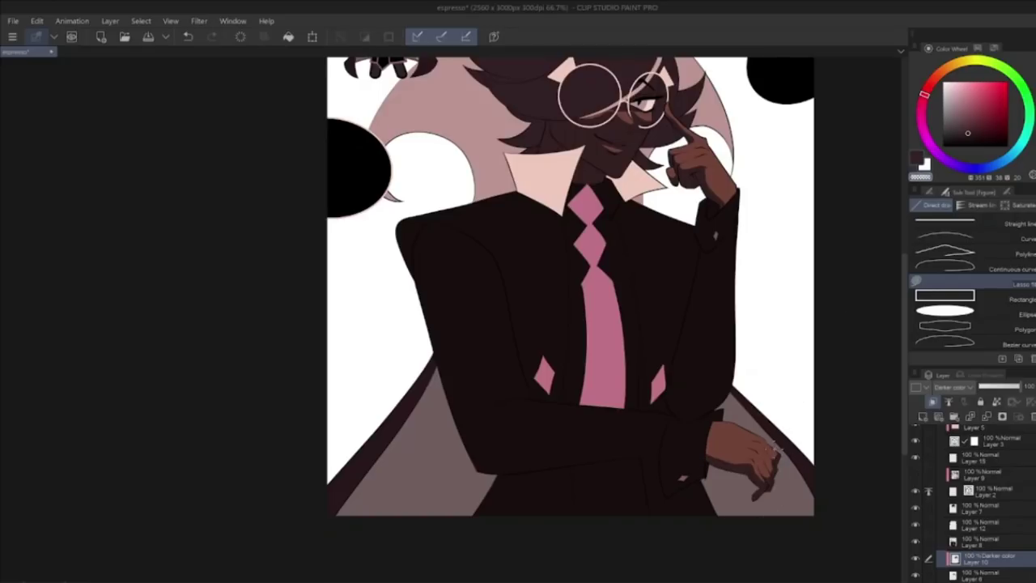
{"action": "left_click", "coordinate": [917, 158]}
{"action": "left_click_drag", "start_coordinate": [769, 451], "coordinate": [773, 462]}
{"action": "left_click", "coordinate": [188, 36]}
{"action": "left_click", "coordinate": [921, 178]}
{"action": "mouse_move", "coordinate": [772, 461]}
{"action": "left_mouse_down"}
{"action": "mouse_move", "coordinate": [767, 482]}
{"action": "mouse_move", "coordinate": [736, 466]}
{"action": "left_mouse_up"}
{"action": "left_click", "coordinate": [916, 158]}
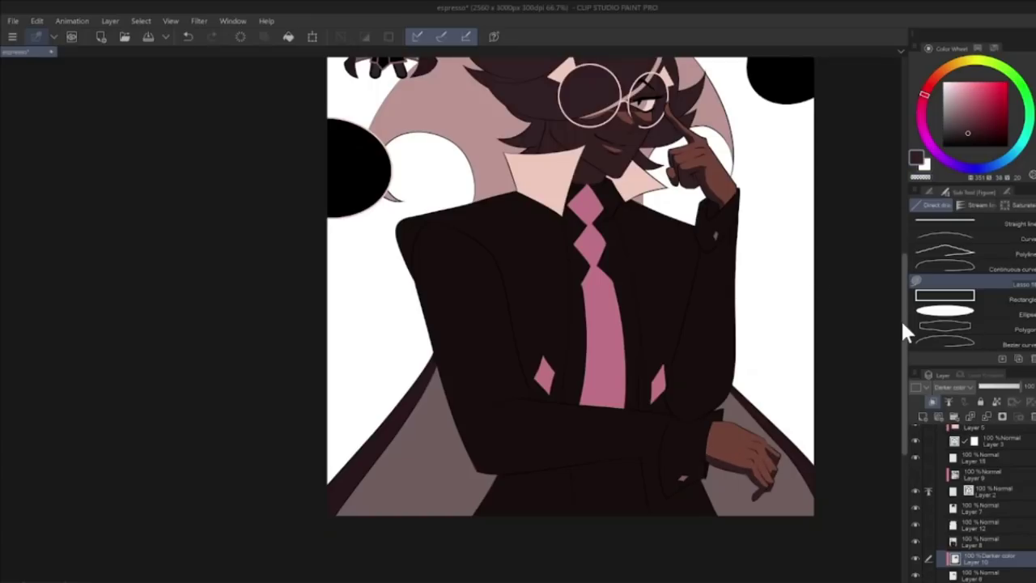
Step: Try an additional dark shadow across the wrist and back of the folded arm's hand
{"action": "mouse_move", "coordinate": [761, 466]}
{"action": "left_mouse_down"}
{"action": "mouse_move", "coordinate": [769, 487]}
{"action": "mouse_move", "coordinate": [761, 468]}
{"action": "left_mouse_up"}
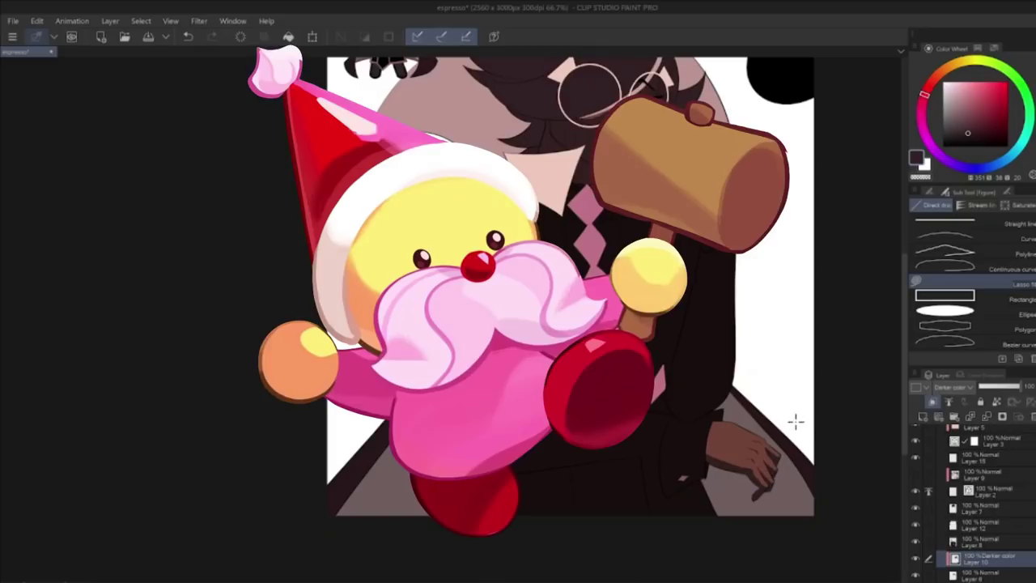
{"action": "left_click_drag", "start_coordinate": [712, 421], "coordinate": [729, 464]}
{"action": "left_click", "coordinate": [189, 37]}
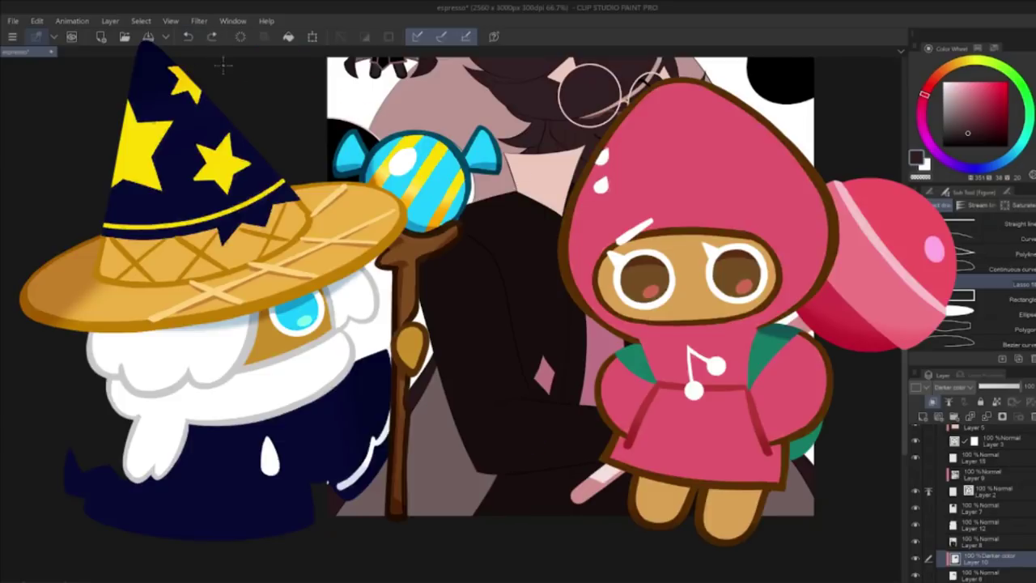
Step: Rework the tendon shadows on the back of the folded arm's hand, undoing unwanted lasso fills
{"action": "key", "text": "ctrl+y"}
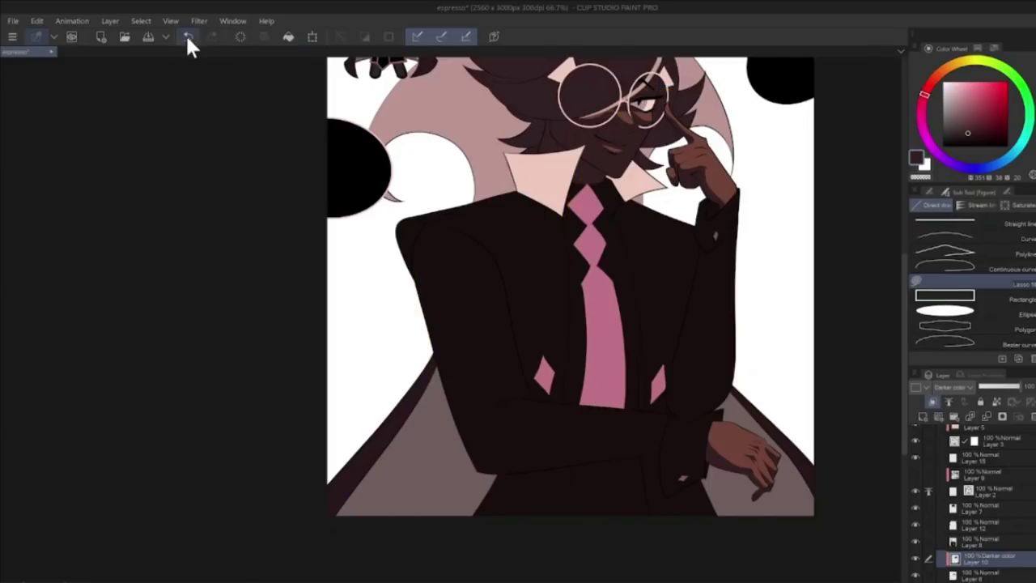
{"action": "left_click", "coordinate": [187, 37]}
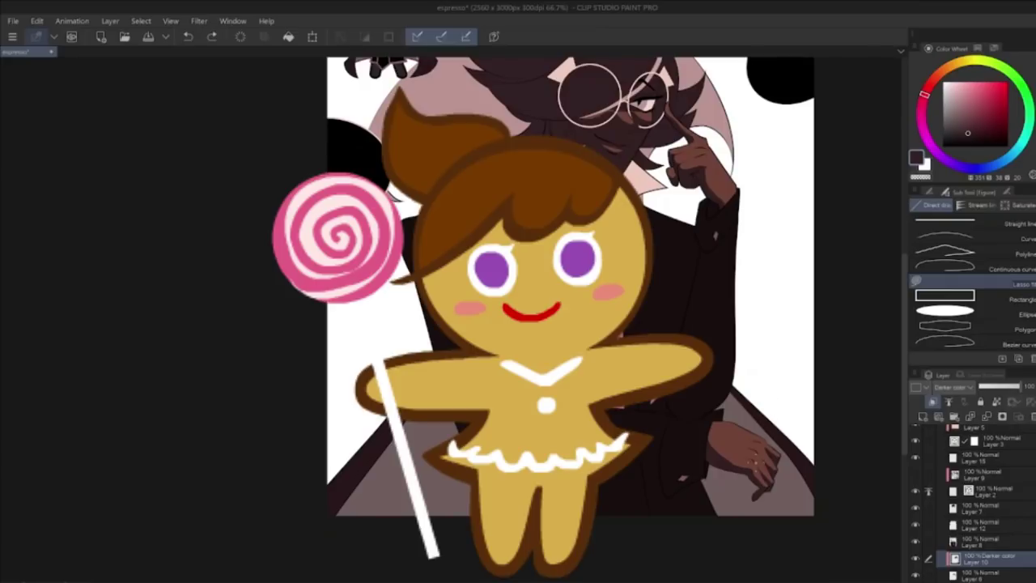
{"action": "key", "text": "ctrl+y"}
{"action": "key", "text": "ctrl+z"}
{"action": "mouse_move", "coordinate": [740, 431]}
{"action": "left_mouse_down"}
{"action": "mouse_move", "coordinate": [751, 442]}
{"action": "mouse_move", "coordinate": [725, 433]}
{"action": "mouse_move", "coordinate": [749, 443]}
{"action": "mouse_move", "coordinate": [712, 434]}
{"action": "mouse_move", "coordinate": [742, 451]}
{"action": "mouse_move", "coordinate": [717, 440]}
{"action": "left_mouse_up"}
{"action": "key", "text": "ctrl+z"}
{"action": "key", "text": "ctrl+z"}
{"action": "key", "text": "ctrl+z"}
{"action": "key", "text": "ctrl+z"}
{"action": "key", "text": "ctrl+z"}
{"action": "key", "text": "ctrl+y"}
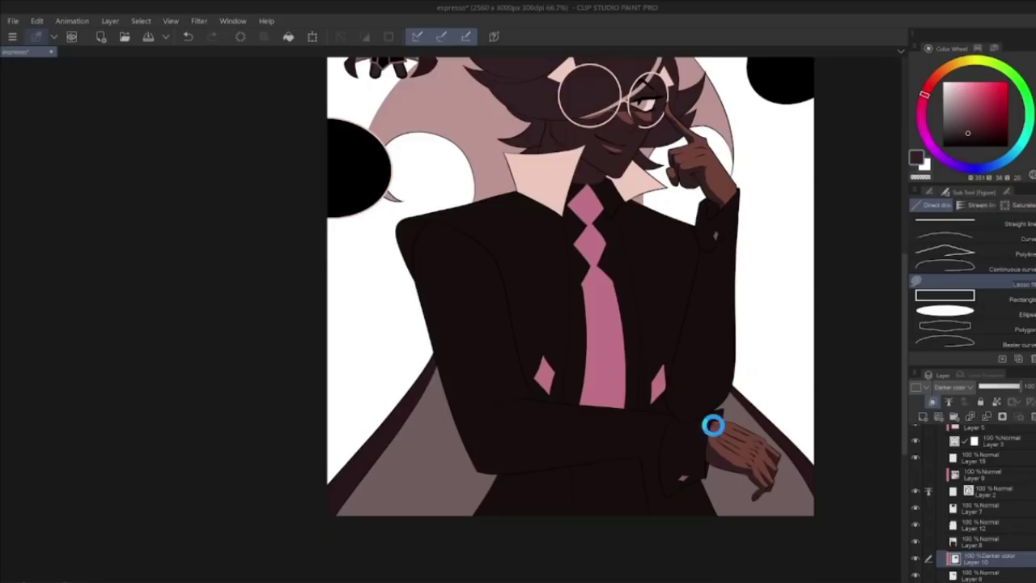
Step: Refine the thin tendon and knuckle shadows on the folded arm's hand with dark and transparent lasso fills
{"action": "key", "text": "e"}
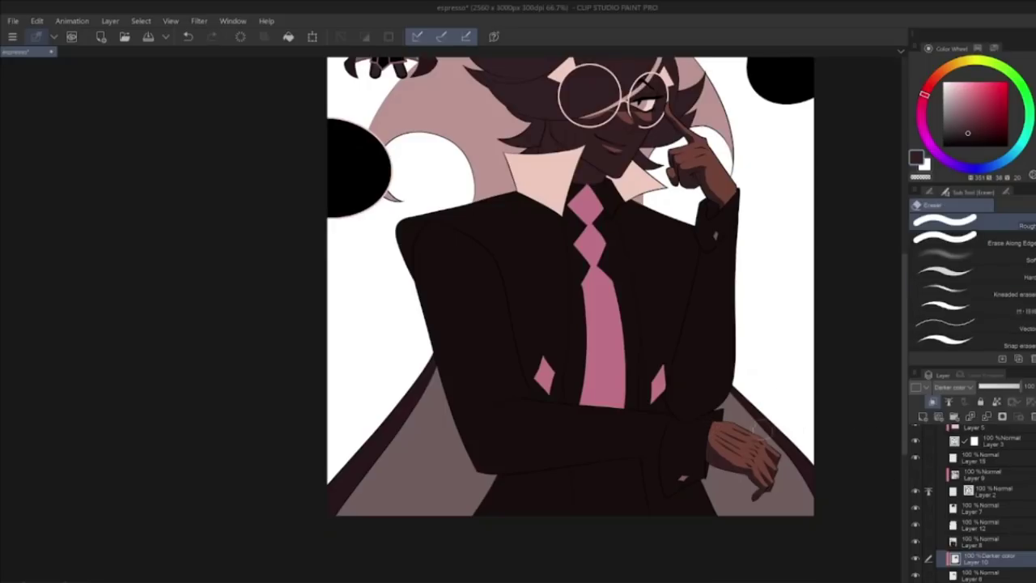
{"action": "key", "text": "u"}
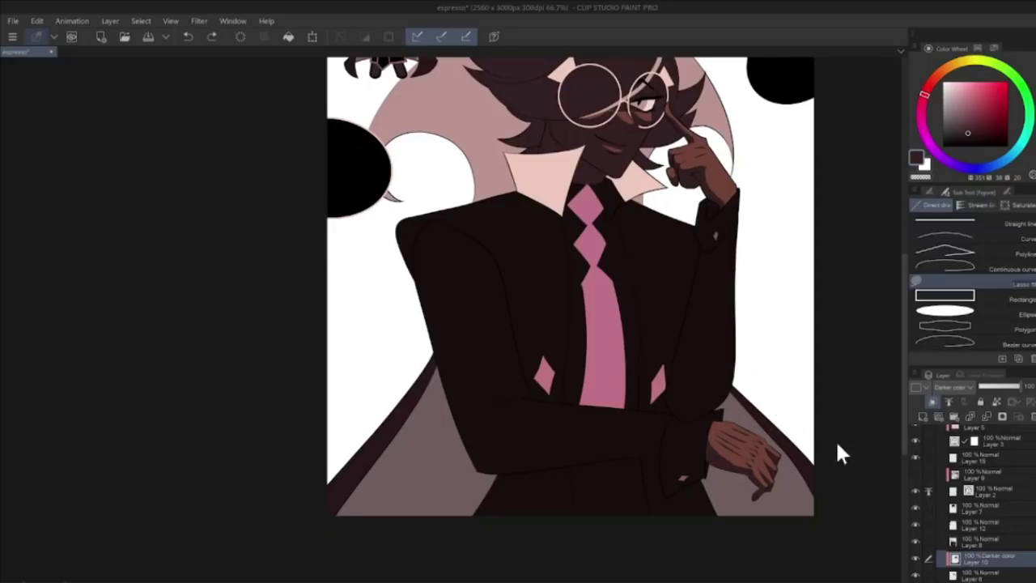
{"action": "scroll", "coordinate": [808, 441], "scroll_direction": "up", "scroll_amount": 2}
{"action": "key", "text": "ctrl+z"}
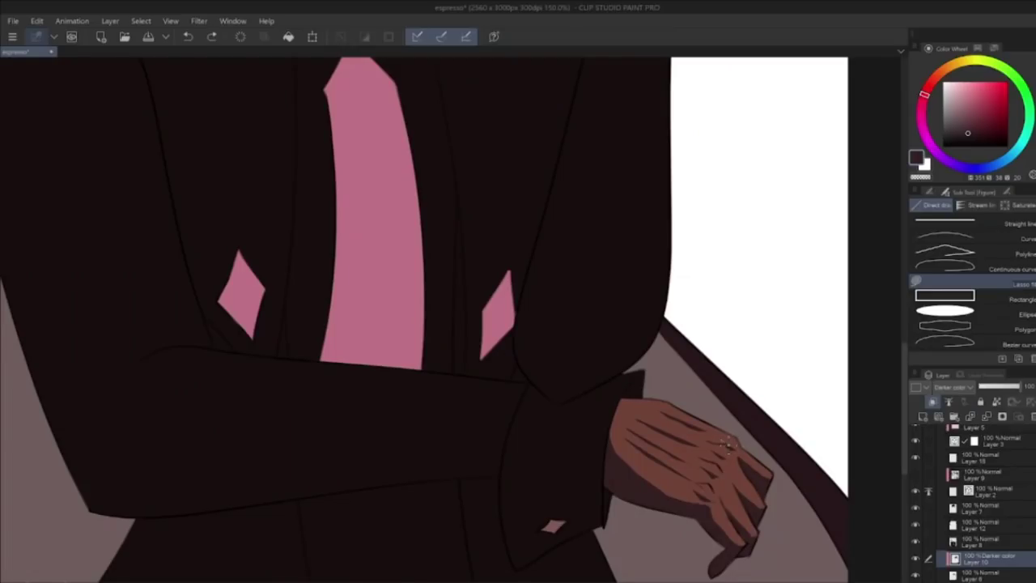
{"action": "left_click_drag", "start_coordinate": [729, 443], "coordinate": [723, 439]}
{"action": "key", "text": "e"}
{"action": "key", "text": "u"}
{"action": "key", "text": "c"}
{"action": "key", "text": "c"}
{"action": "scroll", "coordinate": [763, 490], "scroll_direction": "down", "scroll_amount": 1}
{"action": "left_click_drag", "start_coordinate": [768, 437], "coordinate": [739, 376]}
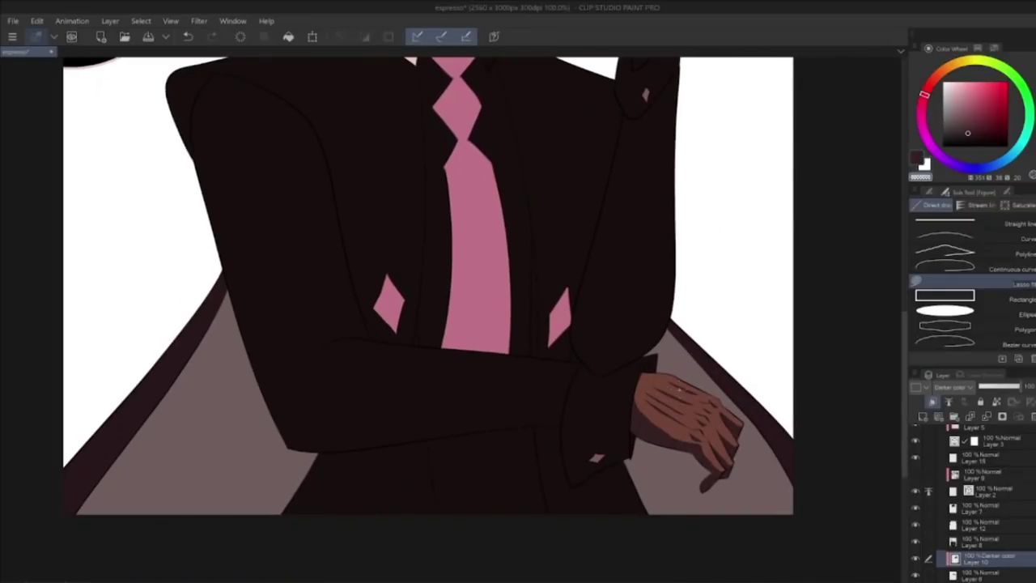
Step: Select the shadow lines on the back of the folded arm's hand in two lasso passes, transforming and deselecting each
{"action": "key", "text": "m"}
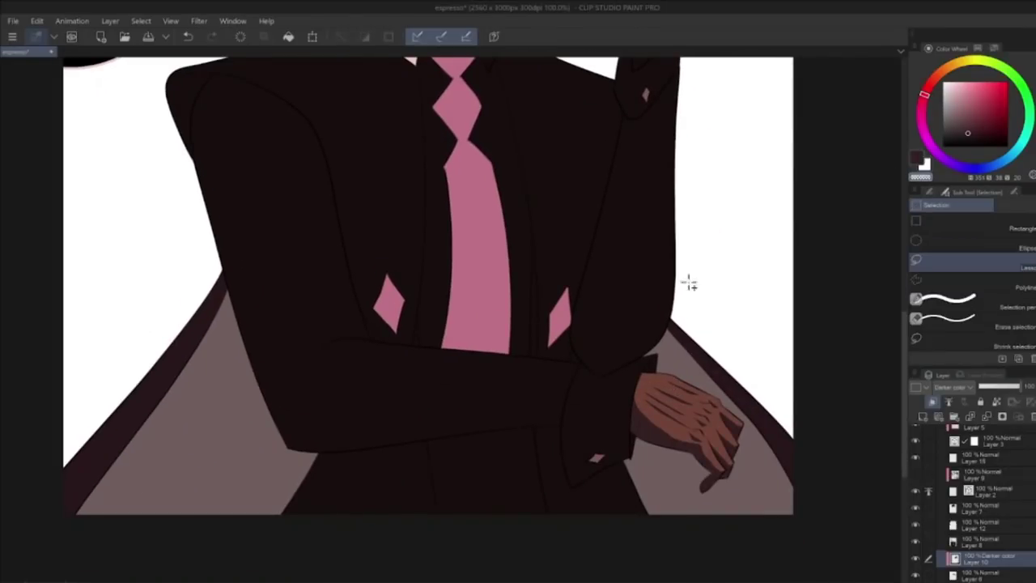
{"action": "mouse_move", "coordinate": [697, 388]}
{"action": "left_mouse_down"}
{"action": "mouse_move", "coordinate": [704, 403]}
{"action": "mouse_move", "coordinate": [651, 400]}
{"action": "mouse_move", "coordinate": [682, 417]}
{"action": "left_mouse_up"}
{"action": "key", "text": "ctrl+t"}
{"action": "left_click", "coordinate": [644, 437]}
{"action": "left_click", "coordinate": [573, 436]}
{"action": "mouse_move", "coordinate": [650, 383]}
{"action": "left_mouse_down"}
{"action": "mouse_move", "coordinate": [651, 397]}
{"action": "mouse_move", "coordinate": [700, 421]}
{"action": "mouse_move", "coordinate": [707, 404]}
{"action": "mouse_move", "coordinate": [736, 418]}
{"action": "left_mouse_up"}
{"action": "left_click", "coordinate": [717, 435]}
{"action": "left_click", "coordinate": [647, 435]}
{"action": "left_click", "coordinate": [576, 435]}
Step: Carve lit areas into the shadow on the ear and neck with transparent lasso fills, undoing unwanted attempts
{"action": "left_click_drag", "start_coordinate": [903, 312], "coordinate": [903, 279]}
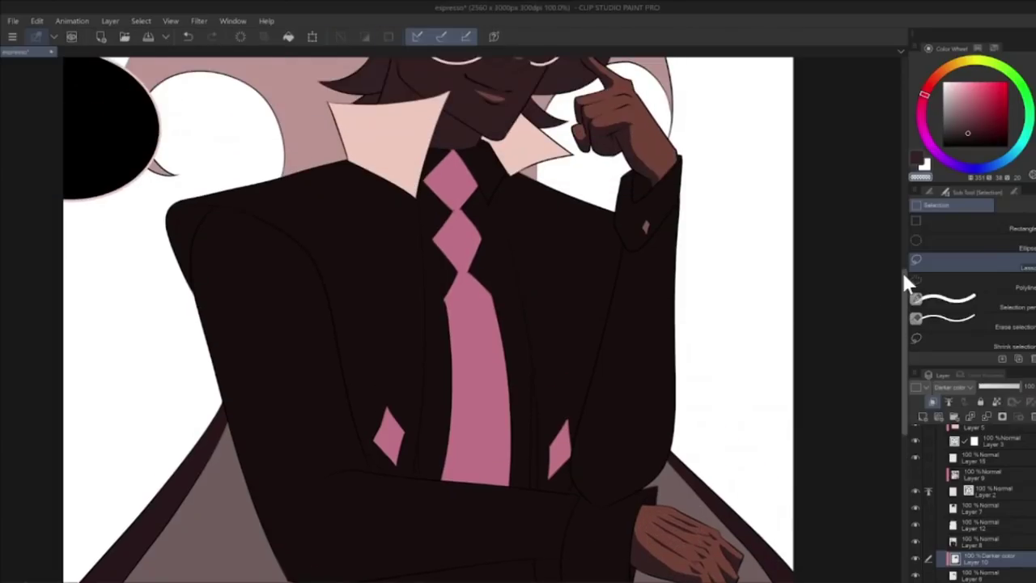
{"action": "key", "text": "e"}
{"action": "key", "text": "u"}
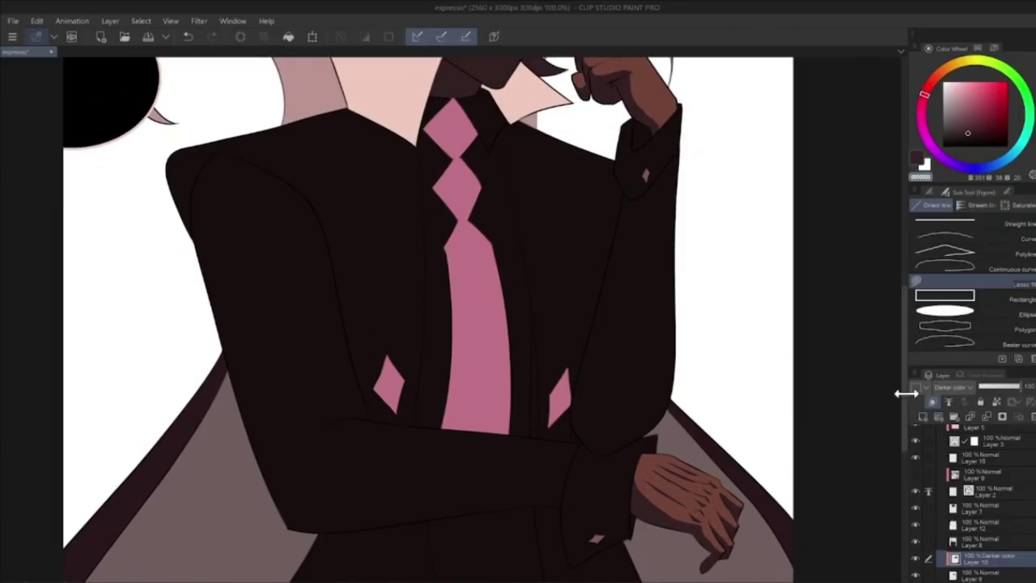
{"action": "left_click_drag", "start_coordinate": [903, 393], "coordinate": [898, 297]}
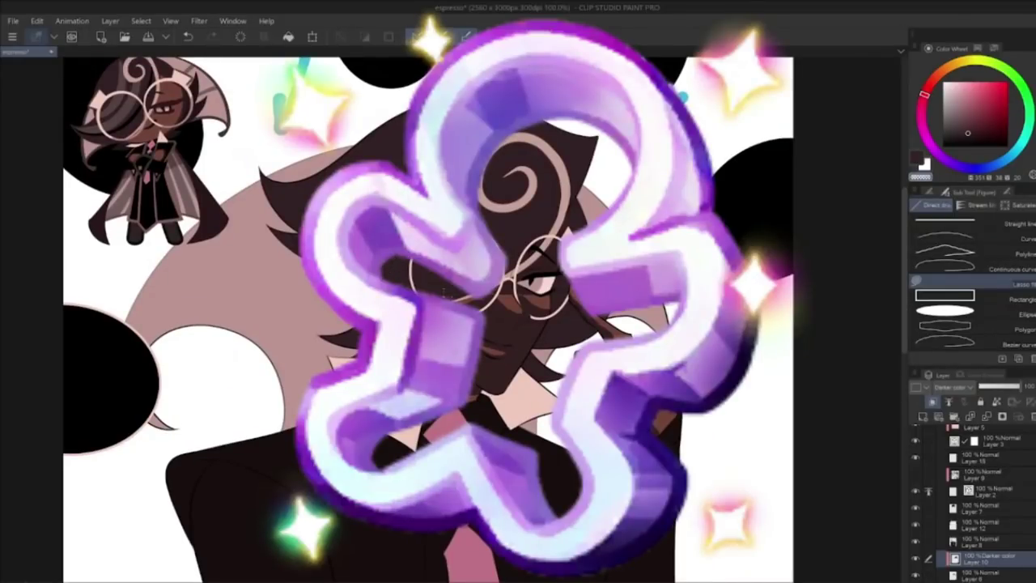
{"action": "key", "text": "ctrl+z"}
{"action": "left_click_drag", "start_coordinate": [398, 320], "coordinate": [389, 356]}
{"action": "key", "text": "ctrl+z"}
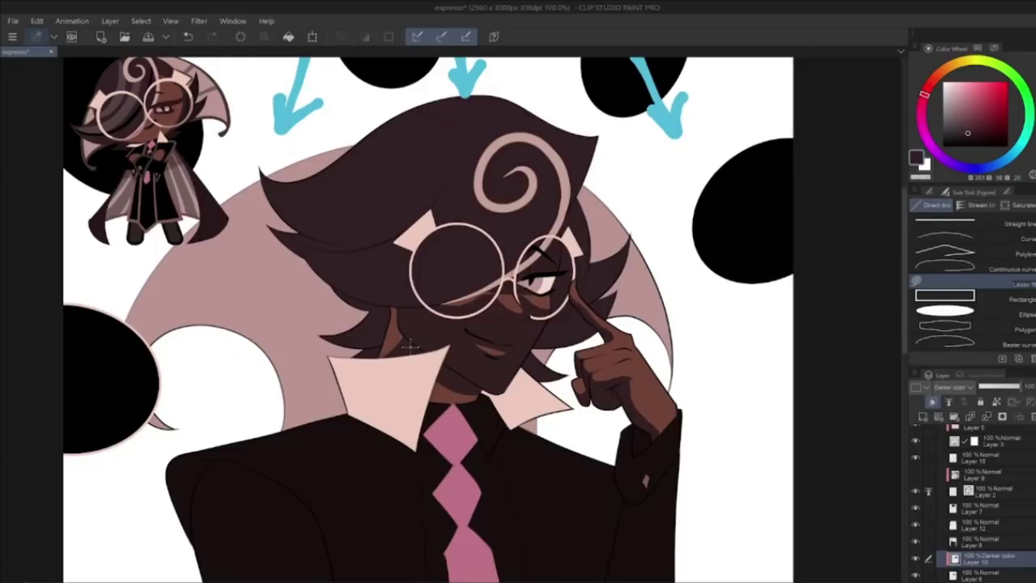
Step: Soften the shadow edge along the raised hand's wrist and back with the Blend tool and soft eraser
{"action": "scroll", "coordinate": [410, 346], "scroll_direction": "down", "scroll_amount": 1}
{"action": "mouse_move", "coordinate": [410, 346]}
{"action": "left_mouse_down"}
{"action": "mouse_move", "coordinate": [433, 328]}
{"action": "mouse_move", "coordinate": [510, 313]}
{"action": "mouse_move", "coordinate": [499, 302]}
{"action": "left_mouse_up"}
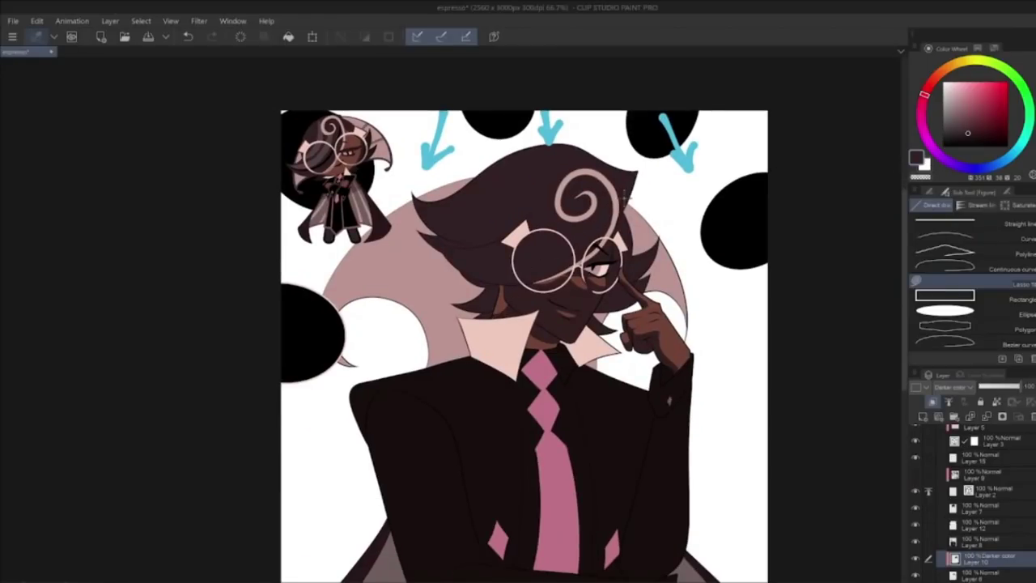
{"action": "mouse_move", "coordinate": [900, 245]}
{"action": "left_mouse_down"}
{"action": "mouse_move", "coordinate": [904, 293]}
{"action": "mouse_move", "coordinate": [893, 253]}
{"action": "left_mouse_up"}
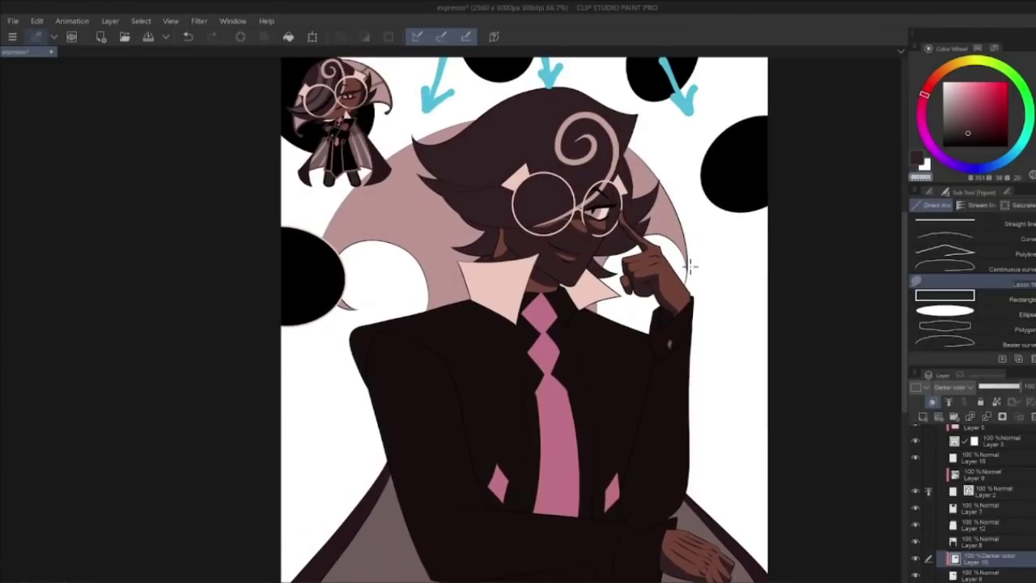
{"action": "scroll", "coordinate": [893, 368], "scroll_direction": "up", "scroll_amount": 1}
{"action": "left_click_drag", "start_coordinate": [746, 393], "coordinate": [826, 454]}
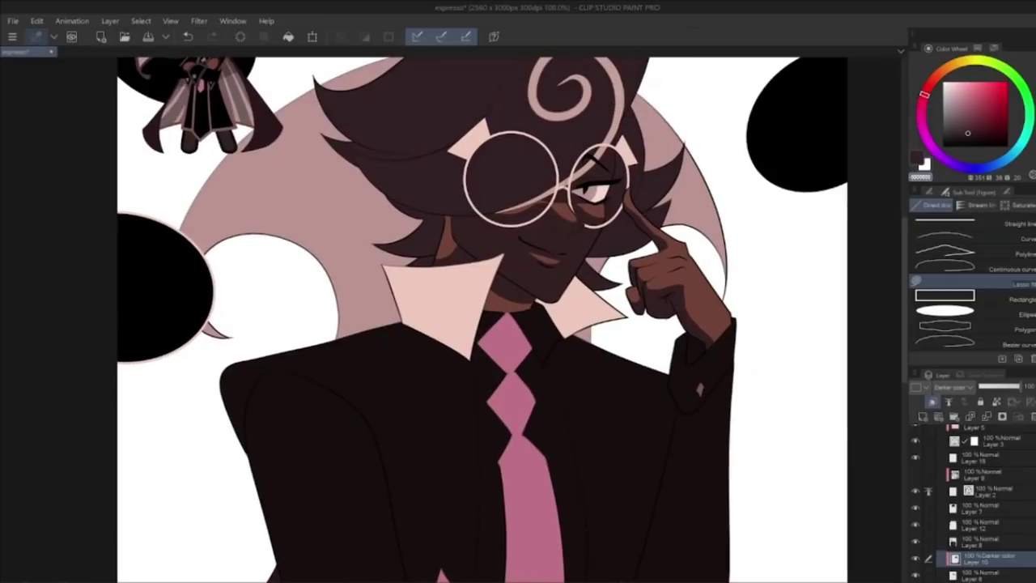
{"action": "key", "text": "j"}
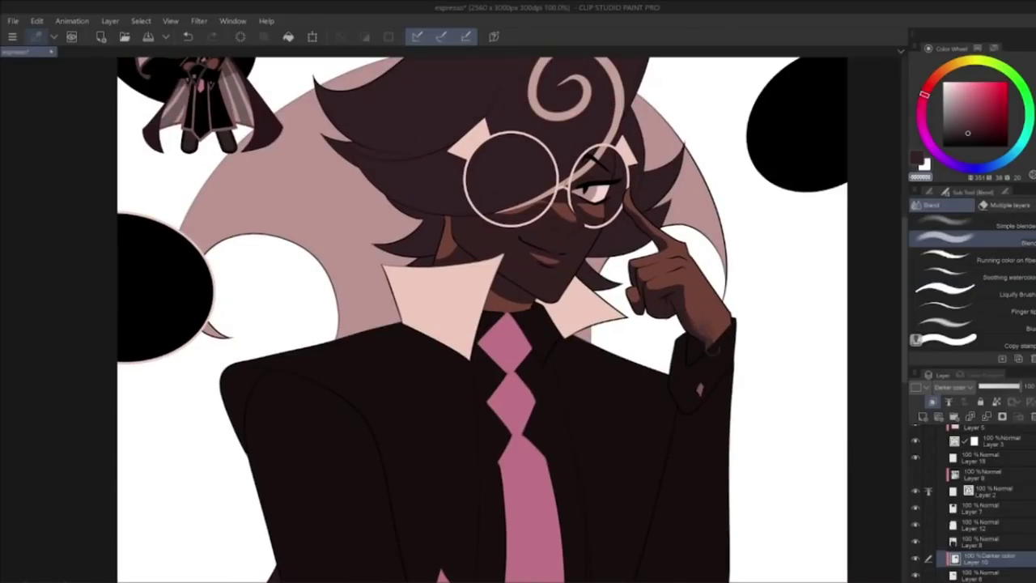
{"action": "key", "text": "ctrl+z"}
{"action": "key", "text": "ctrl+y"}
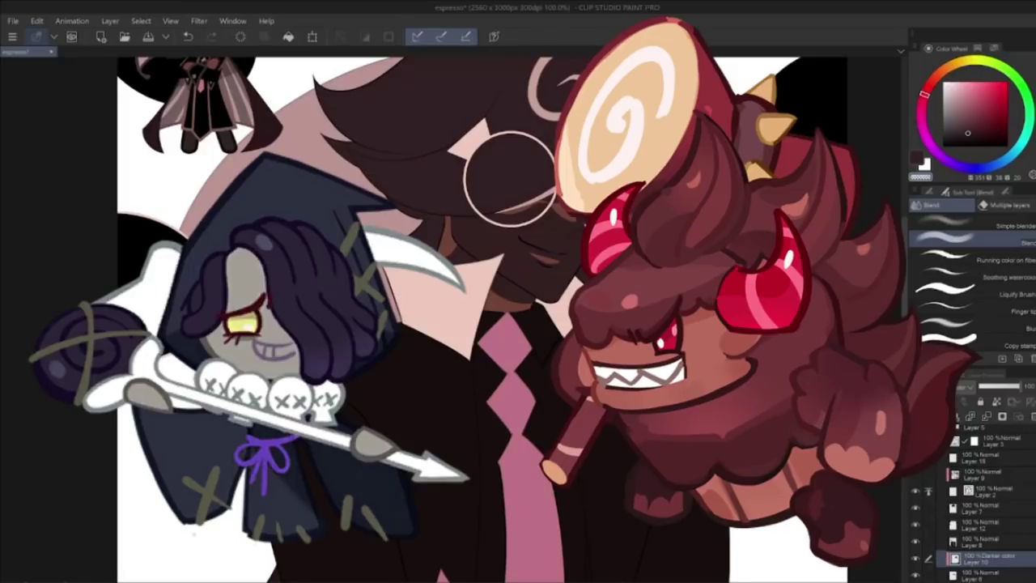
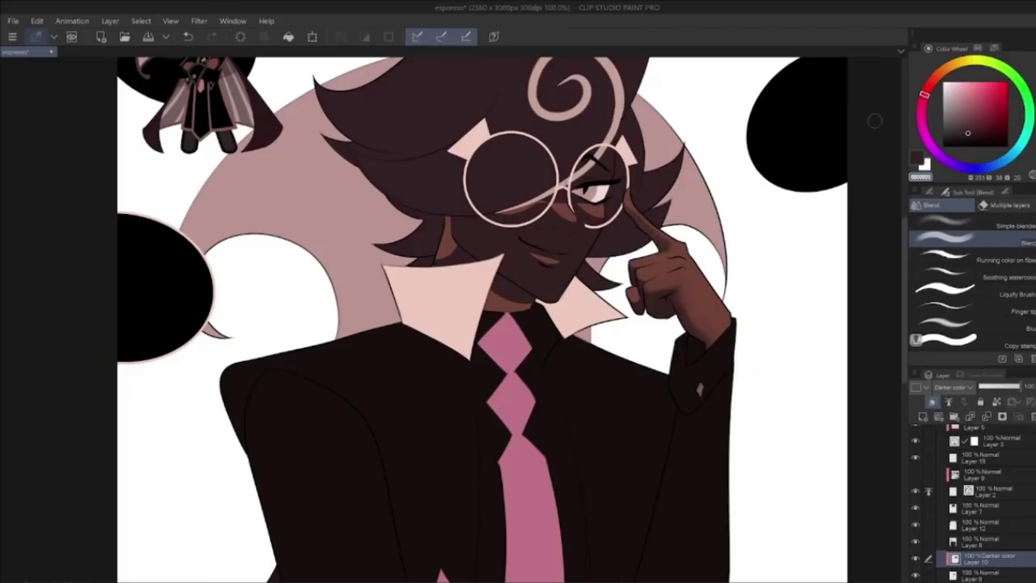
{"action": "key", "text": "e"}
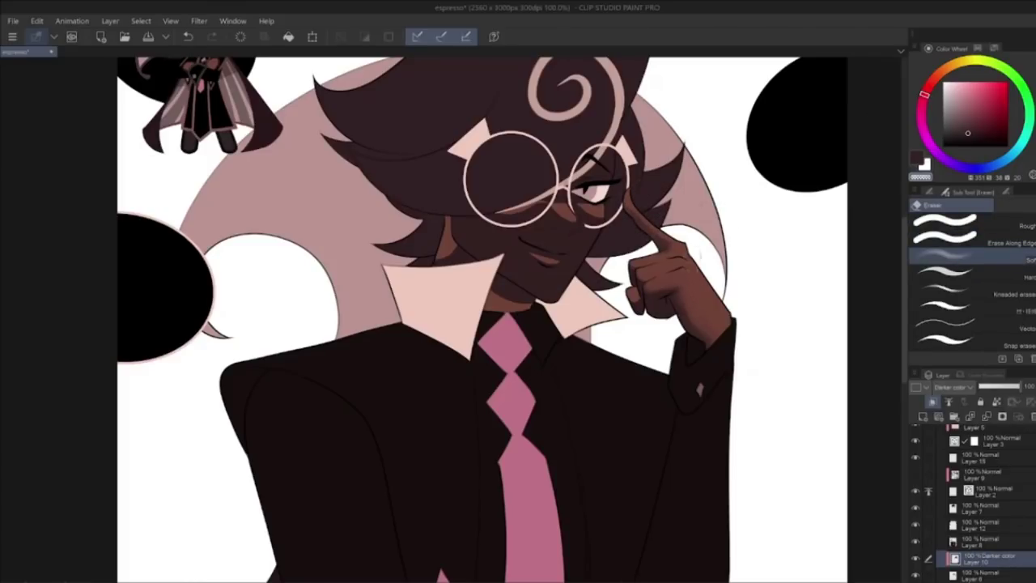
{"action": "key", "text": "j"}
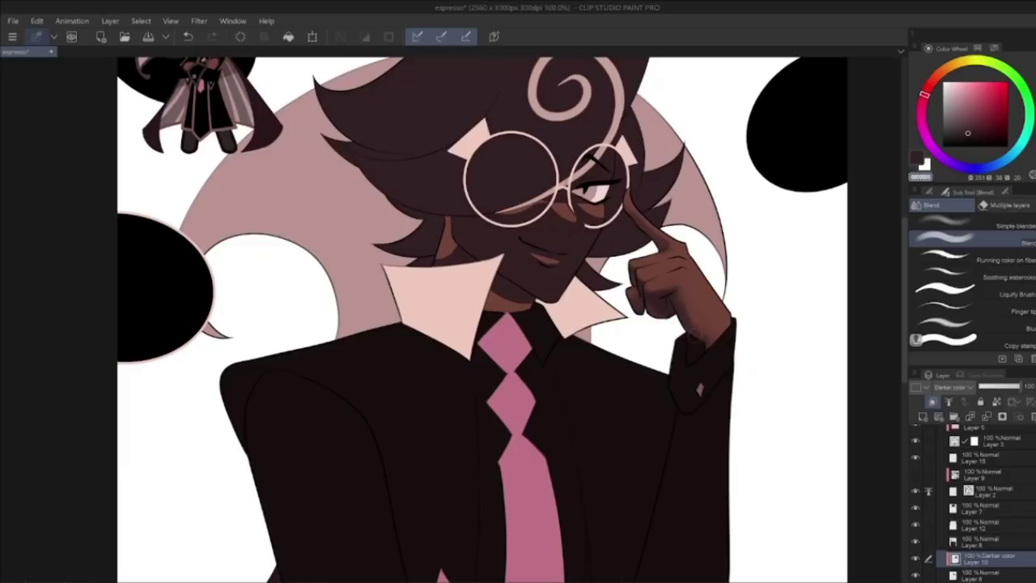
Step: Lasso-fill a dark shadow along the raised hand's folded fingers, replacing the transparent attempt, and switch to blending
{"action": "key", "text": "u"}
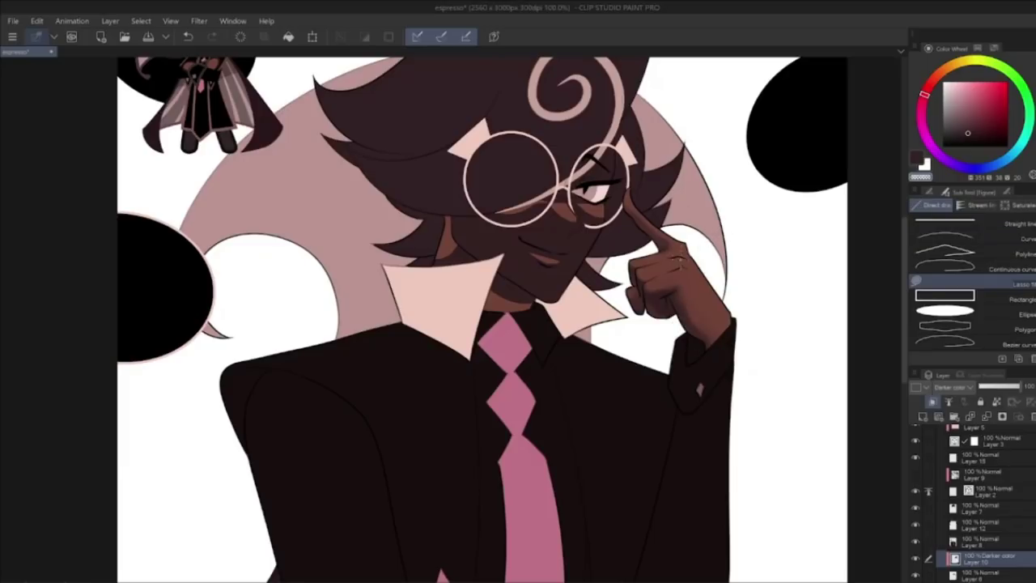
{"action": "left_click_drag", "start_coordinate": [666, 261], "coordinate": [678, 264]}
{"action": "left_click", "coordinate": [916, 158]}
{"action": "left_click", "coordinate": [188, 37]}
{"action": "mouse_move", "coordinate": [663, 261]}
{"action": "left_mouse_down"}
{"action": "mouse_move", "coordinate": [681, 257]}
{"action": "mouse_move", "coordinate": [646, 281]}
{"action": "mouse_move", "coordinate": [679, 269]}
{"action": "left_mouse_up"}
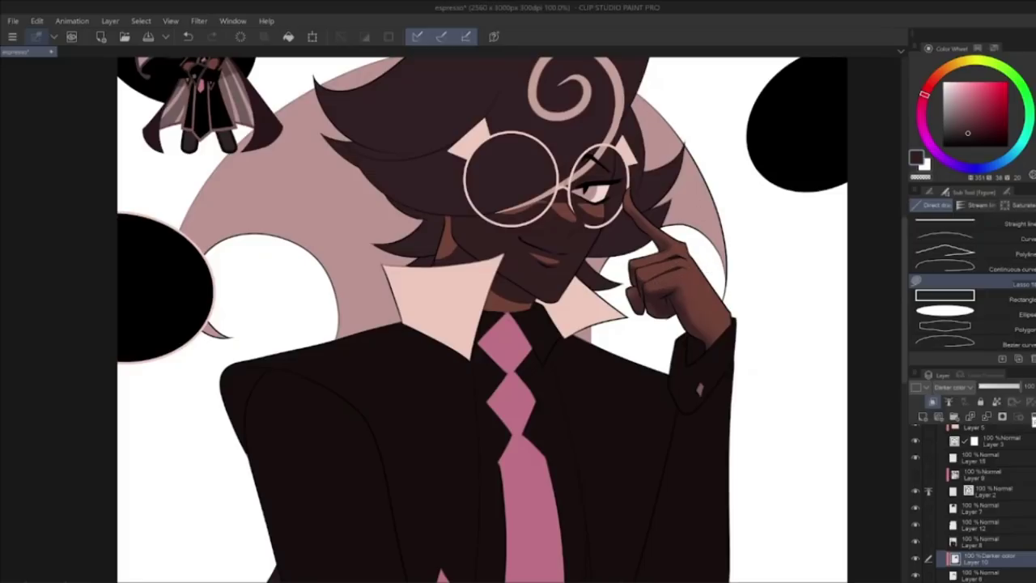
{"action": "key", "text": "j"}
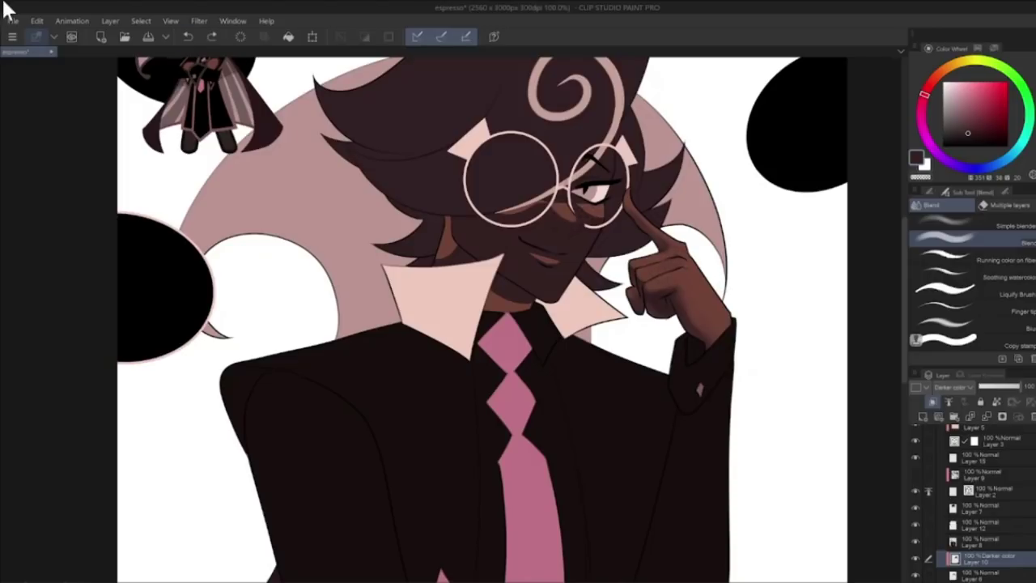
Step: Blend the hard shadow edges on the nose and cheek beneath the glasses
{"action": "key", "text": "ctrl+plus"}
{"action": "left_click_drag", "start_coordinate": [635, 169], "coordinate": [614, 148]}
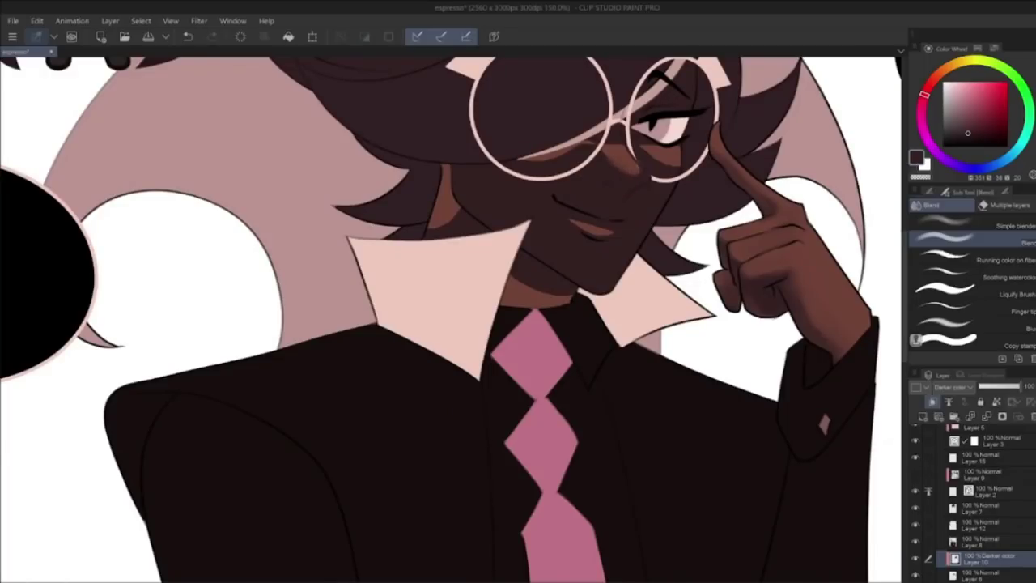
{"action": "left_click_drag", "start_coordinate": [635, 188], "coordinate": [589, 287]}
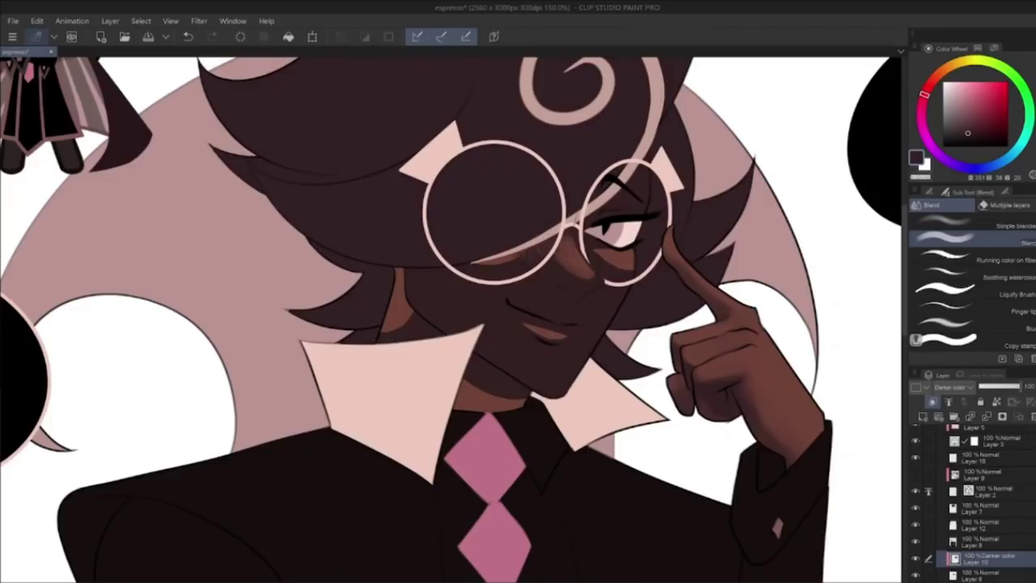
{"action": "key", "text": "ctrl+z"}
{"action": "key", "text": "ctrl+y"}
{"action": "mouse_move", "coordinate": [590, 244]}
{"action": "left_mouse_down"}
{"action": "mouse_move", "coordinate": [608, 258]}
{"action": "mouse_move", "coordinate": [601, 251]}
{"action": "left_mouse_up"}
Step: Compare and rework the blend strokes on the nose and under-eye shadow by undoing and redoing them
{"action": "key", "text": "ctrl+z"}
{"action": "key", "text": "ctrl+z"}
{"action": "key", "text": "ctrl+z"}
{"action": "key", "text": "ctrl+y"}
{"action": "key", "text": "ctrl+z"}
{"action": "key", "text": "ctrl+y"}
{"action": "key", "text": "ctrl+z"}
{"action": "key", "text": "ctrl+y"}
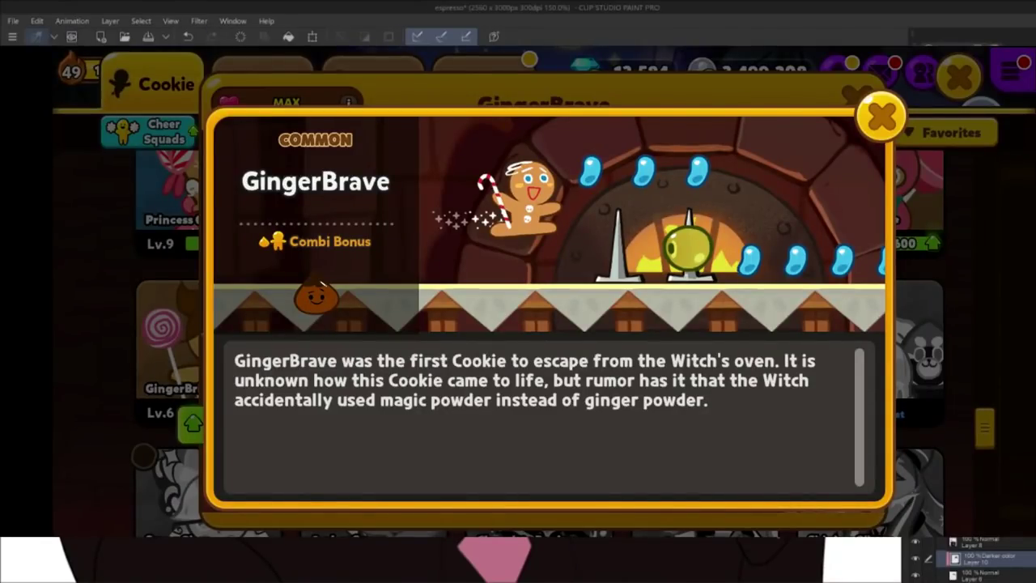
{"action": "key", "text": "ctrl+z"}
{"action": "key", "text": "e"}
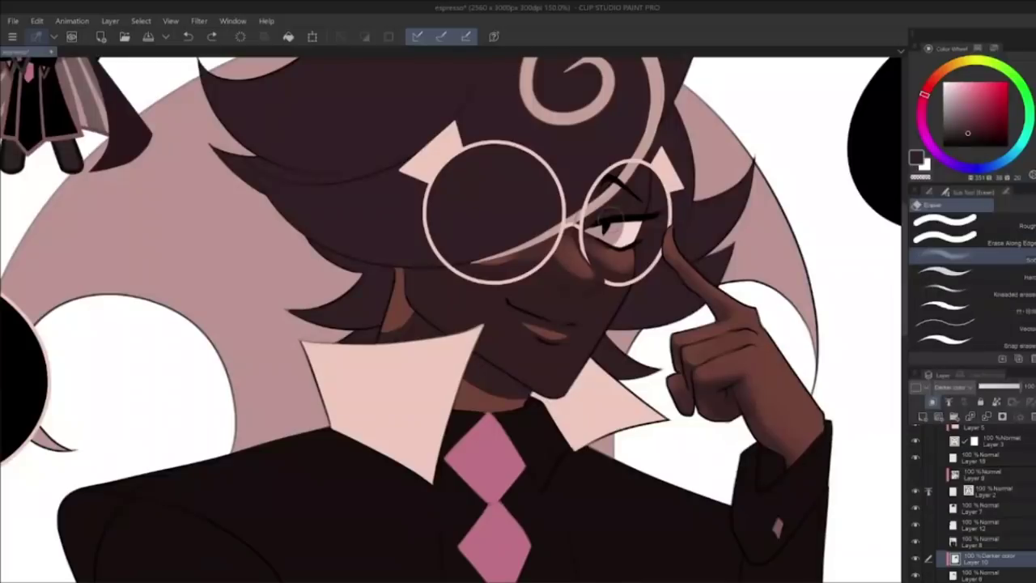
{"action": "key", "text": "ctrl+y"}
Step: Blend the shadow edge on the ear and side of the neck, undoing the unwanted strokes
{"action": "key", "text": "j"}
{"action": "left_click_drag", "start_coordinate": [396, 325], "coordinate": [489, 382]}
{"action": "left_click_drag", "start_coordinate": [479, 389], "coordinate": [498, 375]}
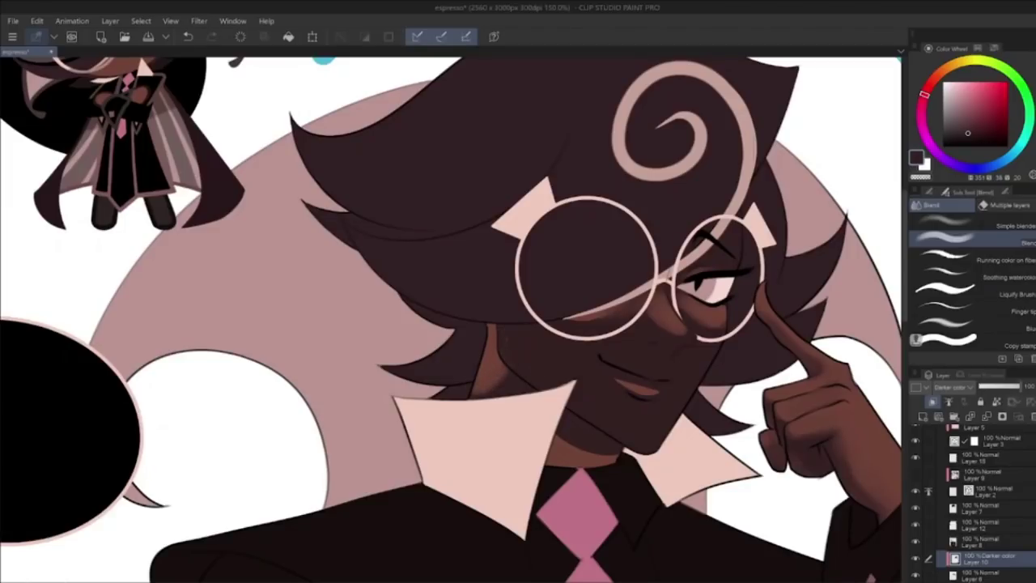
{"action": "key", "text": "ctrl+z"}
{"action": "key", "text": "ctrl+z"}
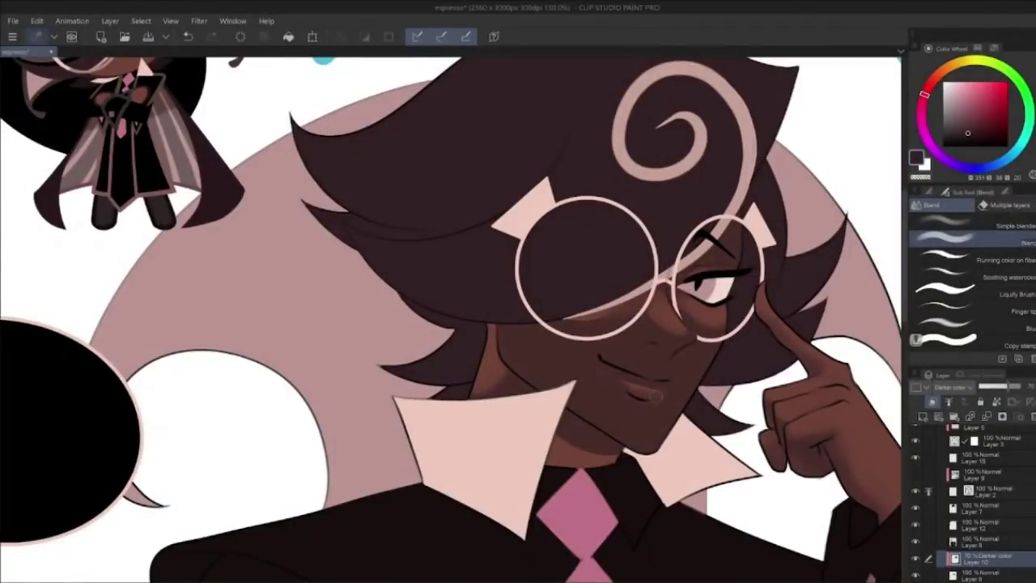
Step: Return Layer 10 to 100% opacity and soften the shadows around the lips and nose with soft eraser and Blend strokes
{"action": "left_click", "coordinate": [1019, 386]}
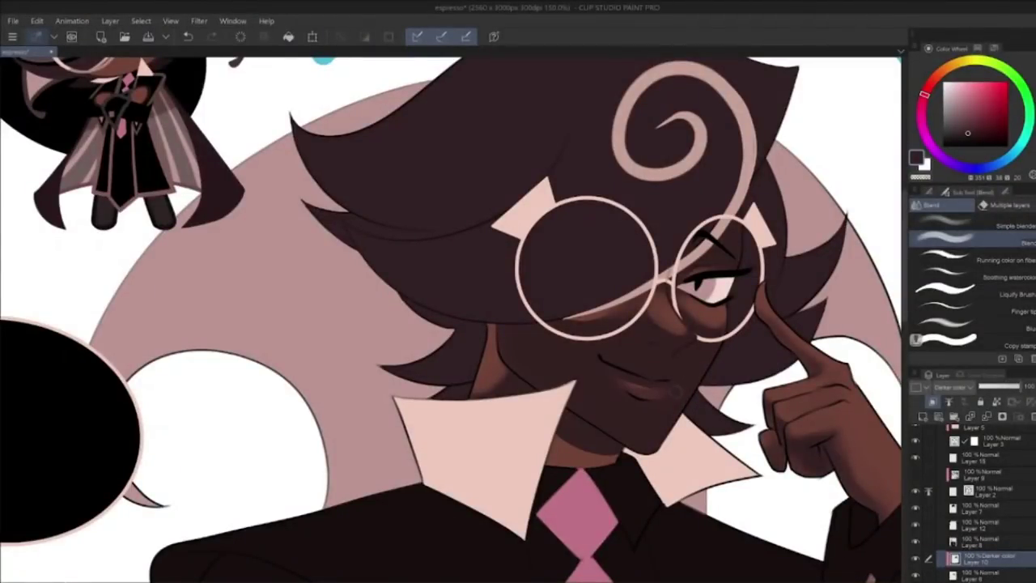
{"action": "key", "text": "e"}
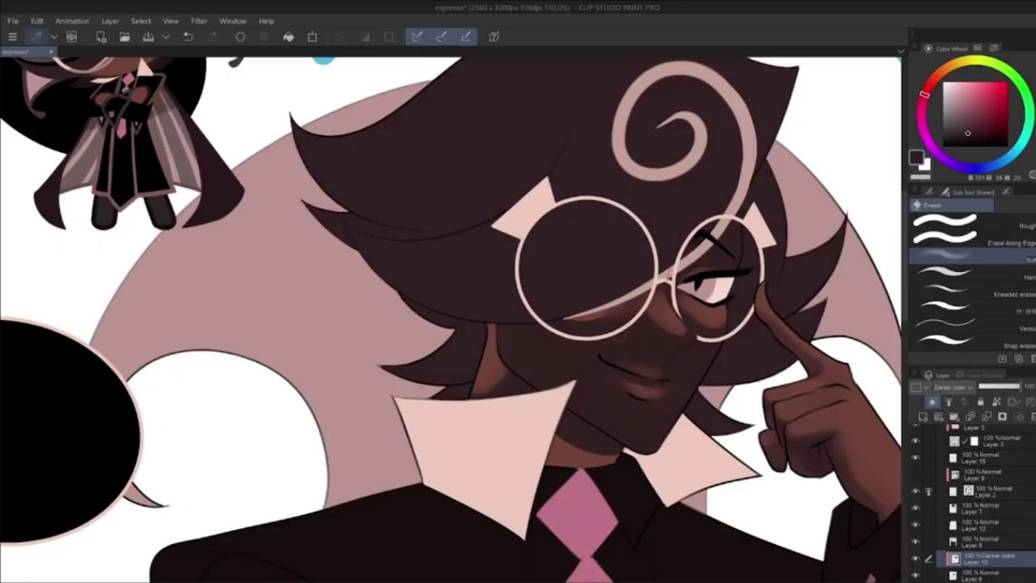
{"action": "key", "text": "ctrl+z"}
{"action": "left_click_drag", "start_coordinate": [620, 365], "coordinate": [682, 375]}
{"action": "key", "text": "ctrl+z"}
{"action": "mouse_move", "coordinate": [670, 348]}
{"action": "left_mouse_down"}
{"action": "mouse_move", "coordinate": [658, 342]}
{"action": "mouse_move", "coordinate": [680, 344]}
{"action": "left_mouse_up"}
{"action": "key", "text": "ctrl+z"}
{"action": "key", "text": "ctrl+z"}
{"action": "key", "text": "j"}
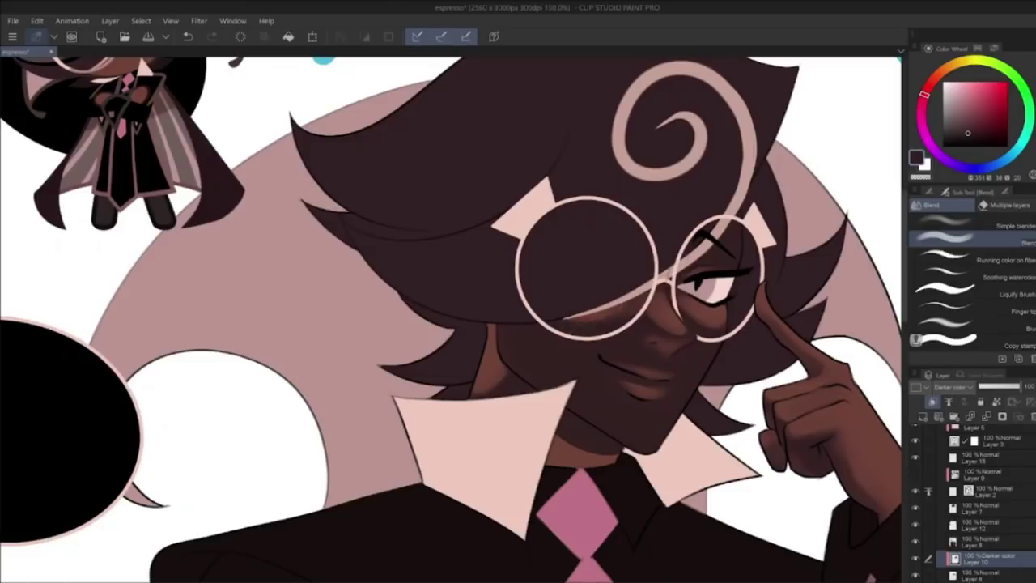
{"action": "key", "text": "ctrl+z"}
{"action": "key", "text": "ctrl+y"}
Step: Lasso-select the neck below the chin, cover its lit area with the dark shadow and deselect
{"action": "key", "text": "m"}
{"action": "left_click_drag", "start_coordinate": [616, 491], "coordinate": [626, 461]}
{"action": "left_click", "coordinate": [488, 516]}
Step: Lasso-fill a dark shadow over the wrist and back of the raised hand
{"action": "key", "text": "u"}
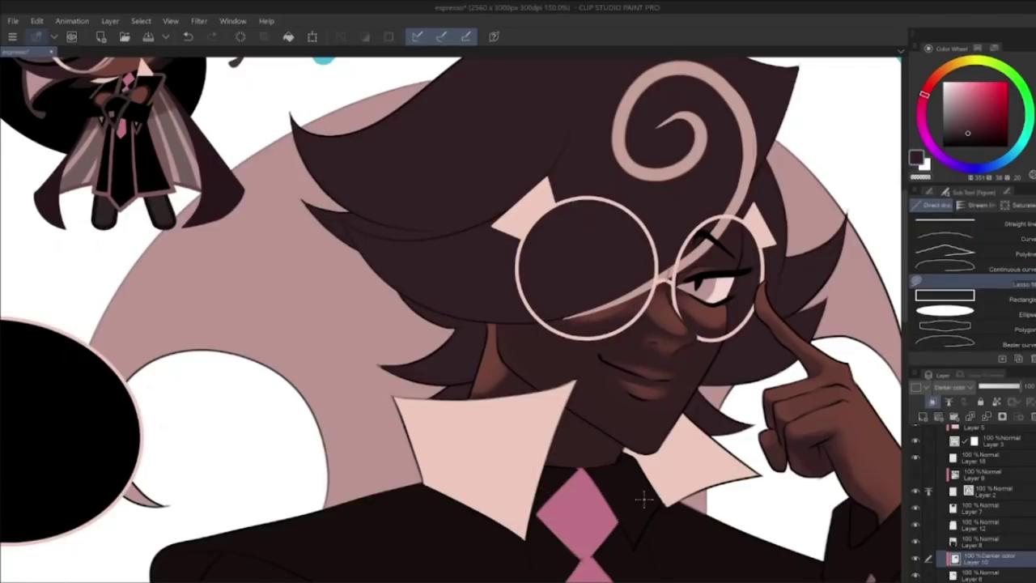
{"action": "scroll", "coordinate": [645, 499], "scroll_direction": "down", "scroll_amount": 1}
{"action": "left_click_drag", "start_coordinate": [786, 450], "coordinate": [600, 396]}
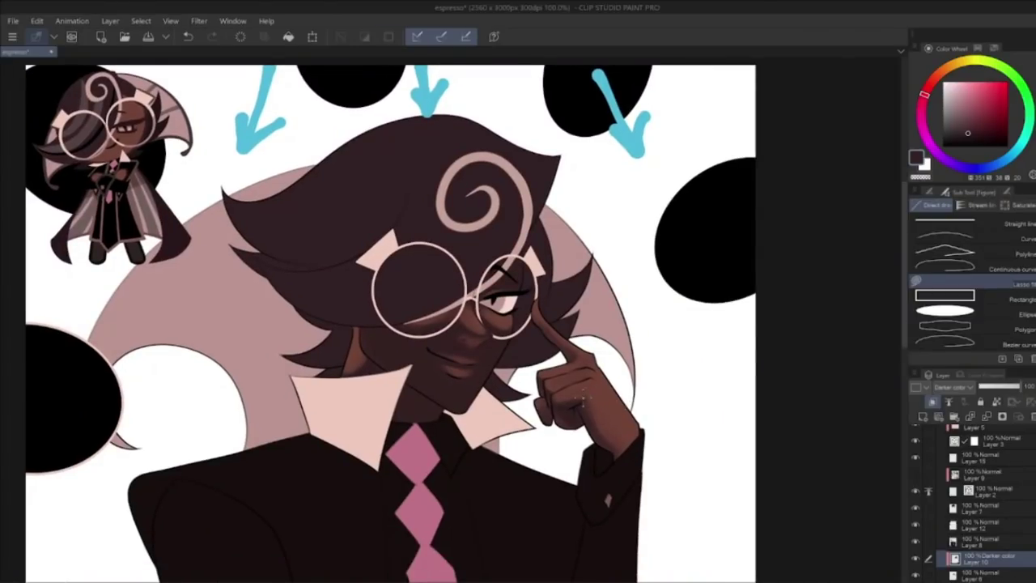
{"action": "left_click_drag", "start_coordinate": [613, 390], "coordinate": [598, 448]}
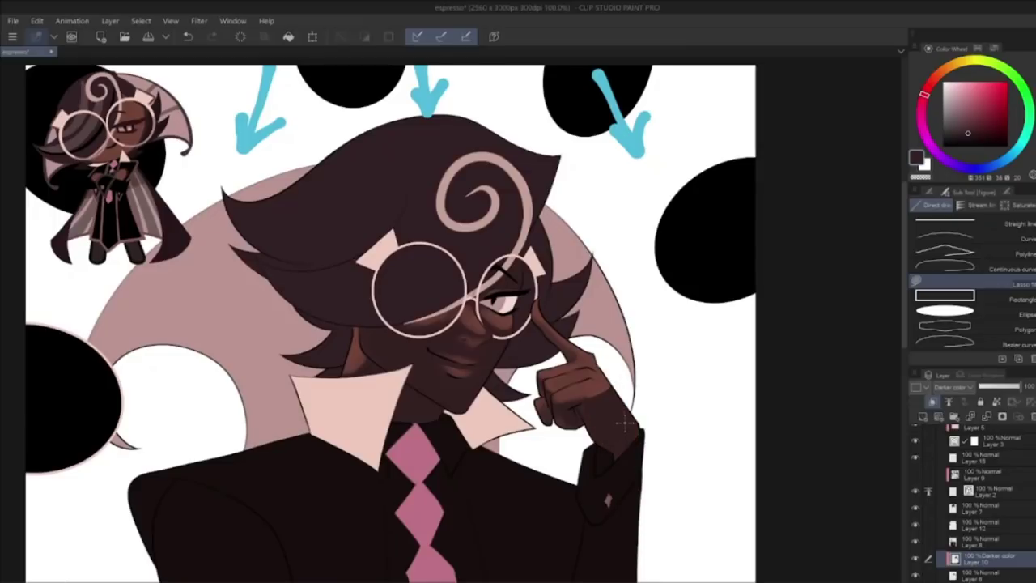
Step: Redo the lasso-filled shadow on the raised hand, trimming it so the outer edge of the back of the hand stays lit
{"action": "key", "text": "ctrl+z"}
{"action": "mouse_move", "coordinate": [599, 392]}
{"action": "left_mouse_down"}
{"action": "mouse_move", "coordinate": [632, 427]}
{"action": "mouse_move", "coordinate": [616, 479]}
{"action": "left_mouse_up"}
{"action": "key", "text": "c"}
{"action": "mouse_move", "coordinate": [541, 380]}
{"action": "left_mouse_down"}
{"action": "mouse_move", "coordinate": [581, 370]}
{"action": "mouse_move", "coordinate": [564, 386]}
{"action": "mouse_move", "coordinate": [587, 379]}
{"action": "mouse_move", "coordinate": [573, 384]}
{"action": "left_mouse_up"}
{"action": "key", "text": "ctrl+z"}
{"action": "key", "text": "ctrl+z"}
{"action": "key", "text": "ctrl+z"}
{"action": "left_click", "coordinate": [920, 176]}
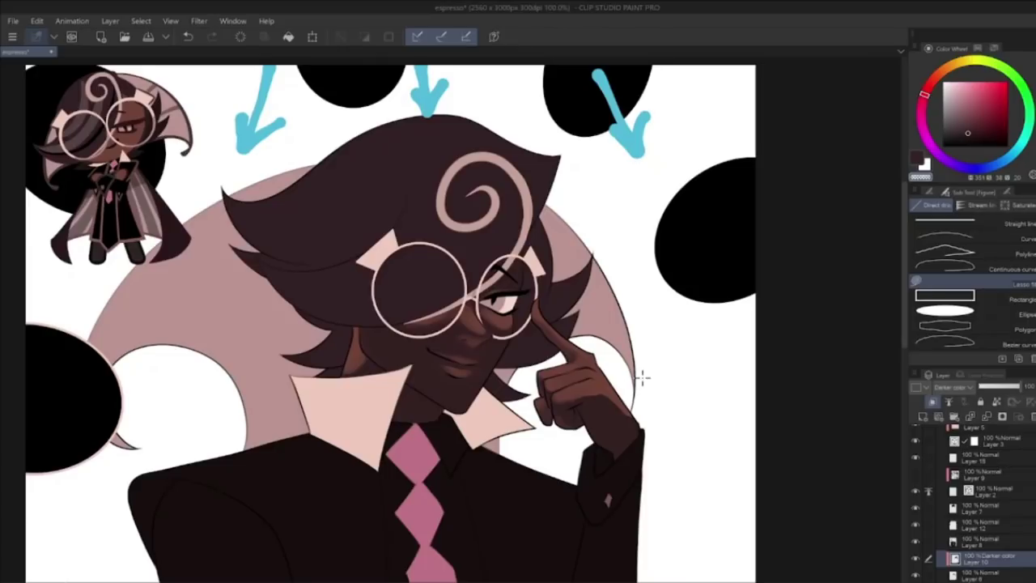
{"action": "key", "text": "b"}
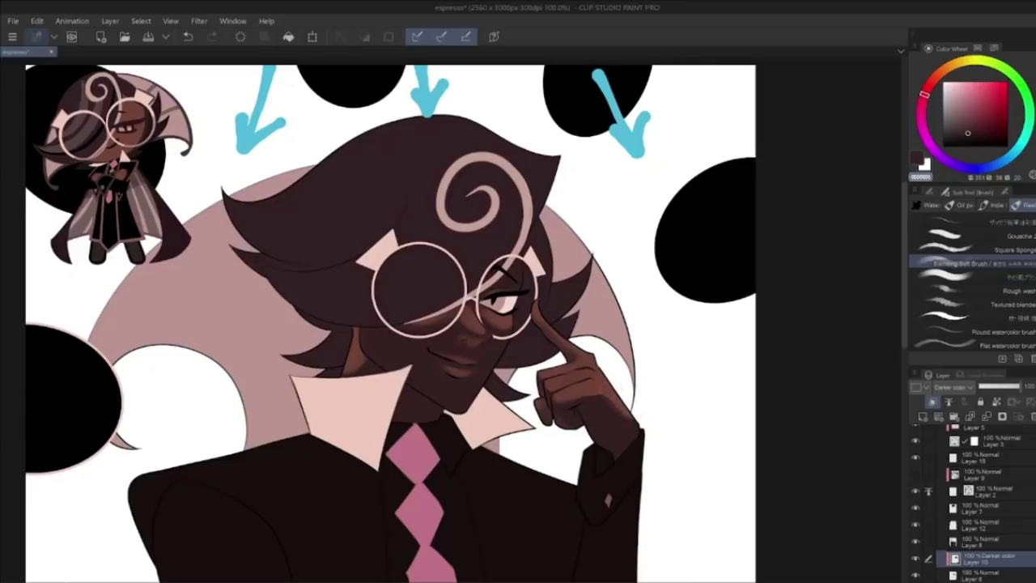
{"action": "left_click", "coordinate": [186, 35]}
{"action": "key", "text": "ctrl+y"}
Step: Blend the shadow edge below the knuckles of the lower hand, undoing the unwanted strokes
{"action": "left_click_drag", "start_coordinate": [904, 202], "coordinate": [883, 320]}
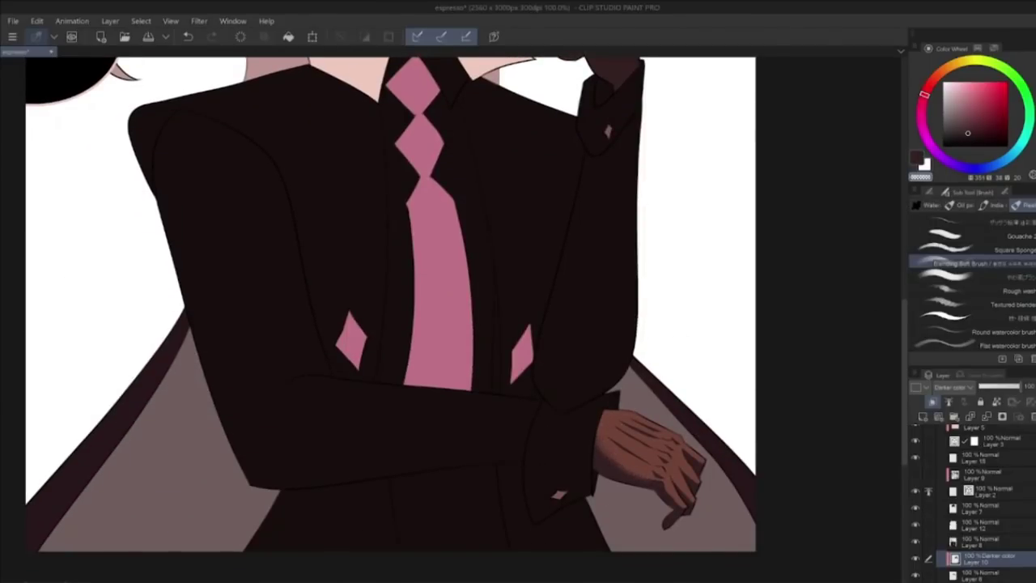
{"action": "key", "text": "j"}
{"action": "scroll", "coordinate": [630, 379], "scroll_direction": "up", "scroll_amount": 3}
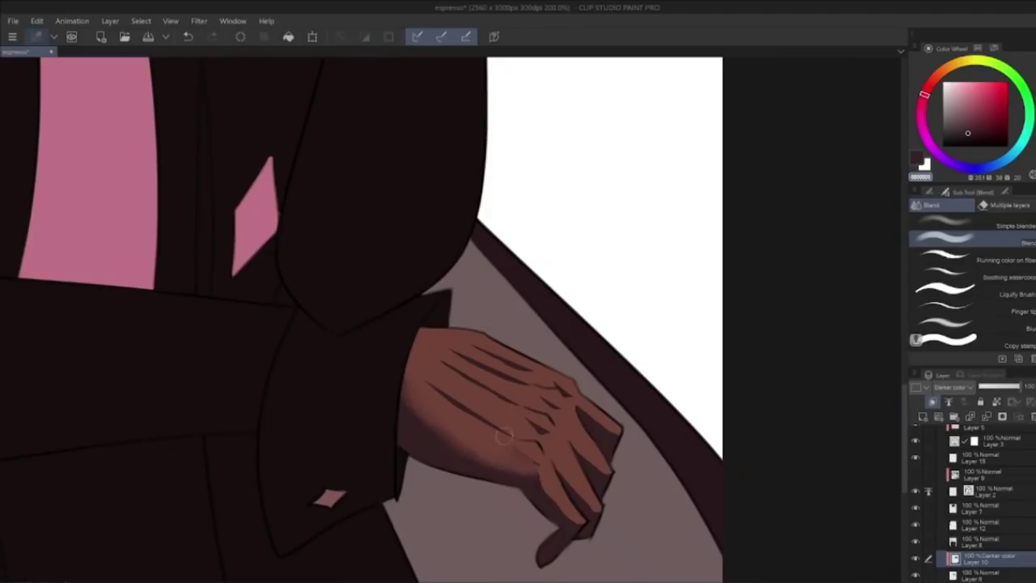
{"action": "key", "text": "ctrl+z"}
{"action": "mouse_move", "coordinate": [559, 438]}
{"action": "left_mouse_down"}
{"action": "mouse_move", "coordinate": [573, 465]}
{"action": "mouse_move", "coordinate": [544, 470]}
{"action": "mouse_move", "coordinate": [544, 488]}
{"action": "mouse_move", "coordinate": [576, 520]}
{"action": "left_mouse_up"}
{"action": "key", "text": "ctrl+z"}
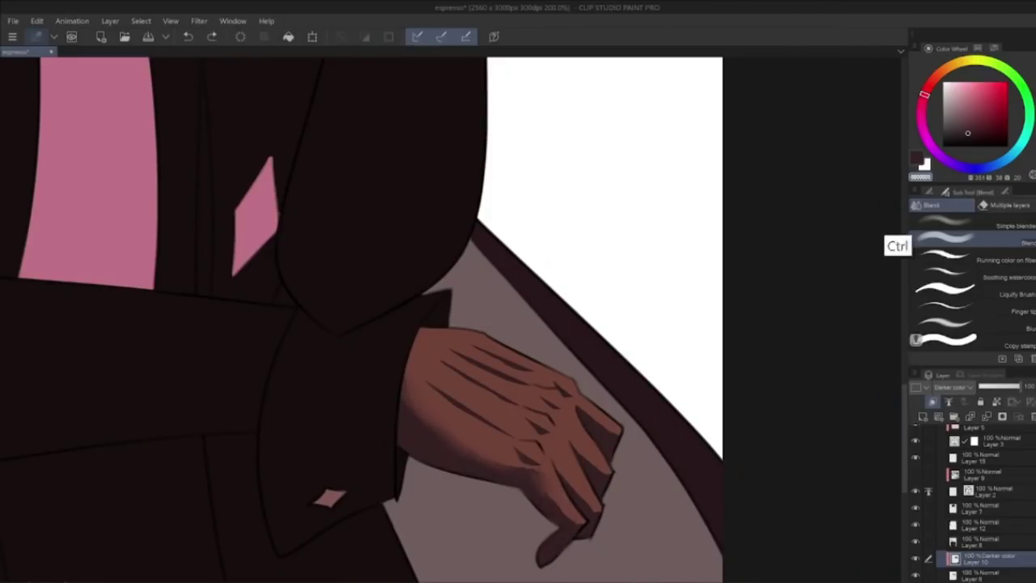
Step: Rework the shadow edge along the underside of the lower hand with the Blending Soft Brush, using skin and dark shadow colours
{"action": "key", "text": "b"}
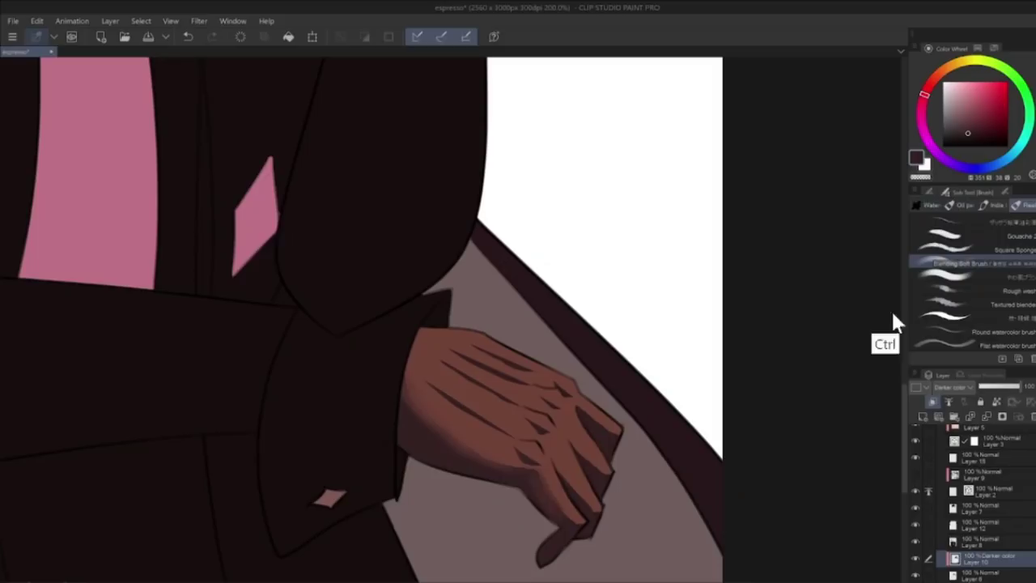
{"action": "left_click", "coordinate": [528, 491], "text": "alt"}
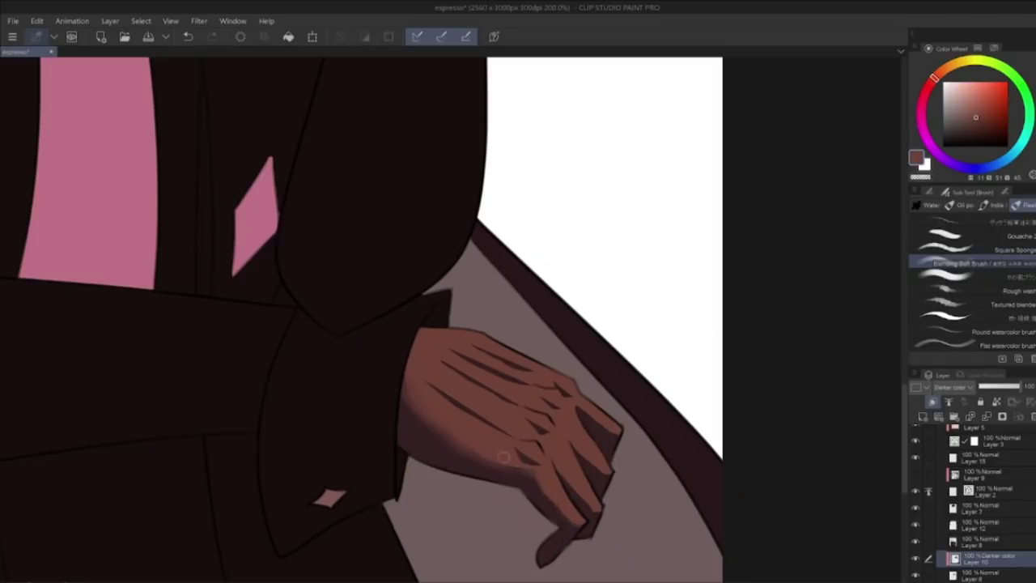
{"action": "left_click", "coordinate": [992, 48]}
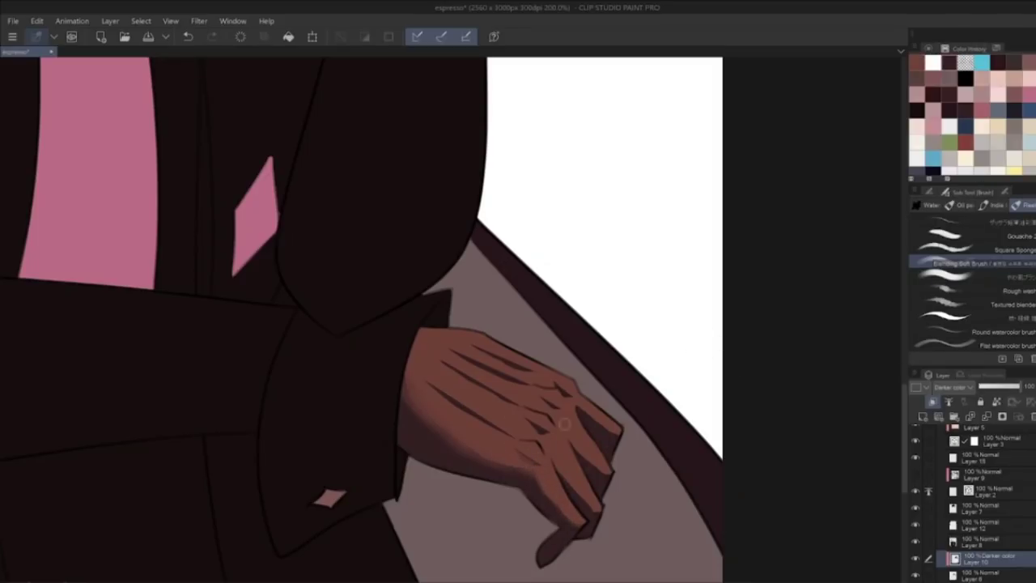
{"action": "mouse_move", "coordinate": [524, 461]}
{"action": "left_mouse_down"}
{"action": "mouse_move", "coordinate": [537, 473]}
{"action": "mouse_move", "coordinate": [485, 456]}
{"action": "left_mouse_up"}
{"action": "key", "text": "ctrl+z"}
{"action": "left_click", "coordinate": [949, 62]}
{"action": "key", "text": "ctrl+z"}
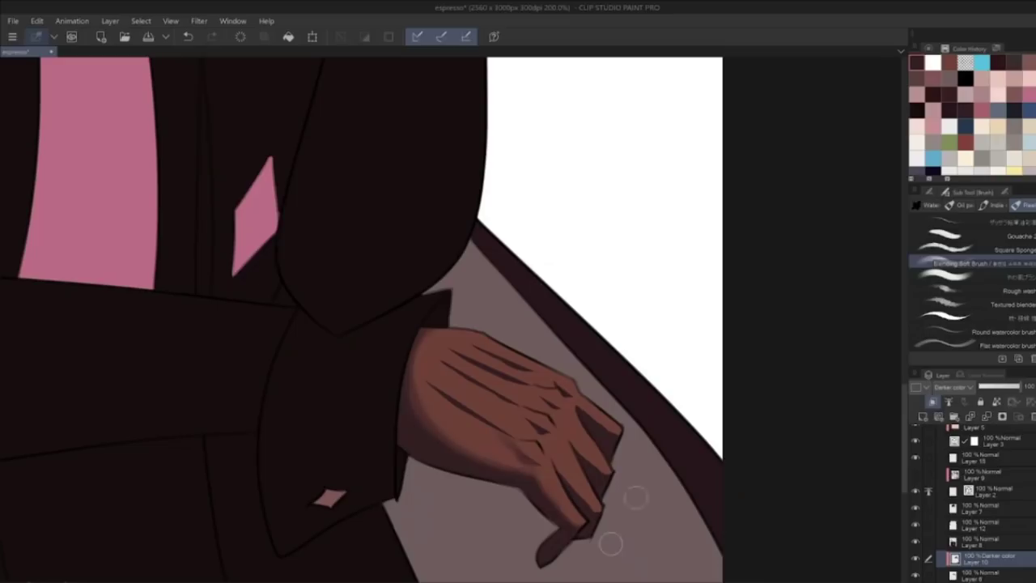
Step: Set Layer 10 to Normal blending and paint over the lowest tendon crease on the lower hand with the skin tone
{"action": "left_click", "coordinate": [964, 387]}
{"action": "left_click", "coordinate": [962, 81]}
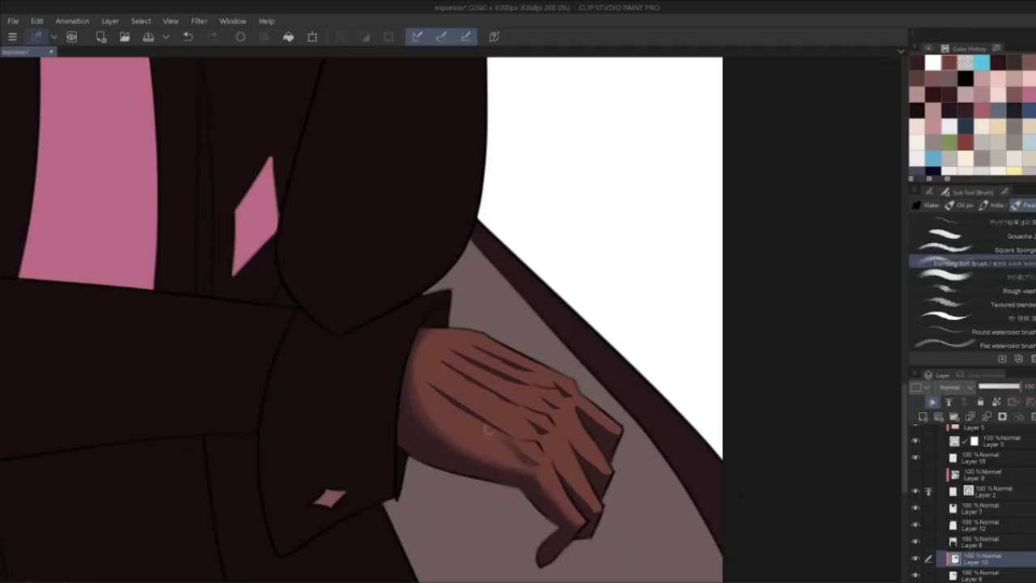
{"action": "left_click_drag", "start_coordinate": [470, 409], "coordinate": [487, 420]}
{"action": "key", "text": "ctrl+z"}
{"action": "left_click_drag", "start_coordinate": [433, 386], "coordinate": [443, 397]}
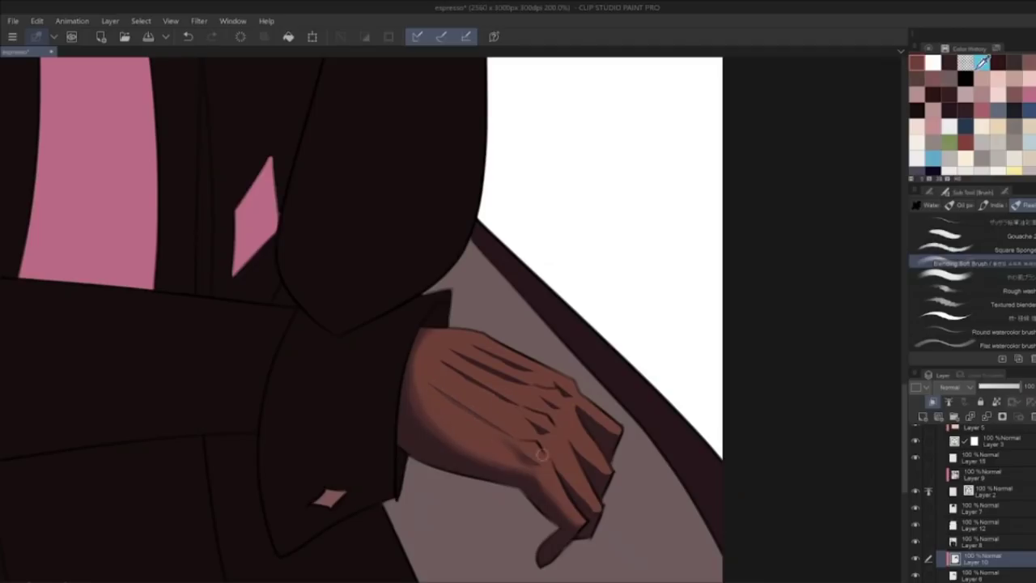
{"action": "left_click", "coordinate": [952, 60]}
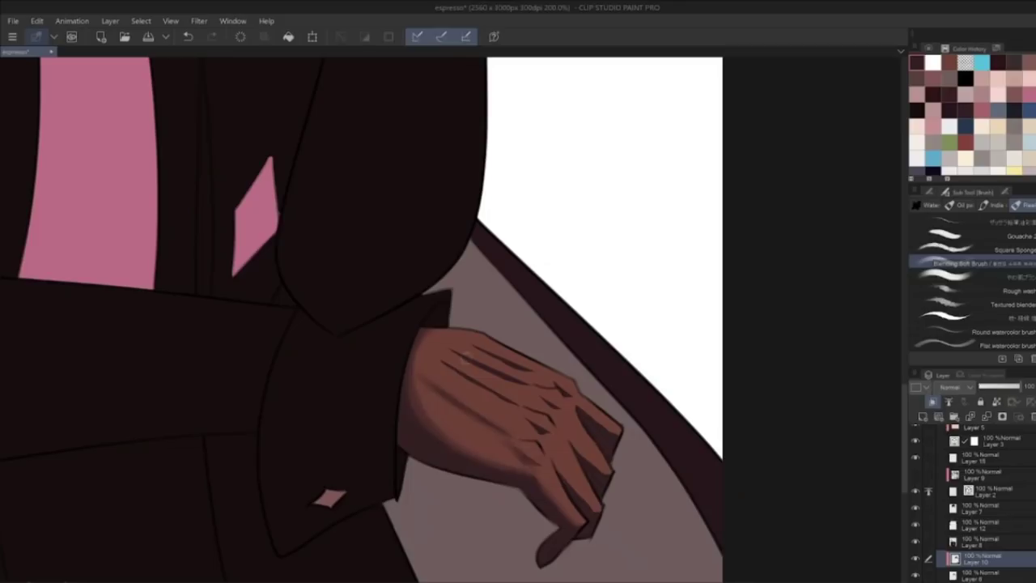
{"action": "key", "text": "ctrl+z"}
Step: Blend the tendon creases on the back of the lower hand into soft shadows
{"action": "key", "text": "u"}
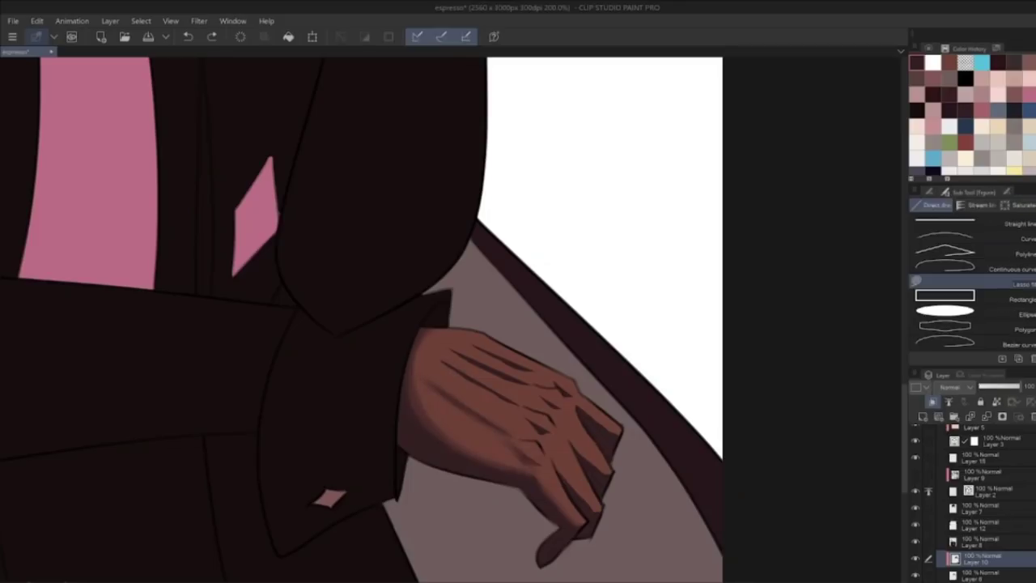
{"action": "key", "text": "j"}
{"action": "mouse_move", "coordinate": [431, 371]}
{"action": "left_mouse_down"}
{"action": "mouse_move", "coordinate": [417, 372]}
{"action": "mouse_move", "coordinate": [479, 411]}
{"action": "left_mouse_up"}
{"action": "key", "text": "ctrl+z"}
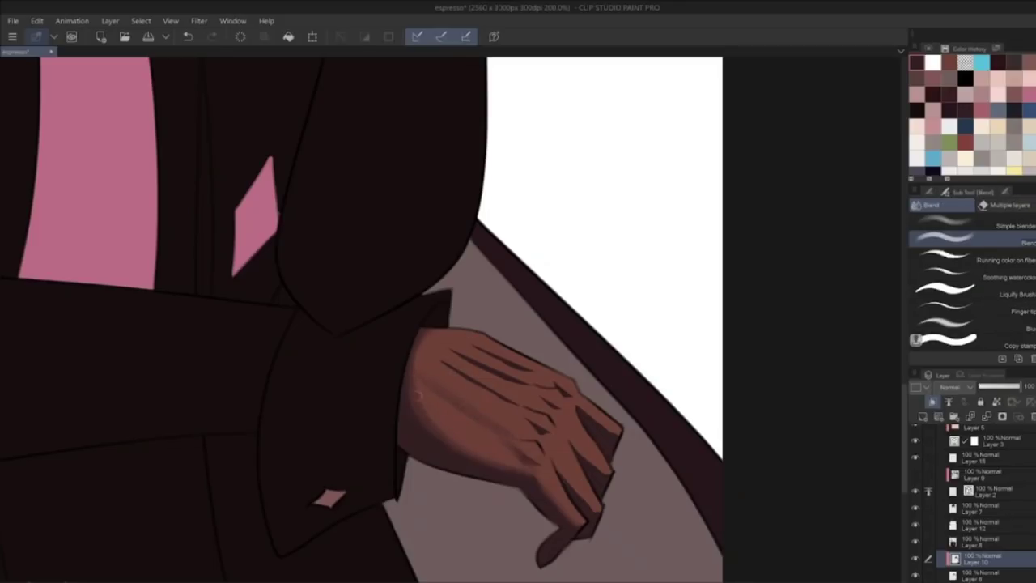
{"action": "left_click_drag", "start_coordinate": [445, 358], "coordinate": [526, 410]}
{"action": "left_click_drag", "start_coordinate": [470, 338], "coordinate": [518, 377]}
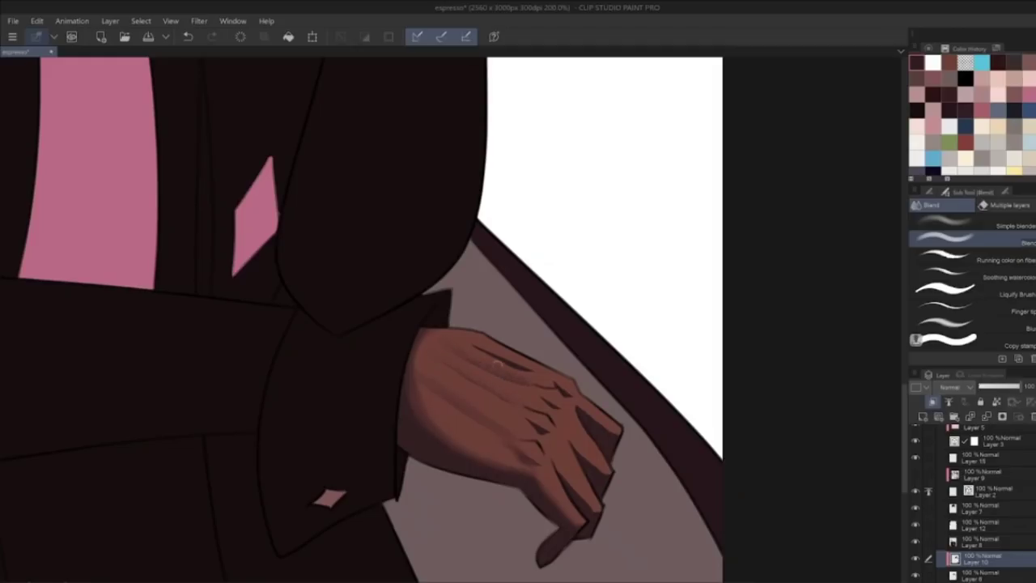
{"action": "left_click_drag", "start_coordinate": [531, 369], "coordinate": [476, 346]}
{"action": "left_click_drag", "start_coordinate": [536, 365], "coordinate": [497, 344]}
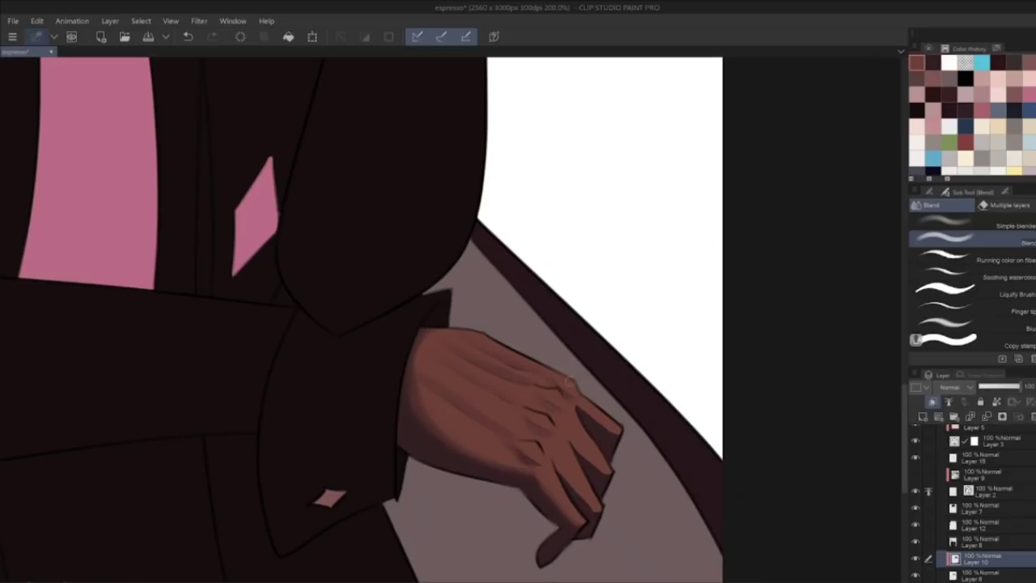
Step: Brush the skin tone over the tendons, knuckles and finger shadows of the lower hand to soften them
{"action": "key", "text": "b"}
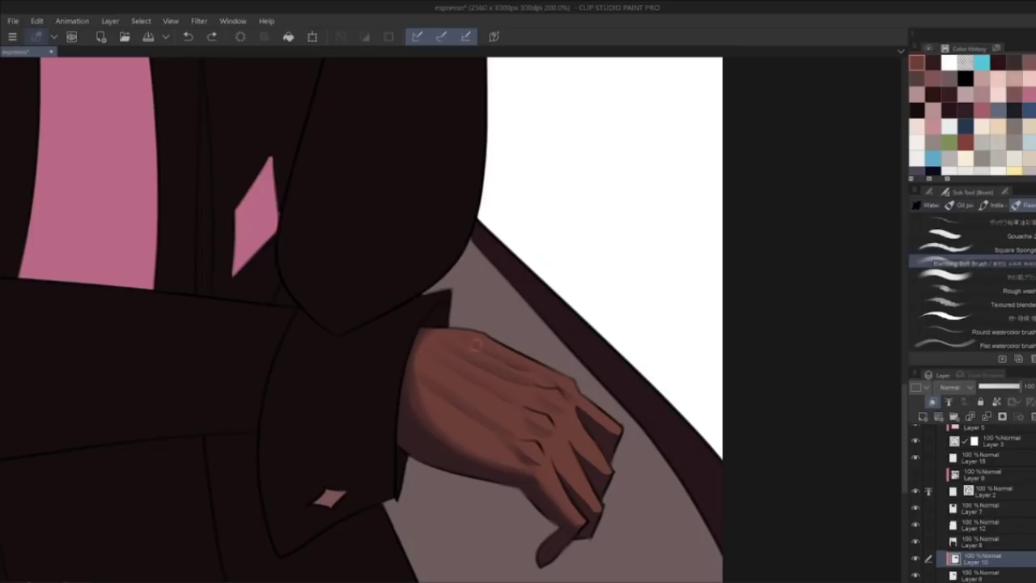
{"action": "left_click_drag", "start_coordinate": [484, 354], "coordinate": [511, 371]}
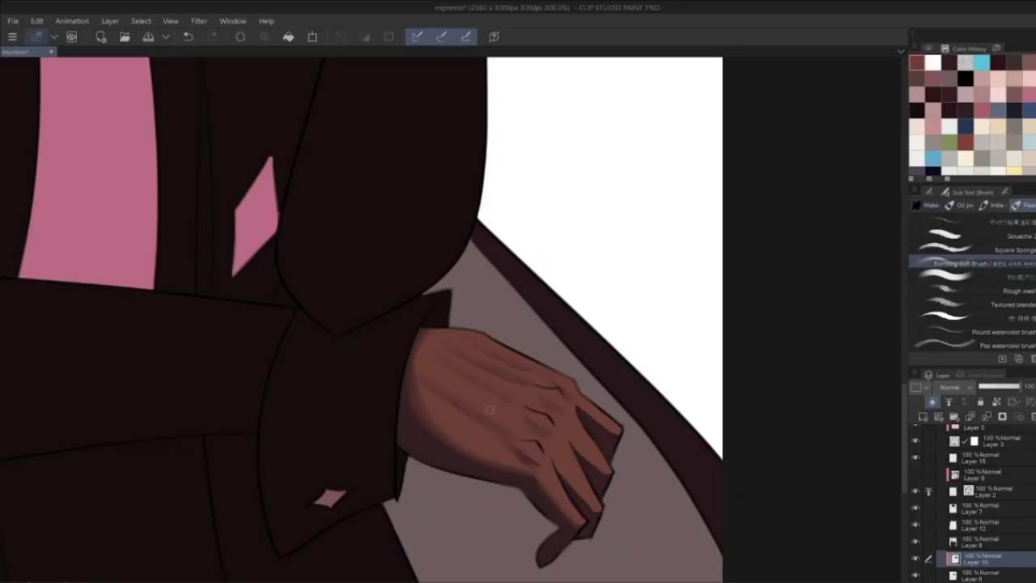
{"action": "key", "text": "ctrl+z"}
{"action": "left_click_drag", "start_coordinate": [519, 446], "coordinate": [529, 453]}
{"action": "left_click_drag", "start_coordinate": [596, 421], "coordinate": [615, 431]}
{"action": "key", "text": "ctrl+z"}
{"action": "key", "text": "ctrl+y"}
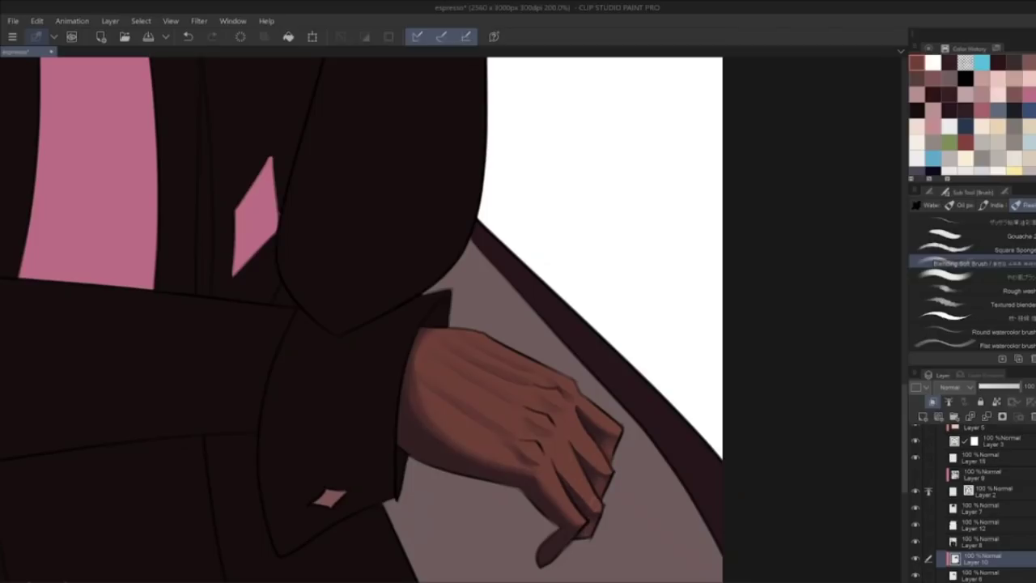
Step: Reshape the finger and upper knuckle shading of the lower hand with the dark shadow colour
{"action": "left_click", "coordinate": [945, 68]}
{"action": "left_click", "coordinate": [946, 67]}
{"action": "left_click_drag", "start_coordinate": [585, 472], "coordinate": [571, 491]}
{"action": "left_click", "coordinate": [946, 67]}
{"action": "key", "text": "ctrl+z"}
{"action": "key", "text": "ctrl+y"}
{"action": "left_click", "coordinate": [948, 66]}
{"action": "left_click", "coordinate": [949, 65]}
{"action": "key", "text": "ctrl+z"}
{"action": "left_click_drag", "start_coordinate": [526, 374], "coordinate": [560, 385]}
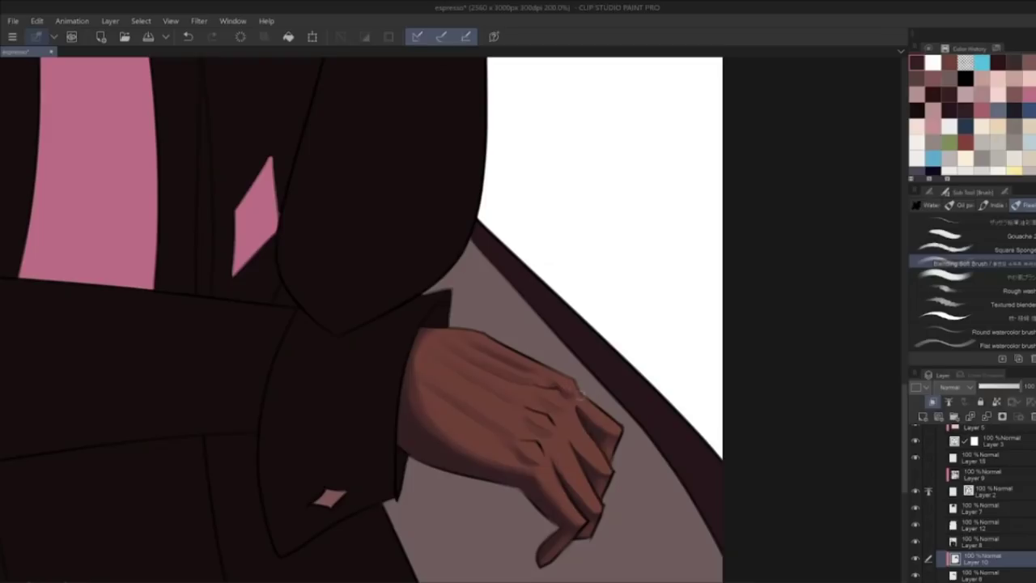
Step: Refine the middle and lower knuckle shadows of the lower hand, switching between the shadow and skin colours
{"action": "key", "text": "ctrl+z"}
{"action": "key", "text": "ctrl+y"}
{"action": "key", "text": "ctrl+z"}
{"action": "left_click_drag", "start_coordinate": [517, 413], "coordinate": [532, 425]}
{"action": "key", "text": "ctrl+z"}
{"action": "left_click", "coordinate": [950, 64]}
{"action": "left_click", "coordinate": [949, 63]}
{"action": "left_click_drag", "start_coordinate": [498, 441], "coordinate": [492, 441]}
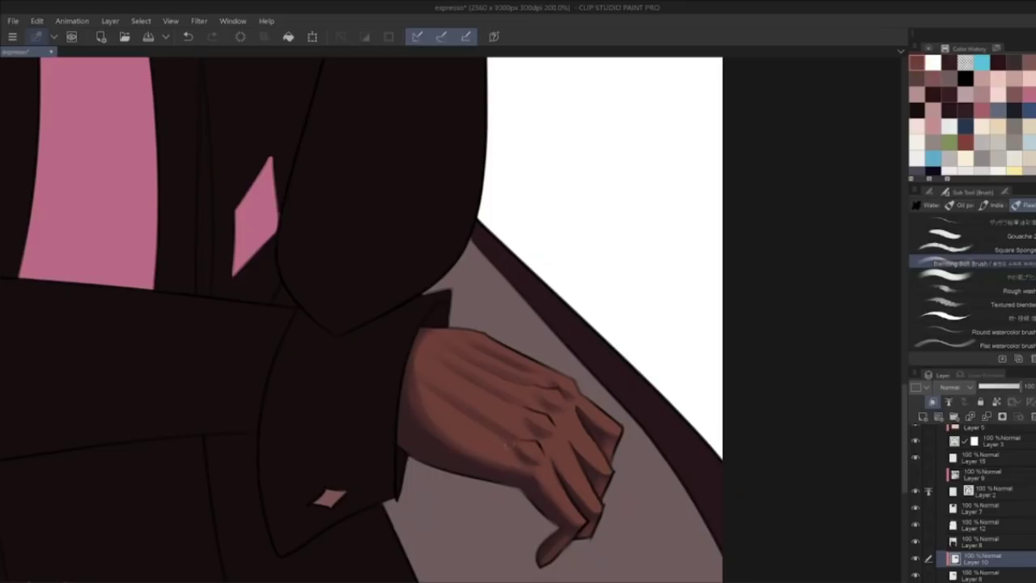
Step: Rework the shadow on the wrist side of the lower hand beside the cuff
{"action": "scroll", "coordinate": [902, 289], "scroll_direction": "up", "scroll_amount": 5}
{"action": "left_click_drag", "start_coordinate": [902, 259], "coordinate": [902, 243]}
{"action": "scroll", "coordinate": [695, 365], "scroll_direction": "down", "scroll_amount": 2}
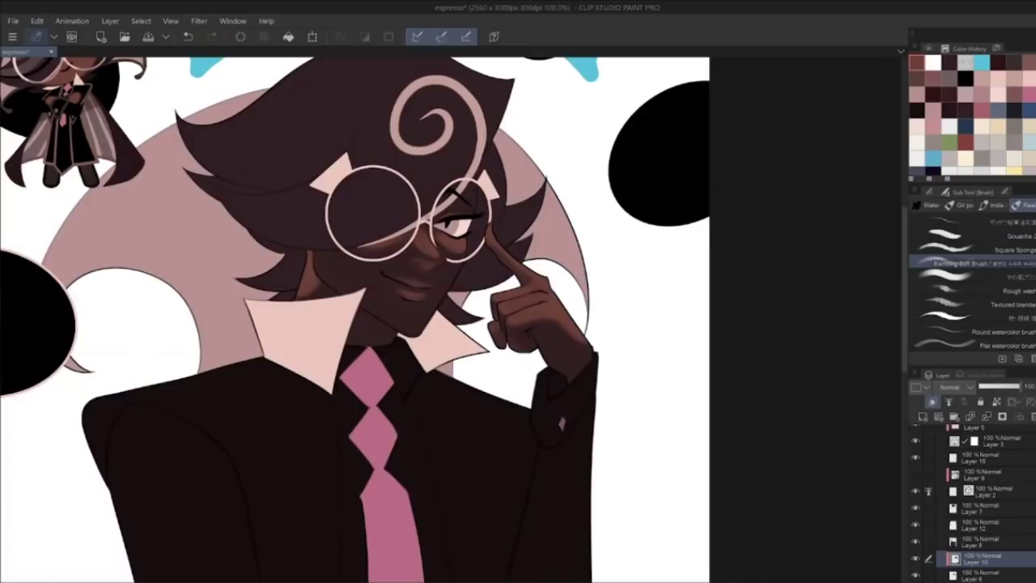
{"action": "left_click_drag", "start_coordinate": [695, 485], "coordinate": [666, 131]}
{"action": "left_click_drag", "start_coordinate": [693, 408], "coordinate": [647, 396]}
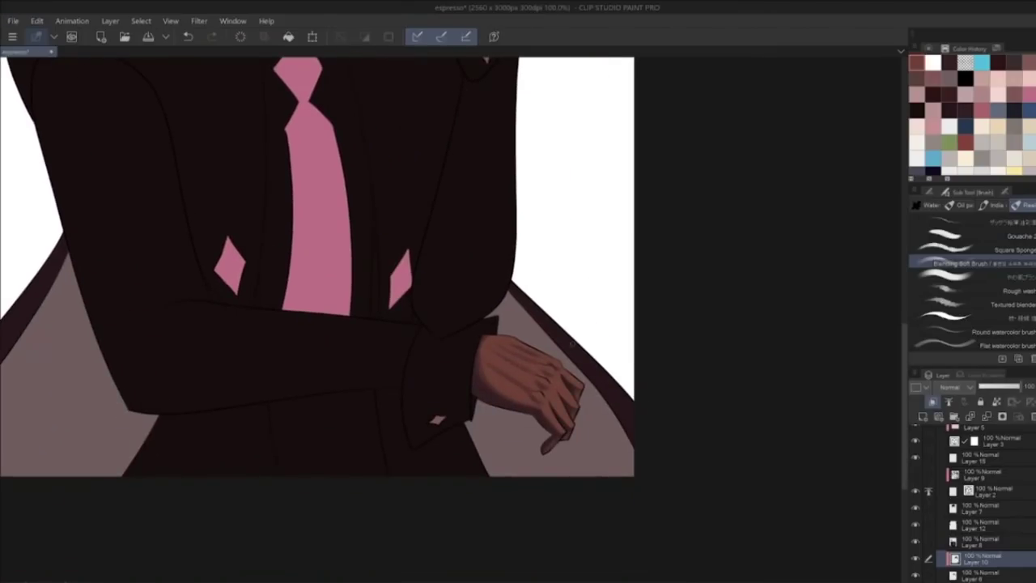
{"action": "left_click", "coordinate": [950, 62]}
{"action": "left_click", "coordinate": [916, 62]}
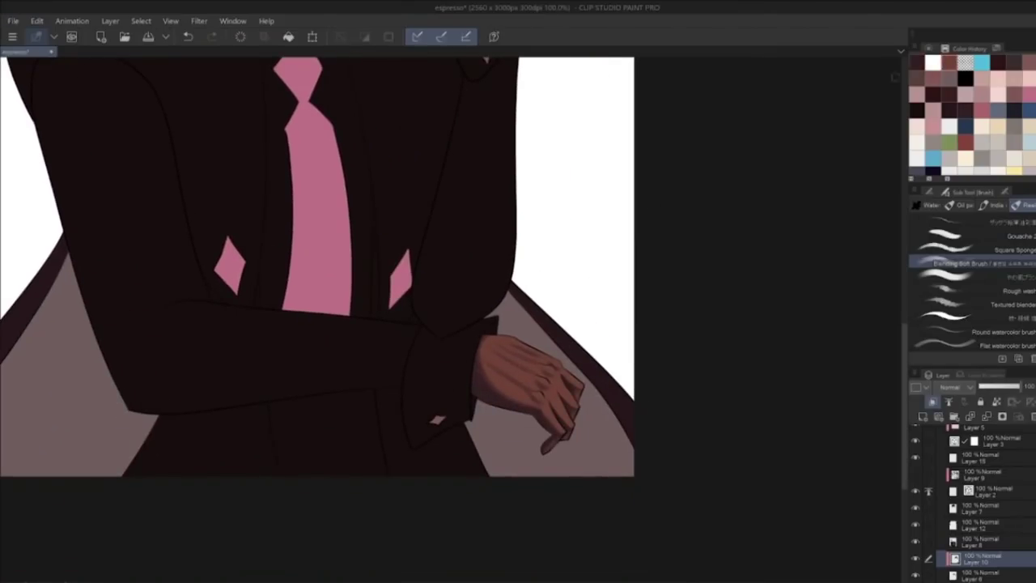
{"action": "key", "text": "ctrl+z"}
{"action": "key", "text": "ctrl+z"}
{"action": "left_click_drag", "start_coordinate": [481, 393], "coordinate": [503, 411]}
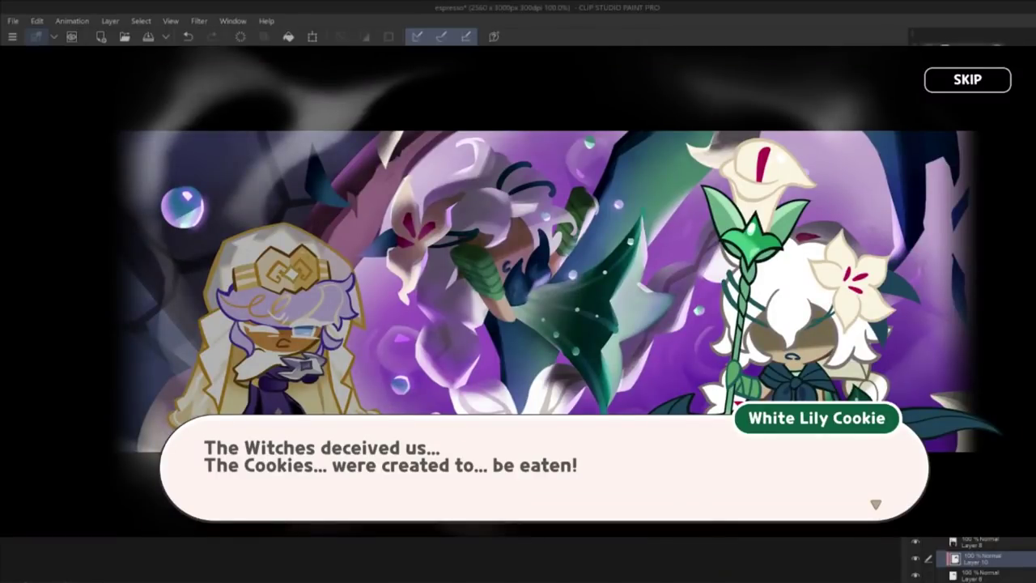
Step: Try a short stroke on the top of the lower hand where it leaves the cuff
{"action": "key", "text": "ctrl+plus"}
{"action": "key", "text": "ctrl+minus"}
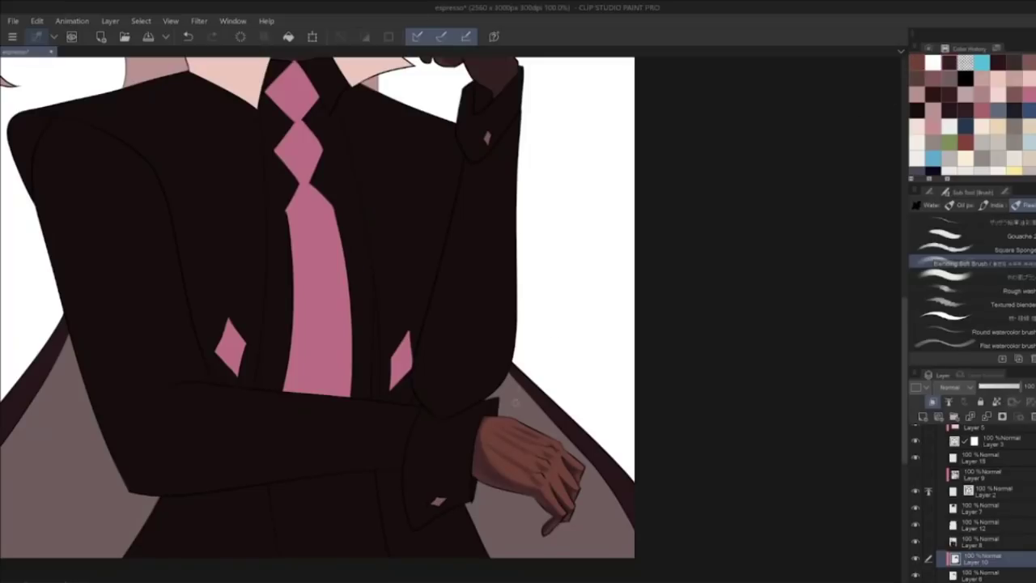
{"action": "left_click_drag", "start_coordinate": [491, 428], "coordinate": [485, 442]}
{"action": "key", "text": "ctrl+z"}
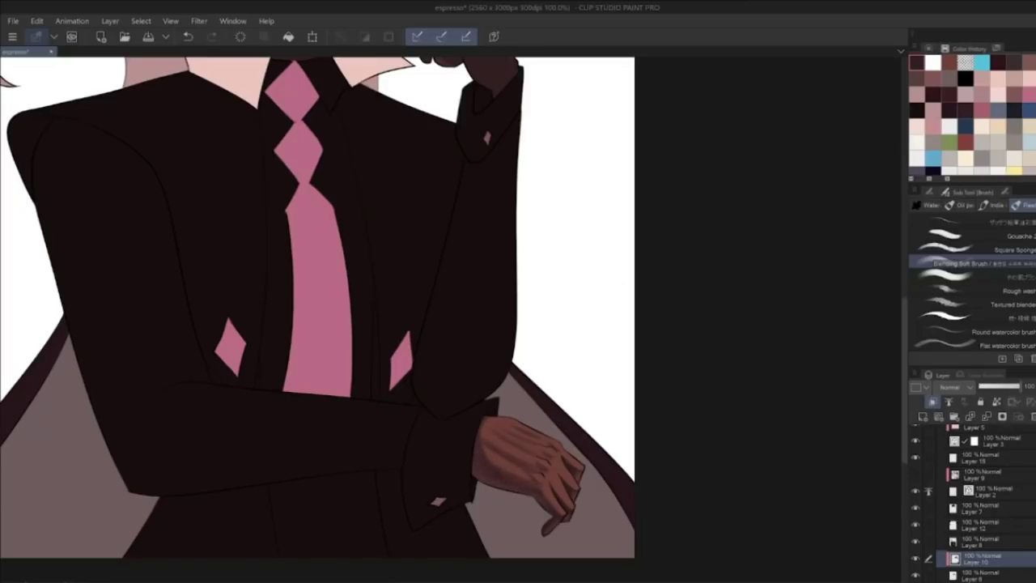
Step: Undo the last strokes and soften the shadow on the raised hand's wrist above the cuff
{"action": "key", "text": "ctrl+z"}
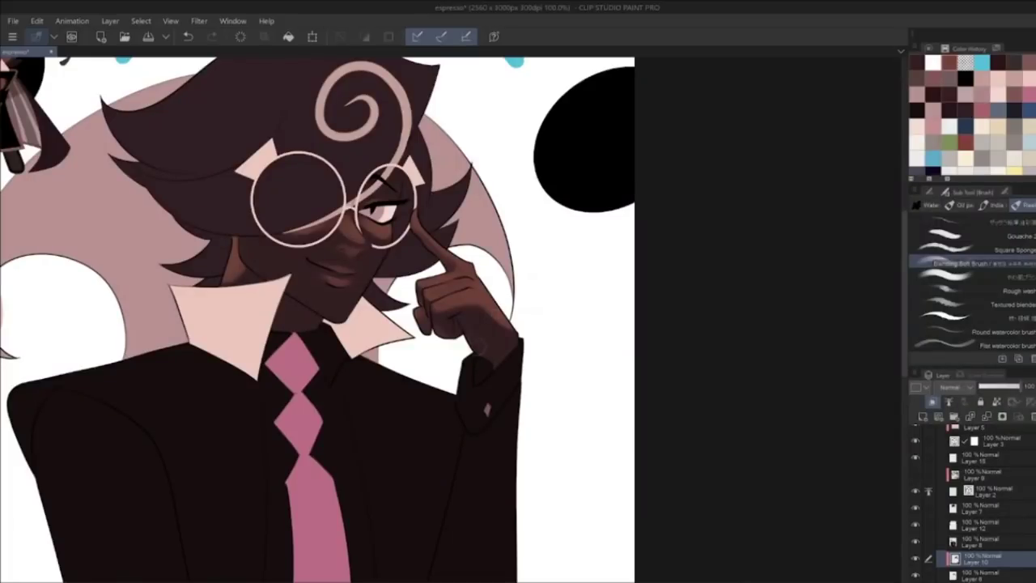
{"action": "key", "text": "ctrl+z"}
{"action": "left_click_drag", "start_coordinate": [480, 346], "coordinate": [485, 361]}
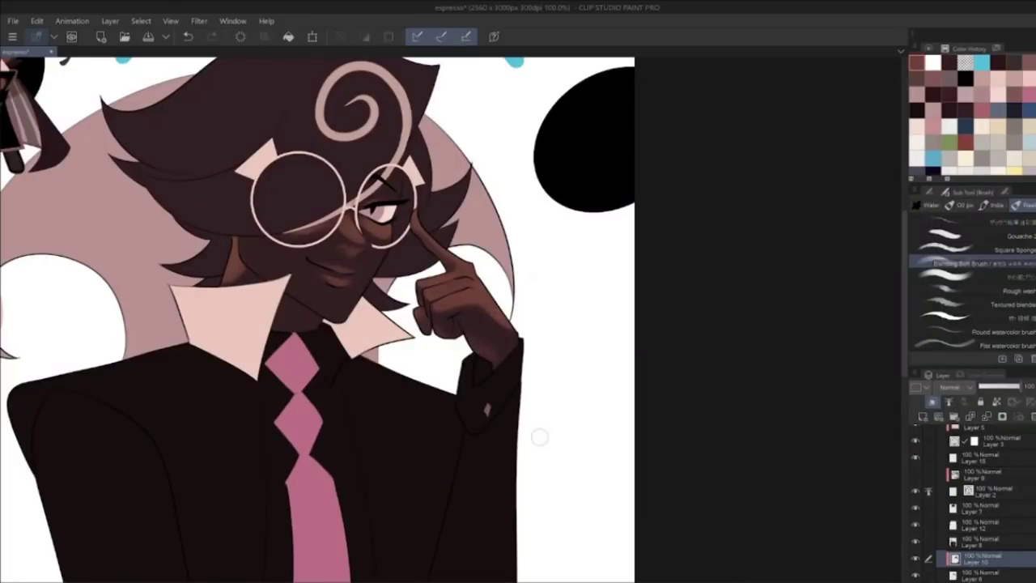
Step: Brush soft skin-tone light onto the shadowed cheek below the large round lens
{"action": "mouse_move", "coordinate": [337, 305]}
{"action": "left_mouse_down"}
{"action": "mouse_move", "coordinate": [445, 344]}
{"action": "mouse_move", "coordinate": [439, 350]}
{"action": "left_mouse_up"}
{"action": "key", "text": "ctrl+z"}
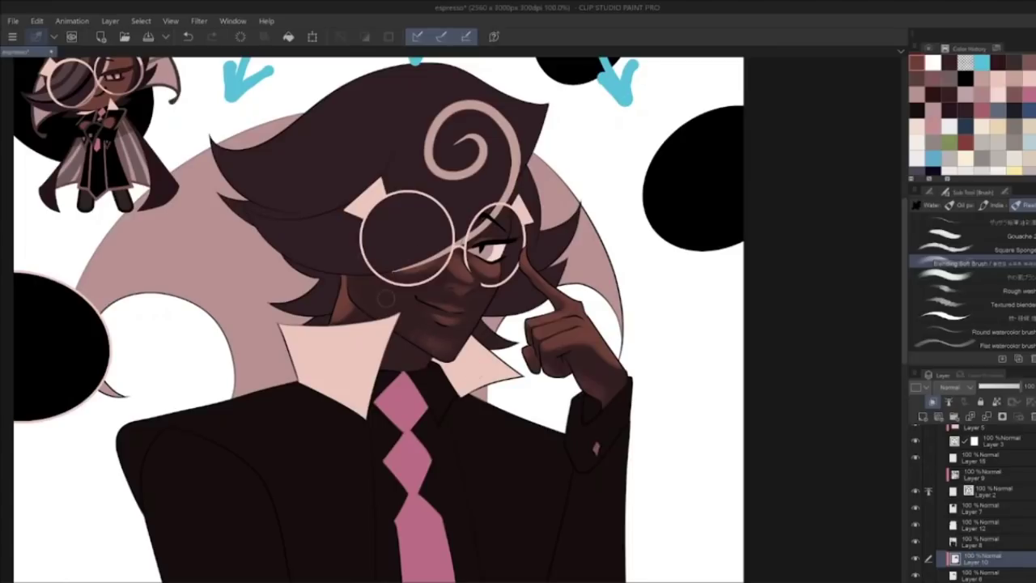
{"action": "key", "text": "ctrl"}
{"action": "key", "text": "ctrl+z"}
{"action": "left_click_drag", "start_coordinate": [377, 296], "coordinate": [383, 300]}
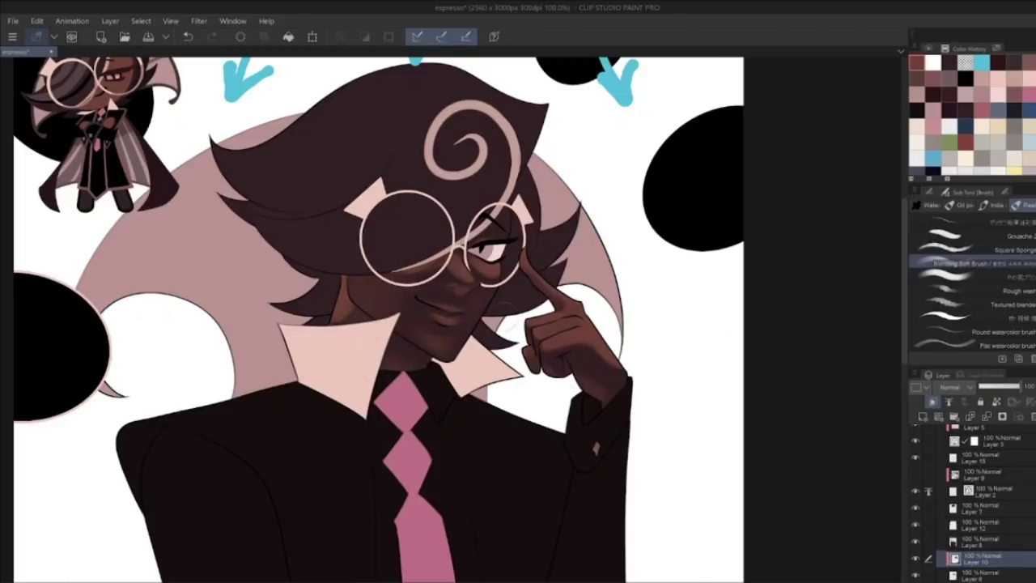
Step: Compare the face with and without the last cheek stroke, keeping the stroke
{"action": "key", "text": "ctrl+z"}
{"action": "key", "text": "ctrl+y"}
{"action": "key", "text": "ctrl+z"}
{"action": "key", "text": "ctrl+y"}
{"action": "key", "text": "ctrl+z"}
{"action": "key", "text": "ctrl+y"}
{"action": "key", "text": "ctrl+z"}
{"action": "key", "text": "ctrl+y"}
Step: Paint the dark shadow colour on the raised index fingertip beside the glasses
{"action": "left_click", "coordinate": [948, 62]}
{"action": "left_click_drag", "start_coordinate": [524, 276], "coordinate": [521, 264]}
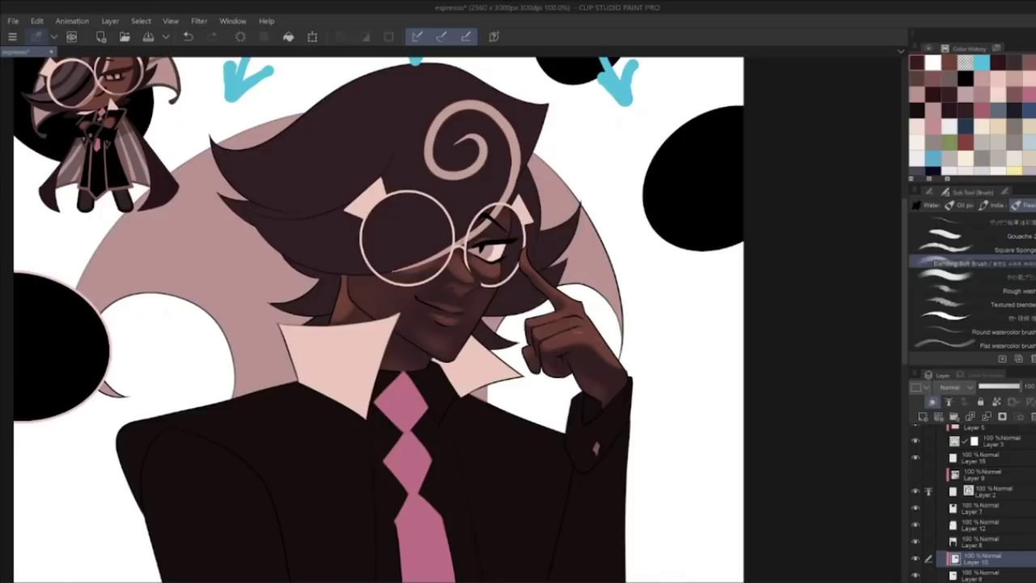
Step: Add a clipped layer above Layer 10 and choose a muted purple for the Soft airbrush
{"action": "key", "text": "i"}
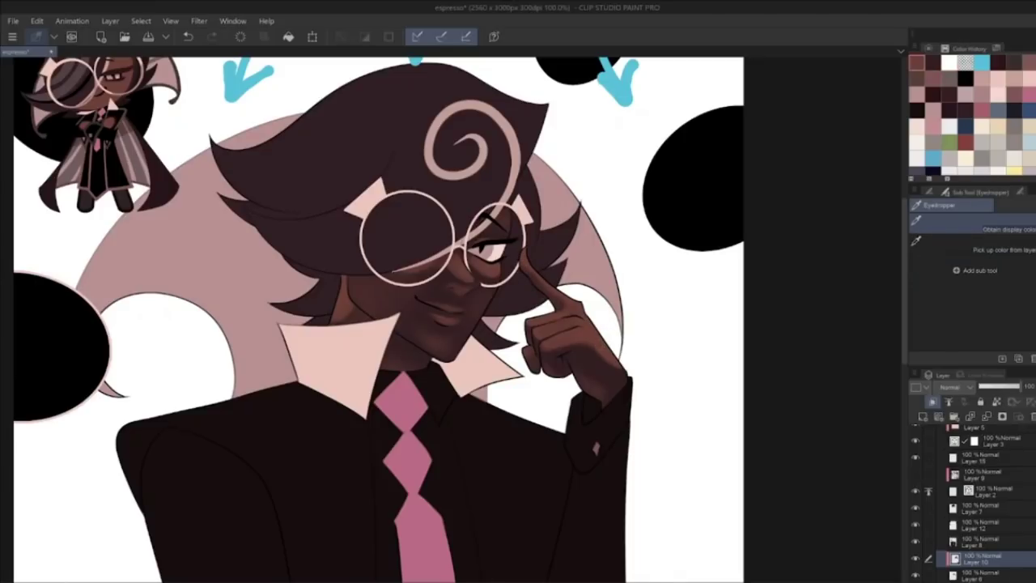
{"action": "scroll", "coordinate": [1012, 486], "scroll_direction": "down", "scroll_amount": 2}
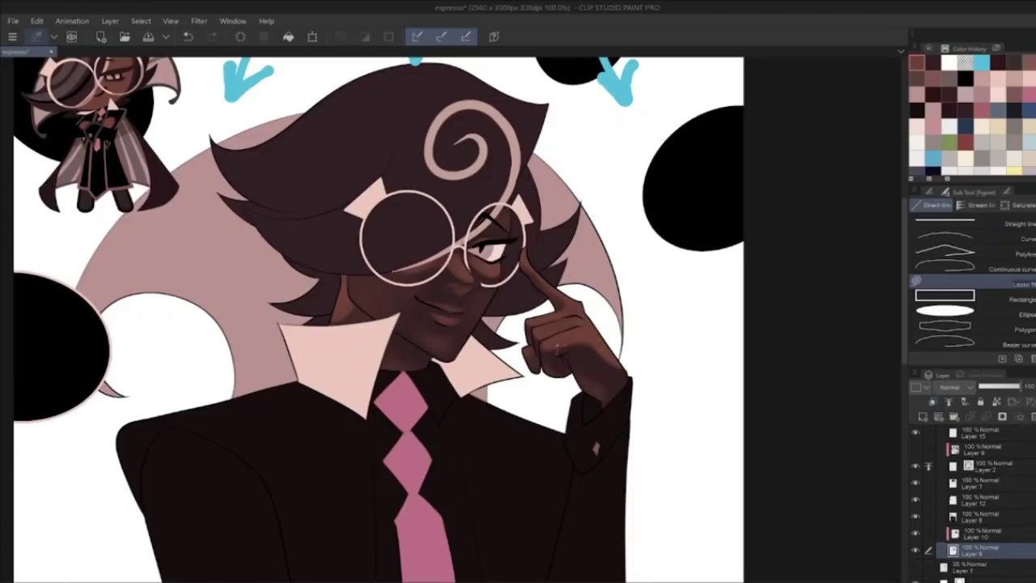
{"action": "mouse_move", "coordinate": [904, 227]}
{"action": "left_mouse_down"}
{"action": "mouse_move", "coordinate": [901, 237]}
{"action": "mouse_move", "coordinate": [896, 221]}
{"action": "left_mouse_up"}
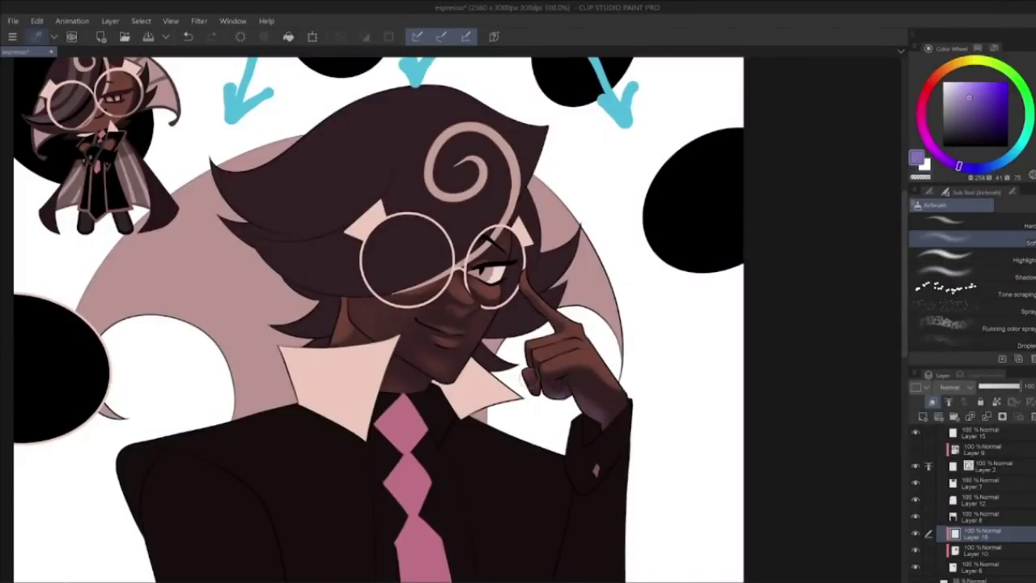
Step: Brush soft purple shading onto the raised hand, comparing the strokes with and without the shading
{"action": "key", "text": "ctrl+z"}
{"action": "key", "text": "p"}
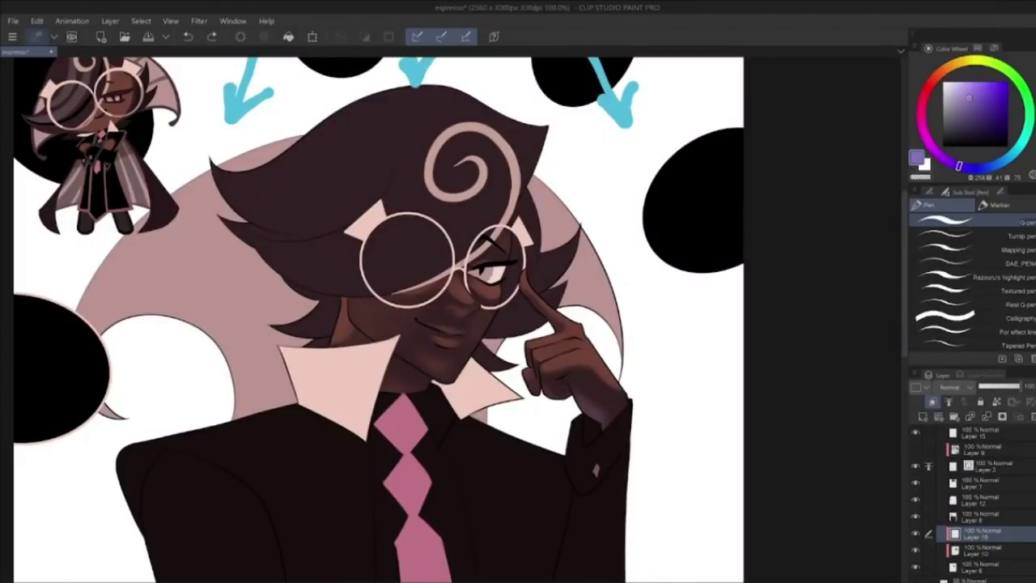
{"action": "key", "text": "b"}
{"action": "mouse_move", "coordinate": [588, 377]}
{"action": "left_mouse_down"}
{"action": "mouse_move", "coordinate": [565, 395]}
{"action": "mouse_move", "coordinate": [539, 395]}
{"action": "left_mouse_up"}
{"action": "key", "text": "ctrl+z"}
{"action": "key", "text": "ctrl+z"}
{"action": "key", "text": "ctrl+z"}
{"action": "key", "text": "ctrl+z"}
{"action": "key", "text": "ctrl+y"}
{"action": "key", "text": "ctrl+z"}
{"action": "key", "text": "ctrl+y"}
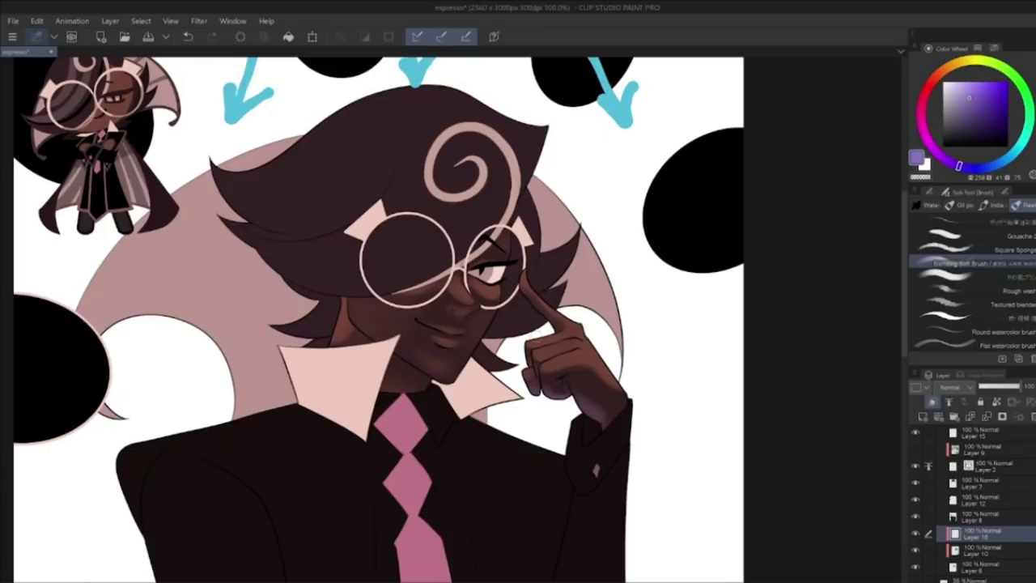
{"action": "key", "text": "ctrl+z"}
Step: Paint purple shading on the cheek beside the ear and along the jaw with the soft blending brush
{"action": "left_click", "coordinate": [915, 159]}
{"action": "left_click_drag", "start_coordinate": [352, 305], "coordinate": [359, 325]}
{"action": "key", "text": "ctrl+z"}
{"action": "left_click_drag", "start_coordinate": [450, 382], "coordinate": [471, 415]}
{"action": "key", "text": "ctrl+z"}
{"action": "key", "text": "ctrl+y"}
{"action": "key", "text": "ctrl+z"}
{"action": "key", "text": "ctrl+y"}
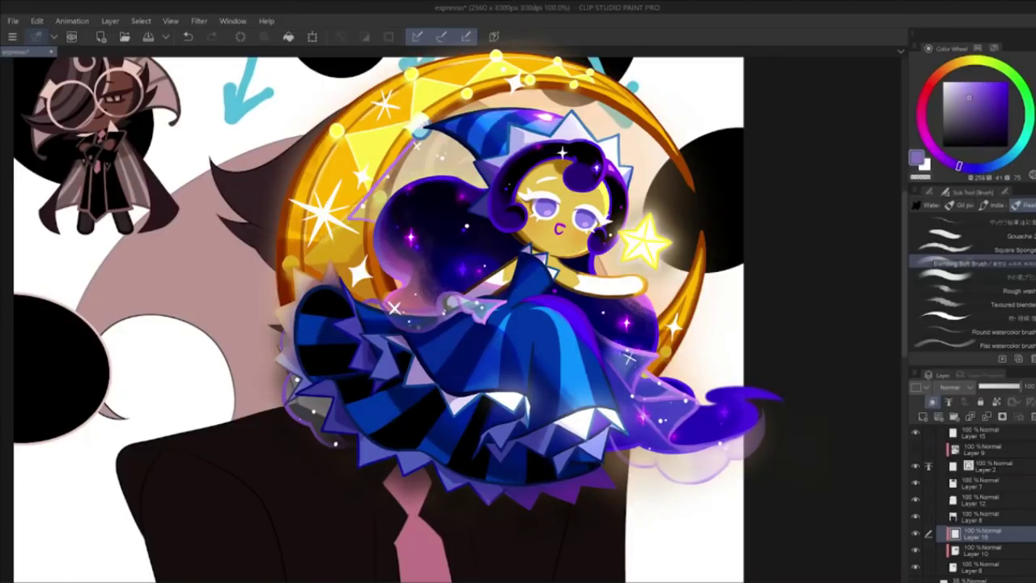
Step: Clean up and blend the purple shading on the face, alternating between transparent colour, the brush and the Blend tool
{"action": "key", "text": "ctrl+z"}
{"action": "key", "text": "ctrl+y"}
{"action": "left_click", "coordinate": [920, 178]}
{"action": "key", "text": "ctrl+z"}
{"action": "key", "text": "ctrl+y"}
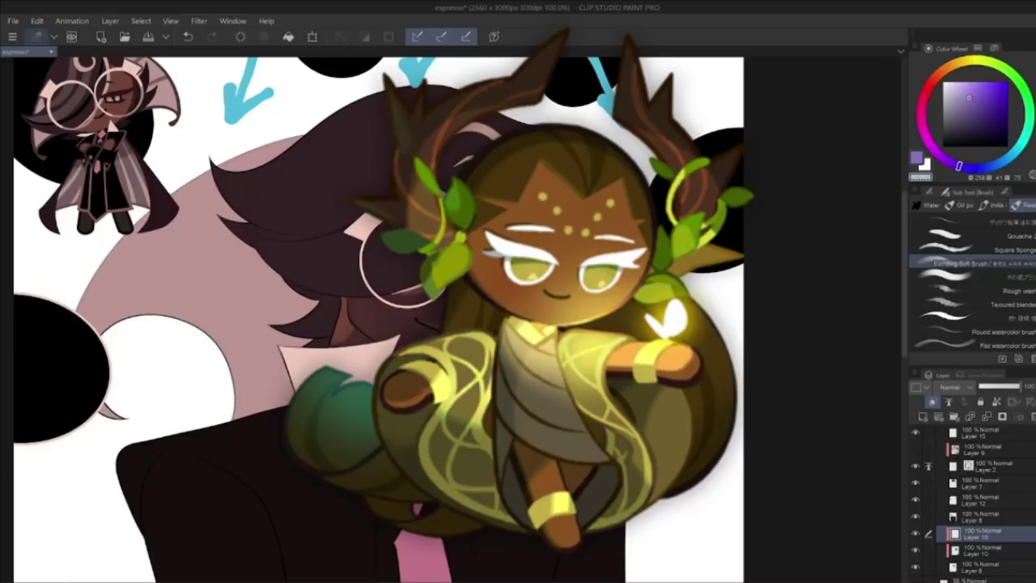
{"action": "key", "text": "j"}
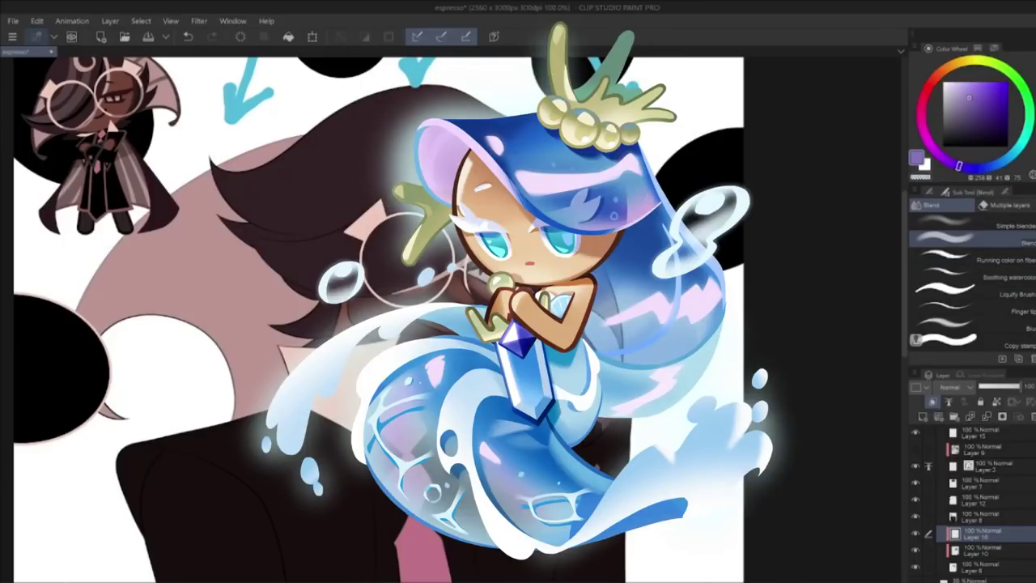
{"action": "key", "text": "b"}
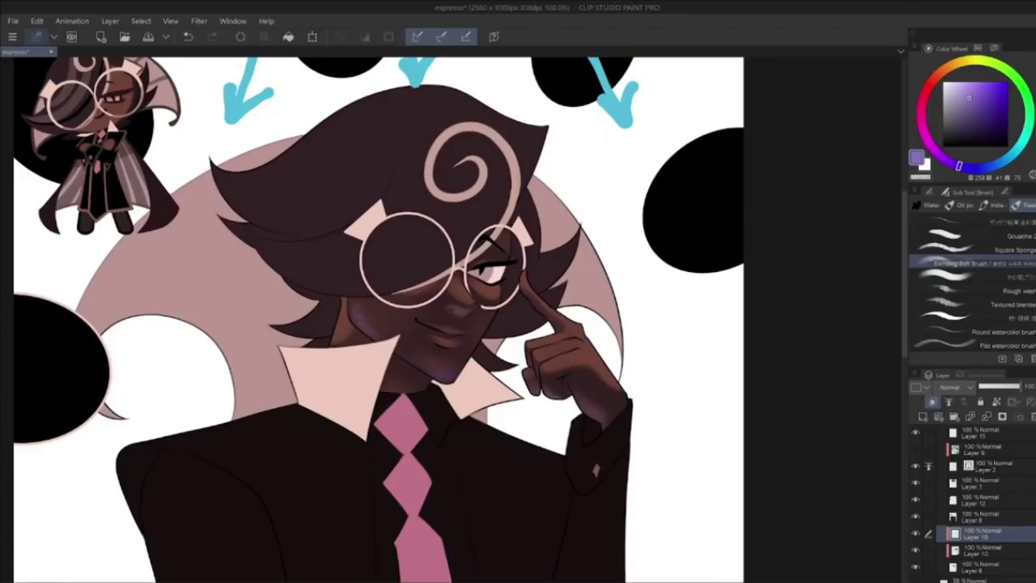
{"action": "key", "text": "j"}
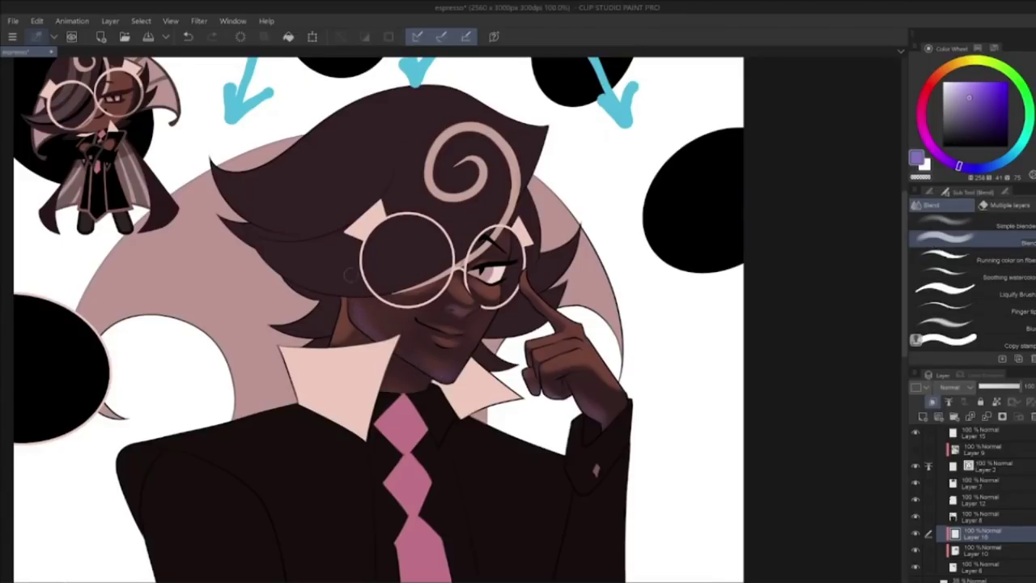
{"action": "key", "text": "b"}
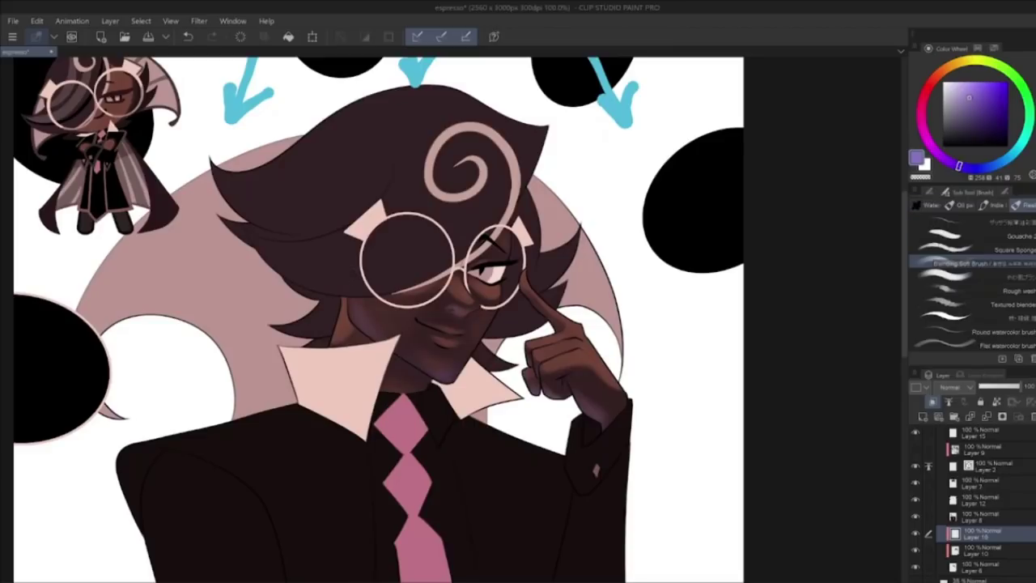
Step: Paint purple shading under the chin and across the neck, and blend it into the skin
{"action": "left_click_drag", "start_coordinate": [681, 382], "coordinate": [758, 345]}
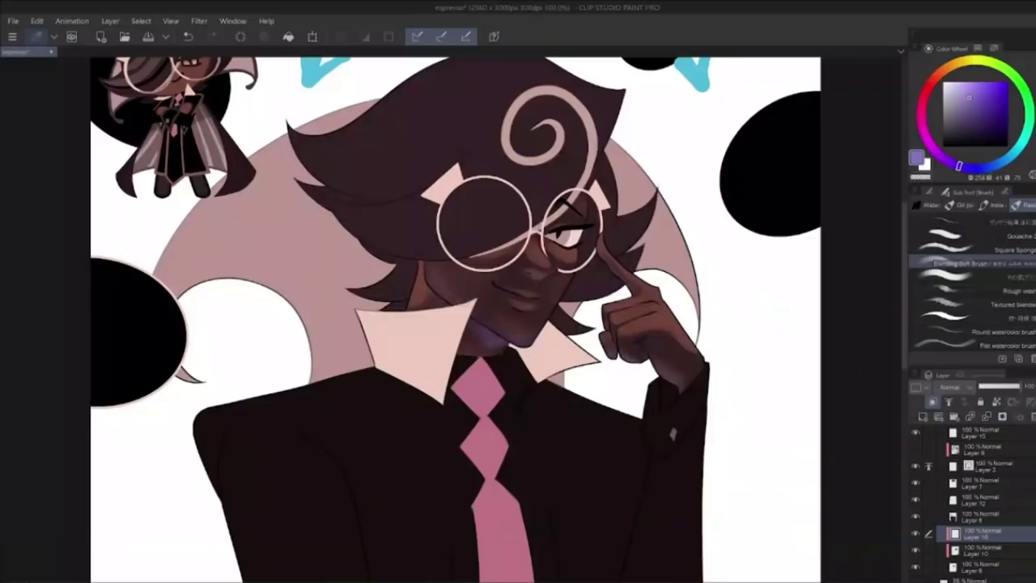
{"action": "left_click_drag", "start_coordinate": [495, 338], "coordinate": [526, 339]}
{"action": "key", "text": "j"}
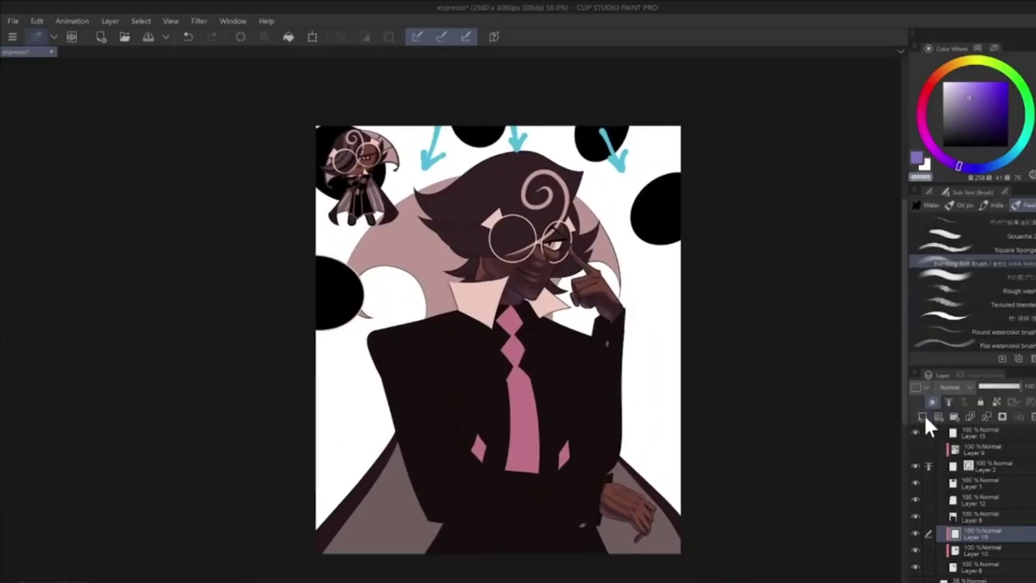
Step: Add a new layer above the skin shading in Color dodge mode and choose a pale beige for the soft airbrush
{"action": "left_click", "coordinate": [952, 387]}
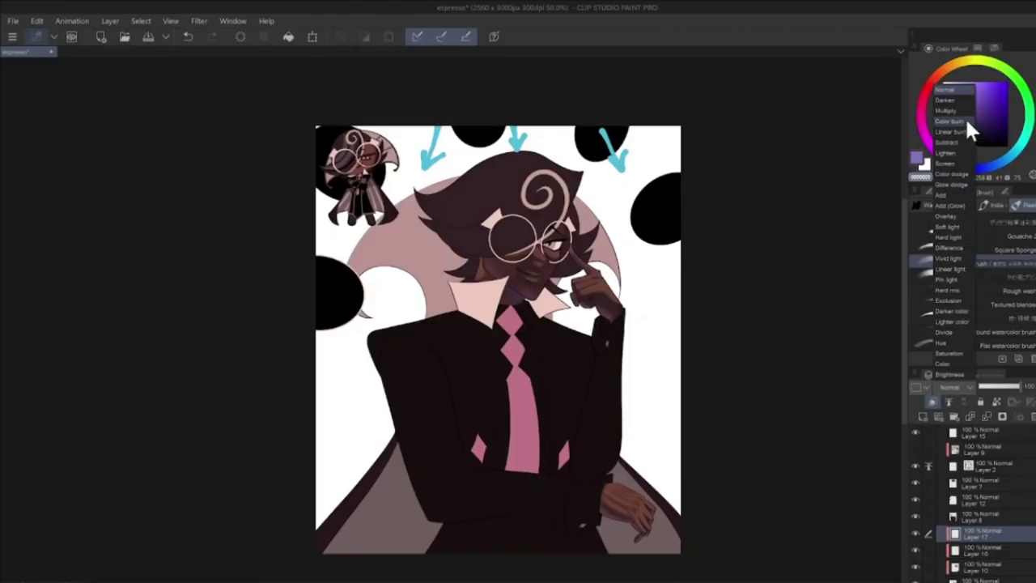
{"action": "left_click", "coordinate": [964, 173]}
{"action": "left_click", "coordinate": [976, 48]}
{"action": "left_click", "coordinate": [929, 121]}
{"action": "left_click", "coordinate": [949, 49]}
{"action": "key", "text": "b"}
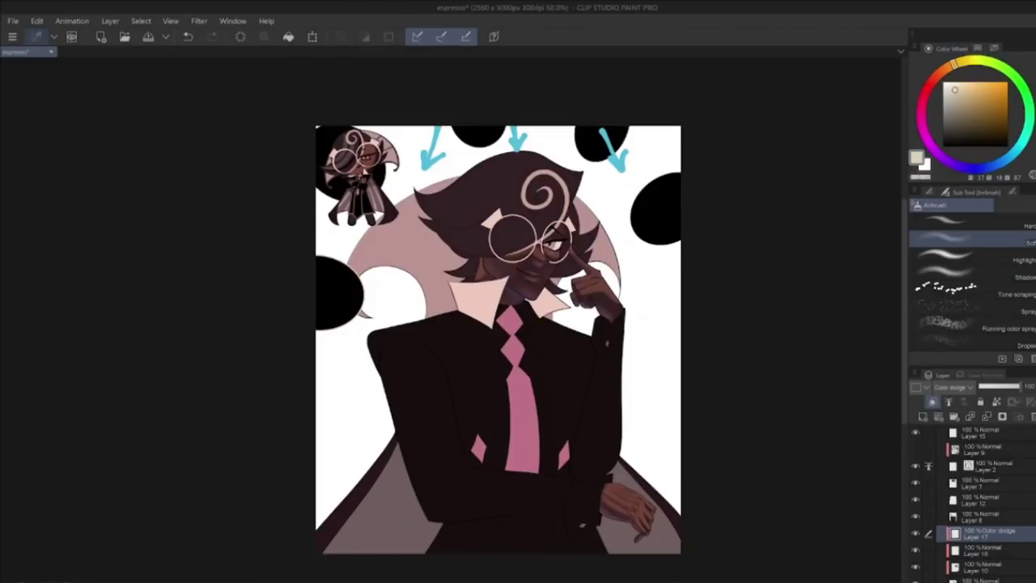
Step: Airbrush warm glowing highlights onto the face, the raised hand and the ear area
{"action": "scroll", "coordinate": [550, 251], "scroll_direction": "up", "scroll_amount": 2}
{"action": "scroll", "coordinate": [555, 252], "scroll_direction": "down", "scroll_amount": 1}
{"action": "mouse_move", "coordinate": [548, 249]}
{"action": "left_mouse_down"}
{"action": "mouse_move", "coordinate": [561, 259]}
{"action": "mouse_move", "coordinate": [547, 259]}
{"action": "left_mouse_up"}
{"action": "left_click_drag", "start_coordinate": [608, 275], "coordinate": [616, 283]}
{"action": "left_click_drag", "start_coordinate": [459, 262], "coordinate": [461, 277]}
Step: Shift the airbrush colour to a pale pink and add glowing highlights to the lower hand
{"action": "left_click_drag", "start_coordinate": [954, 64], "coordinate": [928, 86]}
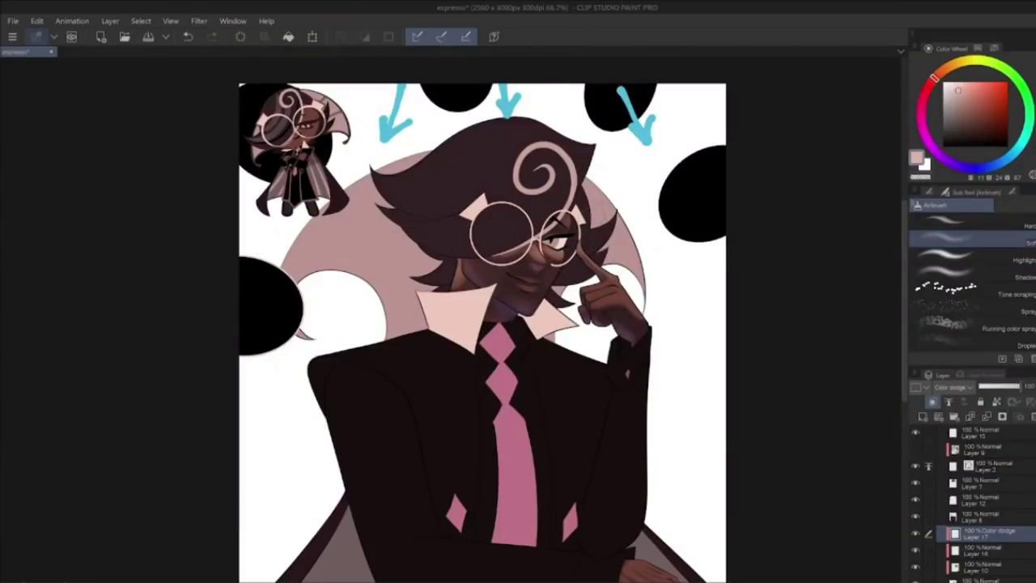
{"action": "left_click_drag", "start_coordinate": [642, 459], "coordinate": [563, 352]}
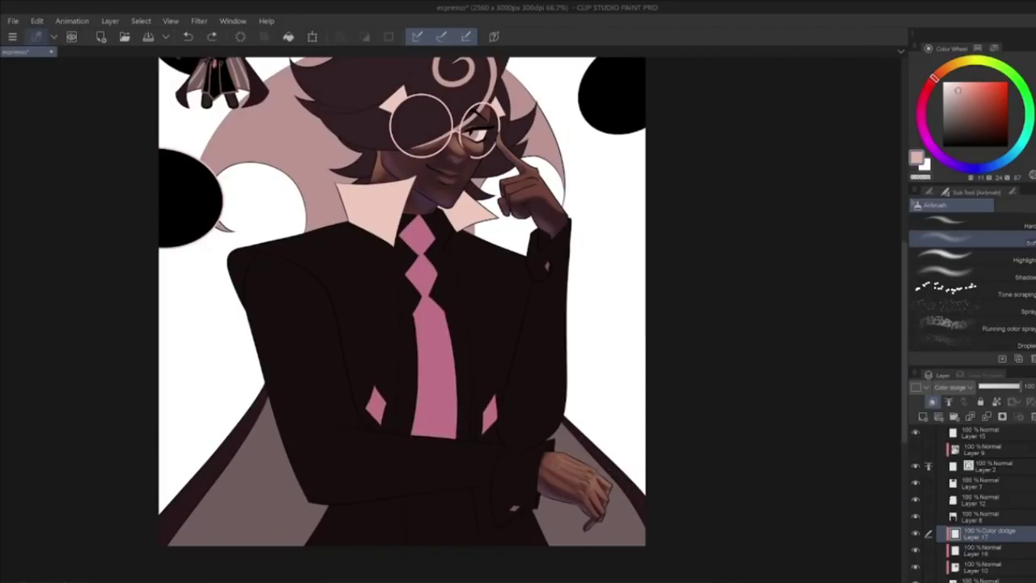
{"action": "scroll", "coordinate": [610, 505], "scroll_direction": "up", "scroll_amount": 2}
{"action": "left_click_drag", "start_coordinate": [905, 293], "coordinate": [905, 265]}
{"action": "mouse_move", "coordinate": [442, 318]}
{"action": "left_mouse_down"}
{"action": "mouse_move", "coordinate": [462, 318]}
{"action": "mouse_move", "coordinate": [458, 309]}
{"action": "left_mouse_up"}
{"action": "key", "text": "ctrl+z"}
{"action": "key", "text": "ctrl+y"}
{"action": "key", "text": "ctrl+minus"}
{"action": "left_click_drag", "start_coordinate": [526, 317], "coordinate": [559, 264]}
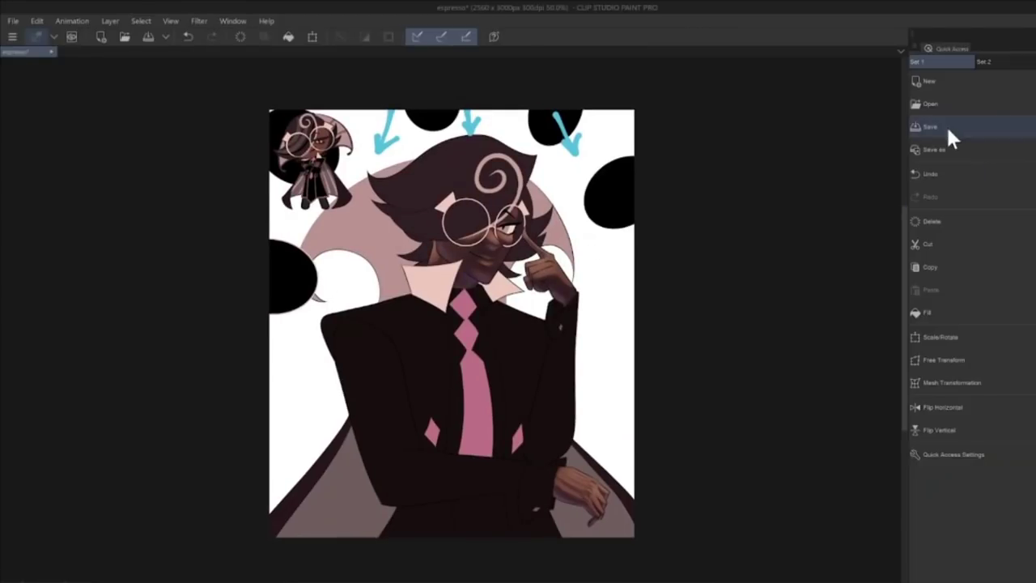
Step: Save the illustration and add a new layer clipped to the clothing layer, Layer 8
{"action": "left_click", "coordinate": [946, 126]}
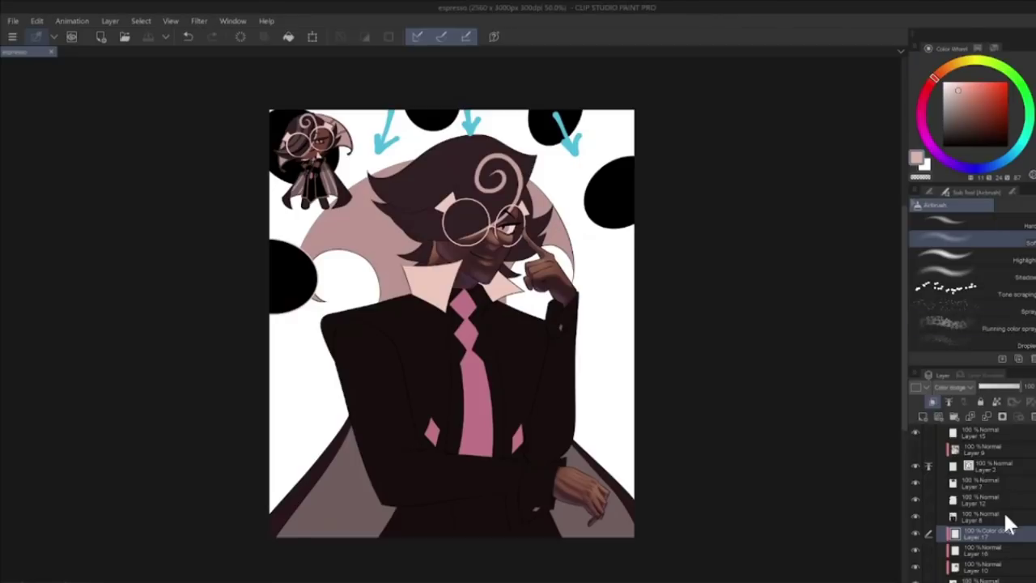
{"action": "left_click", "coordinate": [1000, 513]}
{"action": "left_click", "coordinate": [923, 416]}
{"action": "left_click", "coordinate": [932, 402]}
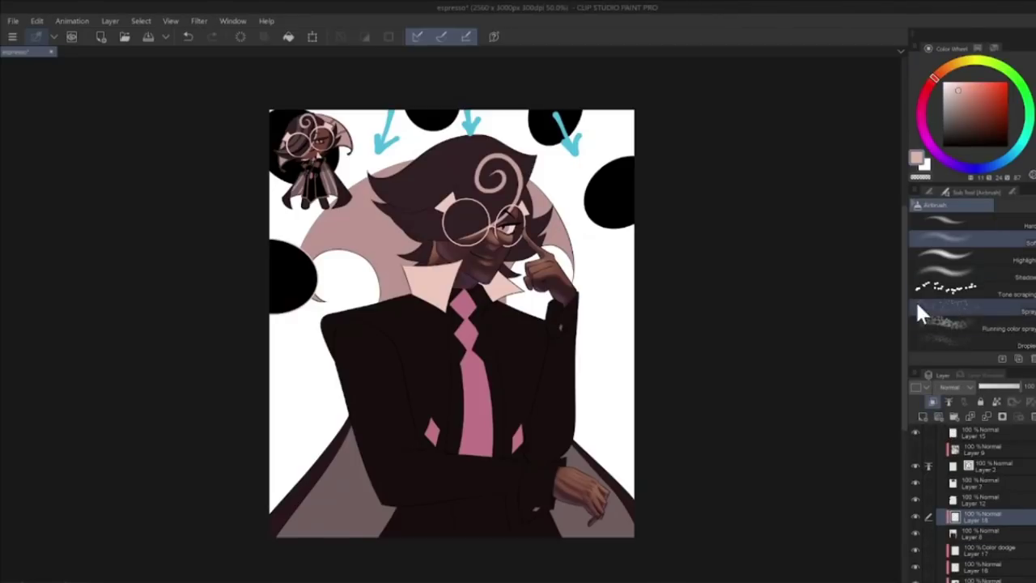
Step: Lasso-fill a large shadow shape in pale pink over the suit, collar and cape, leaving the shoulder tops unfilled
{"action": "key", "text": "u"}
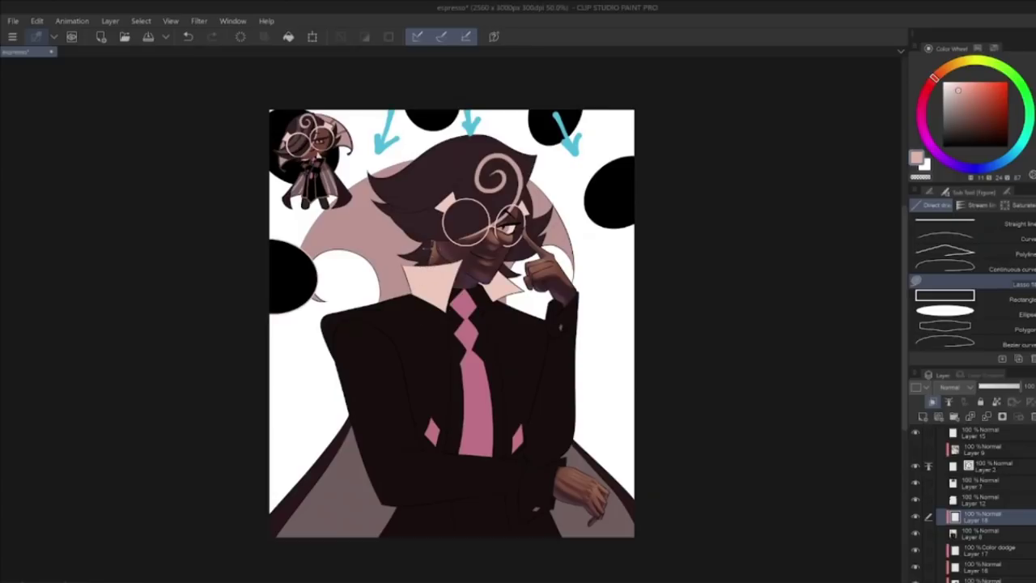
{"action": "left_click_drag", "start_coordinate": [445, 313], "coordinate": [387, 332]}
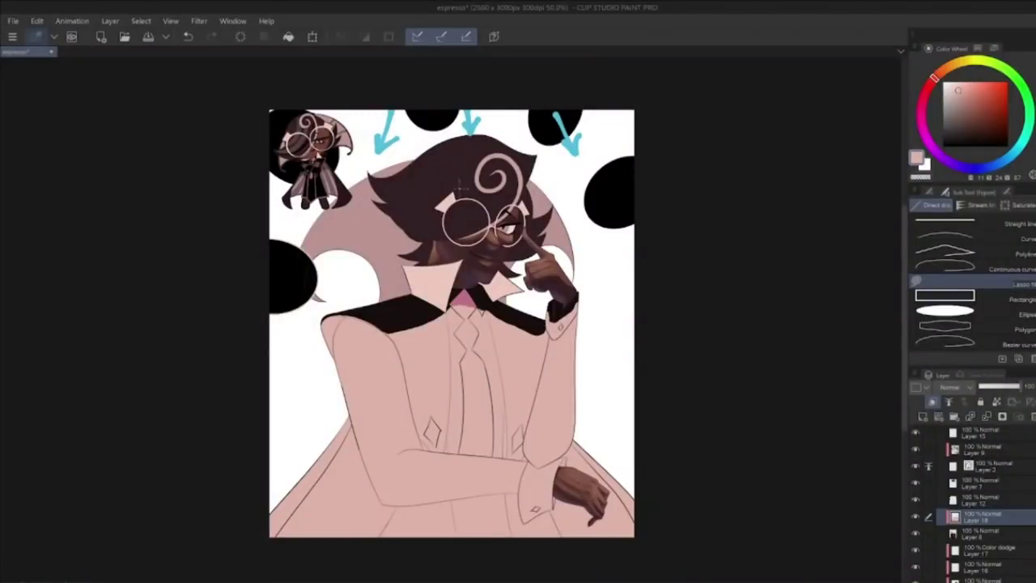
{"action": "key", "text": "ctrl+z"}
{"action": "left_click_drag", "start_coordinate": [352, 307], "coordinate": [453, 324]}
{"action": "left_click", "coordinate": [188, 36]}
{"action": "mouse_move", "coordinate": [528, 311]}
{"action": "left_mouse_down"}
{"action": "mouse_move", "coordinate": [437, 200]}
{"action": "mouse_move", "coordinate": [360, 307]}
{"action": "left_mouse_up"}
{"action": "key", "text": "ctrl+y"}
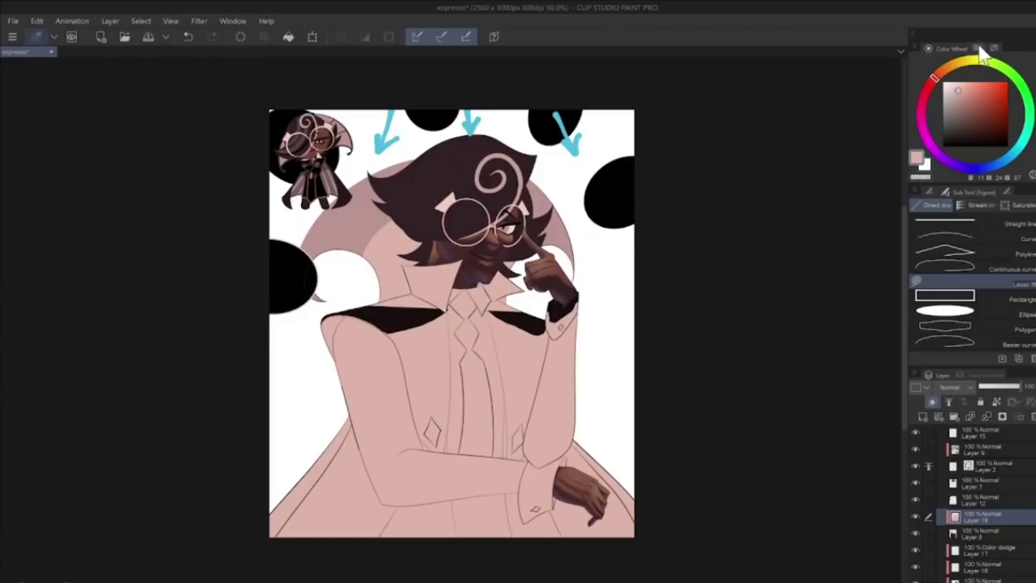
Step: Lock the shadow layer's transparent pixels and recolour the whole shadow shape light blue
{"action": "left_click", "coordinate": [978, 48]}
{"action": "left_click", "coordinate": [996, 401]}
{"action": "key", "text": "alt+Delete"}
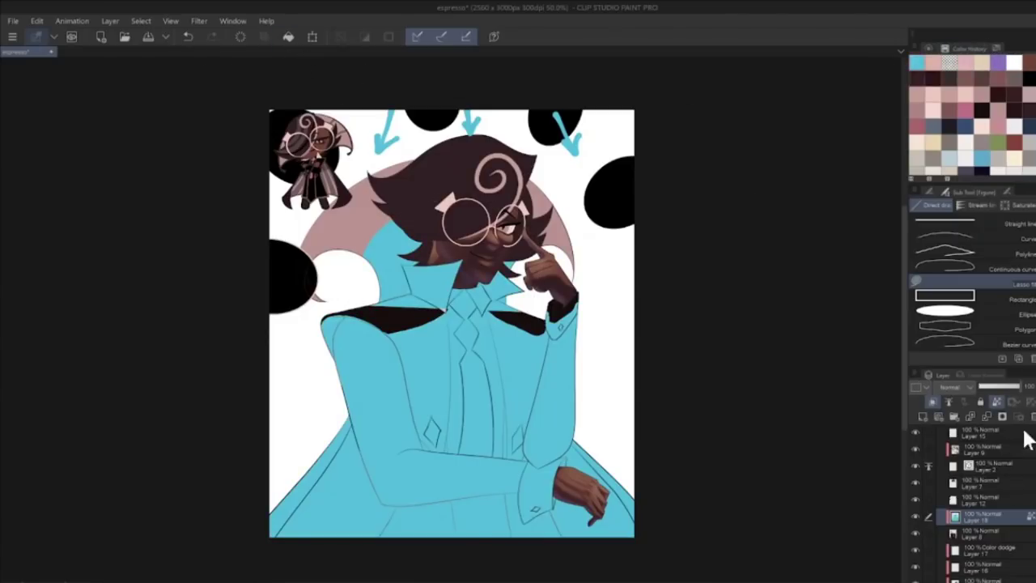
Step: Erase the light blue shadow from both collar points and the shoulder edge with the Erase Along Edge eraser
{"action": "key", "text": "e"}
{"action": "left_click", "coordinate": [1007, 239]}
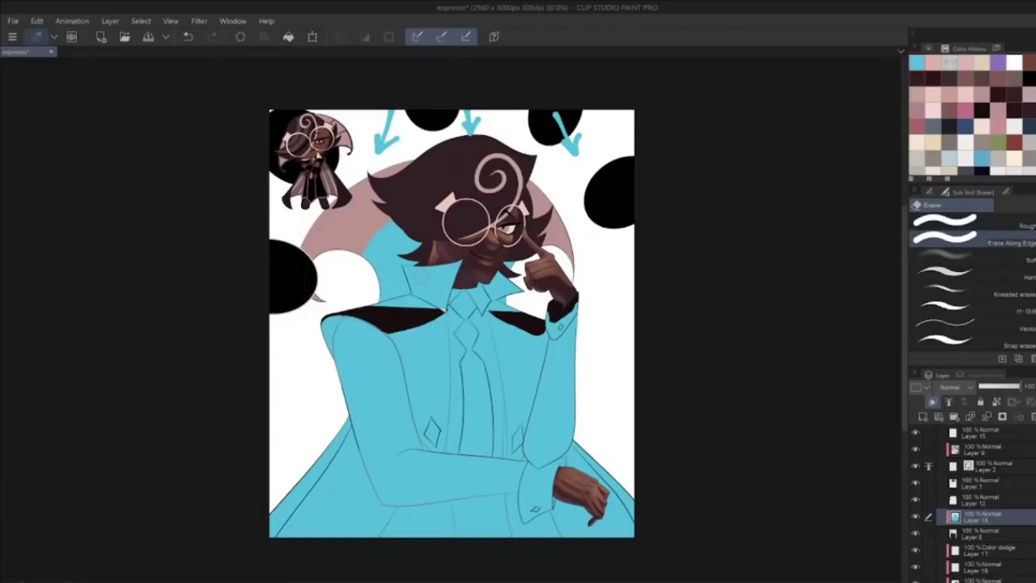
{"action": "left_click_drag", "start_coordinate": [415, 273], "coordinate": [420, 286]}
{"action": "mouse_move", "coordinate": [408, 303]}
{"action": "left_mouse_down"}
{"action": "mouse_move", "coordinate": [428, 305]}
{"action": "mouse_move", "coordinate": [394, 304]}
{"action": "left_mouse_up"}
{"action": "mouse_move", "coordinate": [498, 280]}
{"action": "left_mouse_down"}
{"action": "mouse_move", "coordinate": [515, 289]}
{"action": "mouse_move", "coordinate": [490, 289]}
{"action": "left_mouse_up"}
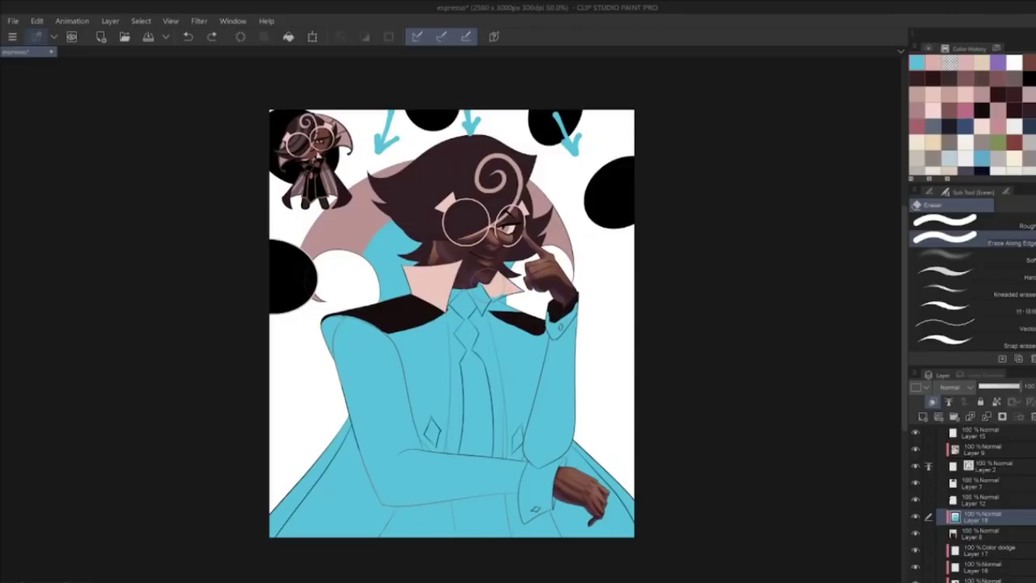
Step: Clear the light blue from the shirt's neckline below the chin, using the eraser and a transparent lasso fill
{"action": "scroll", "coordinate": [485, 276], "scroll_direction": "up", "scroll_amount": 3}
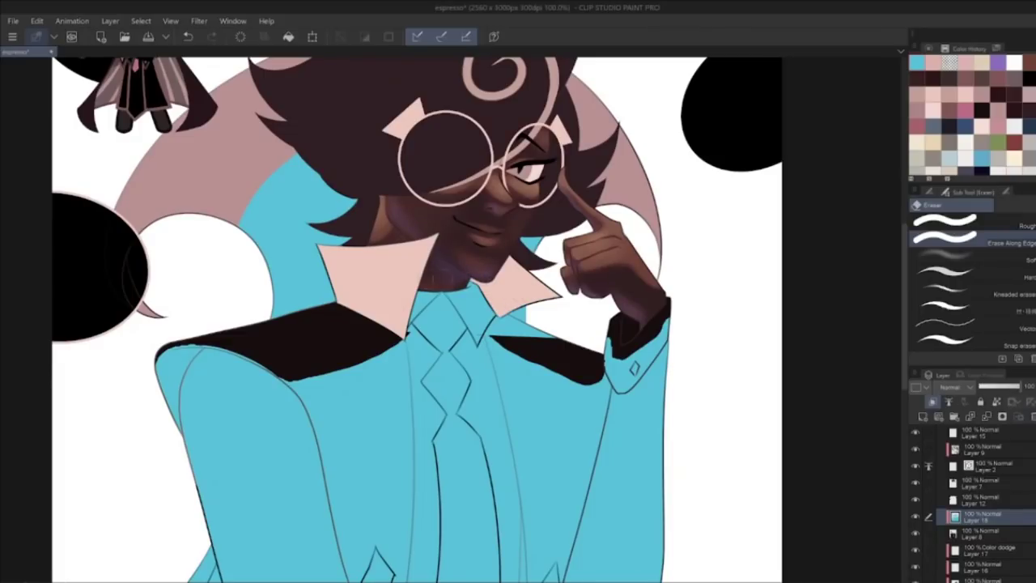
{"action": "mouse_move", "coordinate": [477, 284]}
{"action": "left_mouse_down"}
{"action": "mouse_move", "coordinate": [417, 301]}
{"action": "mouse_move", "coordinate": [472, 320]}
{"action": "left_mouse_up"}
{"action": "key", "text": "ctrl+z"}
{"action": "key", "text": "ctrl+z"}
{"action": "key", "text": "u"}
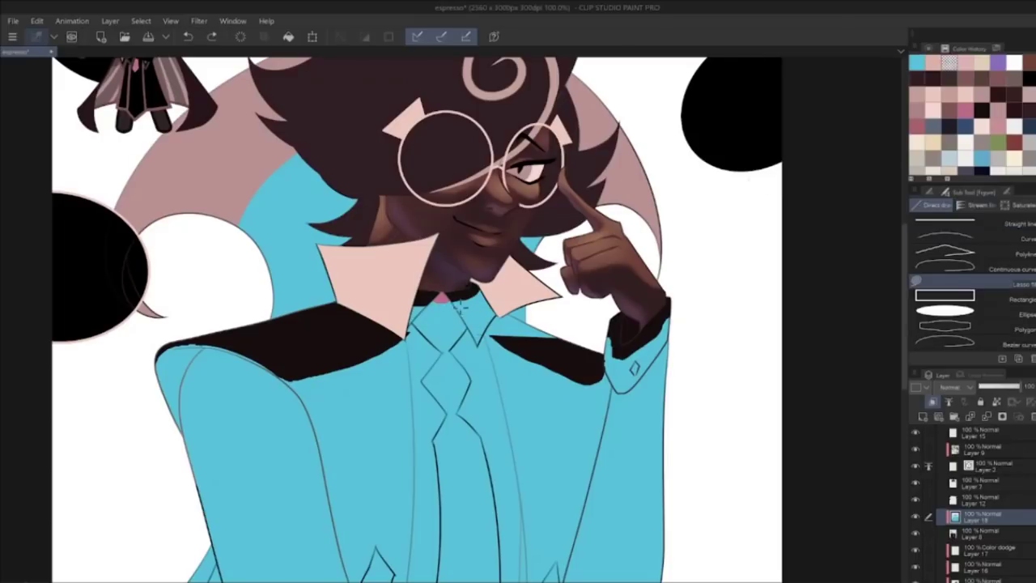
{"action": "mouse_move", "coordinate": [402, 327]}
{"action": "left_mouse_down"}
{"action": "mouse_move", "coordinate": [458, 274]}
{"action": "mouse_move", "coordinate": [497, 301]}
{"action": "left_mouse_up"}
{"action": "key", "text": "c"}
{"action": "left_click_drag", "start_coordinate": [402, 318], "coordinate": [404, 306]}
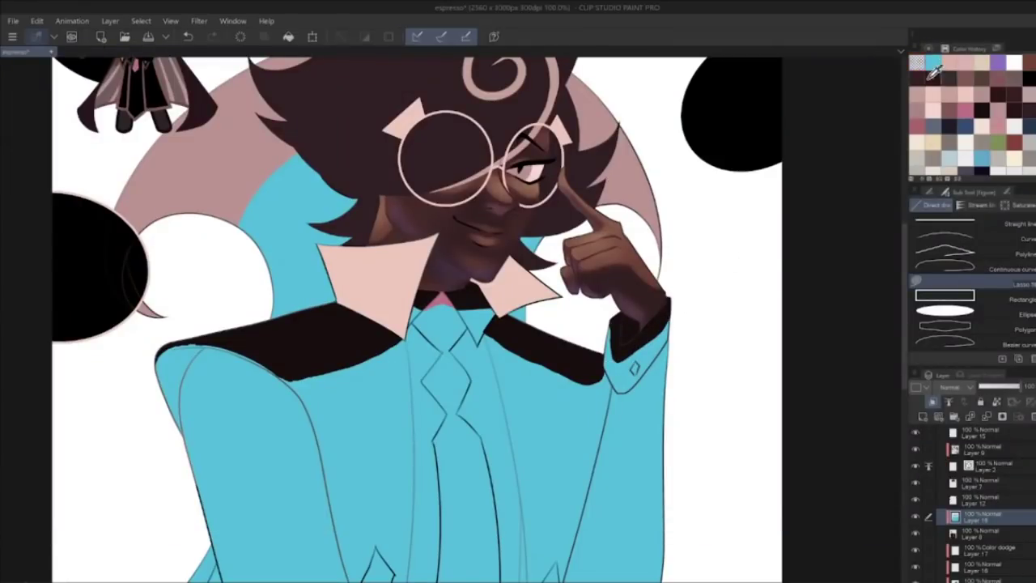
Step: Lasso-fill the inside of the raised sleeve's cuff with the light blue shadow colour
{"action": "mouse_move", "coordinate": [627, 345]}
{"action": "left_mouse_down"}
{"action": "mouse_move", "coordinate": [646, 314]}
{"action": "mouse_move", "coordinate": [652, 327]}
{"action": "mouse_move", "coordinate": [622, 346]}
{"action": "mouse_move", "coordinate": [634, 304]}
{"action": "left_mouse_up"}
{"action": "key", "text": "ctrl+z"}
{"action": "key", "text": "ctrl+z"}
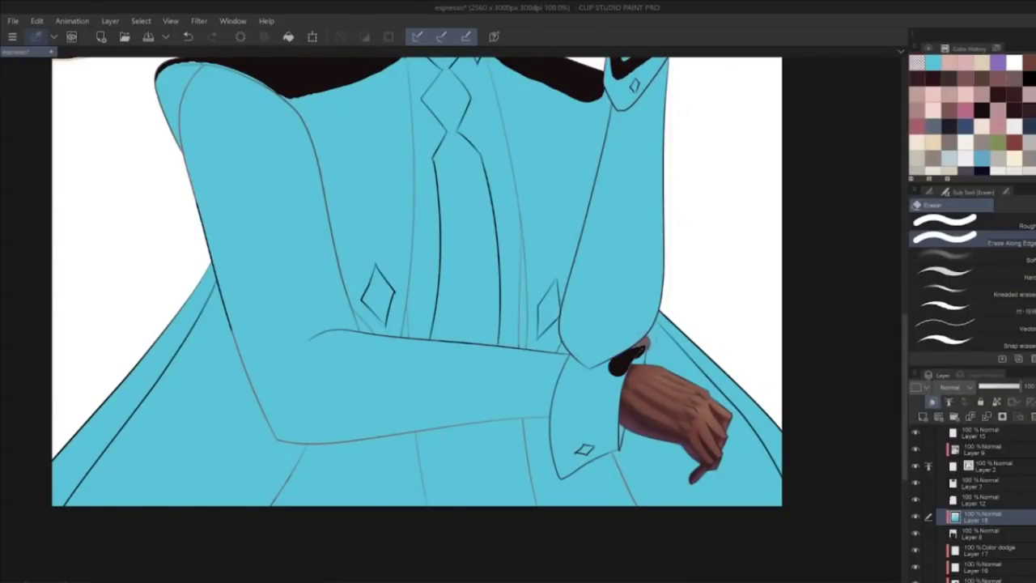
Step: Erase the light blue along the cape's upper outer edges on both sides of the body
{"action": "left_click_drag", "start_coordinate": [658, 314], "coordinate": [725, 379]}
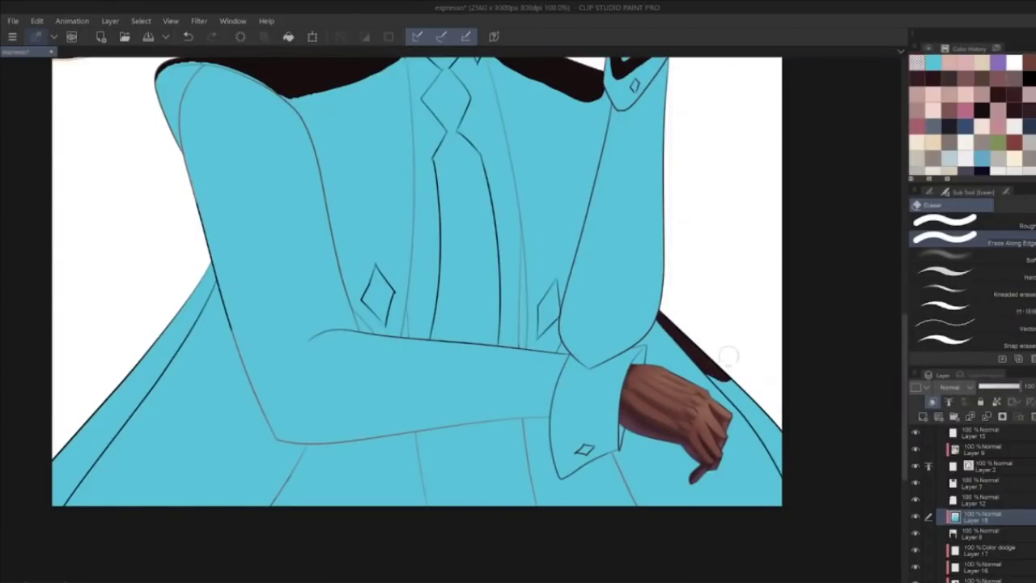
{"action": "left_click_drag", "start_coordinate": [213, 263], "coordinate": [144, 362]}
{"action": "scroll", "coordinate": [225, 290], "scroll_direction": "up", "scroll_amount": 2}
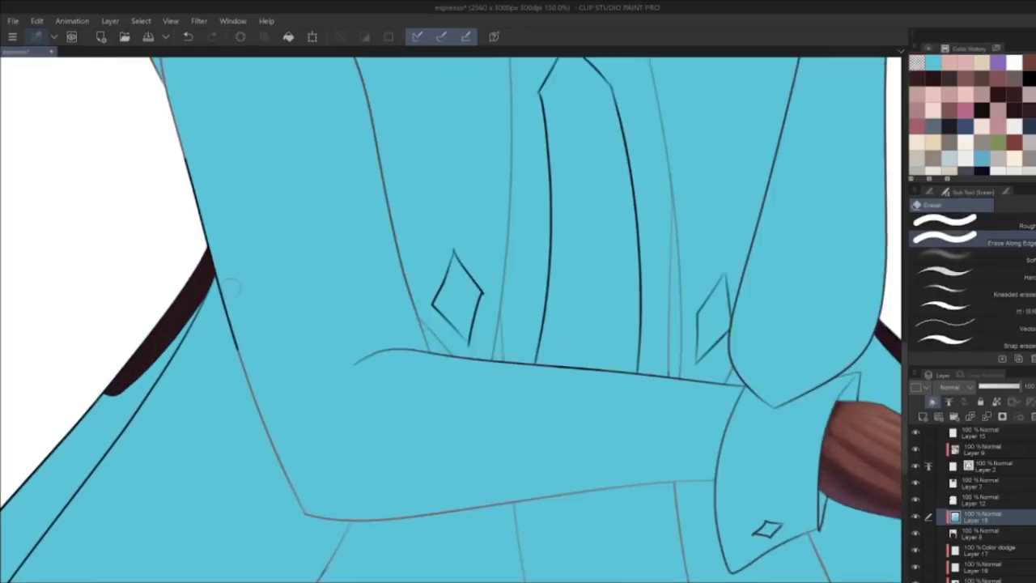
{"action": "scroll", "coordinate": [229, 287], "scroll_direction": "down", "scroll_amount": 3}
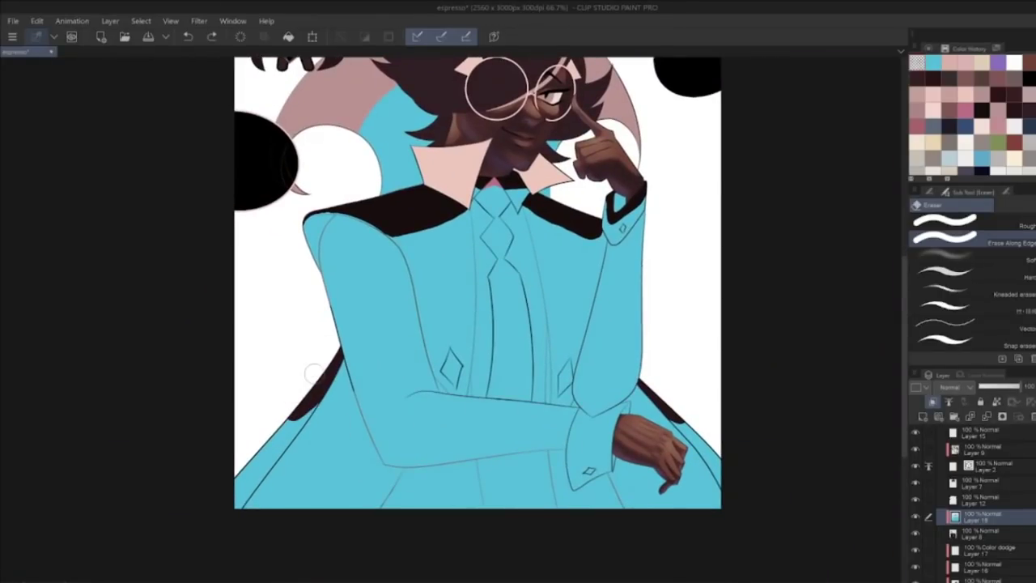
Step: Erase a lit strip out of the light blue along the upper side of the folded forearm
{"action": "left_click_drag", "start_coordinate": [405, 397], "coordinate": [576, 415]}
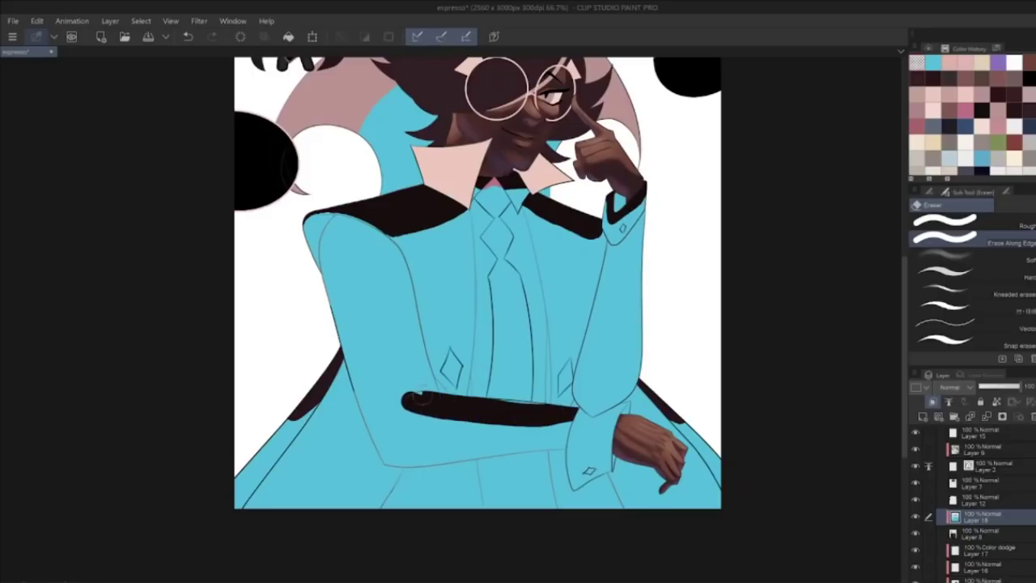
{"action": "key", "text": "ctrl+z"}
{"action": "mouse_move", "coordinate": [408, 398]}
{"action": "left_mouse_down"}
{"action": "mouse_move", "coordinate": [602, 423]}
{"action": "mouse_move", "coordinate": [627, 400]}
{"action": "mouse_move", "coordinate": [593, 427]}
{"action": "mouse_move", "coordinate": [631, 397]}
{"action": "left_mouse_up"}
{"action": "key", "text": "ctrl+z"}
{"action": "key", "text": "ctrl+z"}
{"action": "key", "text": "ctrl+z"}
{"action": "mouse_move", "coordinate": [578, 420]}
{"action": "left_mouse_down"}
{"action": "mouse_move", "coordinate": [636, 396]}
{"action": "mouse_move", "coordinate": [595, 424]}
{"action": "mouse_move", "coordinate": [633, 397]}
{"action": "left_mouse_up"}
{"action": "key", "text": "ctrl+z"}
{"action": "key", "text": "ctrl+z"}
{"action": "key", "text": "ctrl+z"}
{"action": "key", "text": "ctrl+z"}
{"action": "key", "text": "ctrl+z"}
{"action": "left_click_drag", "start_coordinate": [578, 421], "coordinate": [631, 399]}
{"action": "key", "text": "ctrl+z"}
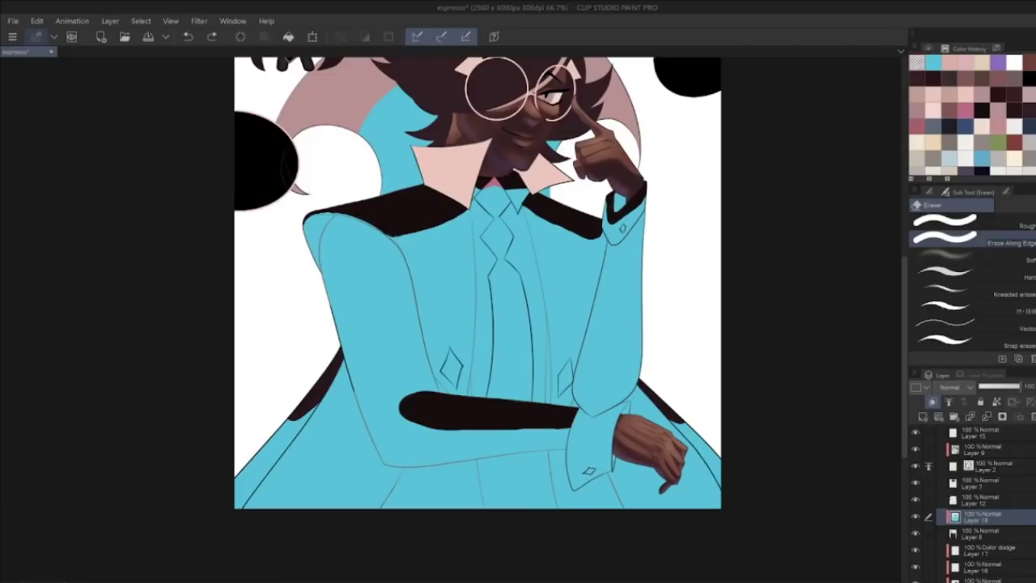
Step: Carve a lit strip out of the light blue along the raised arm's sleeve with a lasso fill
{"action": "scroll", "coordinate": [805, 278], "scroll_direction": "up", "scroll_amount": 2}
{"action": "left_click_drag", "start_coordinate": [623, 330], "coordinate": [599, 443]}
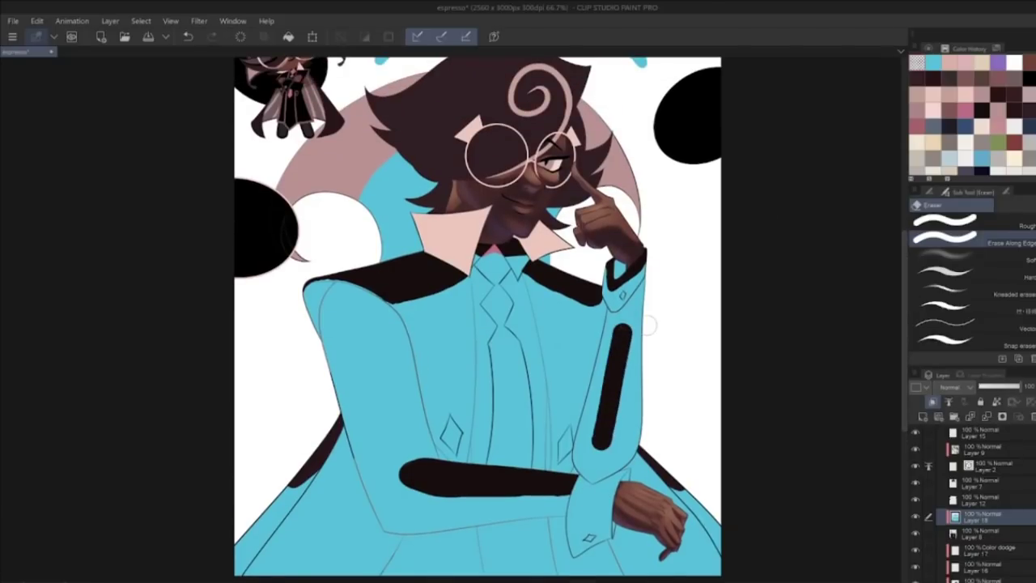
{"action": "key", "text": "ctrl+z"}
{"action": "key", "text": "u"}
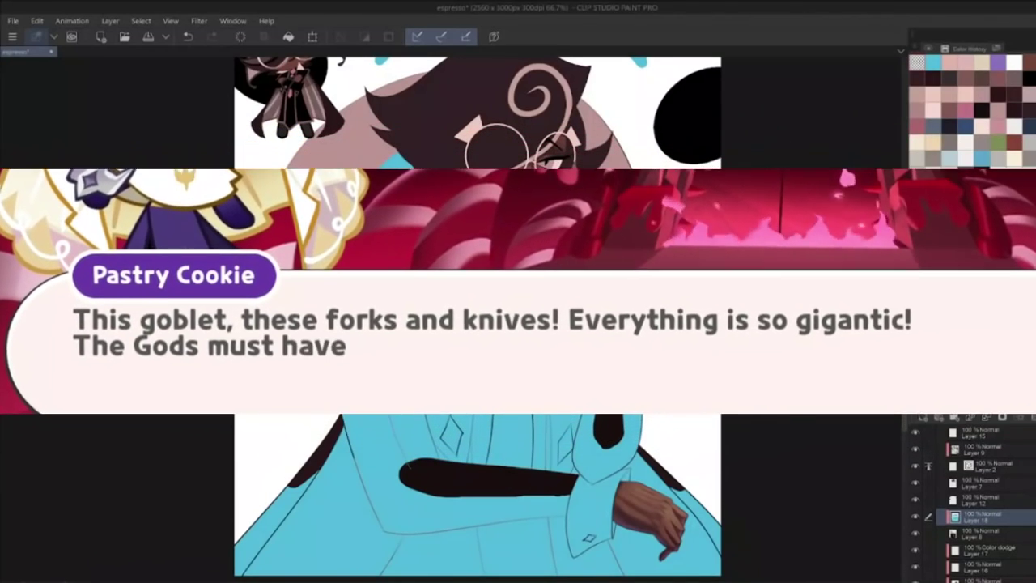
{"action": "key", "text": "ctrl+z"}
{"action": "mouse_move", "coordinate": [388, 374]}
{"action": "left_mouse_down"}
{"action": "mouse_move", "coordinate": [442, 461]}
{"action": "mouse_move", "coordinate": [409, 464]}
{"action": "mouse_move", "coordinate": [392, 376]}
{"action": "left_mouse_up"}
{"action": "key", "text": "ctrl+z"}
{"action": "key", "text": "ctrl+y"}
{"action": "key", "text": "ctrl+z"}
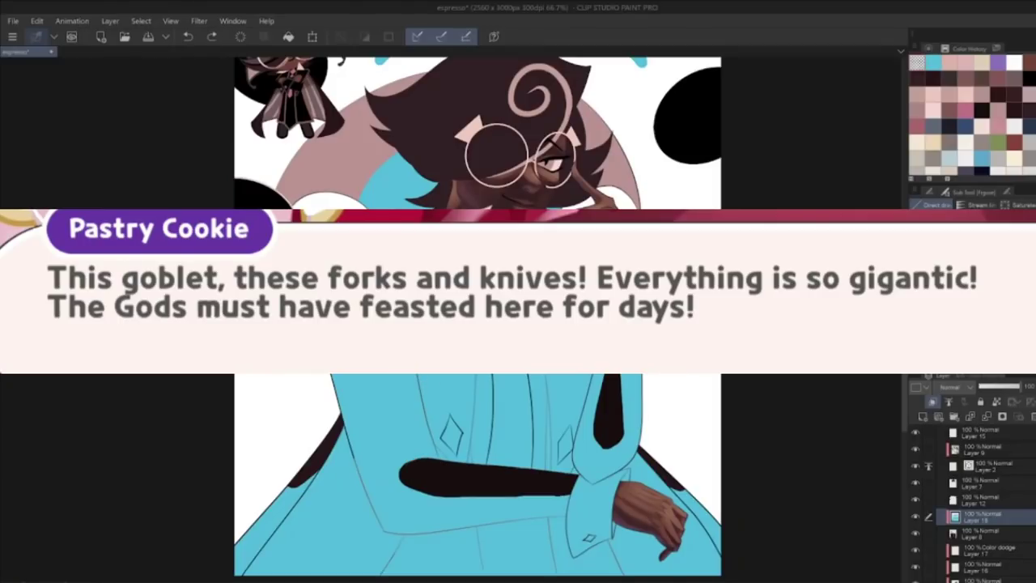
Step: Erase the light blue spill beside the shoulder's outer edge and lasso-fill shadow shapes on the shirt collar's points
{"action": "key", "text": "e"}
{"action": "left_click_drag", "start_coordinate": [321, 274], "coordinate": [392, 296]}
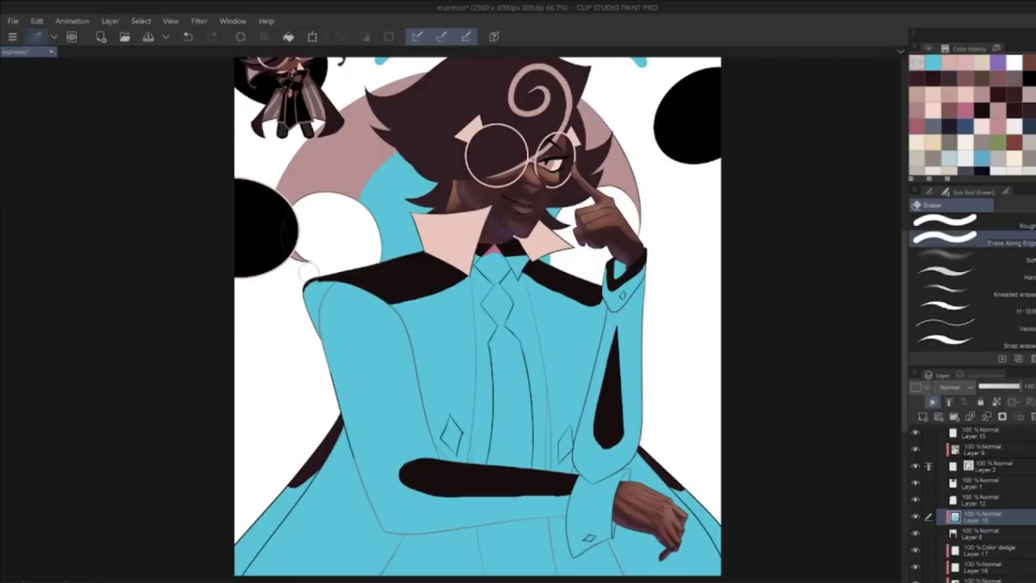
{"action": "key", "text": "u"}
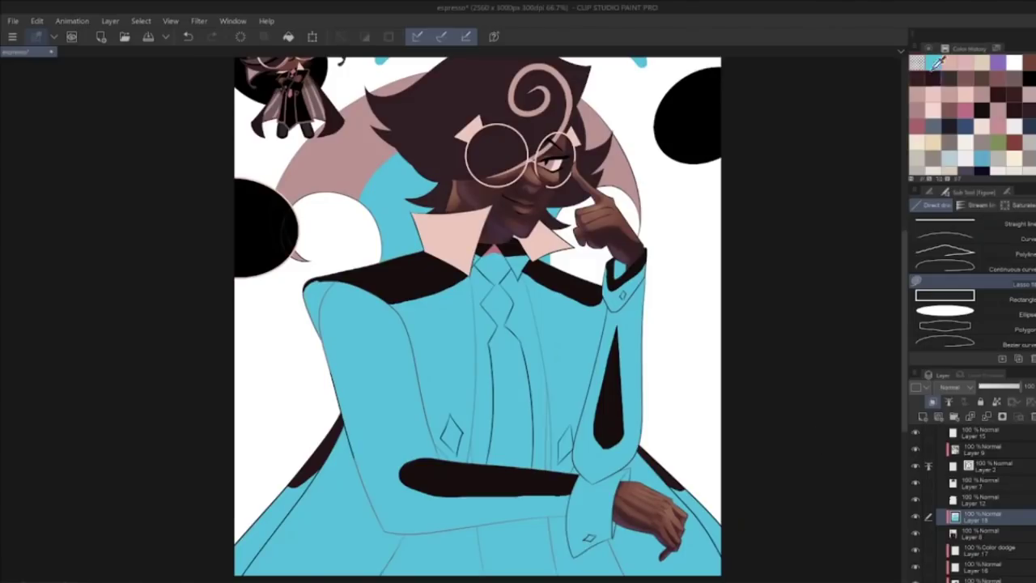
{"action": "mouse_move", "coordinate": [423, 238]}
{"action": "left_mouse_down"}
{"action": "mouse_move", "coordinate": [471, 243]}
{"action": "mouse_move", "coordinate": [429, 257]}
{"action": "mouse_move", "coordinate": [441, 242]}
{"action": "left_mouse_up"}
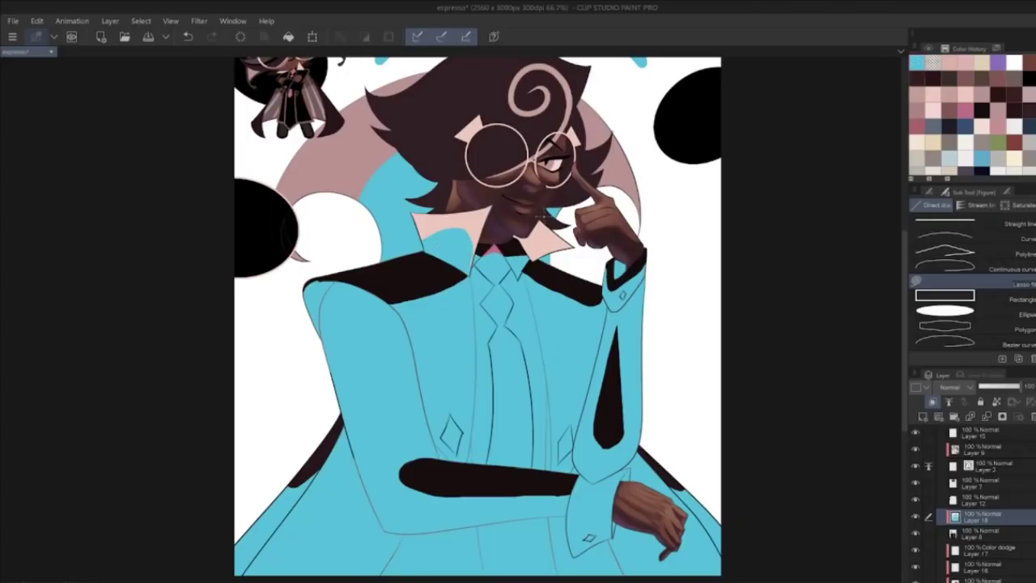
{"action": "mouse_move", "coordinate": [571, 240]}
{"action": "left_mouse_down"}
{"action": "mouse_move", "coordinate": [528, 265]}
{"action": "mouse_move", "coordinate": [589, 252]}
{"action": "mouse_move", "coordinate": [574, 245]}
{"action": "left_mouse_up"}
{"action": "left_click", "coordinate": [189, 37]}
{"action": "left_click_drag", "start_coordinate": [520, 240], "coordinate": [557, 264]}
Step: Lock the shadow layer's transparency, recolour its light blue fill dark maroon, and set the blending mode to Multiply
{"action": "left_click", "coordinate": [937, 82]}
{"action": "left_click", "coordinate": [999, 398]}
{"action": "left_click", "coordinate": [931, 313]}
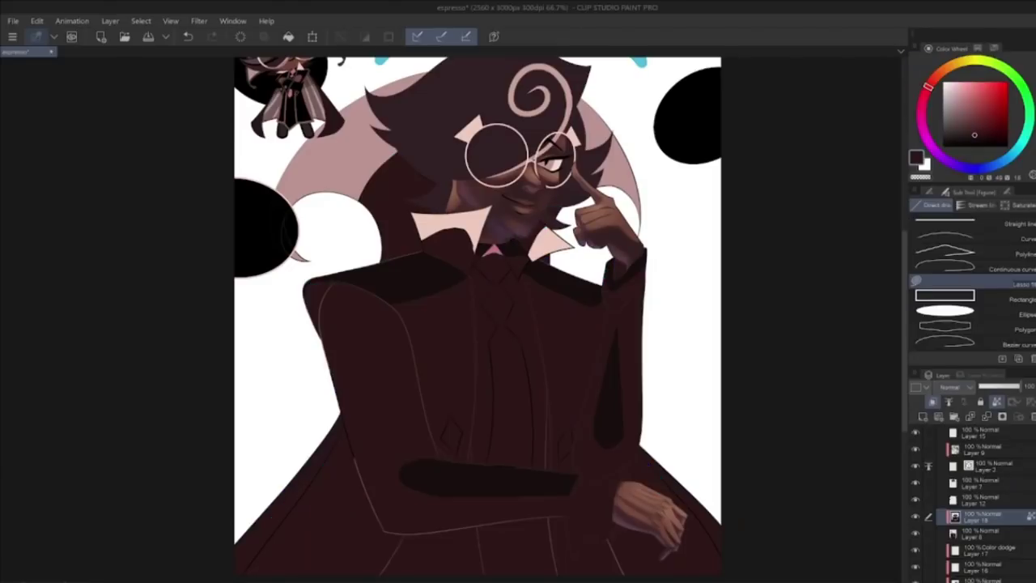
{"action": "left_click", "coordinate": [955, 387]}
{"action": "left_click", "coordinate": [962, 121]}
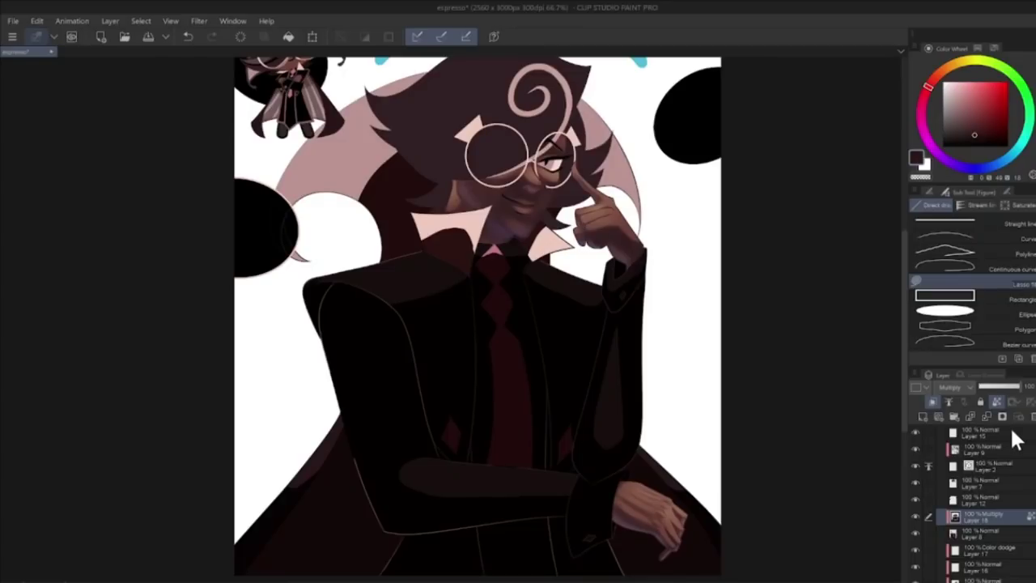
Step: Fade the shadow off the lower tie and the two jacket diamonds with an enlarged soft eraser
{"action": "key", "text": "j"}
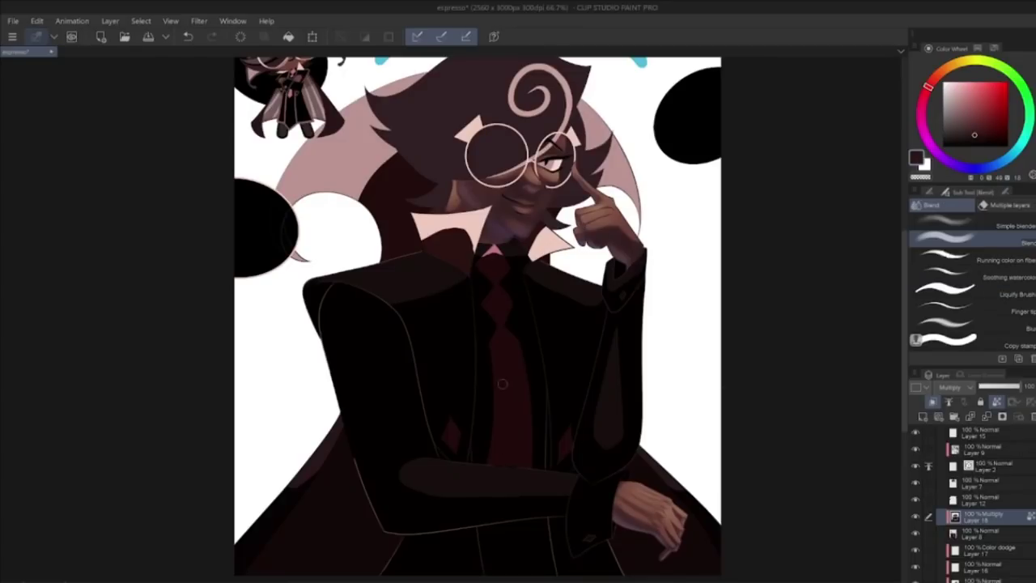
{"action": "key", "text": "ctrl+z"}
{"action": "key", "text": "e"}
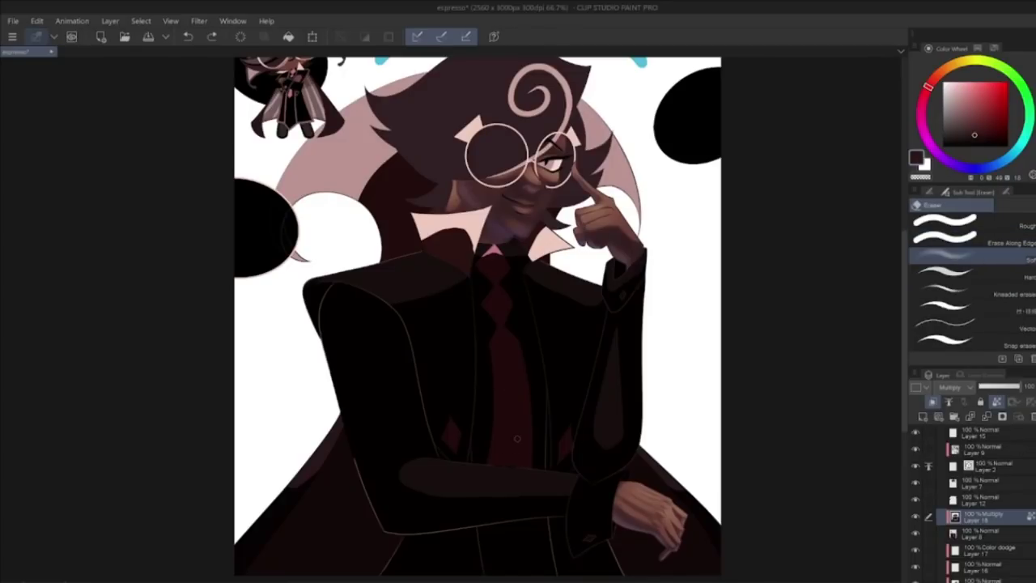
{"action": "scroll", "coordinate": [517, 417], "scroll_direction": "up", "scroll_amount": 3}
{"action": "scroll", "coordinate": [518, 419], "scroll_direction": "down", "scroll_amount": 3}
{"action": "key", "text": "bracketright"}
{"action": "key", "text": "bracketright"}
{"action": "key", "text": "bracketright"}
{"action": "key", "text": "bracketright"}
{"action": "key", "text": "bracketright"}
{"action": "key", "text": "bracketright"}
{"action": "left_click_drag", "start_coordinate": [504, 456], "coordinate": [508, 451]}
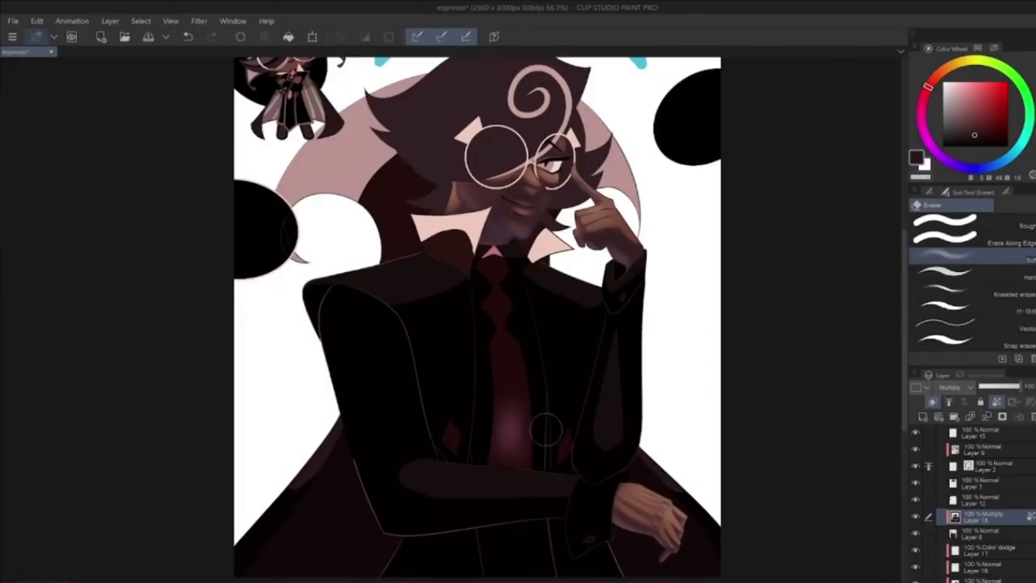
{"action": "key", "text": "ctrl+z"}
{"action": "key", "text": "ctrl+y"}
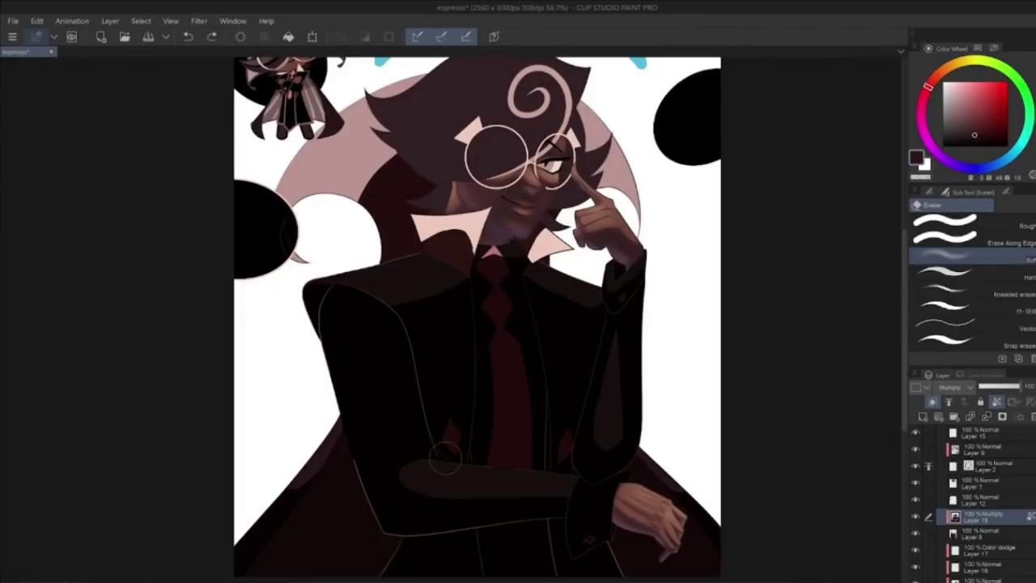
{"action": "mouse_move", "coordinate": [451, 448]}
{"action": "left_mouse_down"}
{"action": "mouse_move", "coordinate": [567, 466]}
{"action": "mouse_move", "coordinate": [435, 458]}
{"action": "left_mouse_up"}
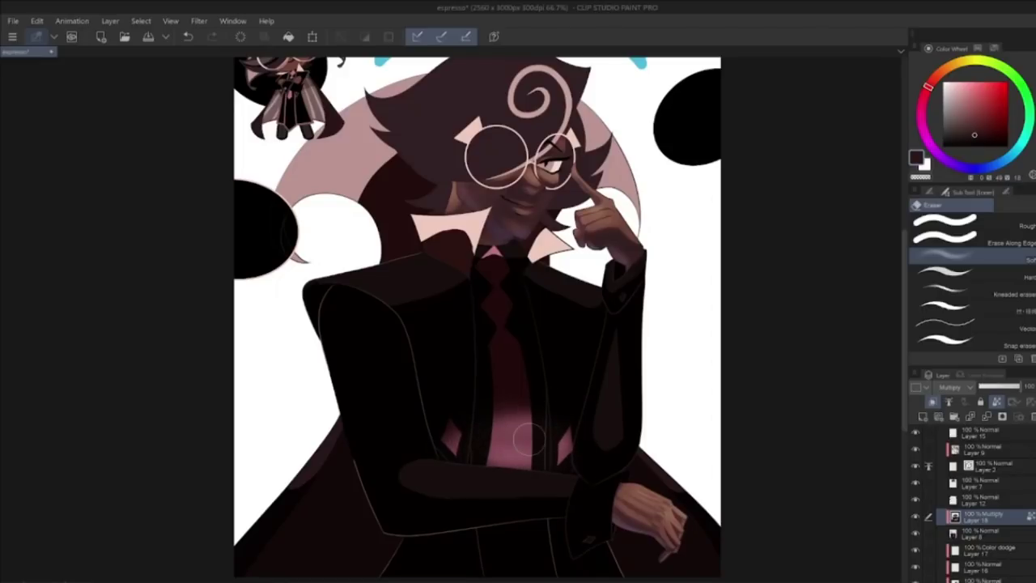
Step: Blend the shadow transition across the lower tie and the two jacket diamonds into a smooth gradient
{"action": "key", "text": "j"}
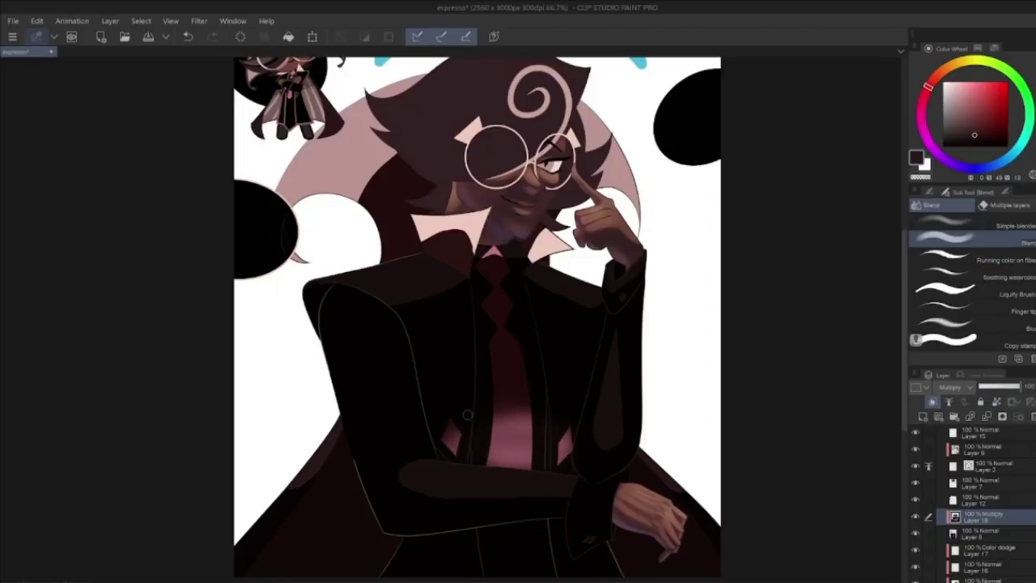
{"action": "scroll", "coordinate": [467, 415], "scroll_direction": "up", "scroll_amount": 2}
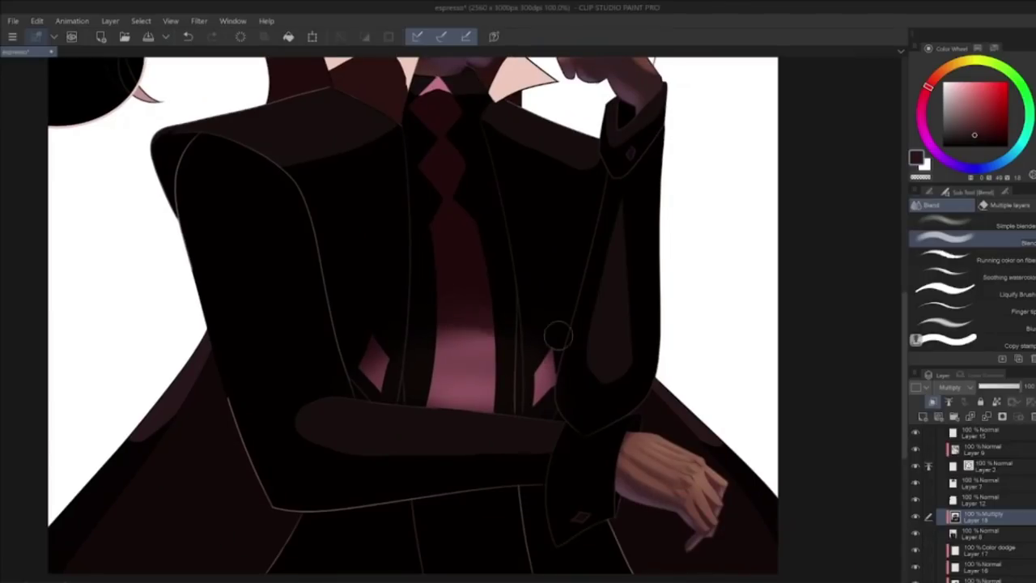
{"action": "left_click_drag", "start_coordinate": [514, 330], "coordinate": [341, 352]}
{"action": "left_click_drag", "start_coordinate": [342, 352], "coordinate": [512, 357]}
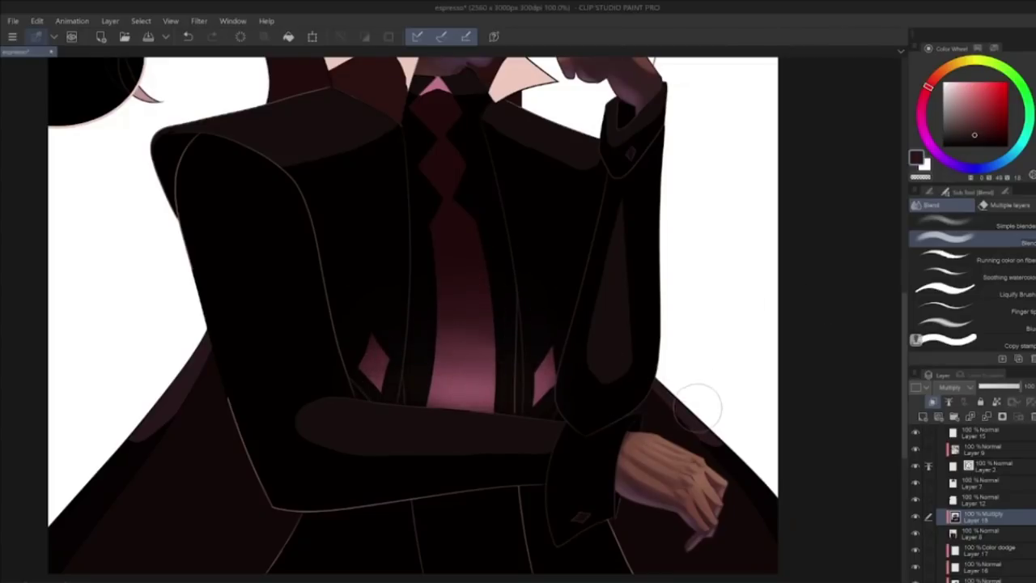
Step: Blend the hard shadow edges along the forearm, raised sleeve and shoulders
{"action": "scroll", "coordinate": [694, 410], "scroll_direction": "down", "scroll_amount": 2}
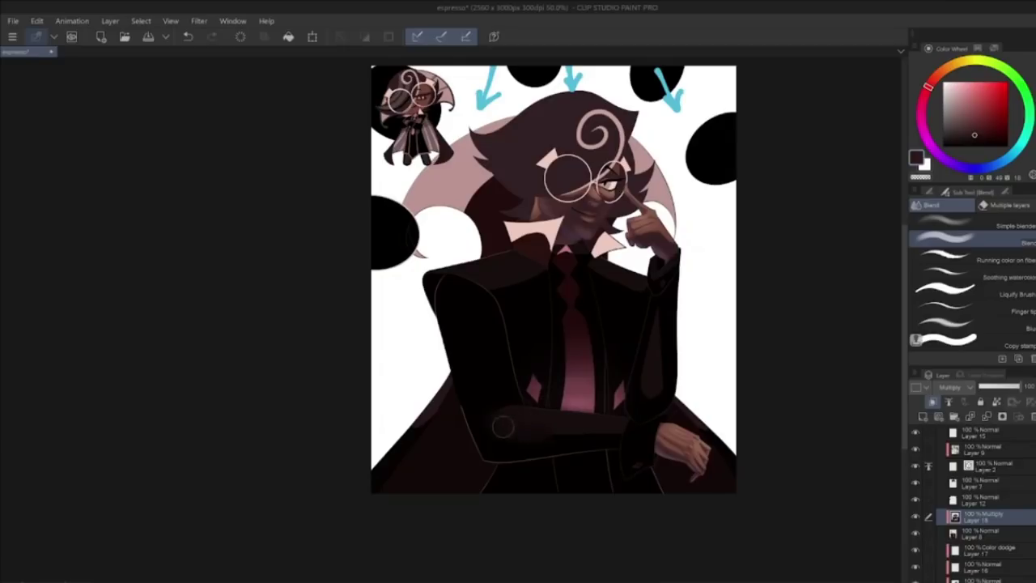
{"action": "key", "text": "ctrl"}
{"action": "key", "text": "ctrl+z"}
{"action": "left_click_drag", "start_coordinate": [538, 271], "coordinate": [536, 267]}
{"action": "key", "text": "ctrl+z"}
{"action": "scroll", "coordinate": [561, 258], "scroll_direction": "up", "scroll_amount": 1}
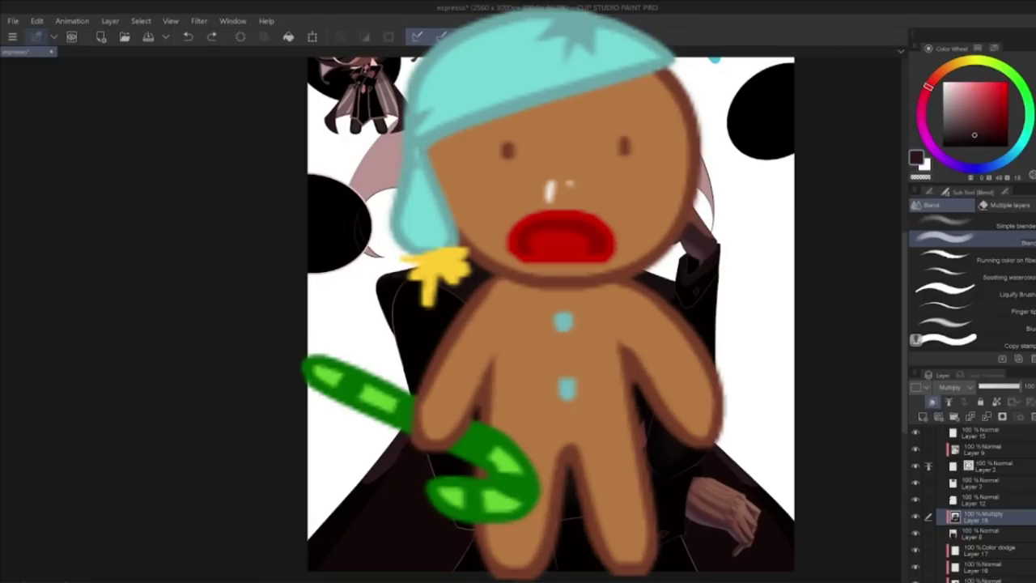
Step: Set the shadow layer's blending mode to Normal and soften the shoulder shadow's edge with the soft blending brush in sampled dark tones
{"action": "key", "text": "i"}
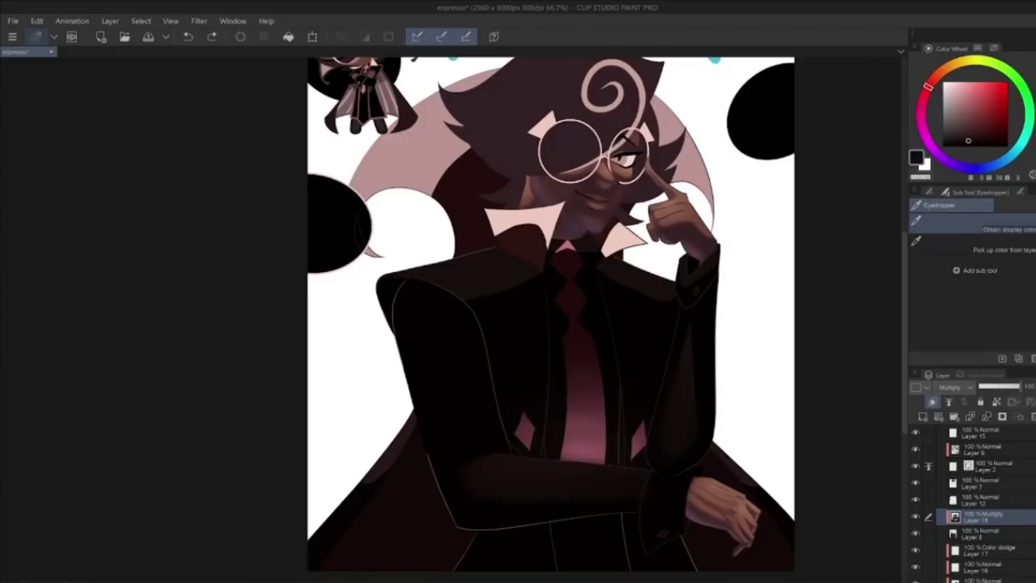
{"action": "left_click", "coordinate": [949, 387]}
{"action": "left_click", "coordinate": [982, 85]}
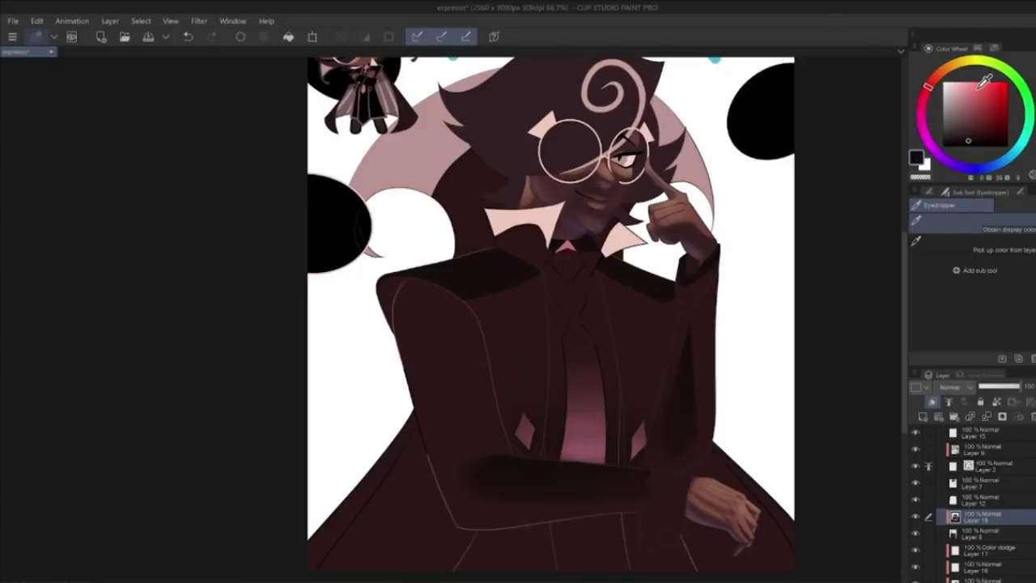
{"action": "key", "text": "b"}
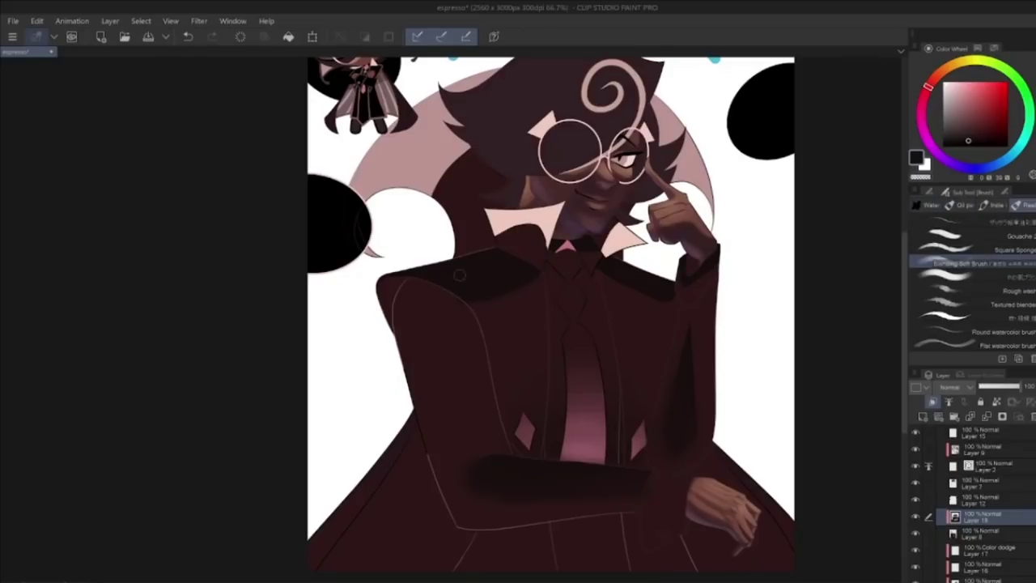
{"action": "left_click", "coordinate": [484, 312], "text": "alt"}
{"action": "key", "text": "ctrl+z"}
{"action": "left_click_drag", "start_coordinate": [469, 314], "coordinate": [502, 352]}
{"action": "left_click", "coordinate": [978, 48]}
{"action": "left_click", "coordinate": [930, 48]}
{"action": "key", "text": "x"}
{"action": "left_click", "coordinate": [977, 48]}
{"action": "left_click", "coordinate": [953, 82]}
{"action": "left_click", "coordinate": [931, 49]}
{"action": "left_click", "coordinate": [189, 37]}
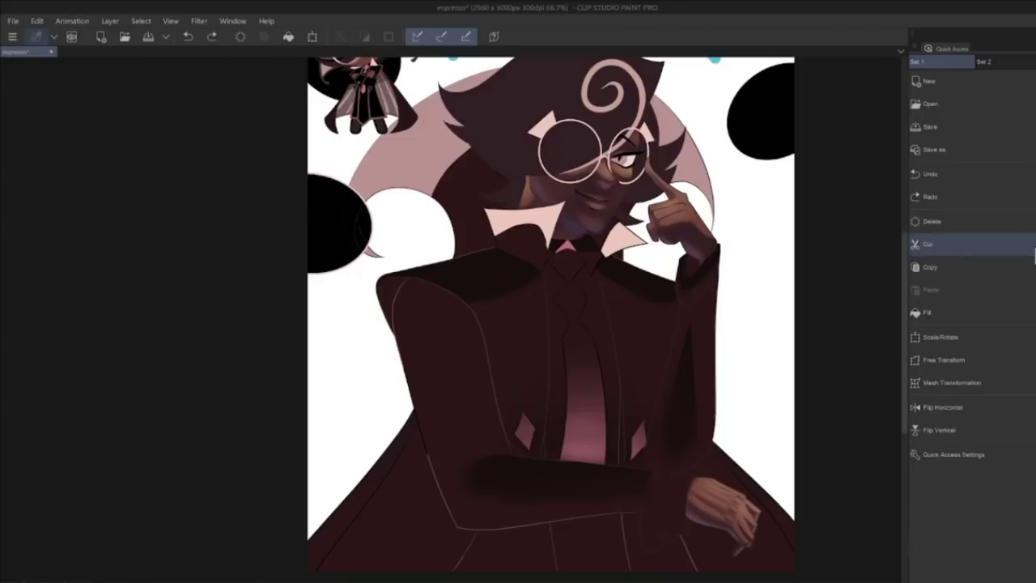
{"action": "right_click", "coordinate": [997, 174]}
{"action": "left_click", "coordinate": [1013, 208]}
{"action": "key", "text": "Escape"}
{"action": "right_click", "coordinate": [967, 175]}
{"action": "mouse_move", "coordinate": [1003, 234]}
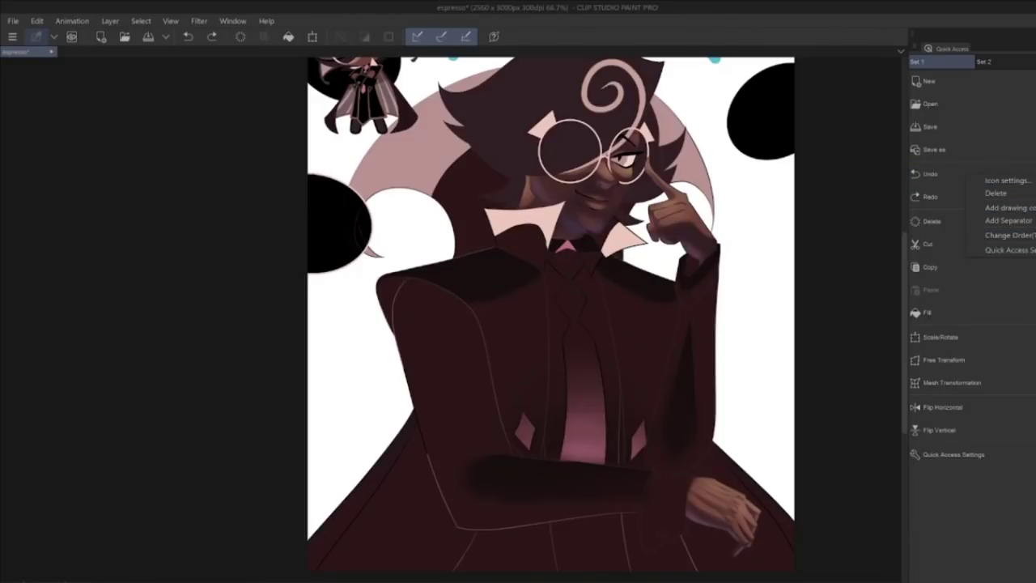
{"action": "left_click", "coordinate": [922, 237]}
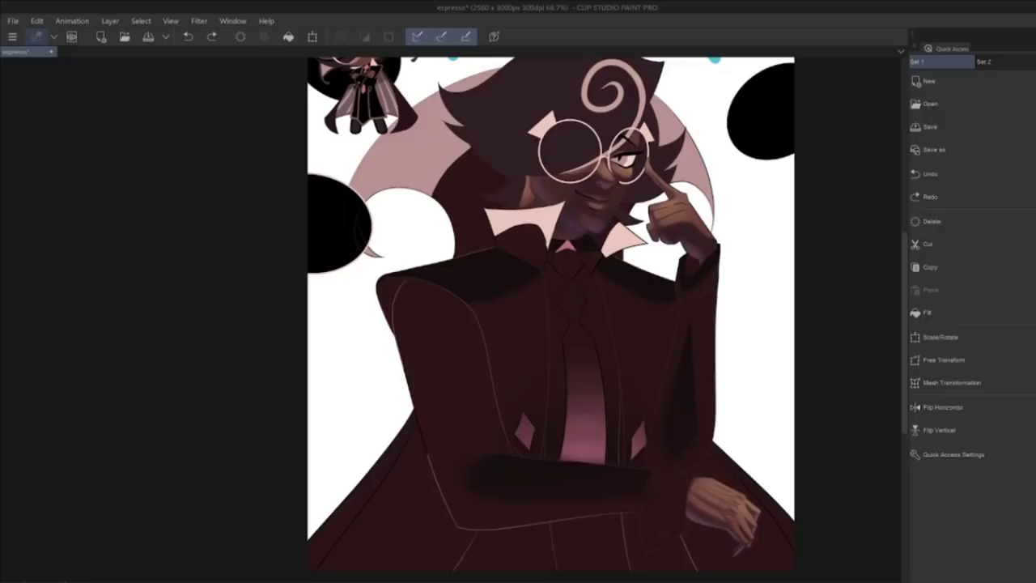
Step: Brush away the shadow inside the tie's two upper diamonds with the soft brush in transparent colour to expose their pink
{"action": "left_click", "coordinate": [1035, 186]}
{"action": "left_click", "coordinate": [974, 135]}
{"action": "left_click_drag", "start_coordinate": [583, 255], "coordinate": [586, 252]}
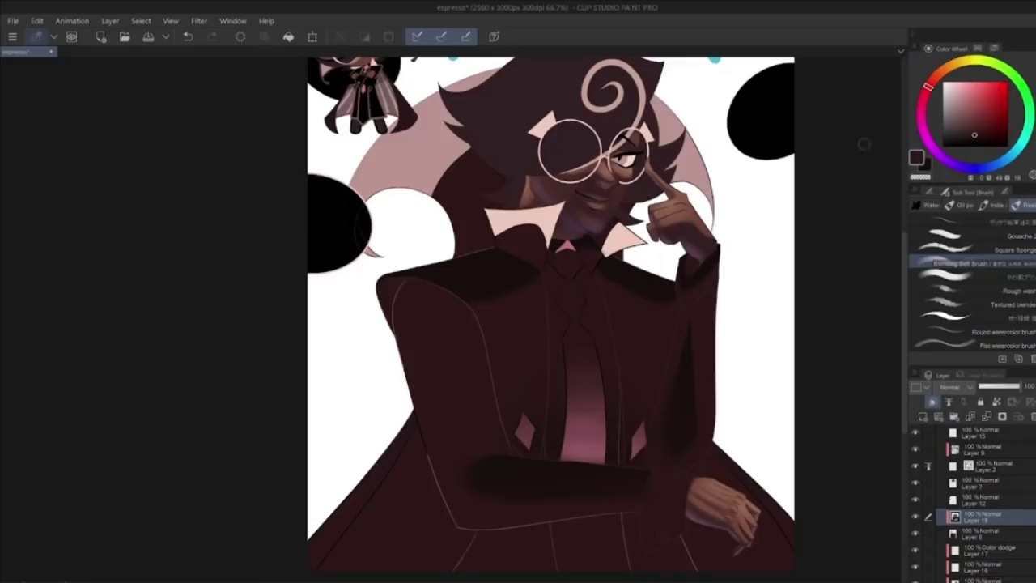
{"action": "left_click", "coordinate": [925, 167]}
{"action": "left_click_drag", "start_coordinate": [560, 251], "coordinate": [573, 252]}
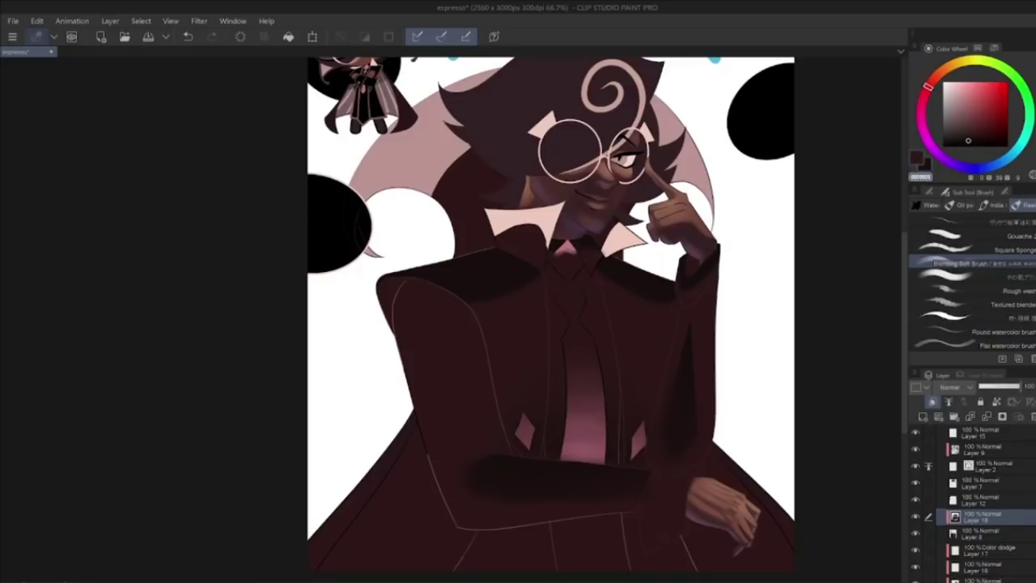
{"action": "left_click", "coordinate": [917, 158]}
{"action": "mouse_move", "coordinate": [572, 257]}
{"action": "left_mouse_down"}
{"action": "mouse_move", "coordinate": [559, 256]}
{"action": "mouse_move", "coordinate": [571, 274]}
{"action": "mouse_move", "coordinate": [558, 268]}
{"action": "left_mouse_up"}
{"action": "left_click", "coordinate": [920, 177]}
{"action": "left_click", "coordinate": [193, 39]}
{"action": "left_click_drag", "start_coordinate": [578, 321], "coordinate": [573, 304]}
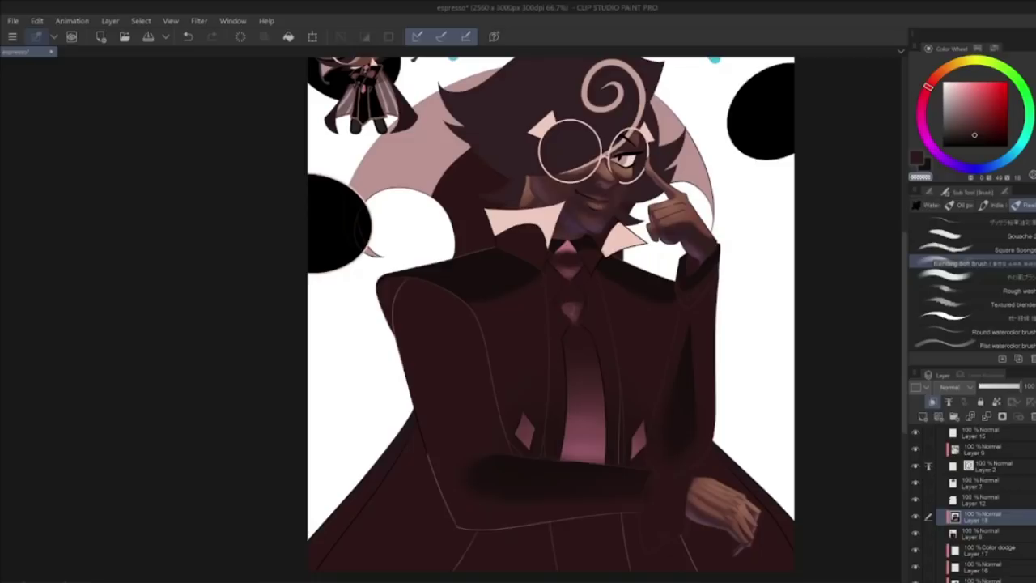
Step: Soften the shadow edges on both shirt collar points by alternating the dark maroon and transparent colour
{"action": "left_click", "coordinate": [918, 158]}
{"action": "left_click", "coordinate": [920, 177]}
{"action": "mouse_move", "coordinate": [540, 243]}
{"action": "left_mouse_down"}
{"action": "mouse_move", "coordinate": [511, 229]}
{"action": "mouse_move", "coordinate": [537, 226]}
{"action": "mouse_move", "coordinate": [541, 248]}
{"action": "mouse_move", "coordinate": [515, 227]}
{"action": "mouse_move", "coordinate": [498, 238]}
{"action": "mouse_move", "coordinate": [511, 248]}
{"action": "mouse_move", "coordinate": [502, 231]}
{"action": "mouse_move", "coordinate": [534, 225]}
{"action": "mouse_move", "coordinate": [544, 250]}
{"action": "mouse_move", "coordinate": [525, 222]}
{"action": "left_mouse_up"}
{"action": "left_click", "coordinate": [188, 39]}
{"action": "left_click", "coordinate": [917, 157]}
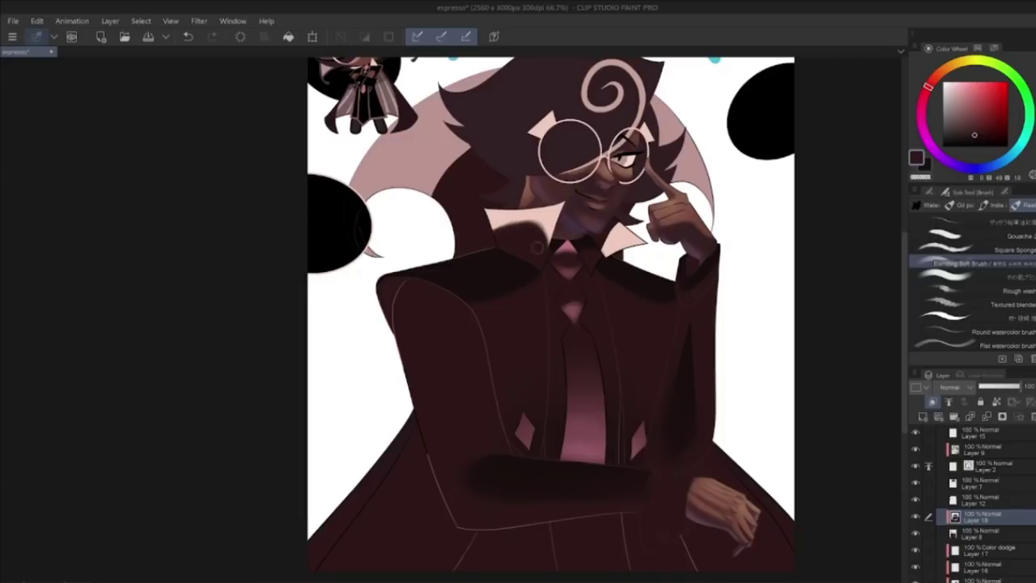
{"action": "key", "text": "ctrl+z"}
{"action": "left_click_drag", "start_coordinate": [492, 237], "coordinate": [540, 266]}
{"action": "mouse_move", "coordinate": [615, 227]}
{"action": "left_mouse_down"}
{"action": "mouse_move", "coordinate": [605, 252]}
{"action": "mouse_move", "coordinate": [626, 228]}
{"action": "mouse_move", "coordinate": [603, 251]}
{"action": "left_mouse_up"}
{"action": "left_click", "coordinate": [192, 36]}
{"action": "left_click", "coordinate": [192, 36]}
{"action": "left_click", "coordinate": [192, 38]}
{"action": "left_click", "coordinate": [917, 158]}
{"action": "left_click_drag", "start_coordinate": [607, 233], "coordinate": [623, 227]}
{"action": "left_click", "coordinate": [947, 276]}
Step: Try to brighten the two jacket diamonds by erasing their shadow with the soft eraser
{"action": "key", "text": "e"}
{"action": "scroll", "coordinate": [528, 429], "scroll_direction": "up", "scroll_amount": 1}
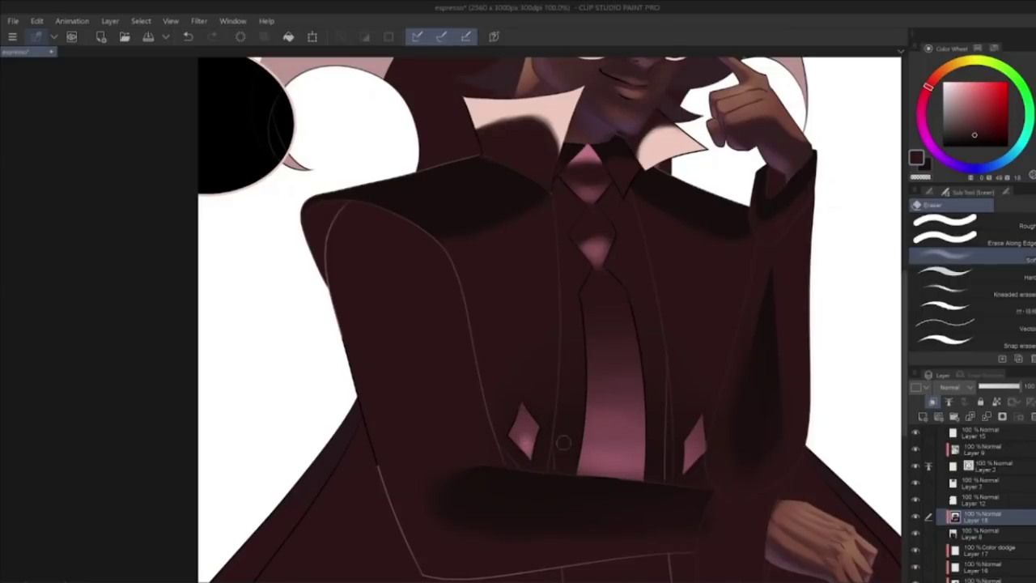
{"action": "left_click_drag", "start_coordinate": [519, 410], "coordinate": [516, 428]}
{"action": "left_click_drag", "start_coordinate": [702, 419], "coordinate": [695, 442]}
{"action": "key", "text": "ctrl+z"}
{"action": "key", "text": "ctrl+z"}
{"action": "key", "text": "ctrl+z"}
{"action": "key", "text": "ctrl+z"}
{"action": "key", "text": "ctrl+z"}
{"action": "key", "text": "ctrl+z"}
{"action": "key", "text": "ctrl+z"}
{"action": "mouse_move", "coordinate": [513, 435]}
{"action": "left_mouse_down"}
{"action": "mouse_move", "coordinate": [535, 422]}
{"action": "mouse_move", "coordinate": [515, 428]}
{"action": "mouse_move", "coordinate": [538, 437]}
{"action": "left_mouse_up"}
{"action": "left_click_drag", "start_coordinate": [692, 443], "coordinate": [704, 429]}
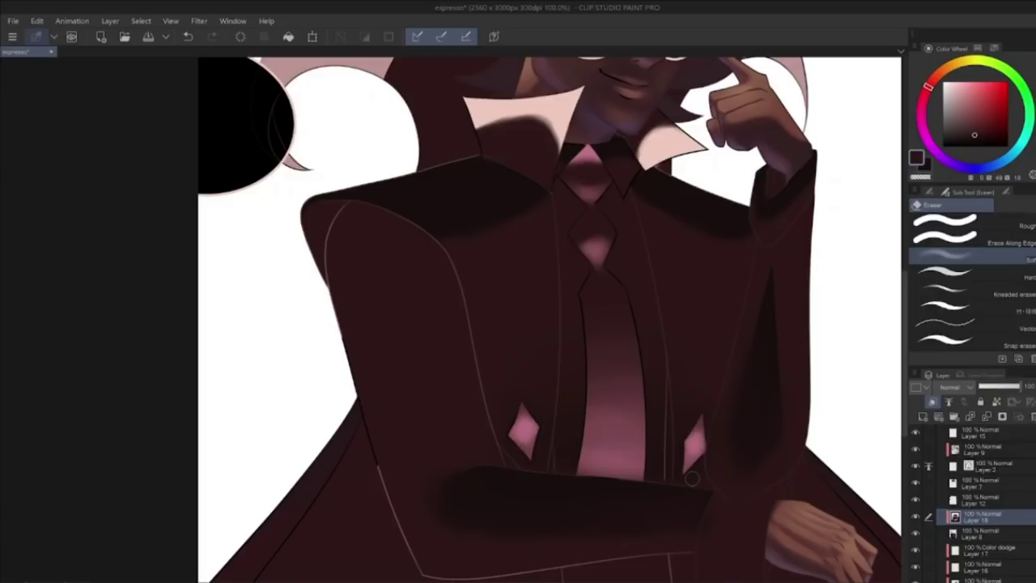
{"action": "key", "text": "ctrl+minus"}
{"action": "key", "text": "ctrl+plus"}
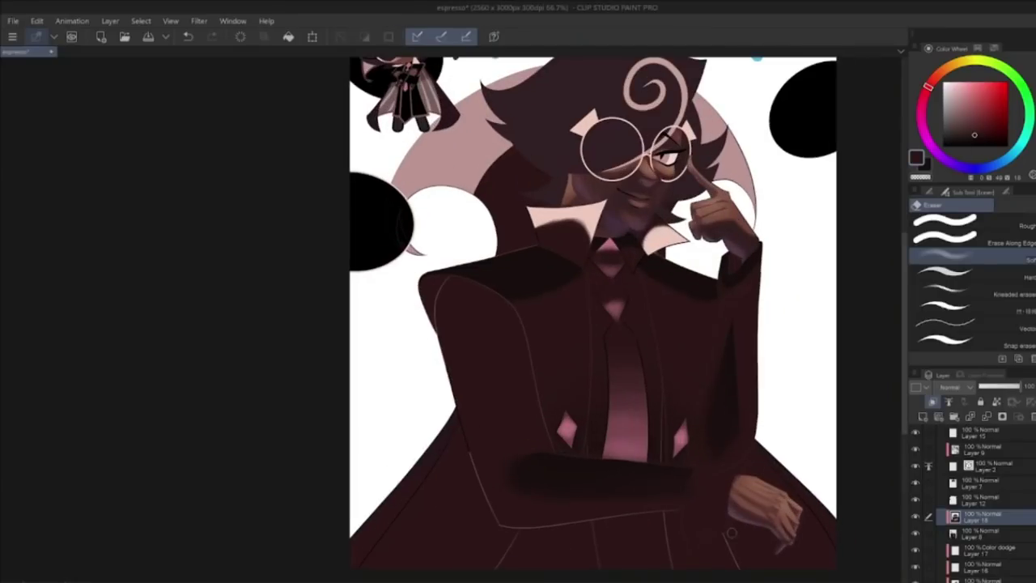
Step: Undo the last erasing on the jacket diamonds and lightly erase shadow inside the diamond beside the folded arm's elbow
{"action": "key", "text": "ctrl+z"}
{"action": "key", "text": "ctrl+z"}
{"action": "key", "text": "ctrl+z"}
{"action": "key", "text": "ctrl+z"}
{"action": "left_click_drag", "start_coordinate": [571, 444], "coordinate": [570, 437]}
Step: Blend the dark maroon shadow behind the head outward into the cape's pink lining
{"action": "key", "text": "j"}
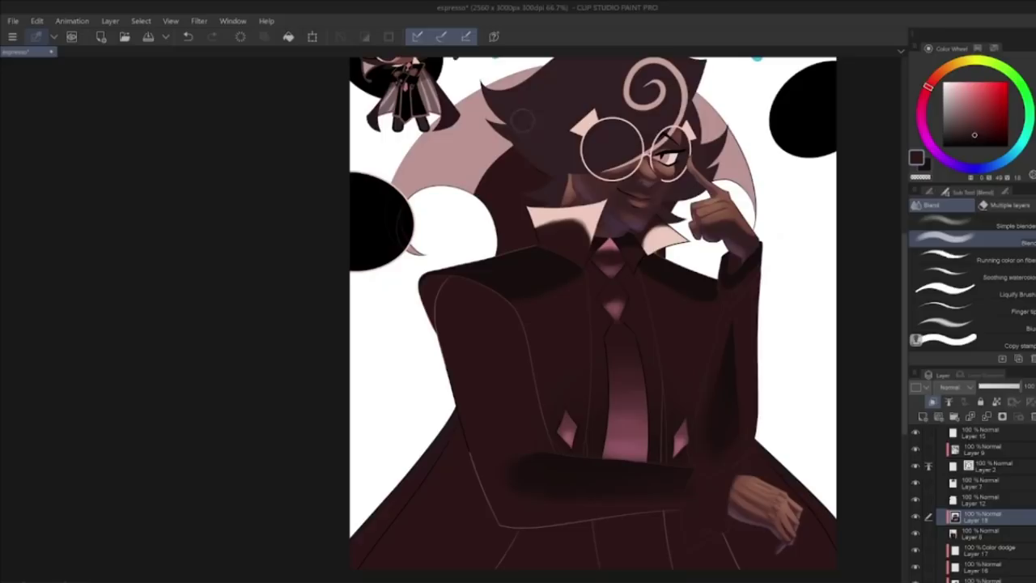
{"action": "mouse_move", "coordinate": [524, 145]}
{"action": "left_mouse_down"}
{"action": "mouse_move", "coordinate": [486, 186]}
{"action": "mouse_move", "coordinate": [518, 170]}
{"action": "mouse_move", "coordinate": [502, 150]}
{"action": "mouse_move", "coordinate": [512, 202]}
{"action": "mouse_move", "coordinate": [518, 152]}
{"action": "mouse_move", "coordinate": [505, 207]}
{"action": "left_mouse_up"}
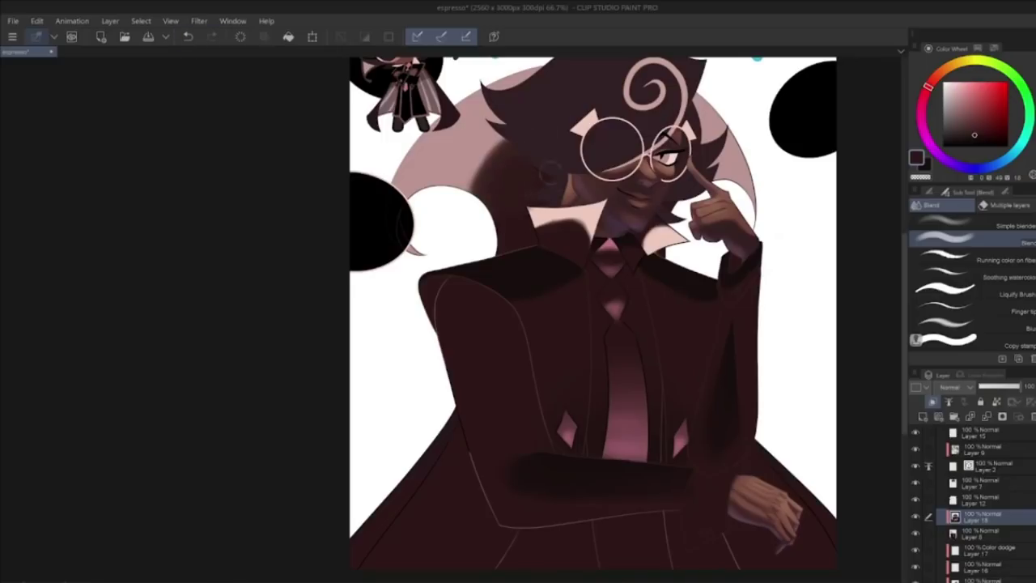
{"action": "mouse_move", "coordinate": [487, 159]}
{"action": "left_mouse_down"}
{"action": "mouse_move", "coordinate": [520, 196]}
{"action": "mouse_move", "coordinate": [482, 160]}
{"action": "mouse_move", "coordinate": [467, 182]}
{"action": "mouse_move", "coordinate": [479, 178]}
{"action": "mouse_move", "coordinate": [463, 181]}
{"action": "left_mouse_up"}
{"action": "key", "text": "ctrl+z"}
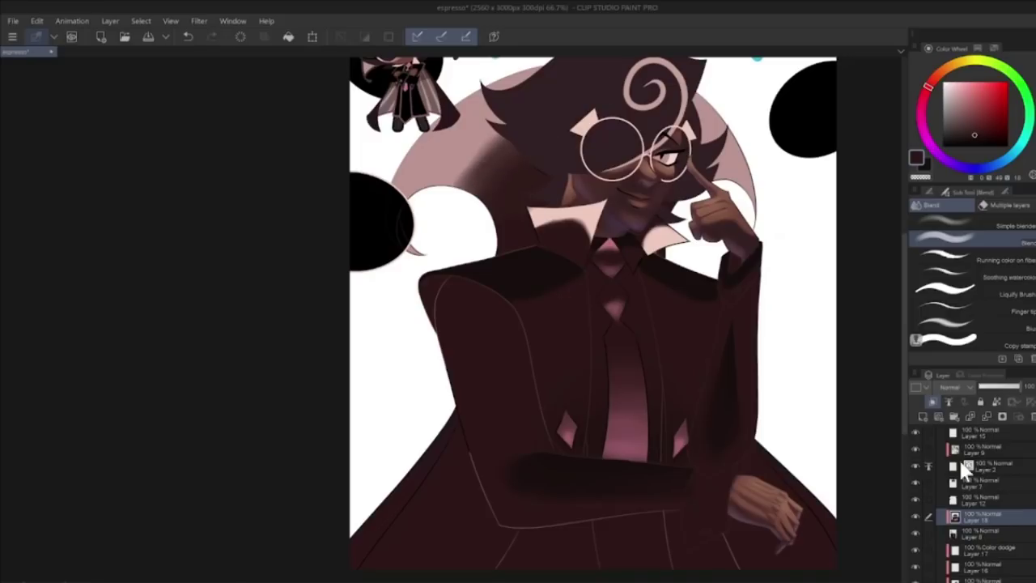
Step: Hide Layer 12 and try a brush stroke on the curled lower tip of the cape's lining
{"action": "left_click", "coordinate": [917, 499]}
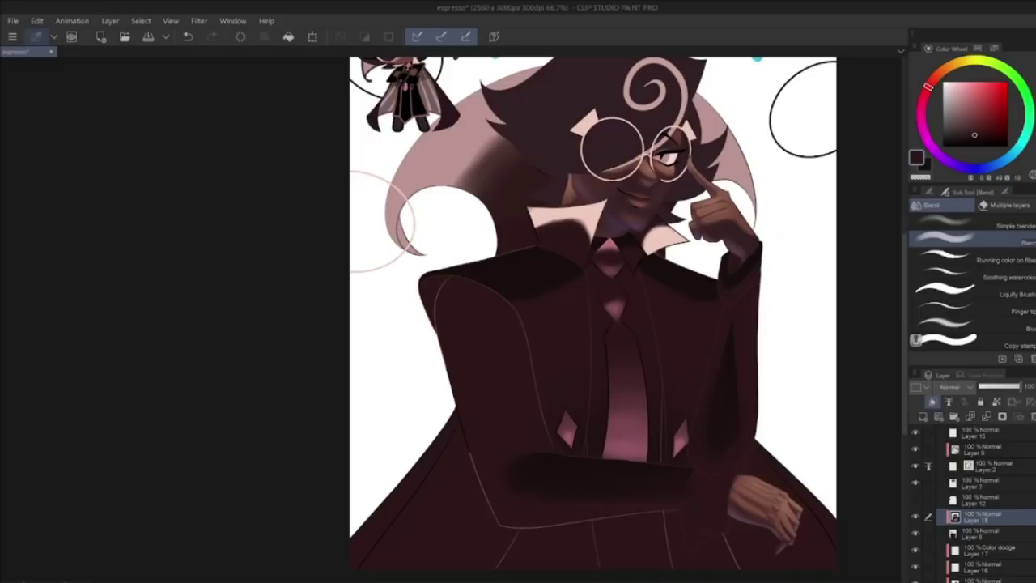
{"action": "key", "text": "b"}
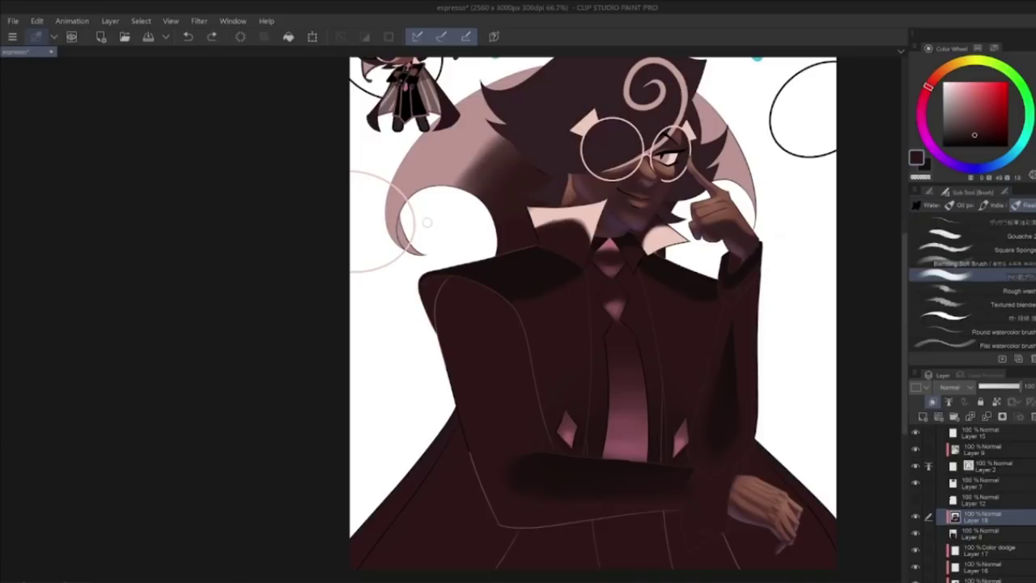
{"action": "key", "text": "ctrl+z"}
{"action": "key", "text": "ctrl+z"}
{"action": "left_click_drag", "start_coordinate": [404, 219], "coordinate": [419, 254]}
{"action": "key", "text": "ctrl+z"}
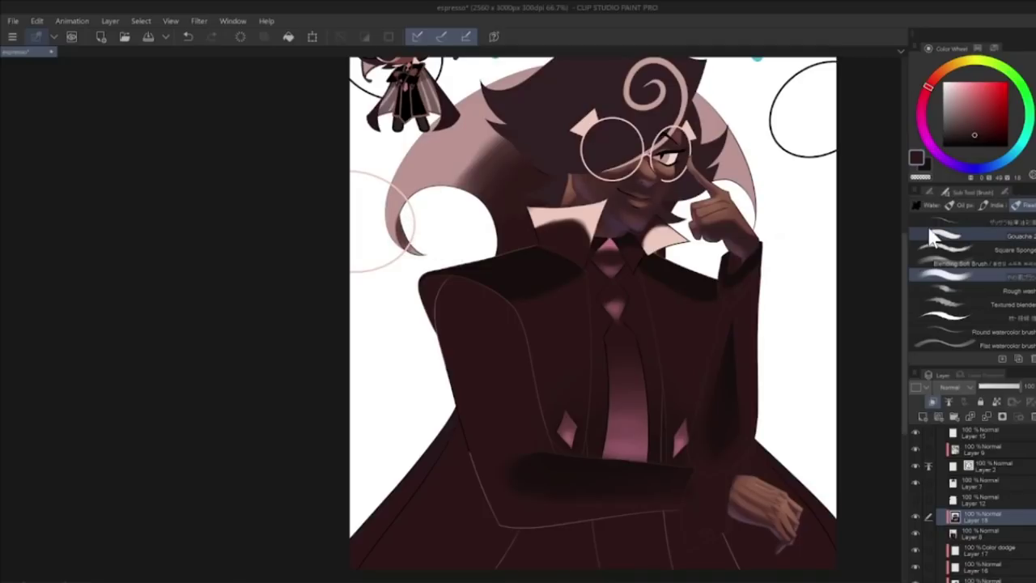
Step: Smooth the shadow's outer edge on the cape lining beside the hair with the Blend tool
{"action": "key", "text": "j"}
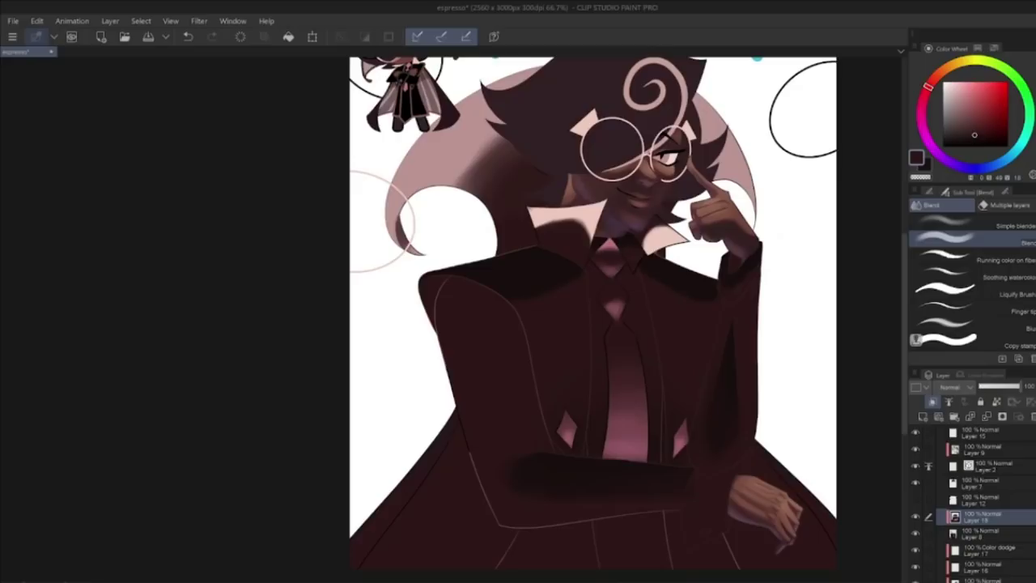
{"action": "left_click_drag", "start_coordinate": [466, 180], "coordinate": [495, 139]}
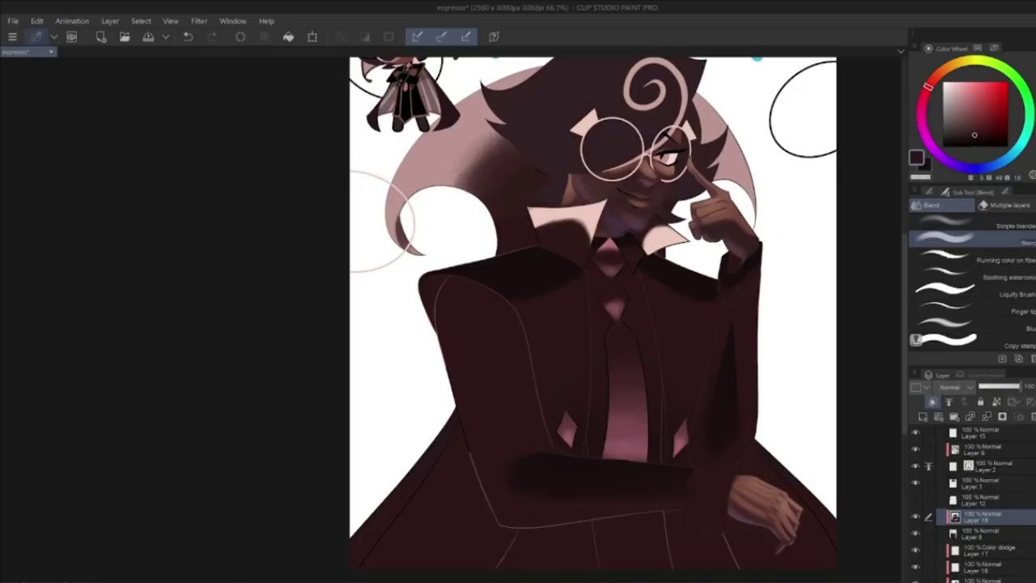
{"action": "left_click_drag", "start_coordinate": [463, 180], "coordinate": [496, 138]}
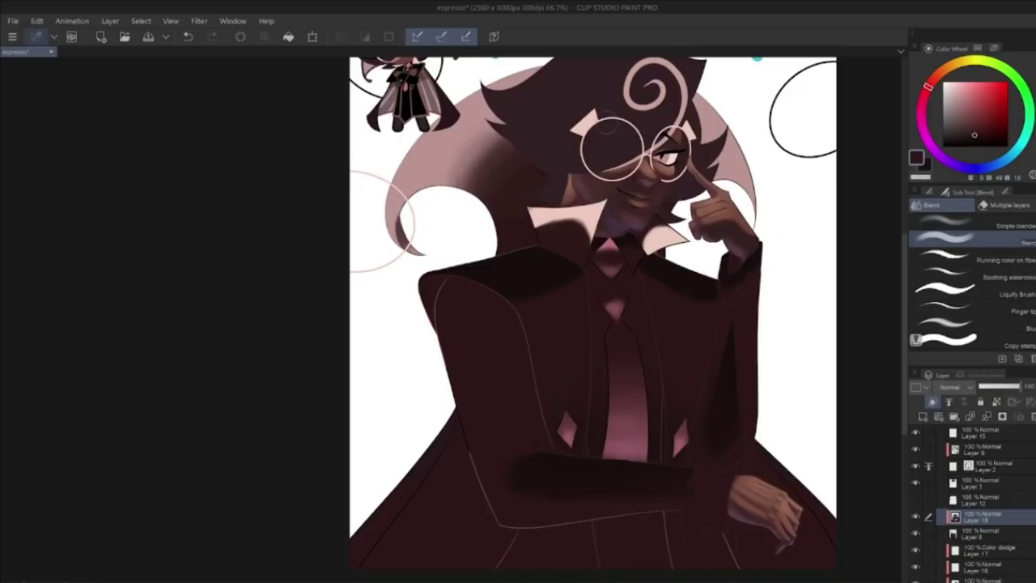
Step: Try Multiply, Soft light, Darker color, Lighter color, Hue, Saturation and Color blending modes on the clothing shadow layer, Layer 18
{"action": "left_click", "coordinate": [964, 384]}
{"action": "left_click", "coordinate": [972, 102]}
{"action": "scroll", "coordinate": [904, 248], "scroll_direction": "down", "scroll_amount": 2}
{"action": "left_click", "coordinate": [947, 385]}
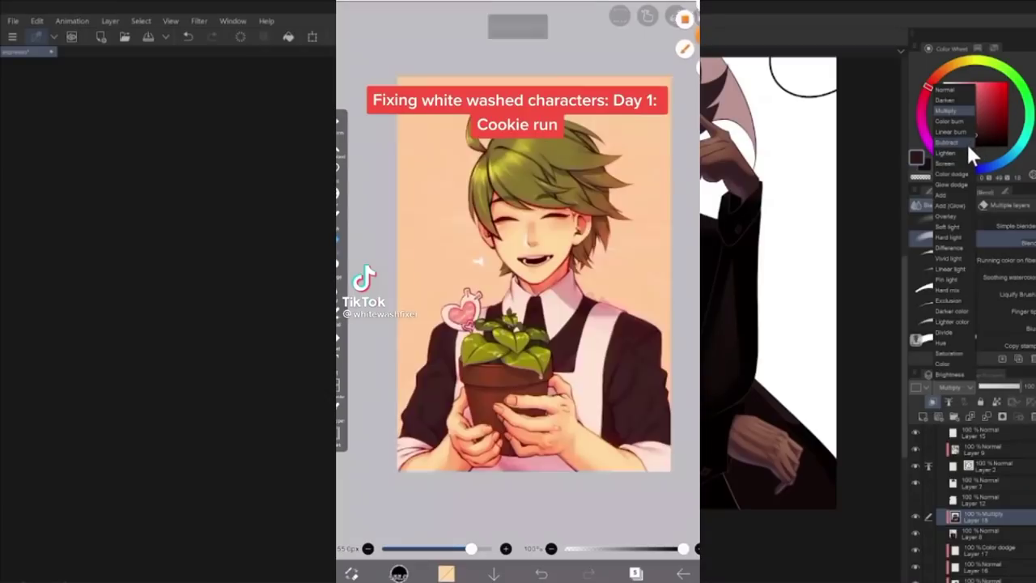
{"action": "left_click", "coordinate": [959, 226]}
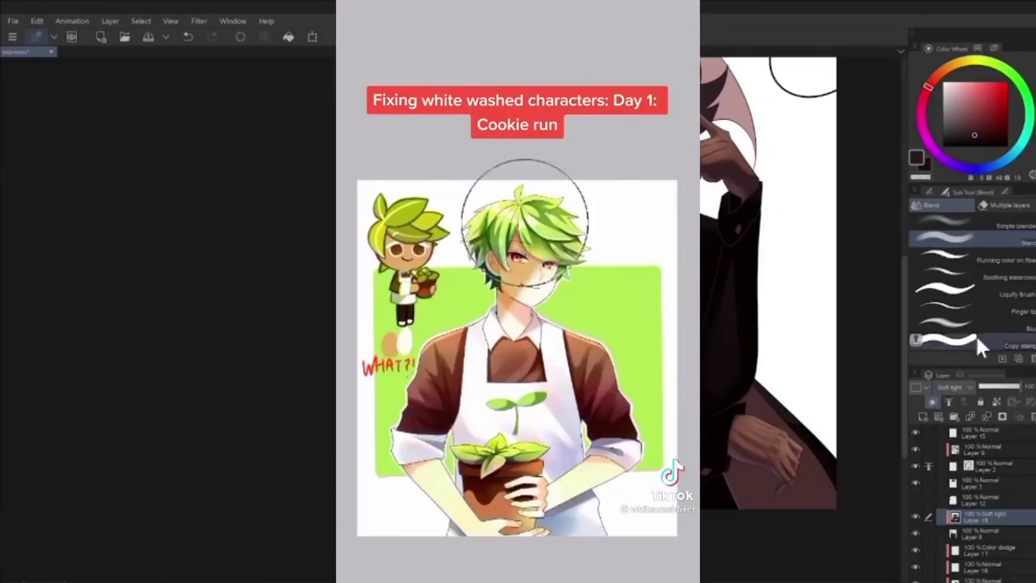
{"action": "left_click", "coordinate": [957, 388]}
{"action": "left_click", "coordinate": [959, 110]}
{"action": "left_click", "coordinate": [952, 388]}
{"action": "left_click", "coordinate": [958, 312]}
{"action": "left_click", "coordinate": [955, 385]}
{"action": "left_click", "coordinate": [963, 322]}
{"action": "left_click", "coordinate": [955, 386]}
{"action": "left_click", "coordinate": [956, 342]}
{"action": "left_click", "coordinate": [953, 386]}
{"action": "left_click", "coordinate": [948, 363]}
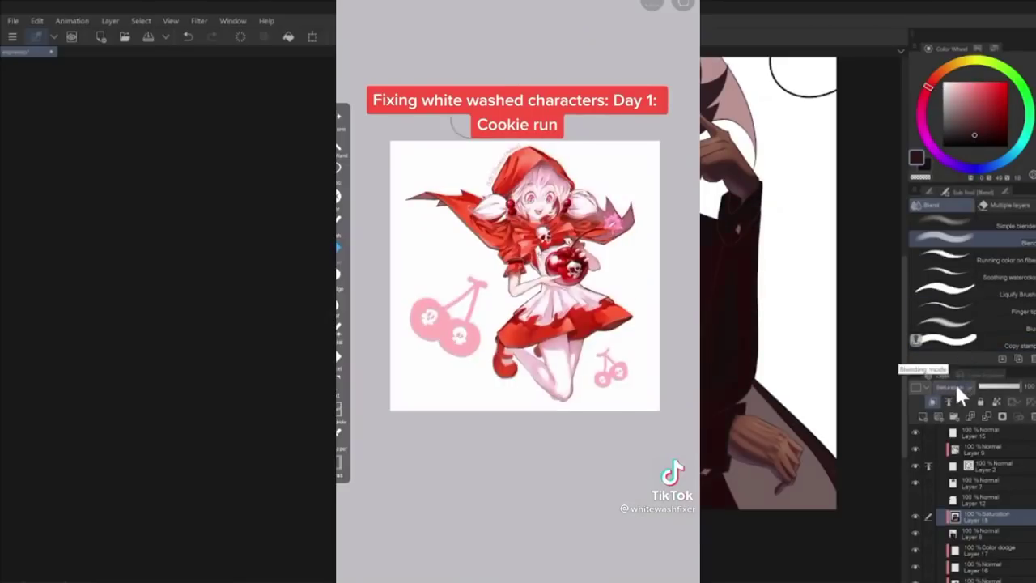
Step: Try the Subtract, Multiply, Darken and Color burn blending modes on Layer 18
{"action": "left_click", "coordinate": [955, 386]}
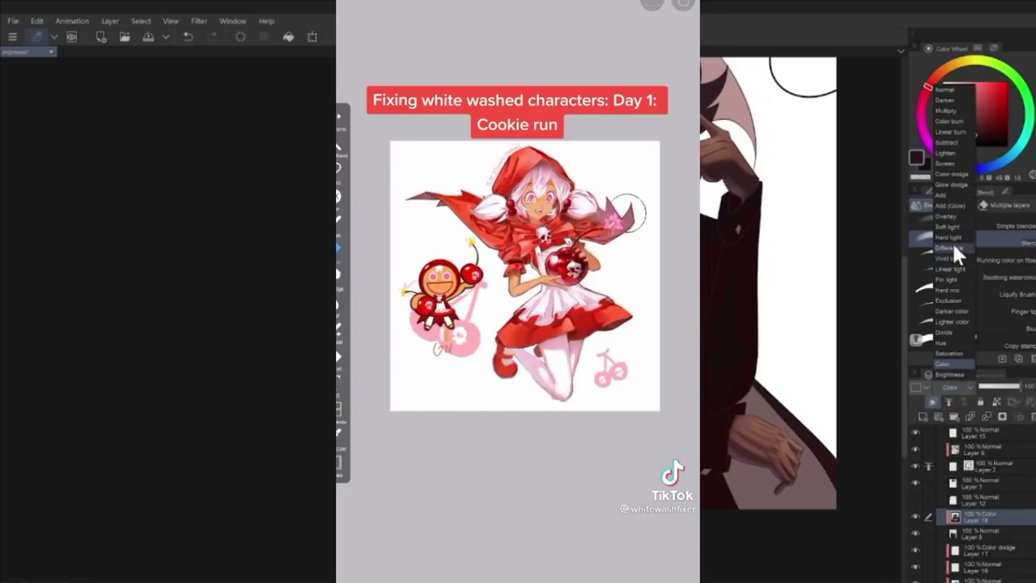
{"action": "left_click", "coordinate": [960, 142]}
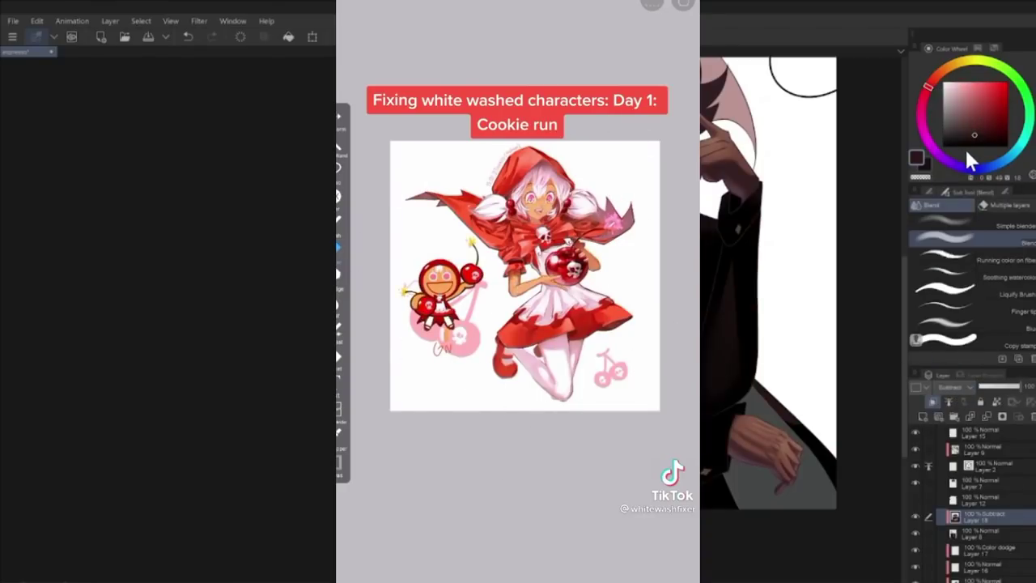
{"action": "left_click", "coordinate": [959, 385]}
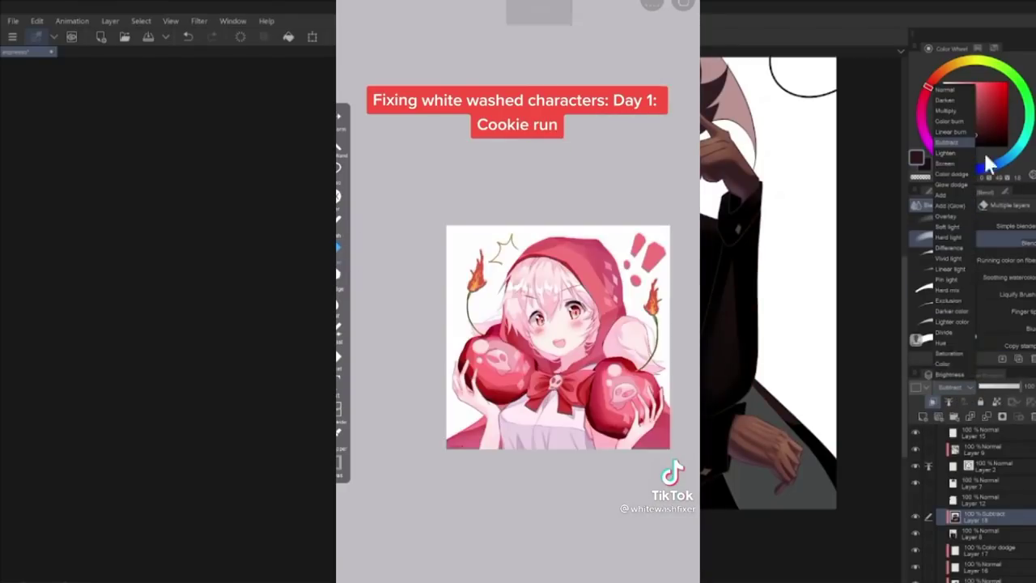
{"action": "left_click", "coordinate": [955, 110]}
{"action": "left_click", "coordinate": [951, 388]}
{"action": "left_click", "coordinate": [951, 100]}
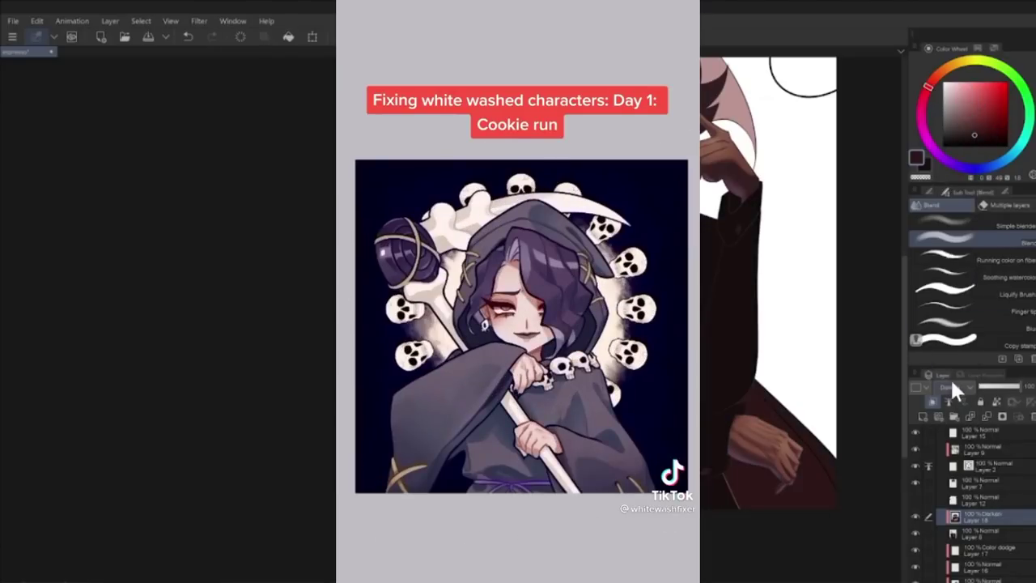
{"action": "left_click", "coordinate": [955, 386]}
{"action": "left_click", "coordinate": [953, 131]}
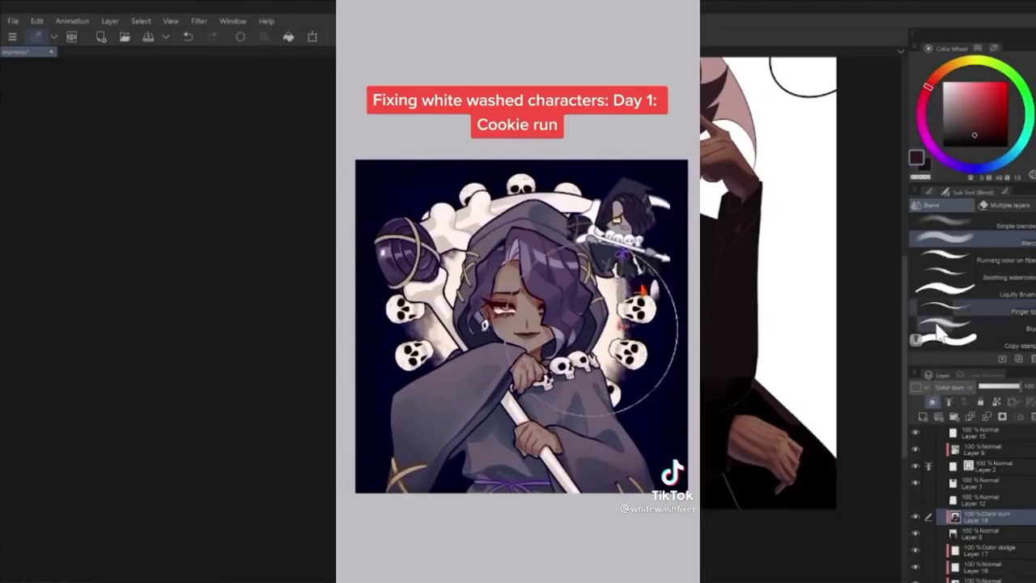
Step: Set Layer 18 to Multiply blending at 60% opacity
{"action": "left_click", "coordinate": [951, 387]}
{"action": "left_click", "coordinate": [954, 110]}
{"action": "left_click", "coordinate": [951, 387]}
{"action": "left_click", "coordinate": [961, 394]}
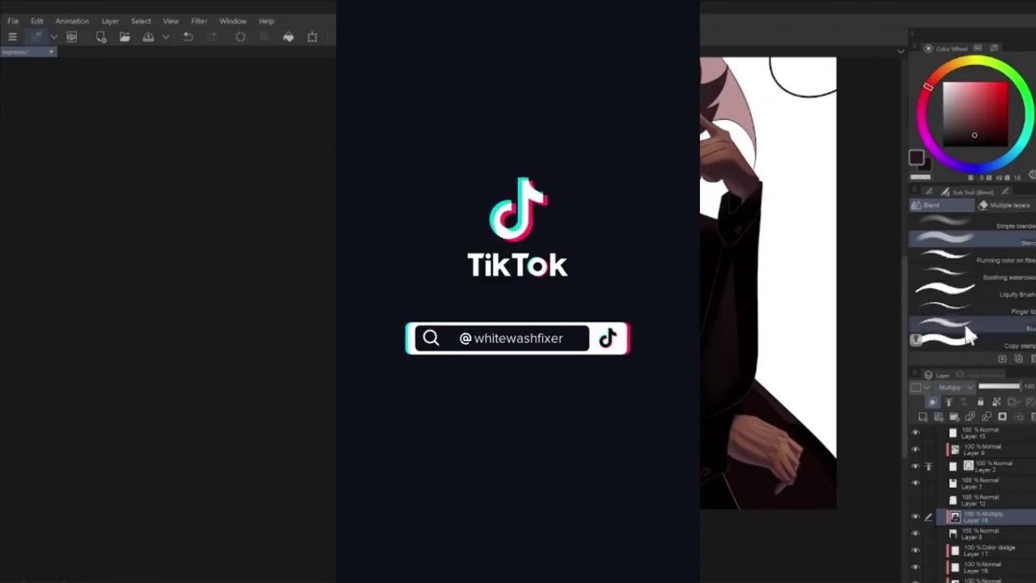
{"action": "left_click", "coordinate": [1005, 387]}
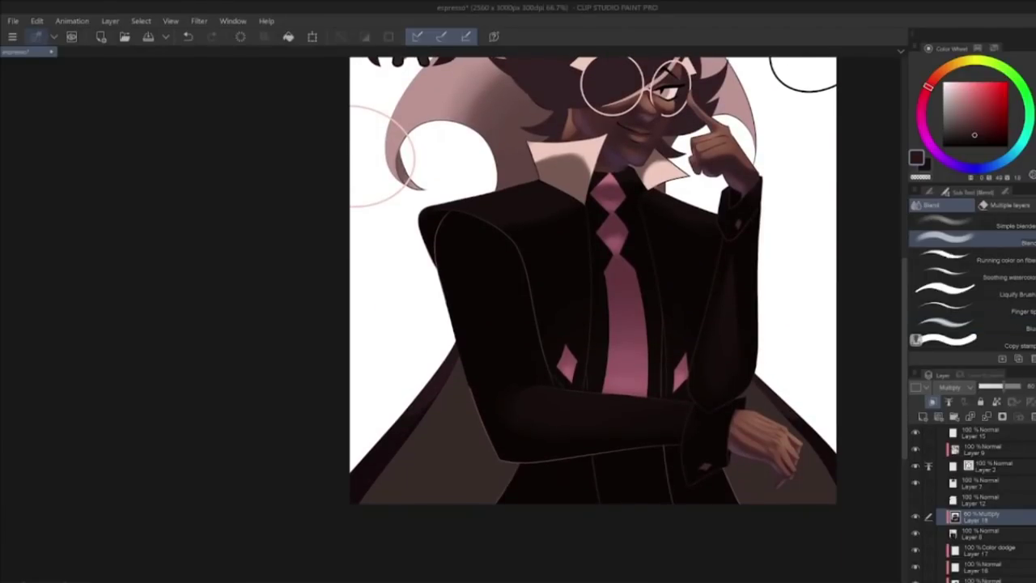
Step: Try to lasso-fill a shadow on the cape lining around the resting hand, sampling a dark colour with the layer in Normal mode
{"action": "key", "text": "u"}
{"action": "mouse_move", "coordinate": [737, 499]}
{"action": "left_mouse_down"}
{"action": "mouse_move", "coordinate": [726, 452]}
{"action": "mouse_move", "coordinate": [743, 387]}
{"action": "mouse_move", "coordinate": [759, 382]}
{"action": "mouse_move", "coordinate": [791, 419]}
{"action": "mouse_move", "coordinate": [819, 480]}
{"action": "left_mouse_up"}
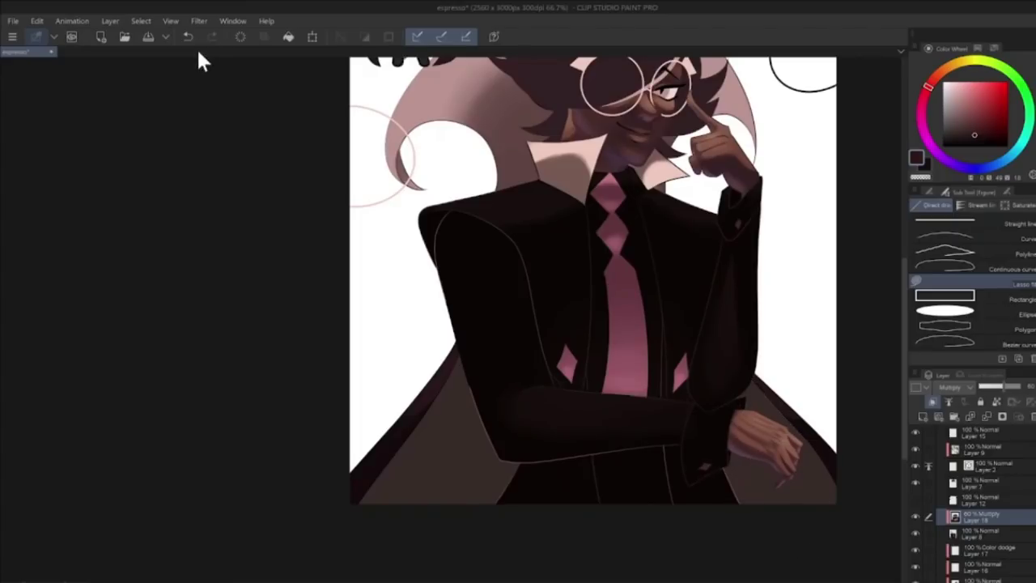
{"action": "left_click", "coordinate": [949, 387]}
{"action": "left_click", "coordinate": [964, 89]}
{"action": "key", "text": "i"}
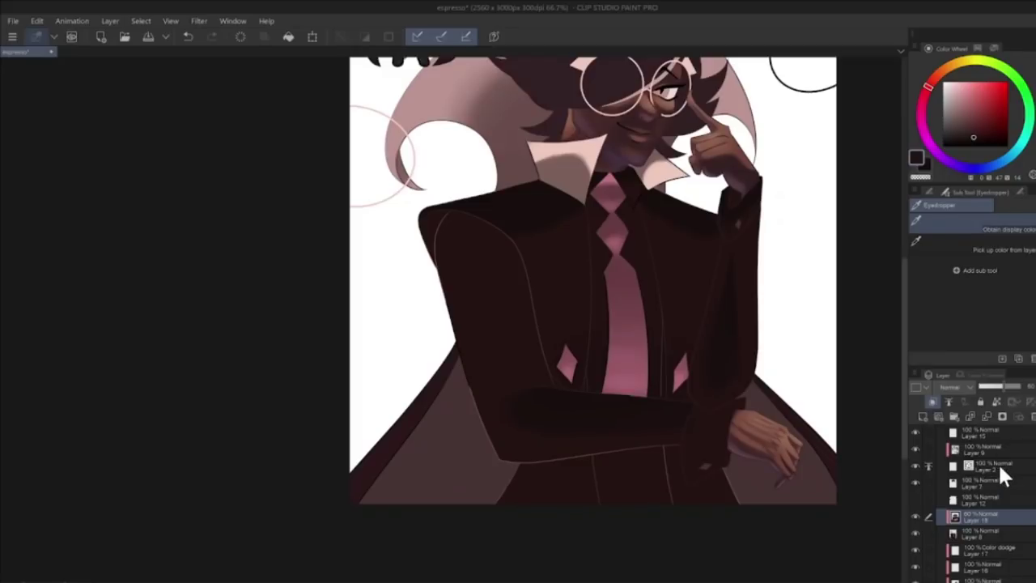
{"action": "left_click", "coordinate": [949, 387]}
{"action": "left_click", "coordinate": [955, 105]}
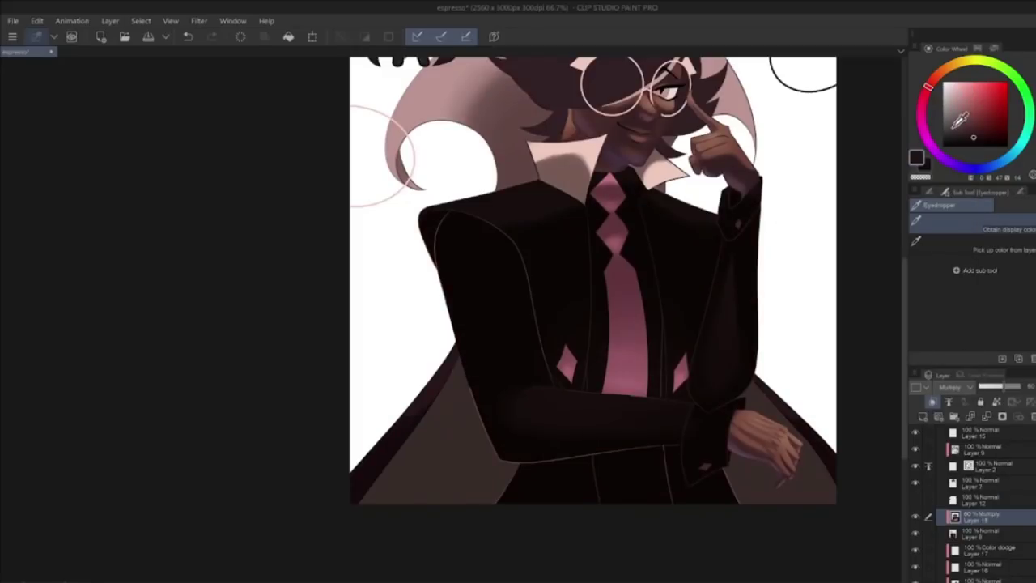
{"action": "key", "text": "u"}
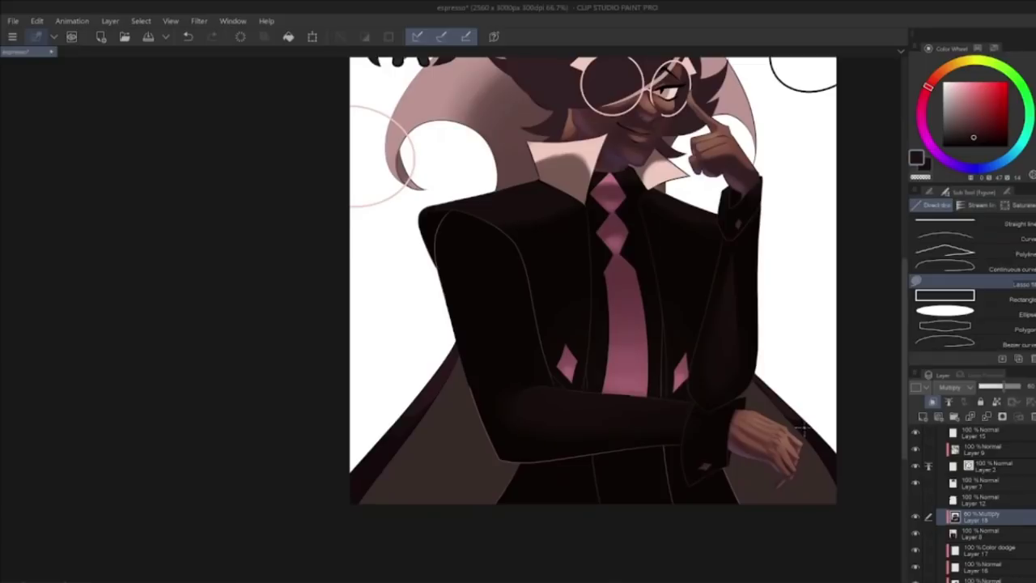
{"action": "mouse_move", "coordinate": [810, 439]}
{"action": "left_mouse_down"}
{"action": "mouse_move", "coordinate": [753, 477]}
{"action": "mouse_move", "coordinate": [724, 463]}
{"action": "mouse_move", "coordinate": [728, 410]}
{"action": "mouse_move", "coordinate": [779, 412]}
{"action": "mouse_move", "coordinate": [810, 437]}
{"action": "left_mouse_up"}
Step: Try Layer 18 in Normal mode, undo the change, and try a lasso-fill shadow on the lining behind the folded arm's elbow
{"action": "left_click", "coordinate": [917, 532]}
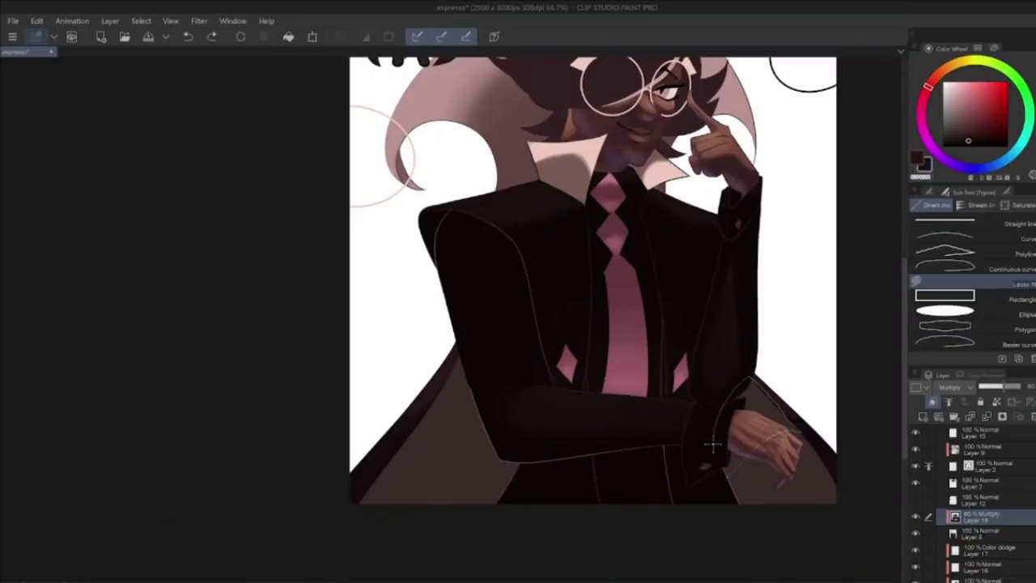
{"action": "left_click", "coordinate": [947, 387]}
{"action": "left_click", "coordinate": [929, 227]}
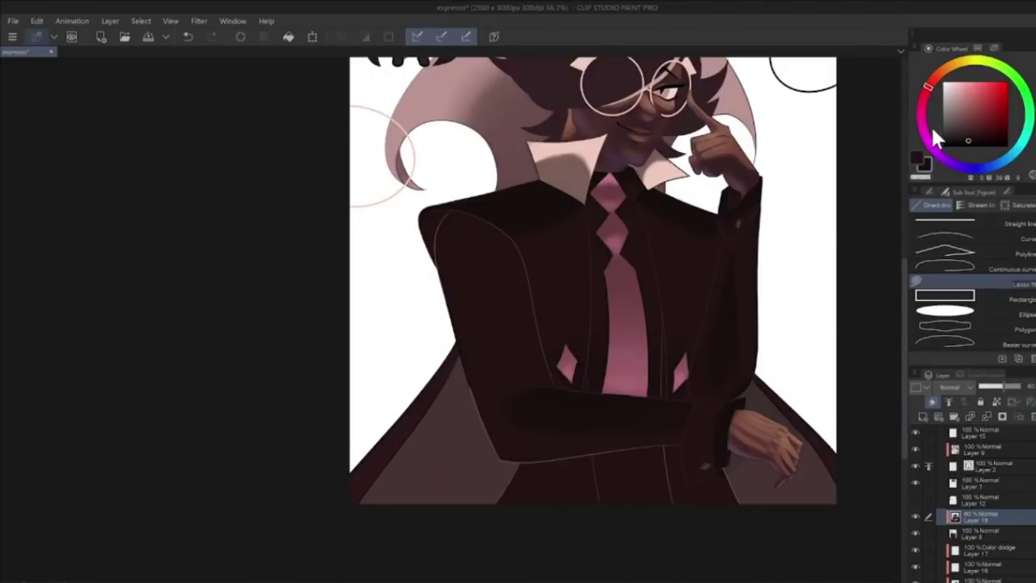
{"action": "key", "text": "ctrl+z"}
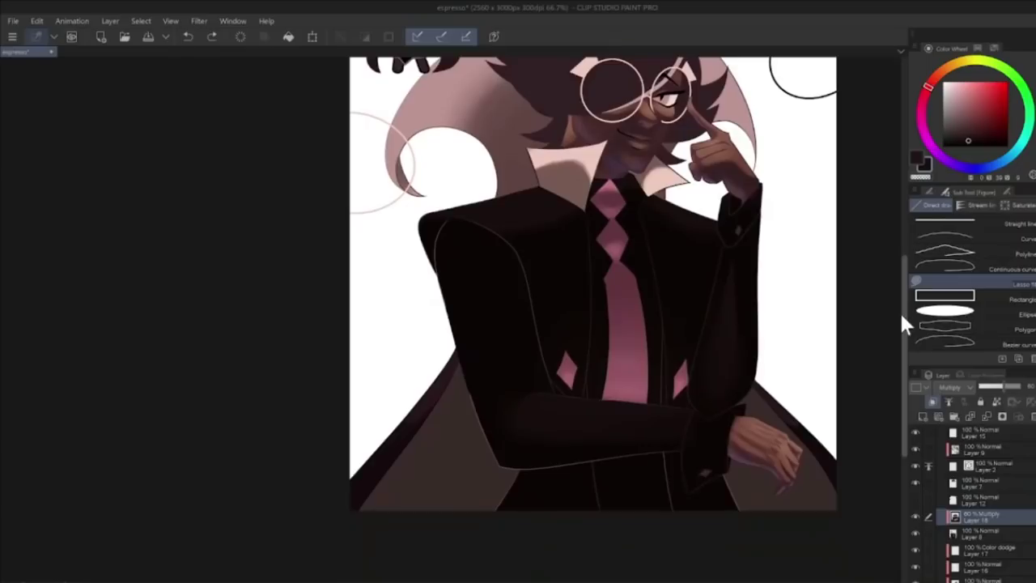
{"action": "mouse_move", "coordinate": [421, 421]}
{"action": "left_mouse_down"}
{"action": "mouse_move", "coordinate": [502, 486]}
{"action": "mouse_move", "coordinate": [453, 354]}
{"action": "mouse_move", "coordinate": [465, 360]}
{"action": "left_mouse_up"}
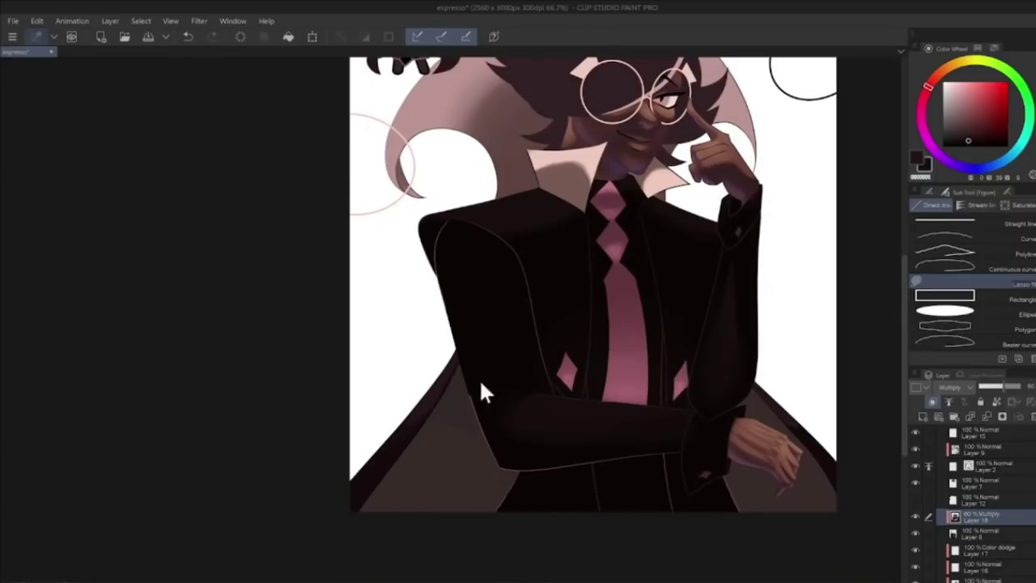
Step: Add a new layer above Layer 18 and lasso-fill the cape lining behind the elbow and around the hand with purple
{"action": "left_click", "coordinate": [923, 416]}
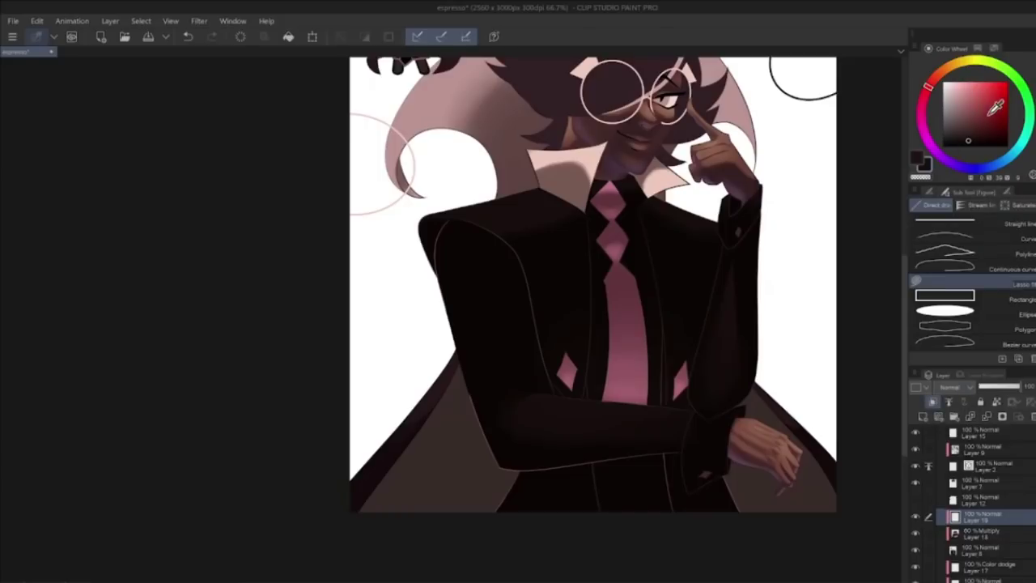
{"action": "left_click", "coordinate": [979, 49]}
{"action": "left_click", "coordinate": [951, 61]}
{"action": "mouse_move", "coordinate": [515, 490]}
{"action": "left_mouse_down"}
{"action": "mouse_move", "coordinate": [450, 377]}
{"action": "mouse_move", "coordinate": [507, 474]}
{"action": "mouse_move", "coordinate": [525, 469]}
{"action": "mouse_move", "coordinate": [490, 476]}
{"action": "left_mouse_up"}
{"action": "key", "text": "ctrl+z"}
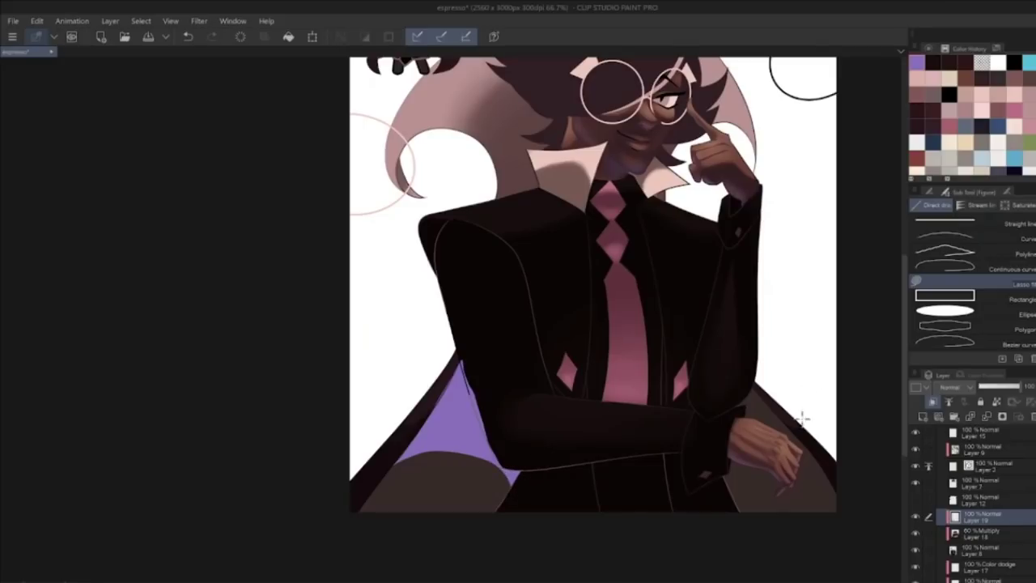
{"action": "mouse_move", "coordinate": [796, 435]}
{"action": "left_mouse_down"}
{"action": "mouse_move", "coordinate": [724, 482]}
{"action": "mouse_move", "coordinate": [731, 395]}
{"action": "mouse_move", "coordinate": [755, 380]}
{"action": "left_mouse_up"}
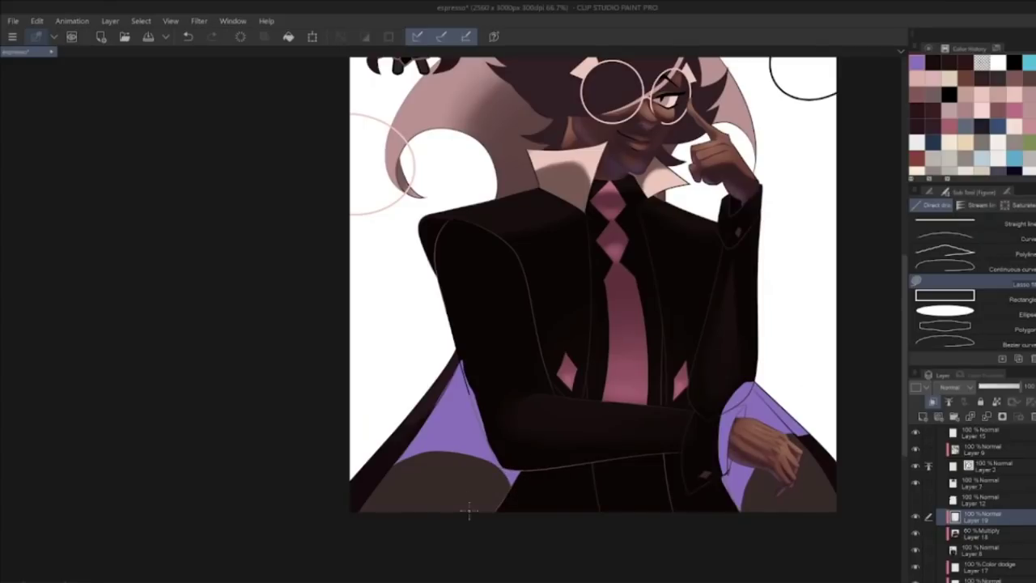
Step: Clear the purple shapes and lasso-fill larger purple areas on the cape lining at both sides of the body
{"action": "left_click", "coordinate": [241, 37]}
{"action": "left_click_drag", "start_coordinate": [429, 407], "coordinate": [477, 346]}
{"action": "mouse_move", "coordinate": [715, 490]}
{"action": "left_mouse_down"}
{"action": "mouse_move", "coordinate": [795, 405]}
{"action": "mouse_move", "coordinate": [708, 492]}
{"action": "left_mouse_up"}
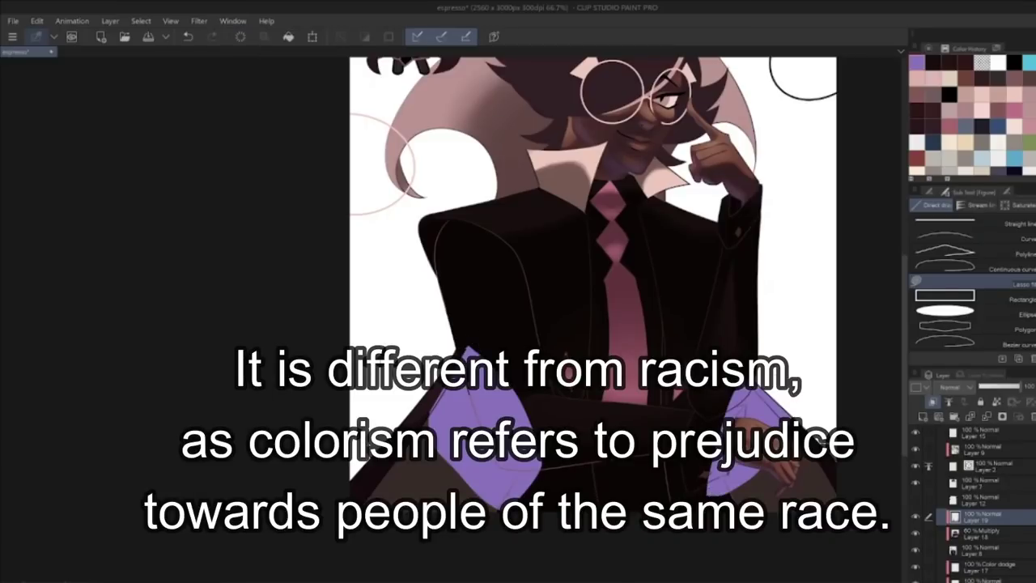
Step: Erase the purple that overlaps the sleeves, jacket and hand so it stays on the cape lining
{"action": "key", "text": "e"}
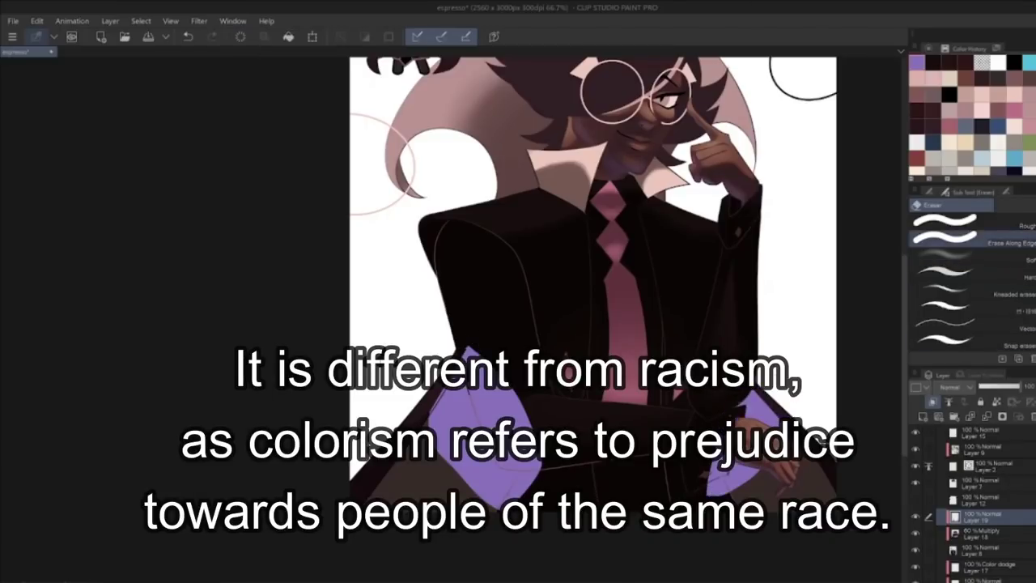
{"action": "mouse_move", "coordinate": [725, 439]}
{"action": "left_mouse_down"}
{"action": "mouse_move", "coordinate": [709, 488]}
{"action": "mouse_move", "coordinate": [732, 458]}
{"action": "left_mouse_up"}
{"action": "key", "text": "ctrl+z"}
{"action": "mouse_move", "coordinate": [468, 343]}
{"action": "left_mouse_down"}
{"action": "mouse_move", "coordinate": [481, 390]}
{"action": "mouse_move", "coordinate": [515, 431]}
{"action": "mouse_move", "coordinate": [506, 459]}
{"action": "mouse_move", "coordinate": [525, 485]}
{"action": "mouse_move", "coordinate": [506, 498]}
{"action": "left_mouse_up"}
{"action": "left_click", "coordinate": [972, 224]}
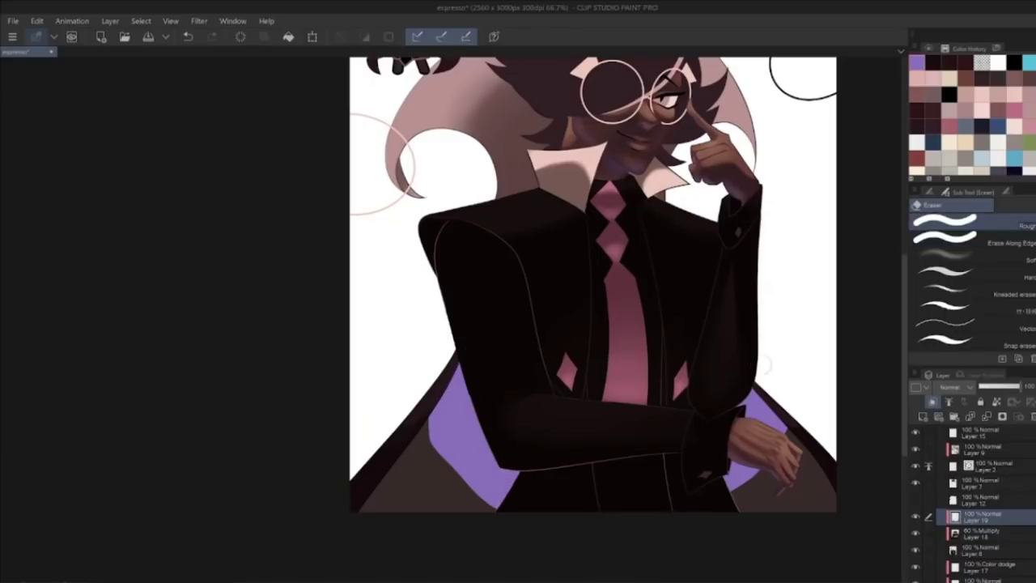
{"action": "key", "text": "bracketleft"}
{"action": "key", "text": "bracketleft"}
{"action": "key", "text": "bracketleft"}
Step: Set Layer 19 to Pin light, recolour its purple shapes to a muted red, and clean up their edges
{"action": "left_click", "coordinate": [954, 387]}
{"action": "left_click", "coordinate": [955, 281]}
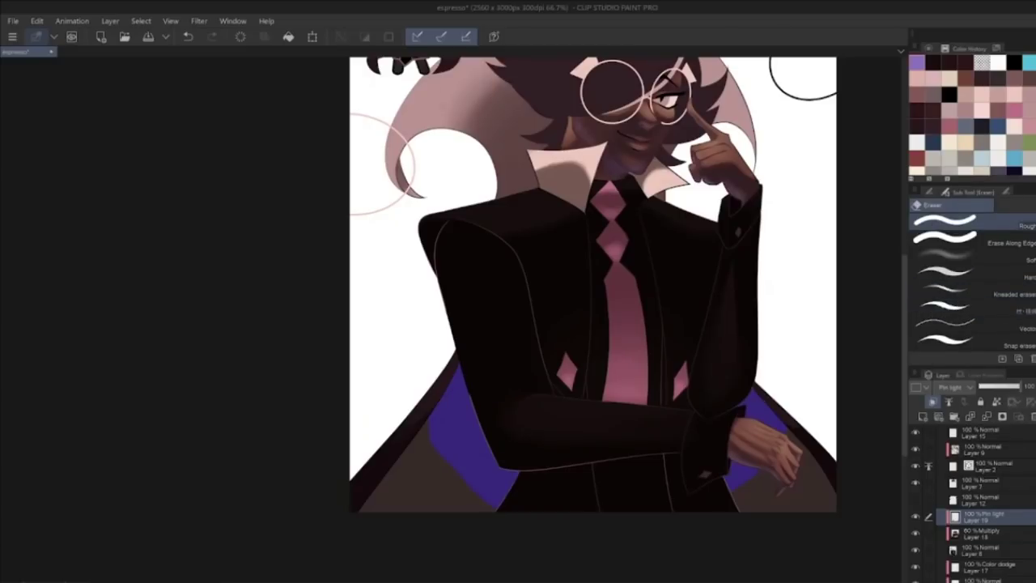
{"action": "left_click", "coordinate": [288, 38]}
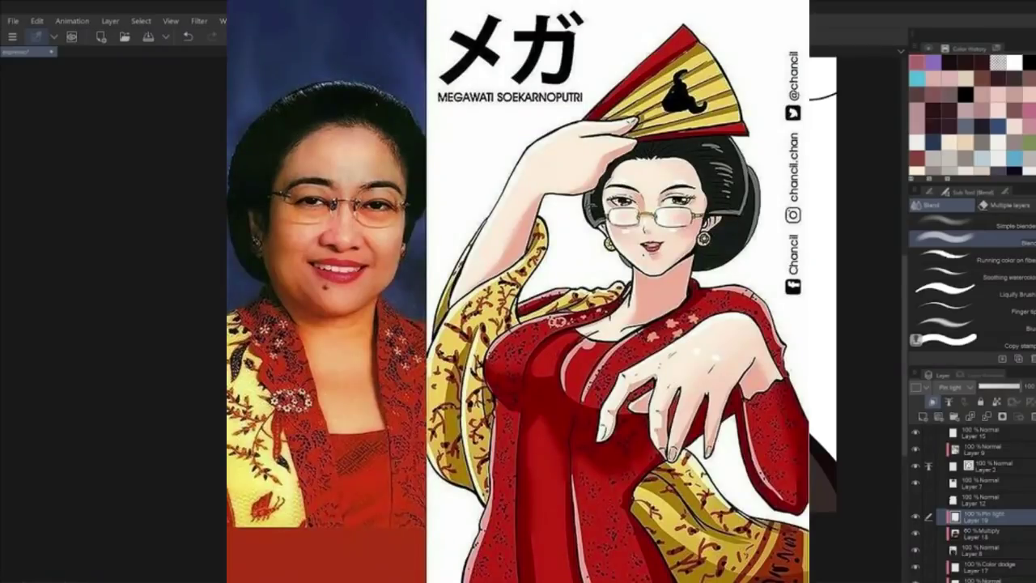
{"action": "key", "text": "e"}
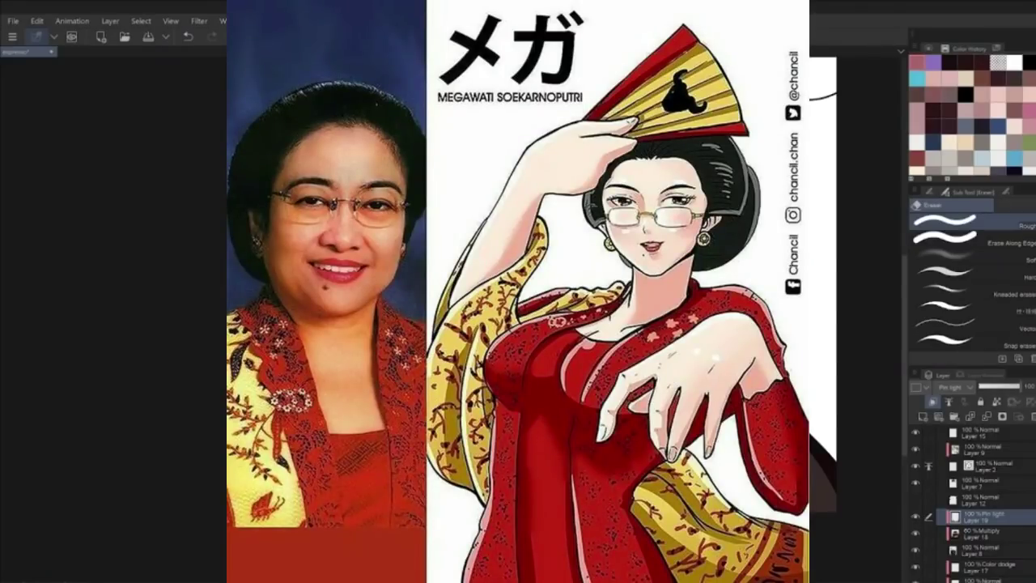
{"action": "left_click", "coordinate": [189, 37]}
{"action": "left_click", "coordinate": [977, 239]}
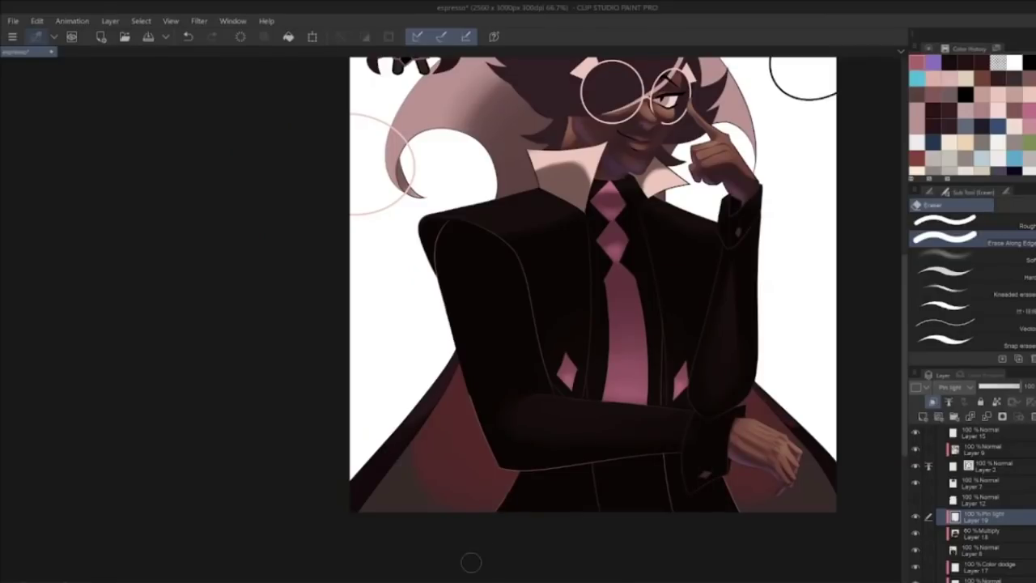
Step: Toggle the Multiply shadow layer off and on to compare the whole figure with and without it
{"action": "left_click_drag", "start_coordinate": [904, 300], "coordinate": [903, 279]}
{"action": "left_click", "coordinate": [916, 531]}
{"action": "left_click", "coordinate": [915, 530]}
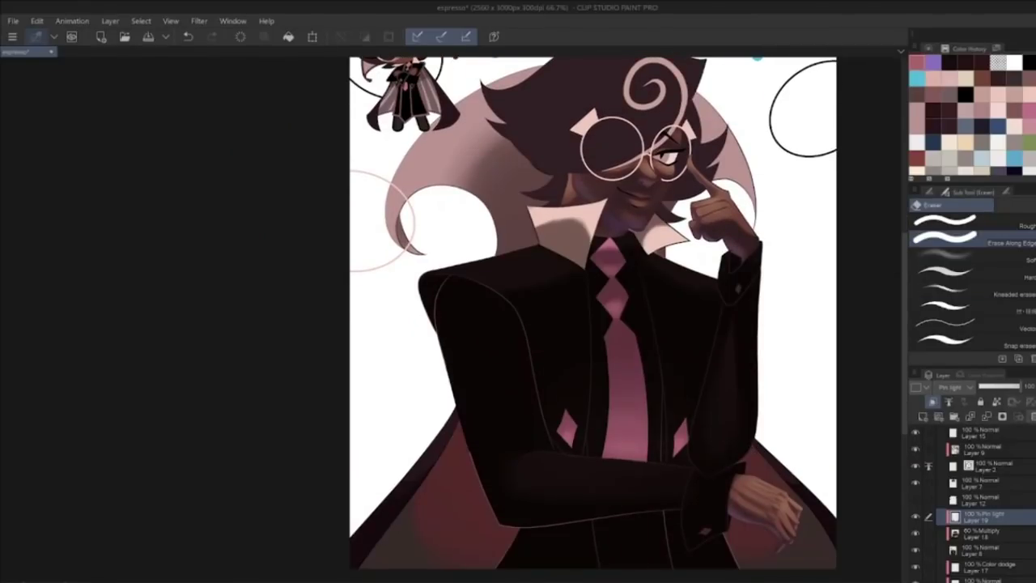
Step: Delete the Pin light layer and erase the Multiply shadow from the cape lining on both sides of the body
{"action": "left_click", "coordinate": [1033, 417]}
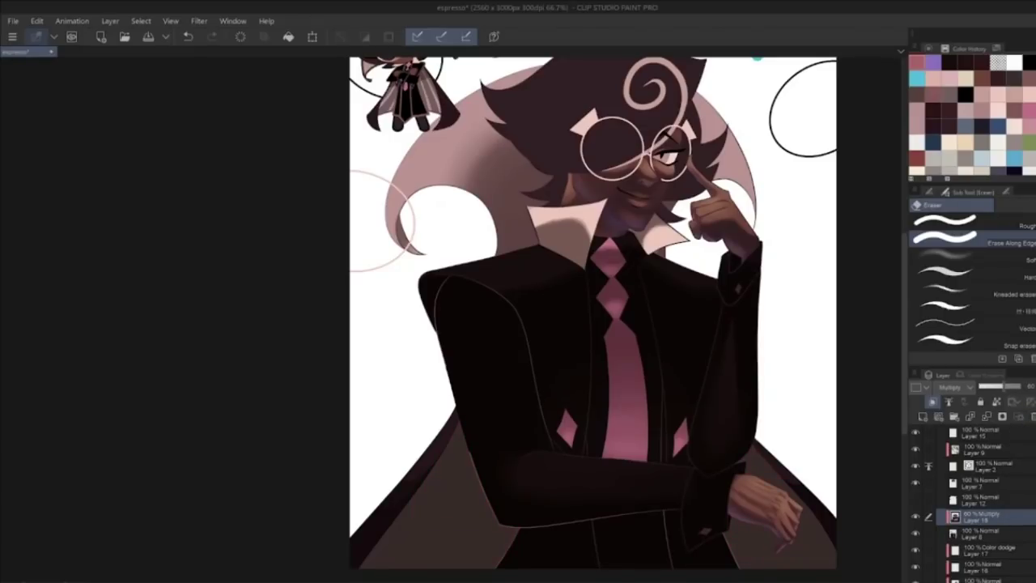
{"action": "mouse_move", "coordinate": [372, 559]}
{"action": "left_mouse_down"}
{"action": "mouse_move", "coordinate": [494, 551]}
{"action": "mouse_move", "coordinate": [486, 498]}
{"action": "mouse_move", "coordinate": [364, 562]}
{"action": "mouse_move", "coordinate": [469, 519]}
{"action": "left_mouse_up"}
{"action": "left_click_drag", "start_coordinate": [425, 484], "coordinate": [484, 558]}
{"action": "left_click", "coordinate": [188, 36]}
{"action": "mouse_move", "coordinate": [425, 486]}
{"action": "left_mouse_down"}
{"action": "mouse_move", "coordinate": [485, 502]}
{"action": "mouse_move", "coordinate": [502, 541]}
{"action": "left_mouse_up"}
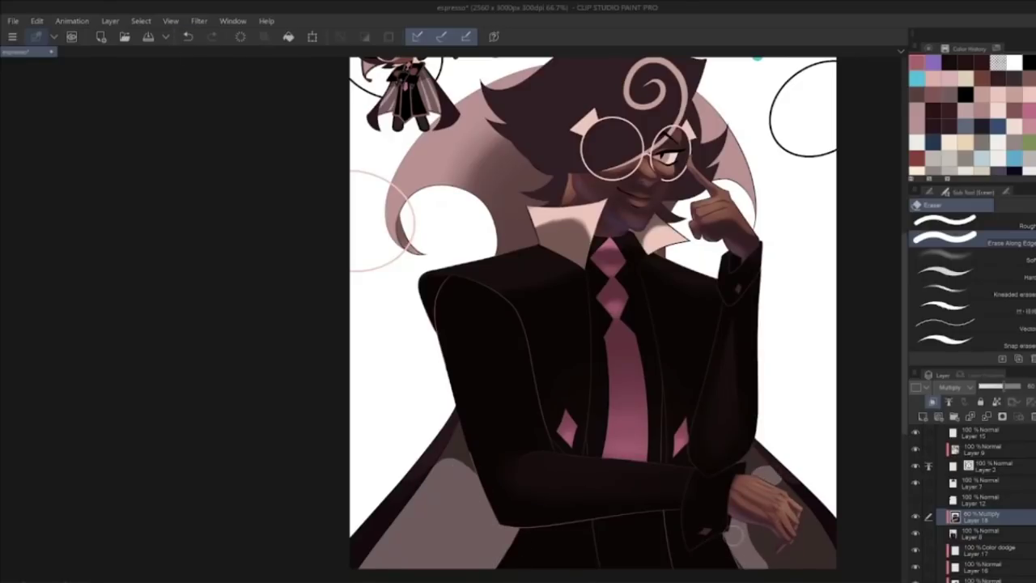
{"action": "mouse_move", "coordinate": [772, 476]}
{"action": "left_mouse_down"}
{"action": "mouse_move", "coordinate": [804, 537]}
{"action": "mouse_move", "coordinate": [797, 556]}
{"action": "mouse_move", "coordinate": [819, 561]}
{"action": "left_mouse_up"}
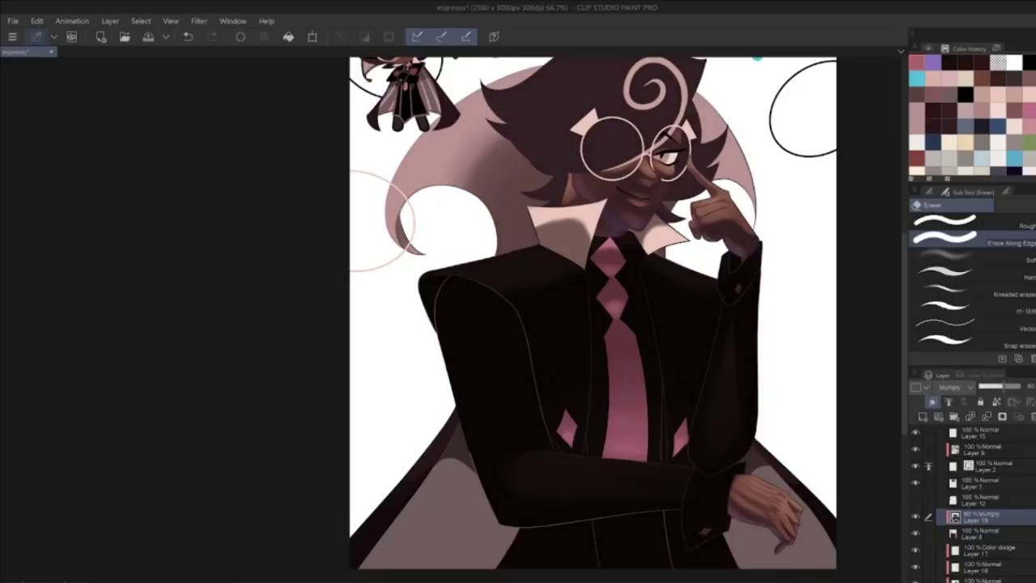
{"action": "left_click", "coordinate": [956, 388]}
{"action": "left_click", "coordinate": [948, 90]}
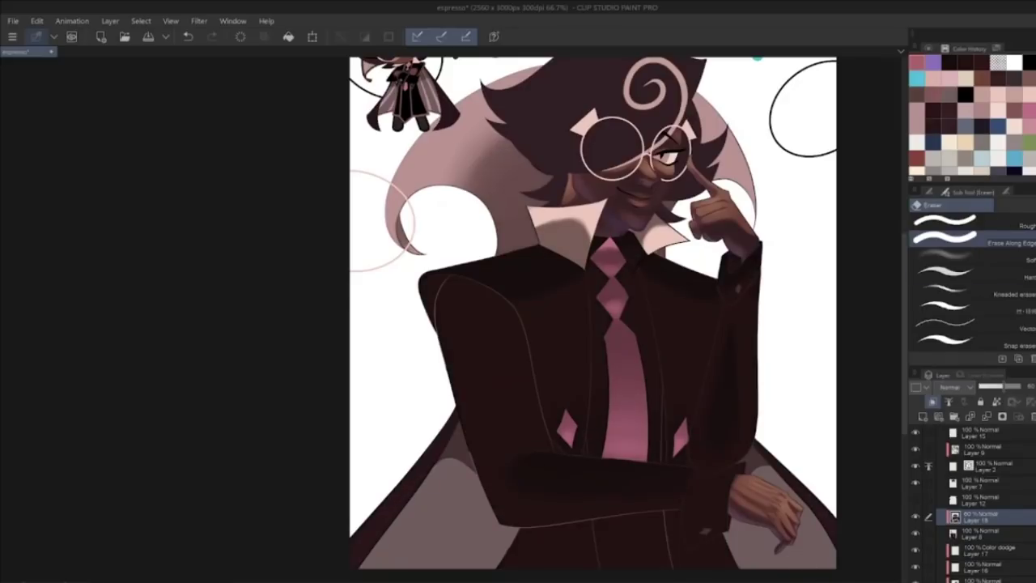
{"action": "key", "text": "i"}
{"action": "left_click", "coordinate": [951, 387]}
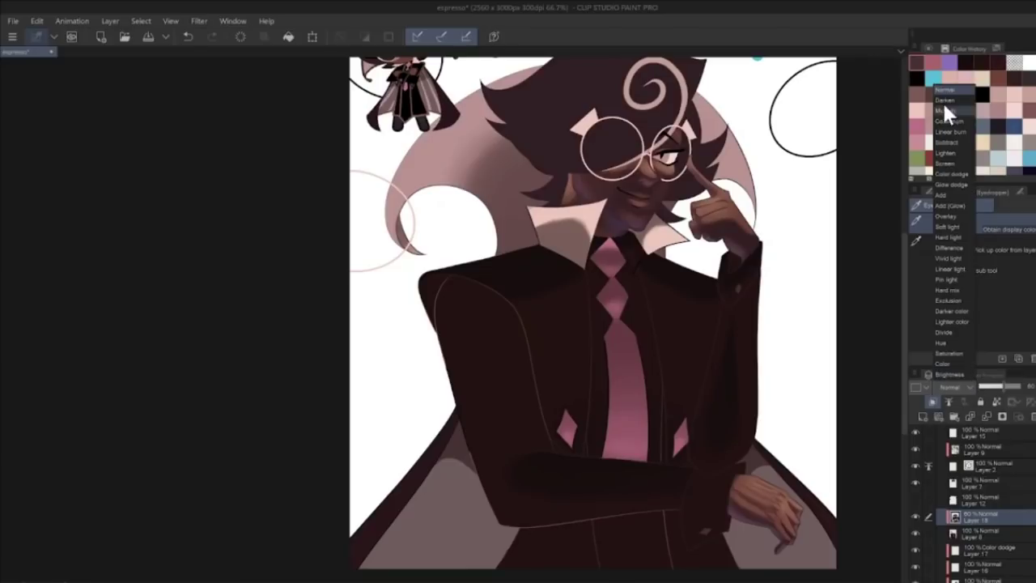
{"action": "key", "text": "Escape"}
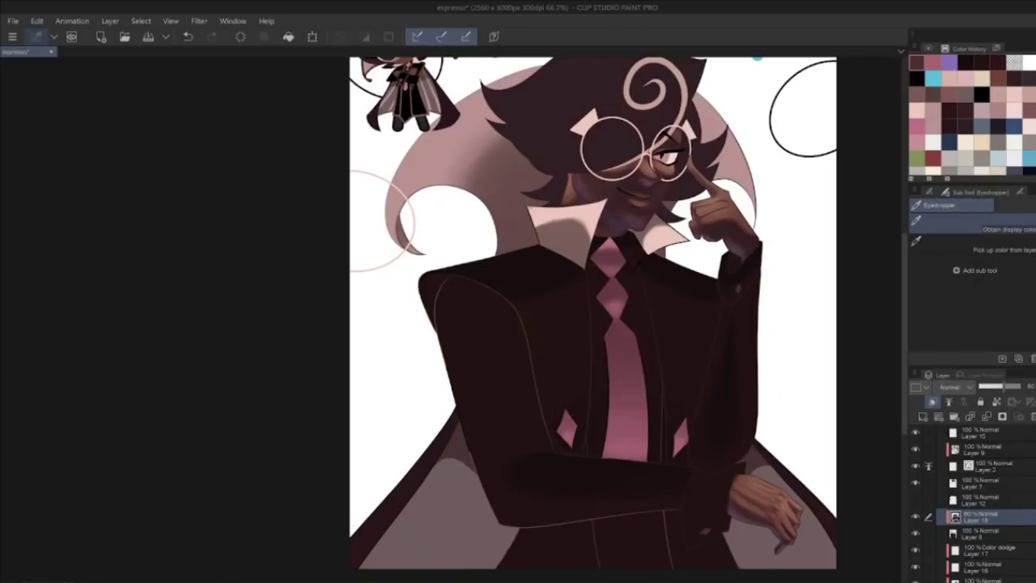
{"action": "key", "text": "b"}
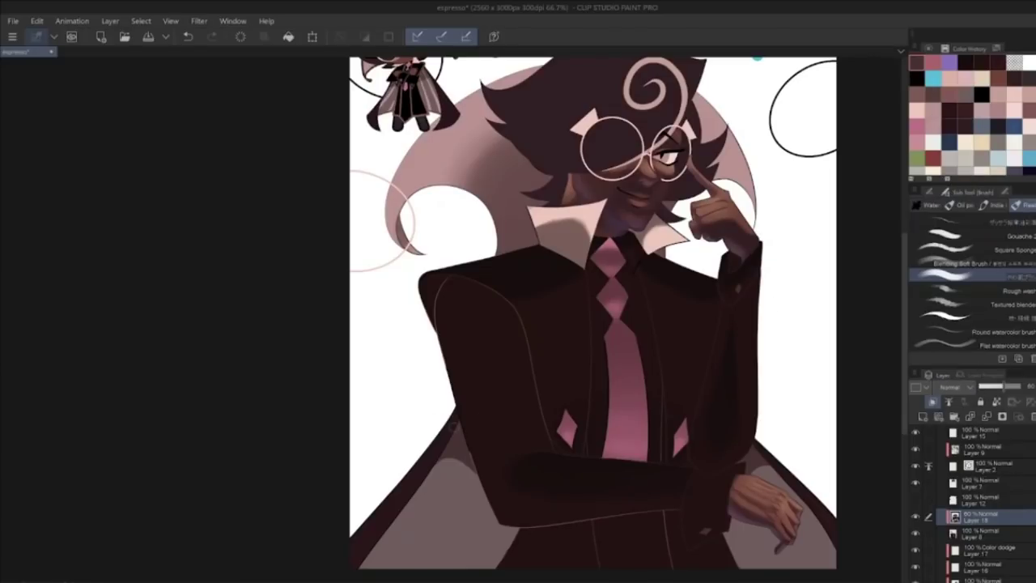
{"action": "key", "text": "ctrl+z"}
{"action": "key", "text": "ctrl+z"}
{"action": "key", "text": "ctrl+y"}
{"action": "mouse_move", "coordinate": [478, 453]}
{"action": "left_mouse_down"}
{"action": "mouse_move", "coordinate": [437, 468]}
{"action": "mouse_move", "coordinate": [482, 500]}
{"action": "mouse_move", "coordinate": [469, 451]}
{"action": "left_mouse_up"}
{"action": "key", "text": "ctrl+z"}
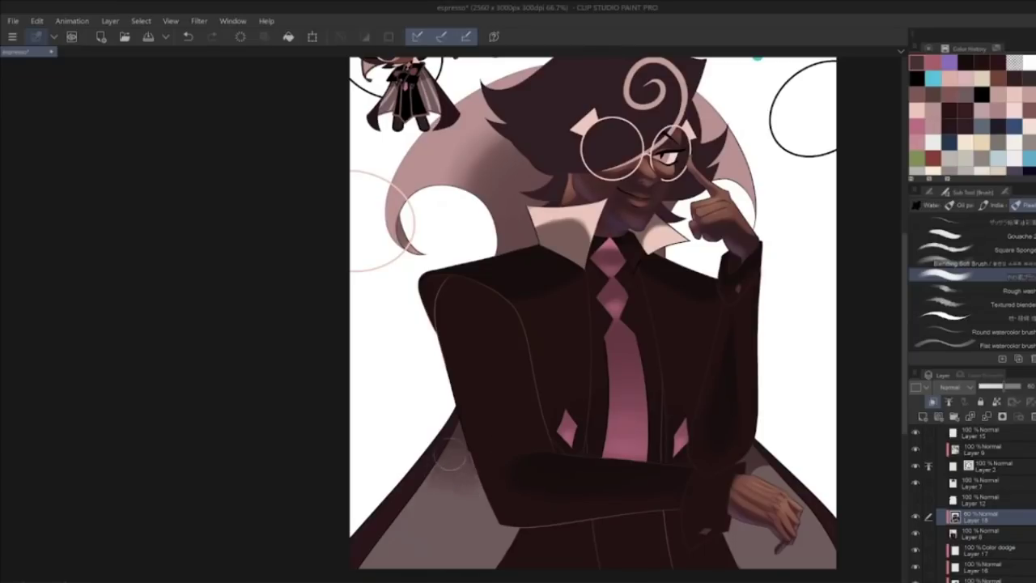
{"action": "key", "text": "ctrl+z"}
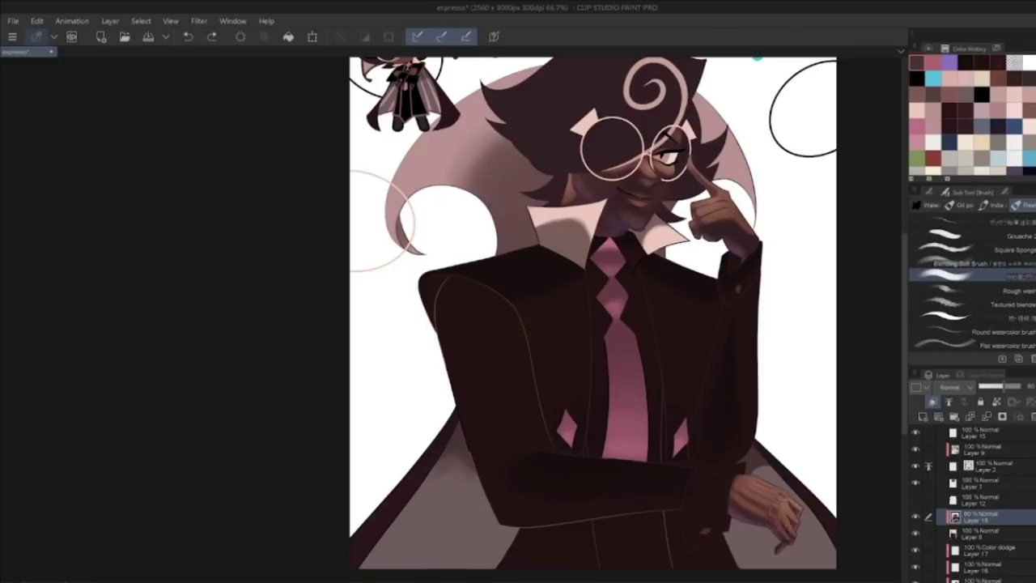
{"action": "key", "text": "ctrl+z"}
{"action": "key", "text": "ctrl+z"}
{"action": "key", "text": "ctrl+z"}
{"action": "key", "text": "ctrl+z"}
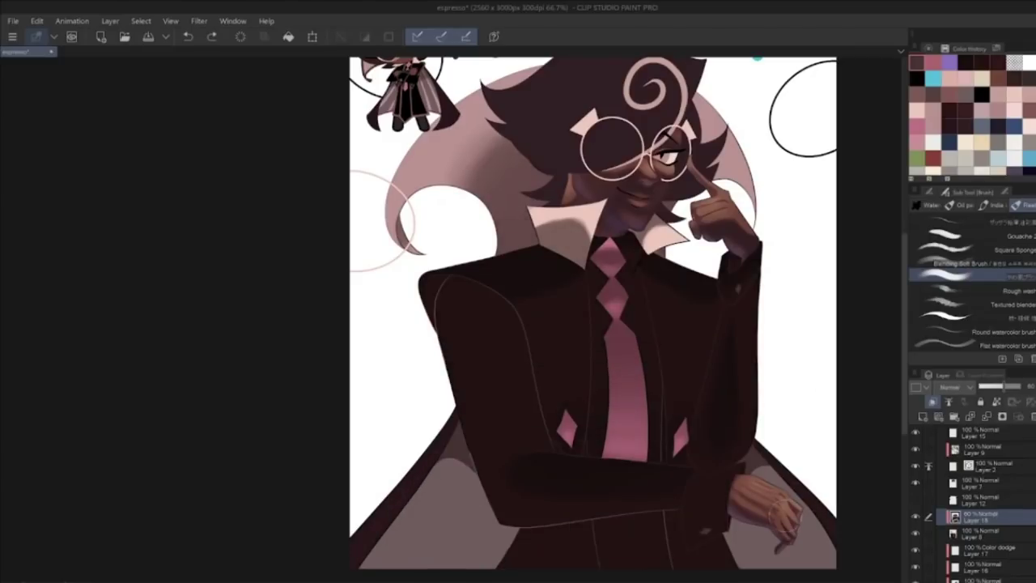
{"action": "key", "text": "ctrl+y"}
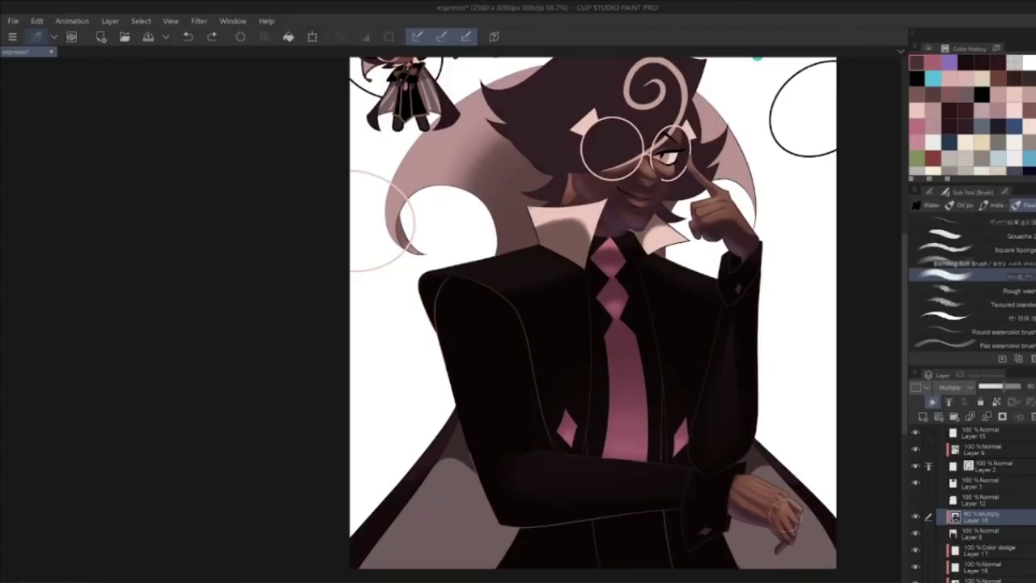
Step: Add a new clipped layer above the Multiply shadow layer and set its blending mode to Color dodge
{"action": "left_click", "coordinate": [925, 417]}
{"action": "left_click", "coordinate": [949, 387]}
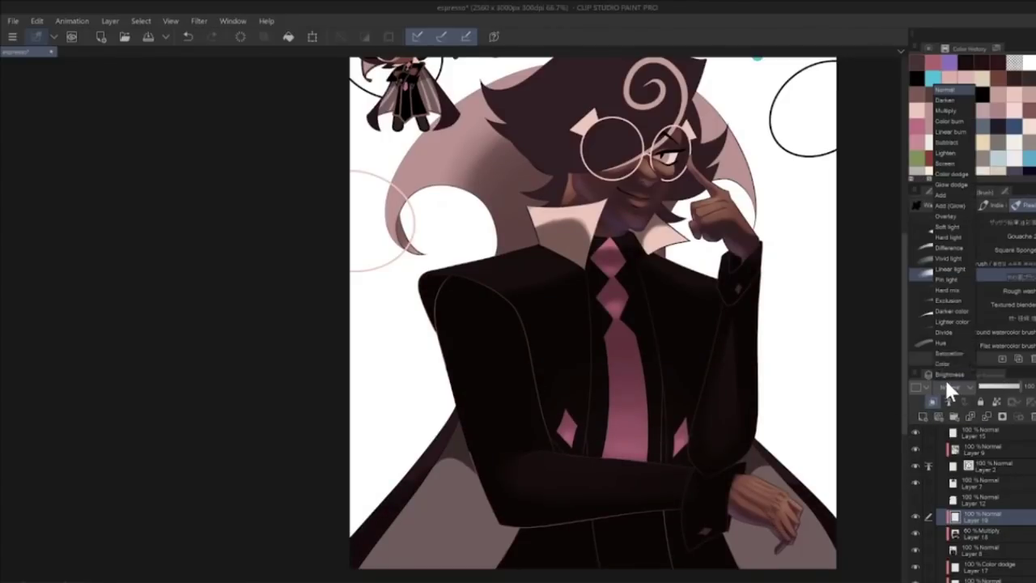
{"action": "left_click", "coordinate": [951, 267]}
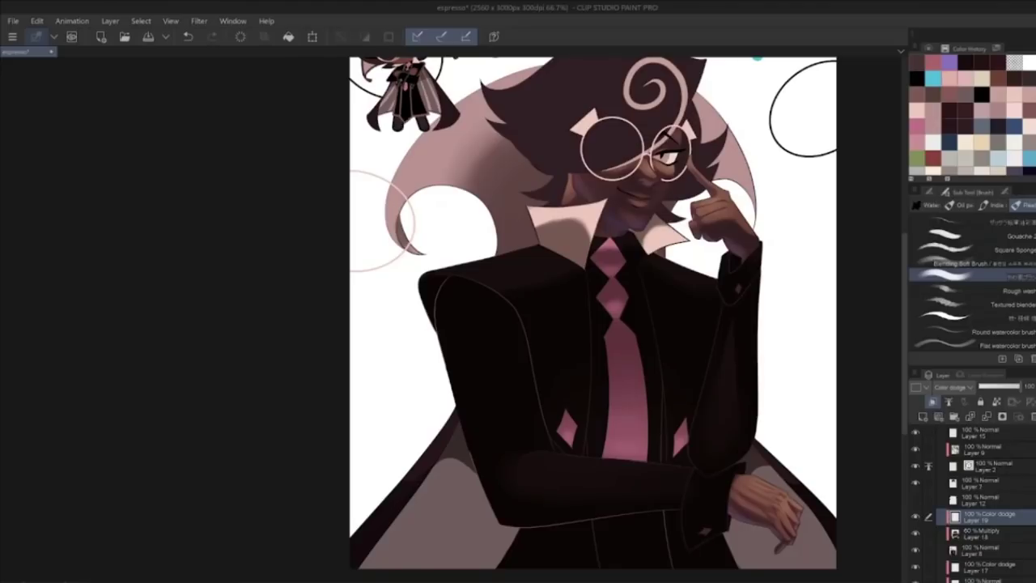
Step: Airbrush soft pale highlights along the outer edges of the large cape collar and erase the spill on the shoulder
{"action": "key", "text": "b"}
{"action": "left_click_drag", "start_coordinate": [687, 267], "coordinate": [765, 359]}
{"action": "left_click_drag", "start_coordinate": [601, 171], "coordinate": [496, 288]}
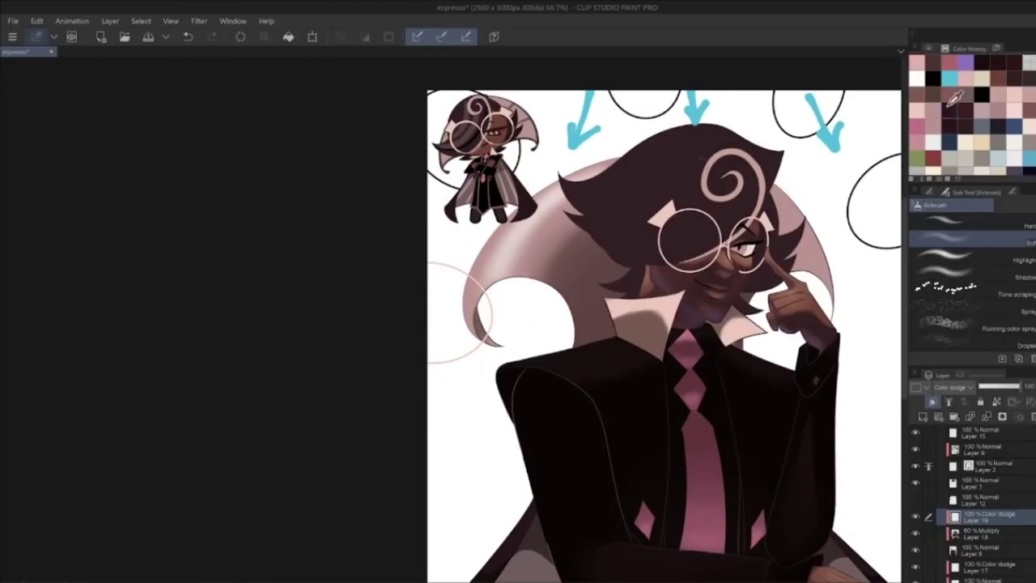
{"action": "left_click", "coordinate": [237, 38]}
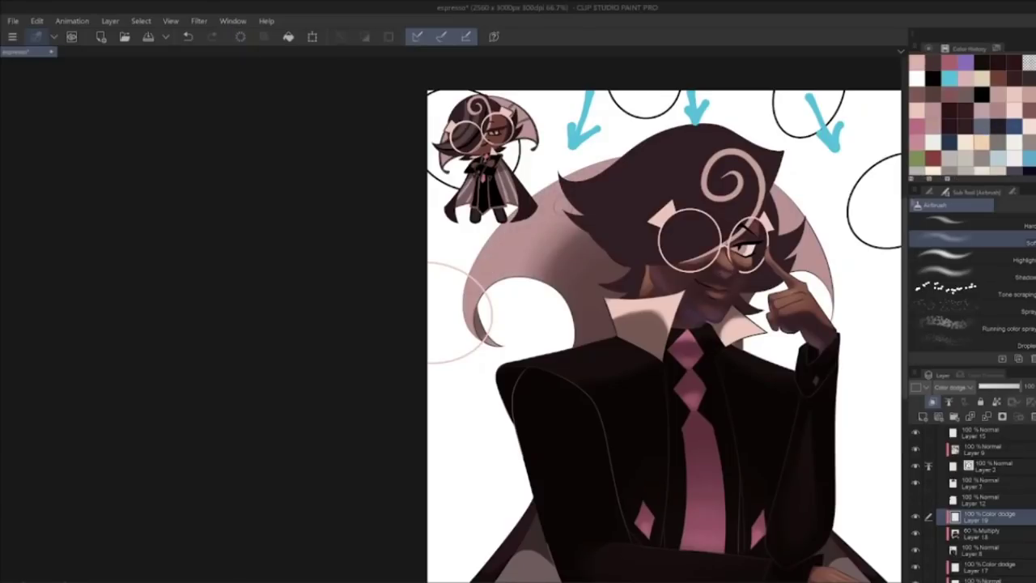
{"action": "left_click_drag", "start_coordinate": [554, 193], "coordinate": [487, 276]}
{"action": "left_click_drag", "start_coordinate": [547, 202], "coordinate": [598, 168]}
{"action": "mouse_move", "coordinate": [789, 199]}
{"action": "left_mouse_down"}
{"action": "mouse_move", "coordinate": [837, 306]}
{"action": "mouse_move", "coordinate": [831, 292]}
{"action": "left_mouse_up"}
{"action": "mouse_move", "coordinate": [487, 257]}
{"action": "left_mouse_down"}
{"action": "mouse_move", "coordinate": [471, 295]}
{"action": "mouse_move", "coordinate": [510, 334]}
{"action": "left_mouse_up"}
{"action": "left_click_drag", "start_coordinate": [472, 279], "coordinate": [488, 354]}
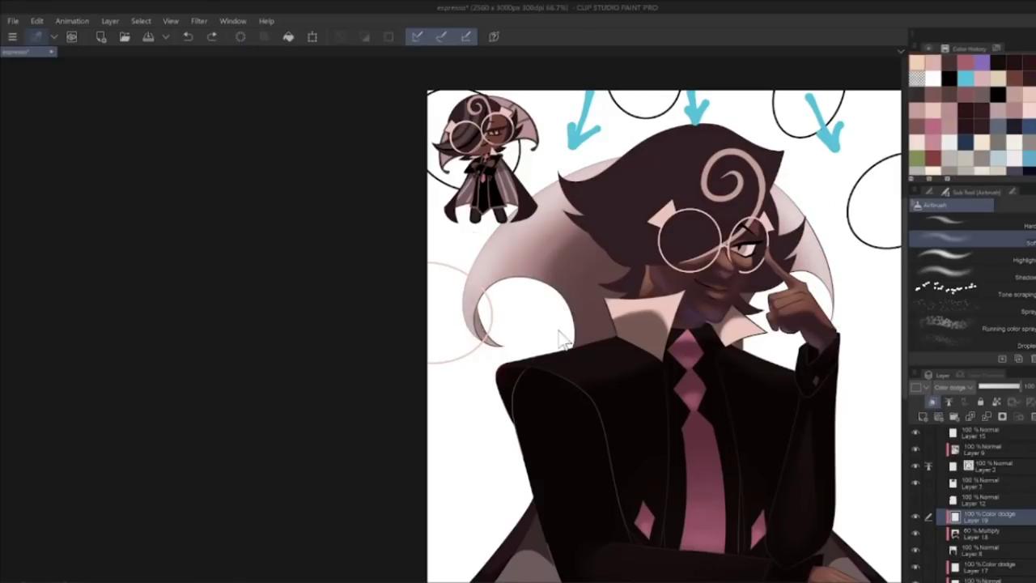
{"action": "key", "text": "e"}
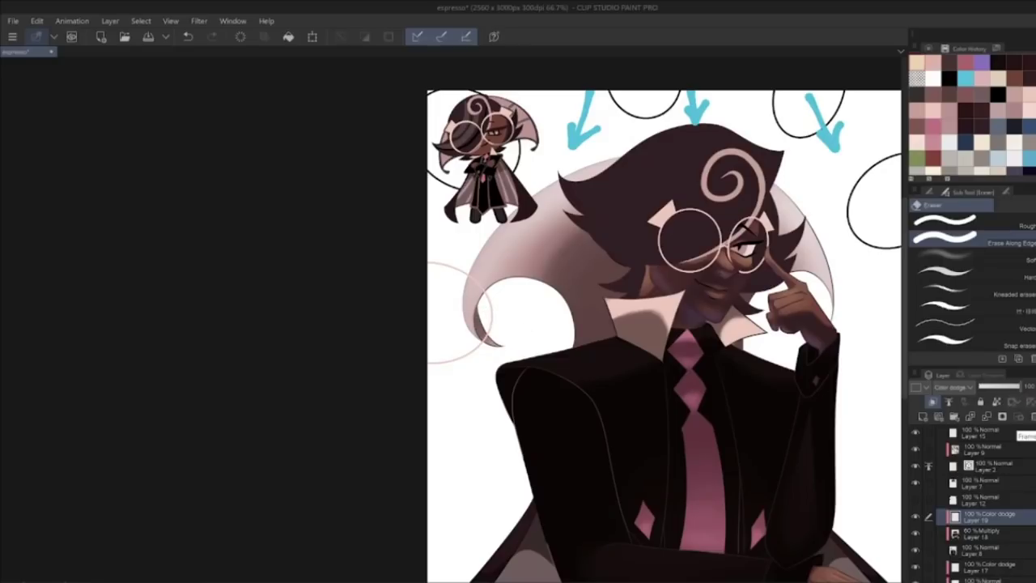
Step: Airbrush a warm red glow across the tops of both jacket shoulders and lighten the white shirt collar
{"action": "key", "text": "b"}
{"action": "mouse_move", "coordinate": [576, 356]}
{"action": "left_mouse_down"}
{"action": "mouse_move", "coordinate": [631, 340]}
{"action": "mouse_move", "coordinate": [599, 357]}
{"action": "left_mouse_up"}
{"action": "key", "text": "ctrl+z"}
{"action": "key", "text": "bracketleft"}
{"action": "key", "text": "bracketleft"}
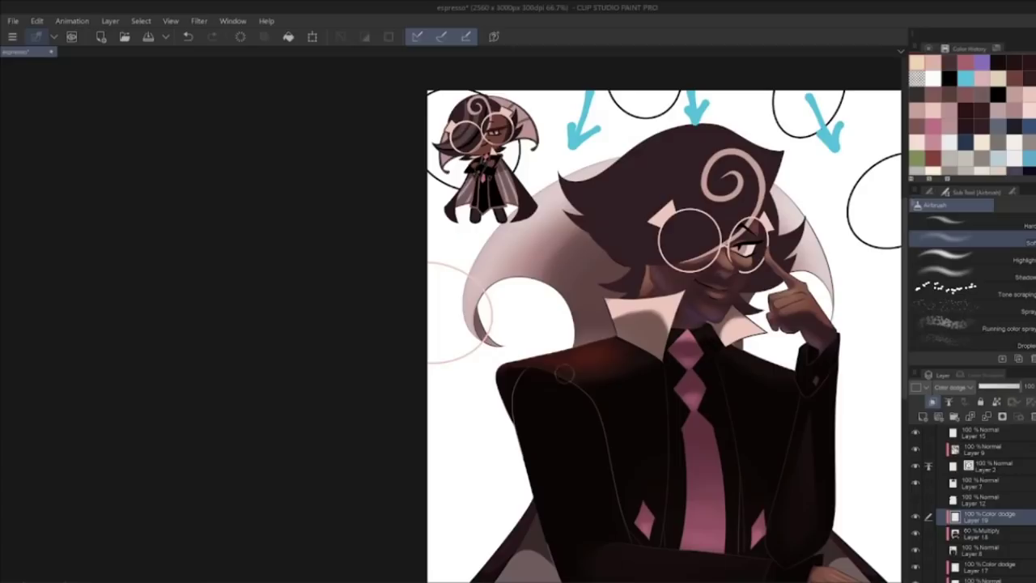
{"action": "key", "text": "ctrl+z"}
{"action": "left_click_drag", "start_coordinate": [506, 366], "coordinate": [617, 334]}
{"action": "key", "text": "ctrl+z"}
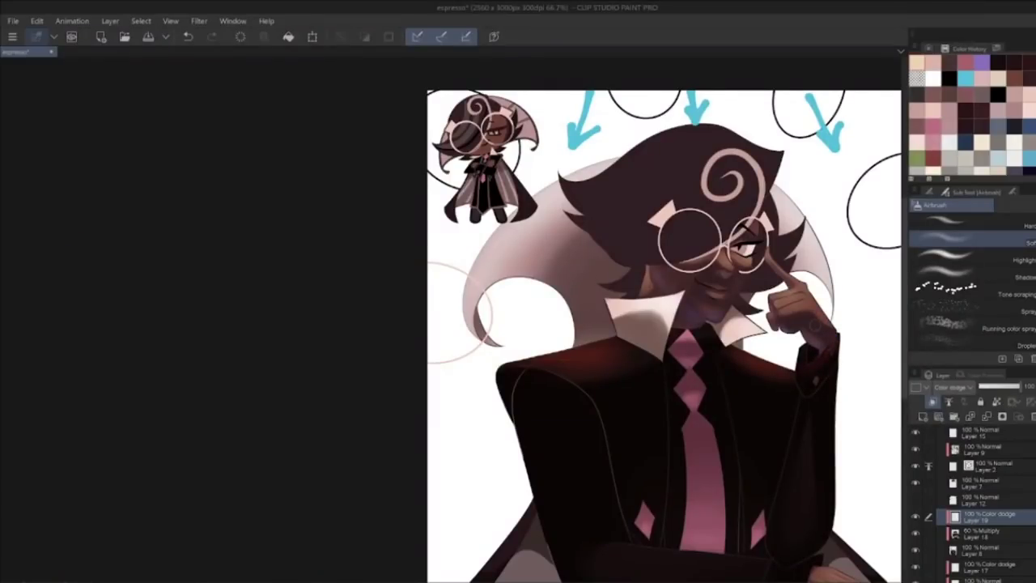
Step: Airbrush a soft red glow along the sleeve of the raised forearm
{"action": "left_click_drag", "start_coordinate": [843, 436], "coordinate": [789, 420]}
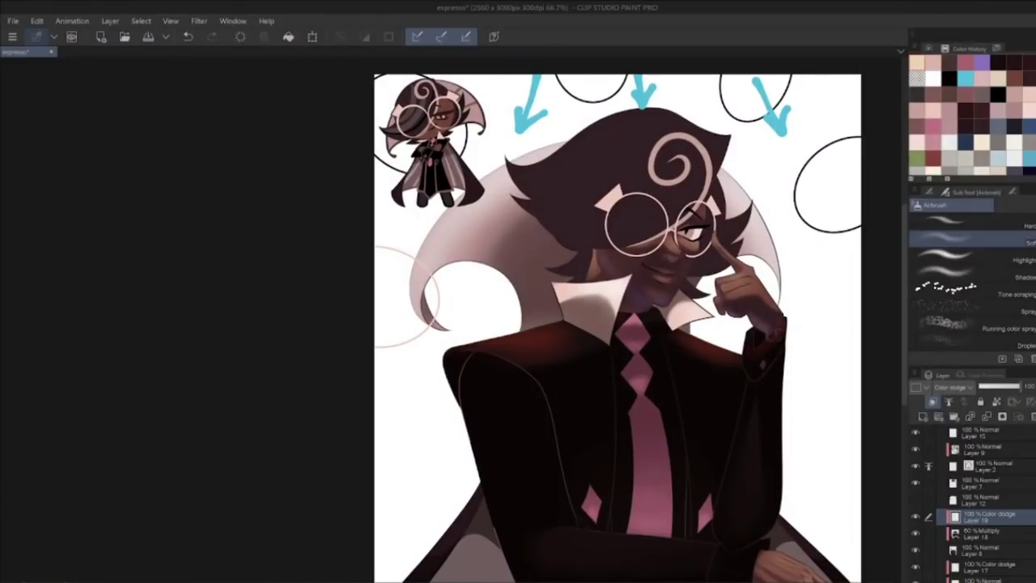
{"action": "key", "text": "ctrl+z"}
{"action": "left_click_drag", "start_coordinate": [828, 425], "coordinate": [776, 366]}
{"action": "left_click_drag", "start_coordinate": [704, 351], "coordinate": [692, 444]}
{"action": "key", "text": "ctrl+z"}
{"action": "left_click_drag", "start_coordinate": [705, 349], "coordinate": [690, 437]}
{"action": "left_click_drag", "start_coordinate": [707, 340], "coordinate": [687, 452]}
Step: Airbrush a soft red glow along the upper side of the folded forearm's sleeve and its cuff
{"action": "mouse_move", "coordinate": [518, 491]}
{"action": "left_mouse_down"}
{"action": "mouse_move", "coordinate": [645, 492]}
{"action": "mouse_move", "coordinate": [765, 359]}
{"action": "left_mouse_up"}
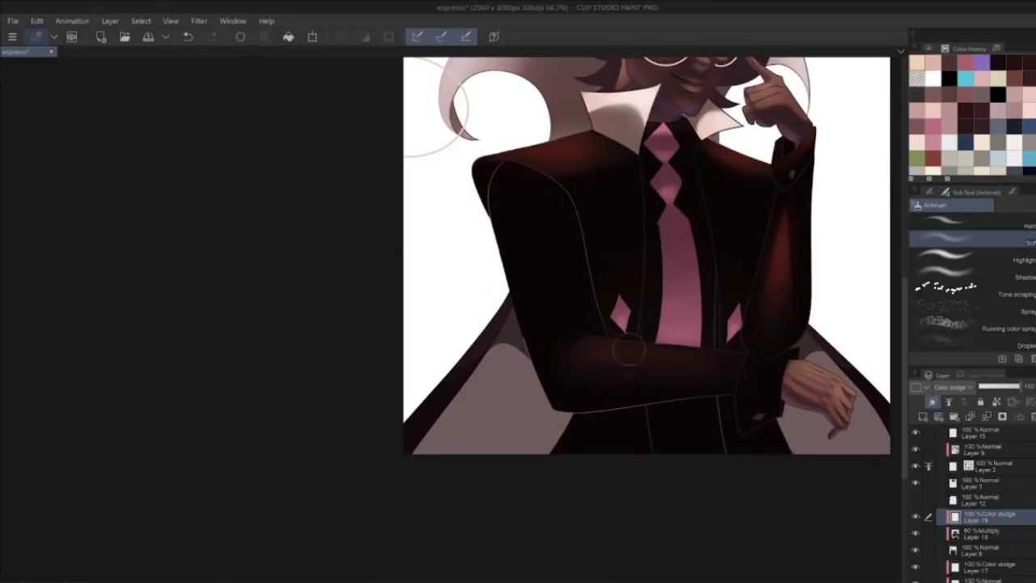
{"action": "key", "text": "ctrl+z"}
{"action": "left_click_drag", "start_coordinate": [567, 357], "coordinate": [701, 357]}
{"action": "key", "text": "ctrl+z"}
{"action": "key", "text": "ctrl+z"}
{"action": "mouse_move", "coordinate": [565, 359]}
{"action": "left_mouse_down"}
{"action": "mouse_move", "coordinate": [632, 388]}
{"action": "mouse_move", "coordinate": [712, 361]}
{"action": "left_mouse_up"}
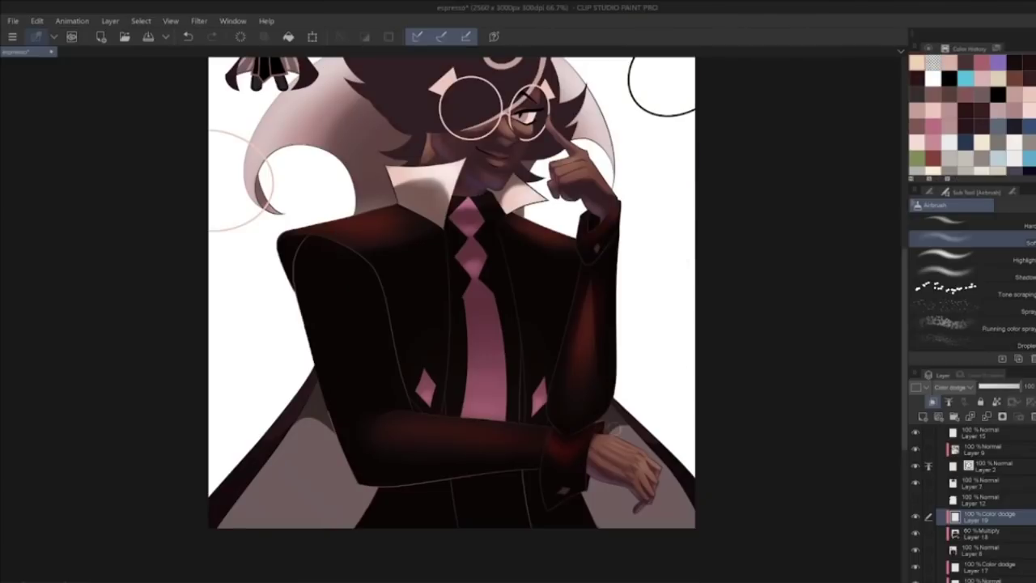
Step: Erase the excess red glow where the folded forearm's sleeve meets the cuff
{"action": "key", "text": "e"}
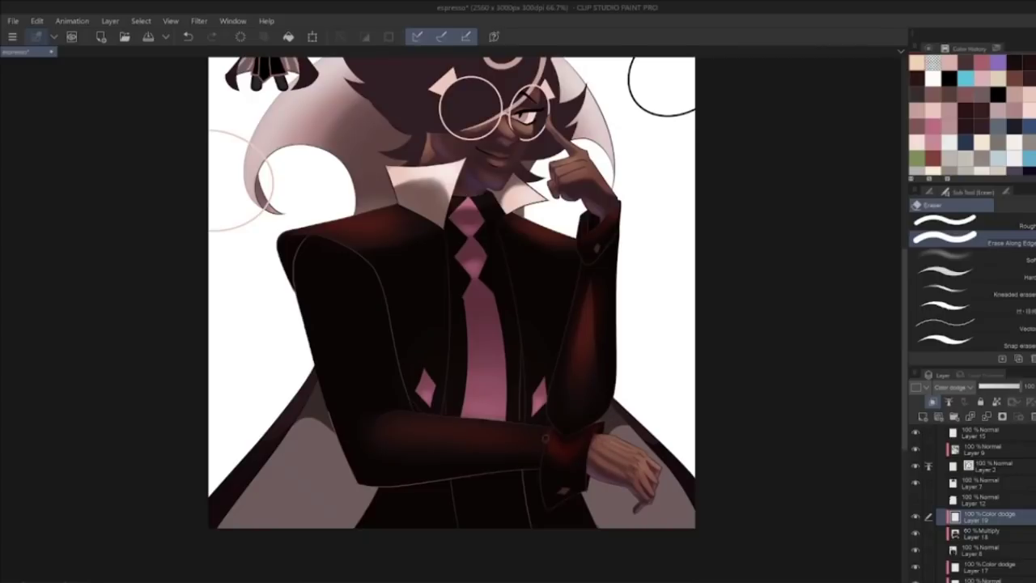
{"action": "key", "text": "ctrl+z"}
{"action": "left_click_drag", "start_coordinate": [551, 425], "coordinate": [557, 466]}
{"action": "key", "text": "ctrl+z"}
{"action": "left_click", "coordinate": [932, 260]}
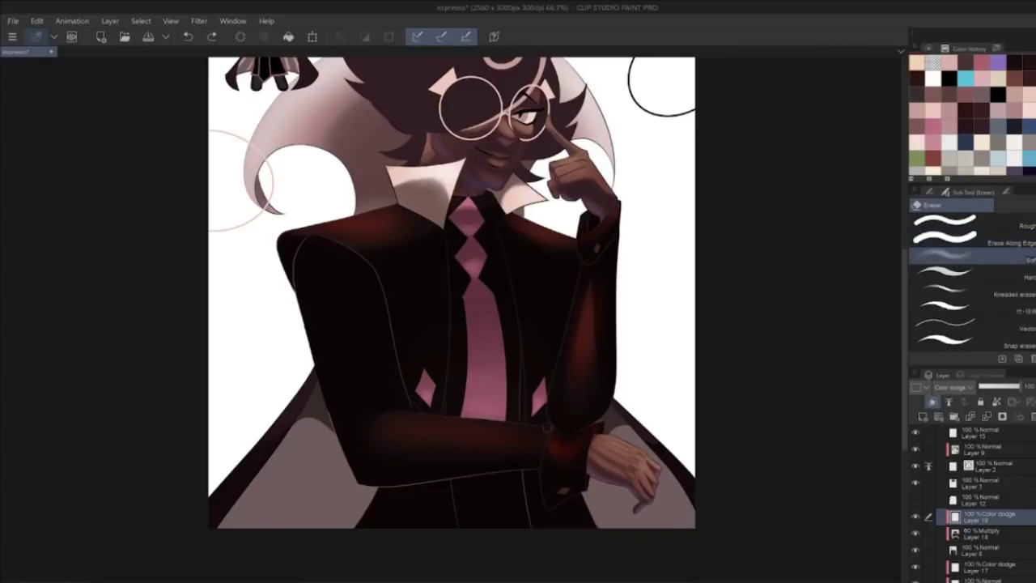
{"action": "key", "text": "ctrl+y"}
{"action": "left_click", "coordinate": [971, 235]}
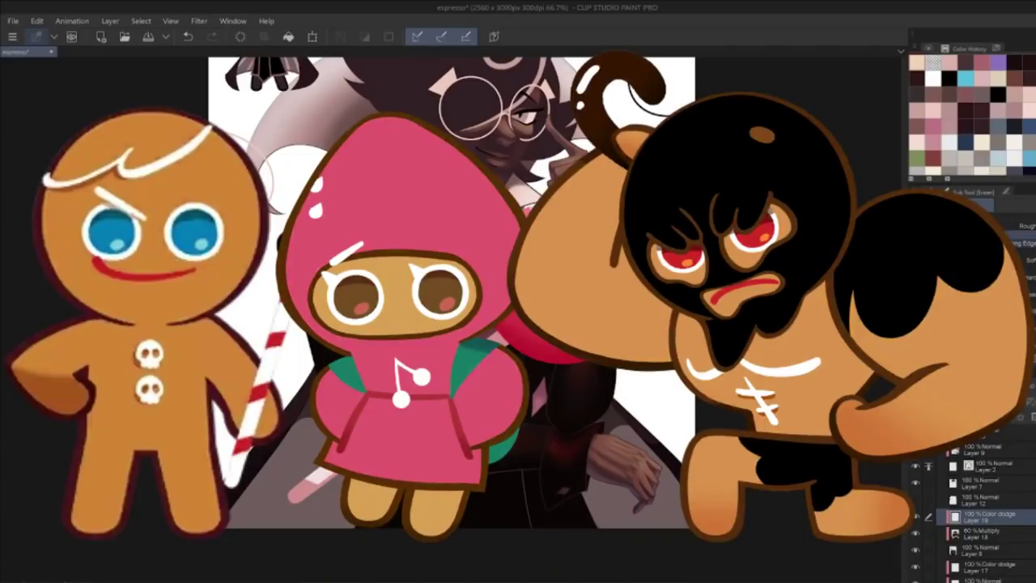
{"action": "key", "text": "b"}
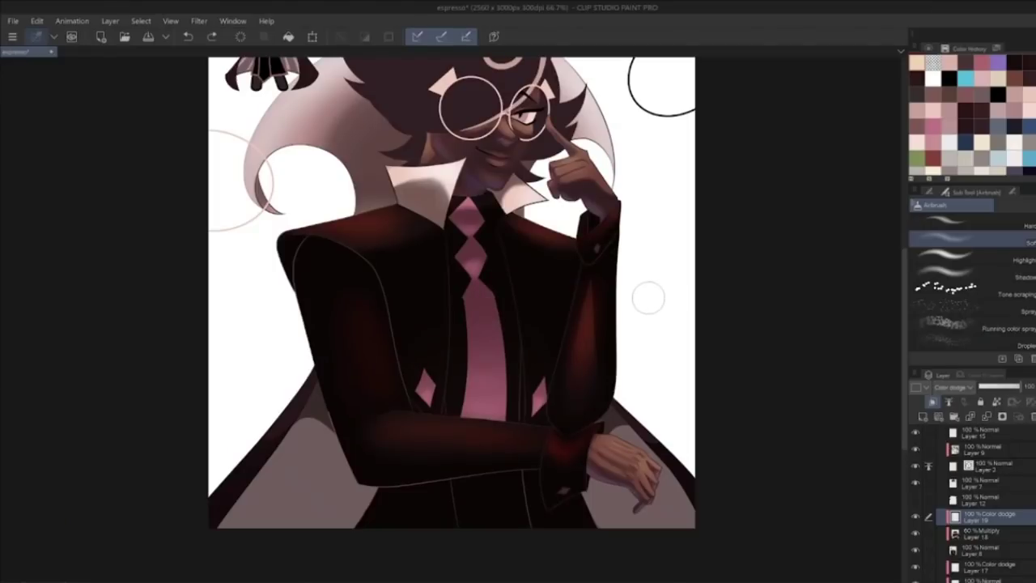
{"action": "scroll", "coordinate": [644, 302], "scroll_direction": "down", "scroll_amount": 2}
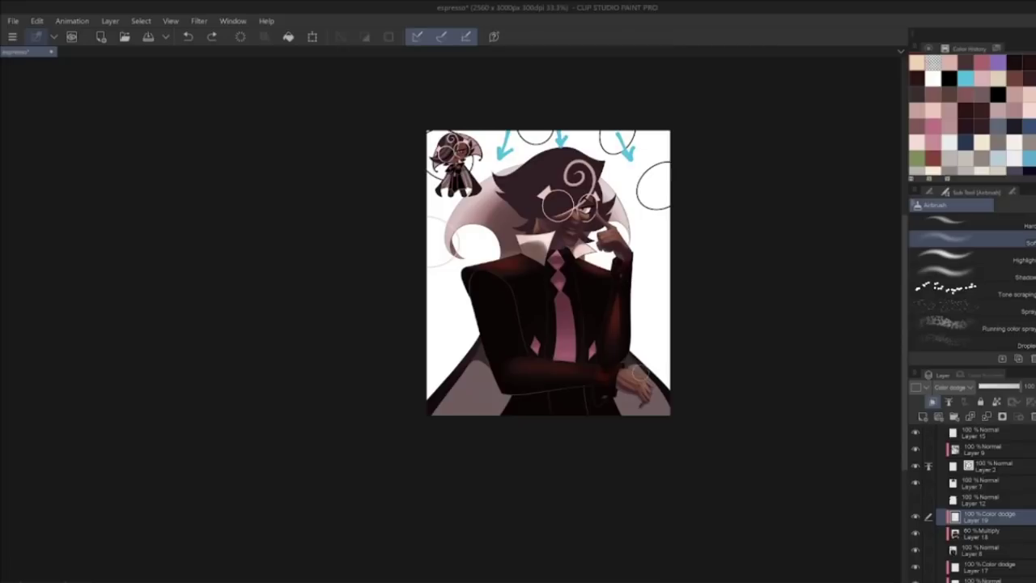
{"action": "scroll", "coordinate": [639, 371], "scroll_direction": "up", "scroll_amount": 1}
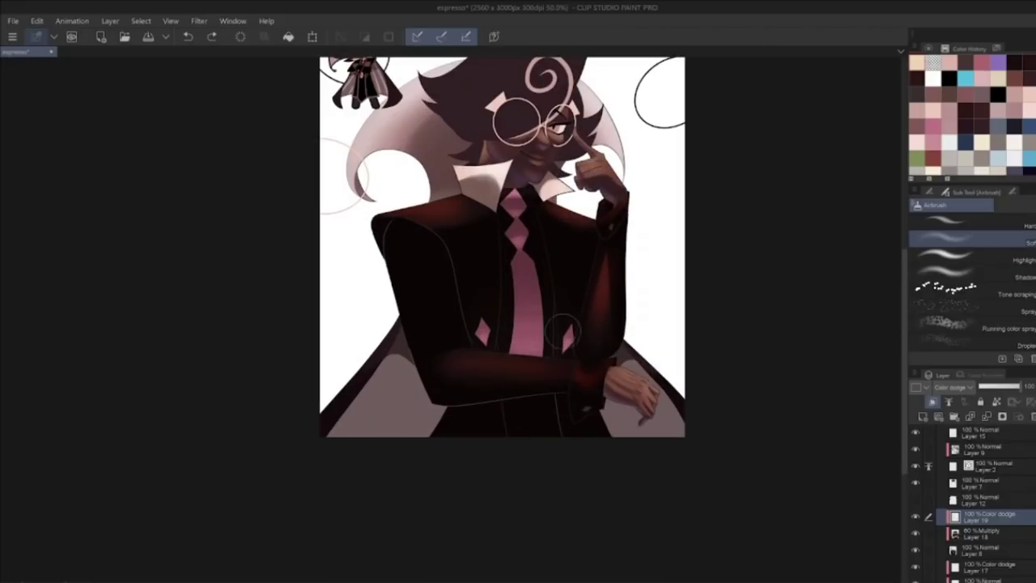
{"action": "left_click_drag", "start_coordinate": [564, 334], "coordinate": [573, 300]}
{"action": "key", "text": "ctrl+z"}
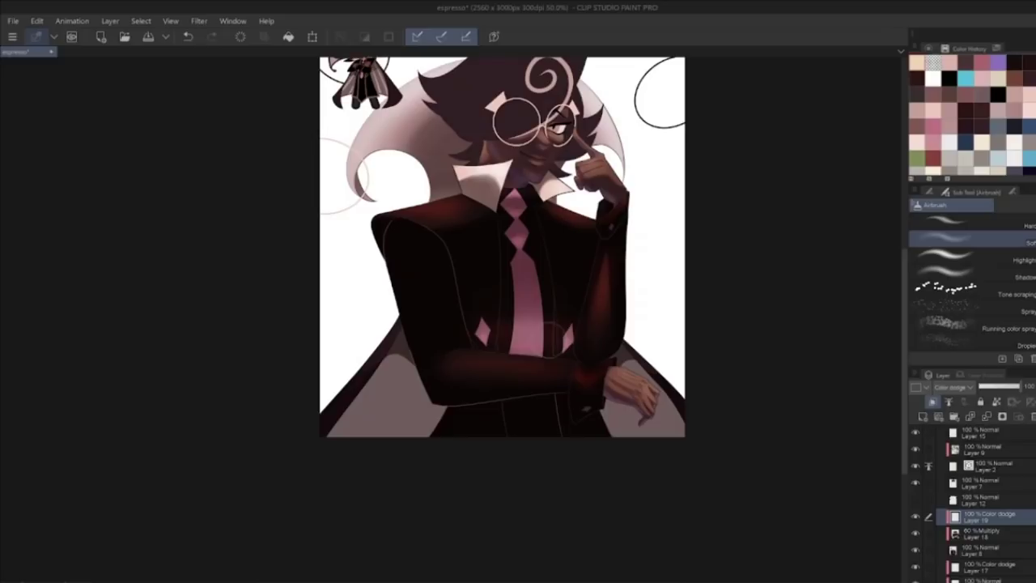
{"action": "key", "text": "ctrl+z"}
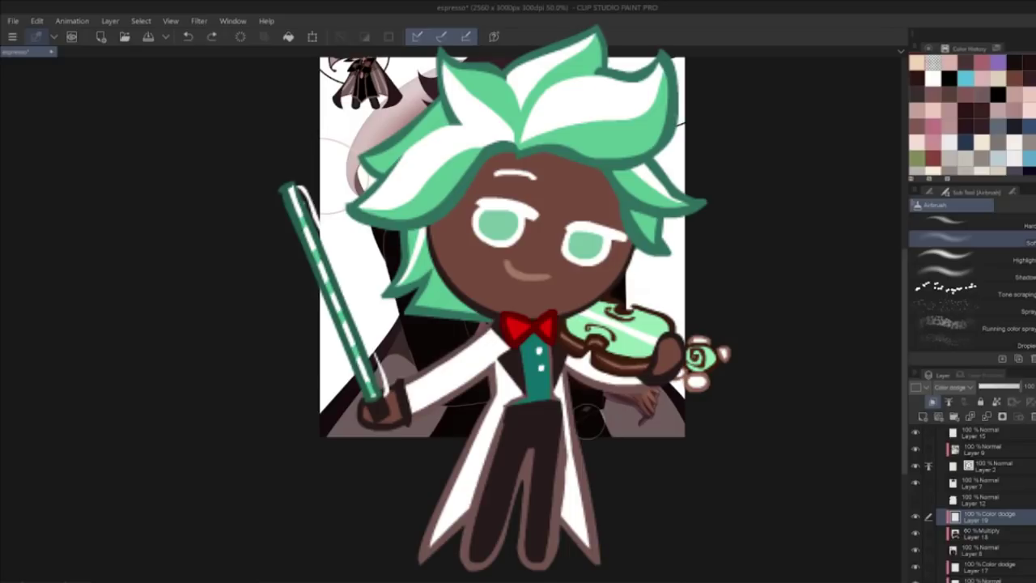
Step: Cut a shape out of the Multiply shadow on the upper sleeve above the elbow with a transparent lasso fill
{"action": "left_click", "coordinate": [982, 533]}
{"action": "key", "text": "u"}
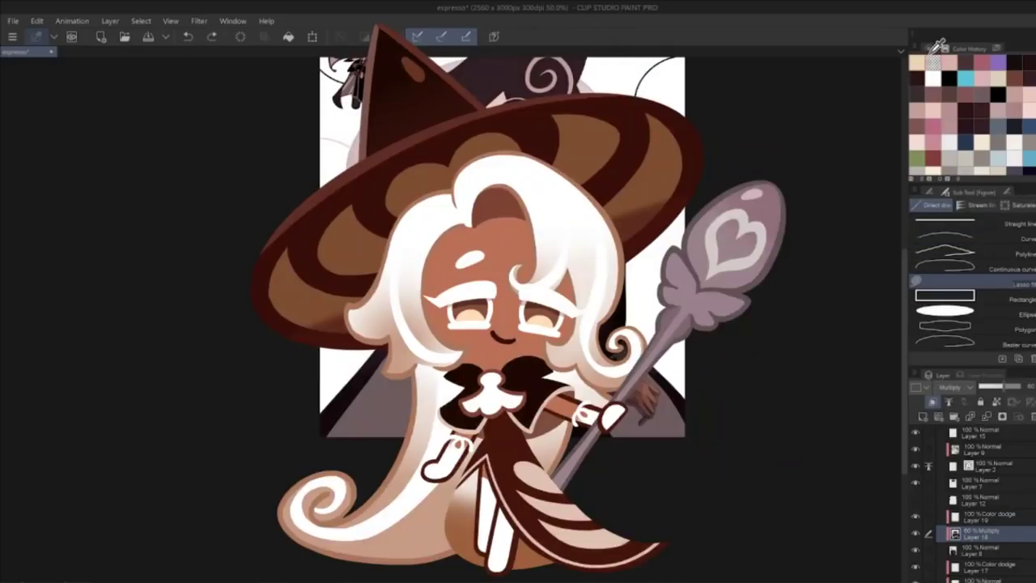
{"action": "left_click", "coordinate": [931, 55]}
{"action": "mouse_move", "coordinate": [461, 351]}
{"action": "left_mouse_down"}
{"action": "mouse_move", "coordinate": [430, 351]}
{"action": "mouse_move", "coordinate": [450, 352]}
{"action": "left_mouse_up"}
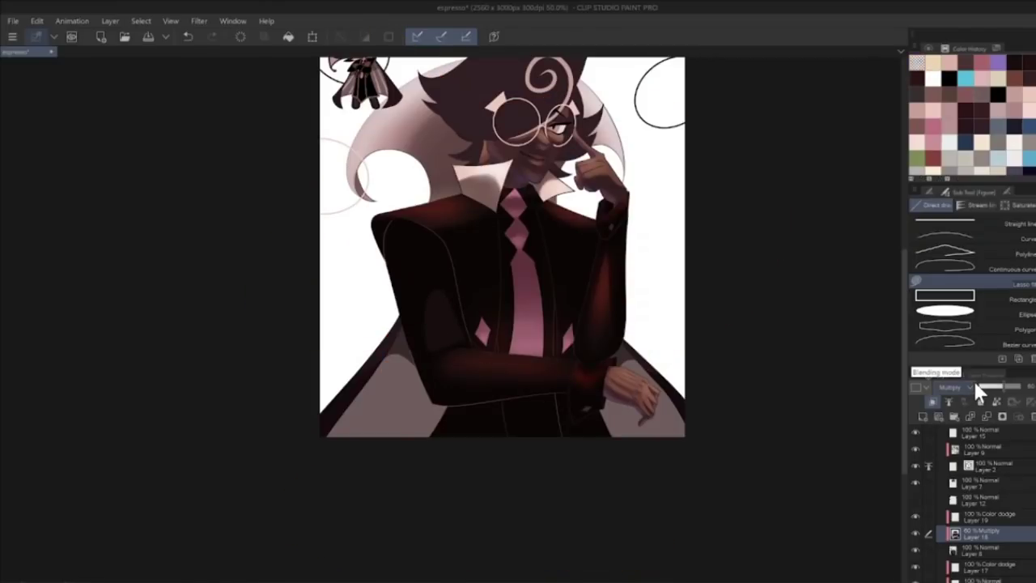
Step: Switch the jacket's Multiply shadow layer to Normal blending and try lasso-filling the shadow at the bent elbow with a sampled dark brown
{"action": "left_click", "coordinate": [965, 382]}
{"action": "left_click", "coordinate": [951, 85]}
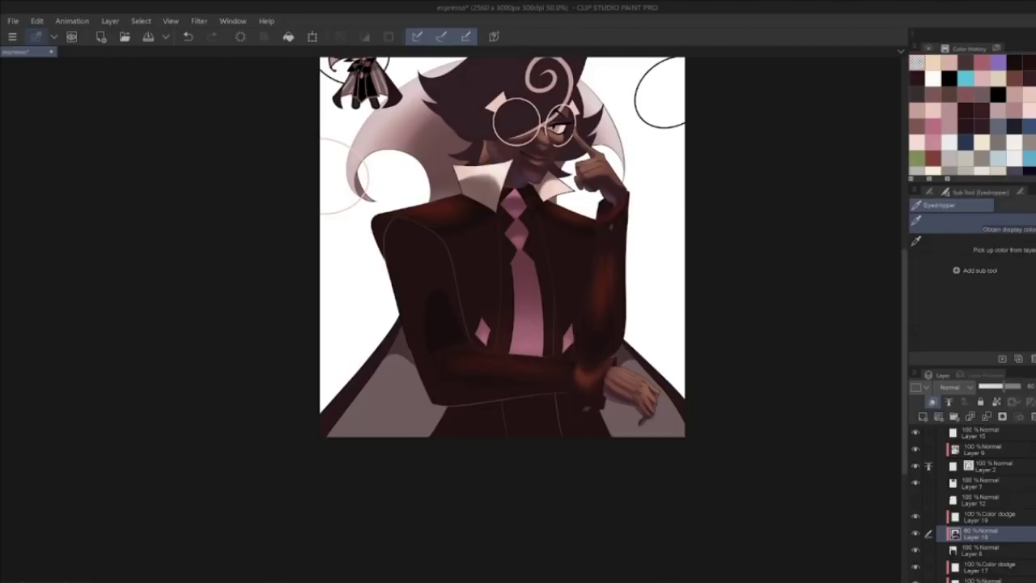
{"action": "left_click", "coordinate": [474, 327], "text": "alt"}
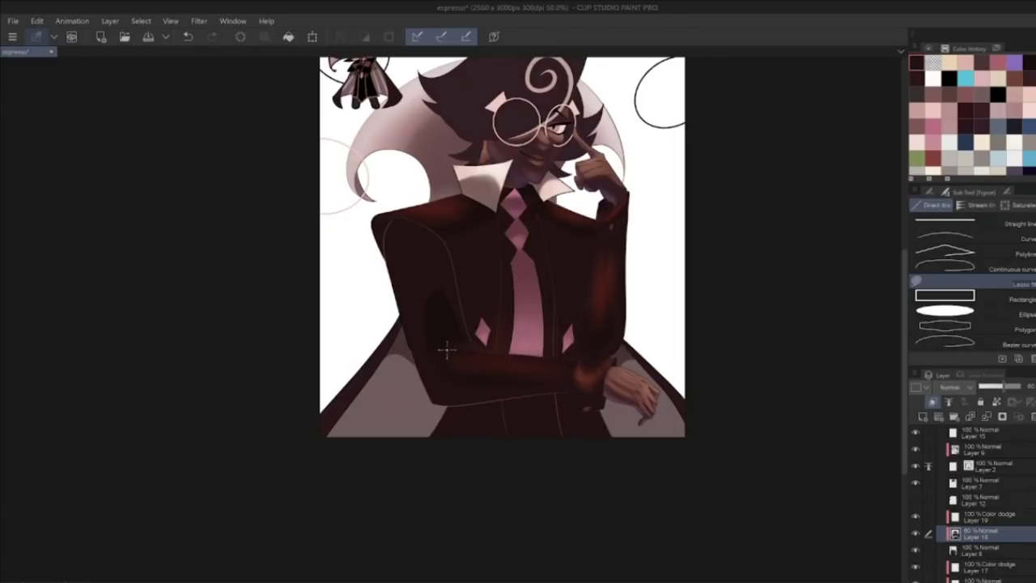
{"action": "left_click", "coordinate": [188, 37]}
{"action": "key", "text": "i"}
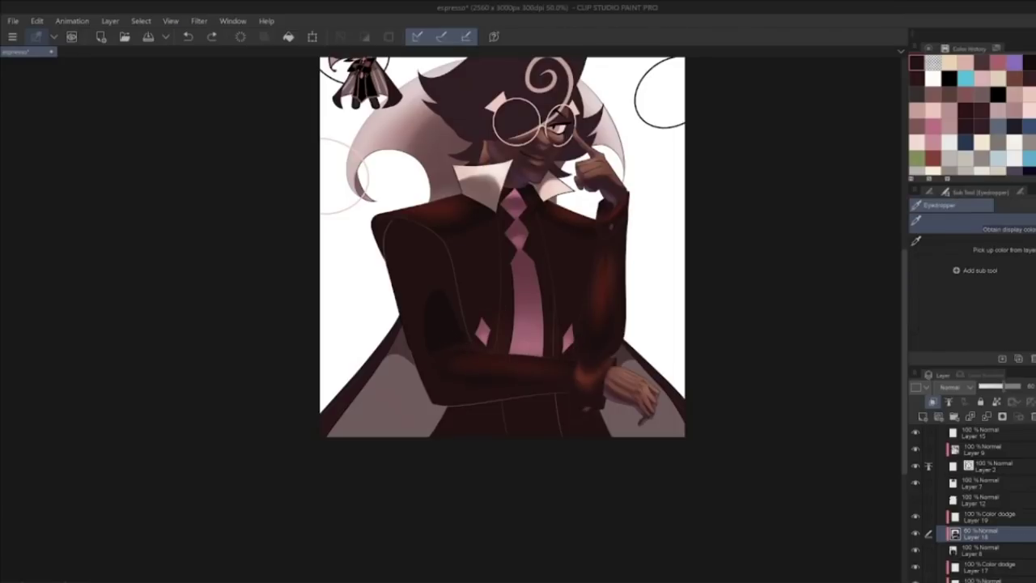
{"action": "key", "text": "u"}
{"action": "left_click_drag", "start_coordinate": [467, 344], "coordinate": [441, 398]}
{"action": "left_click", "coordinate": [188, 37]}
{"action": "left_click", "coordinate": [928, 49]}
{"action": "left_click", "coordinate": [917, 159]}
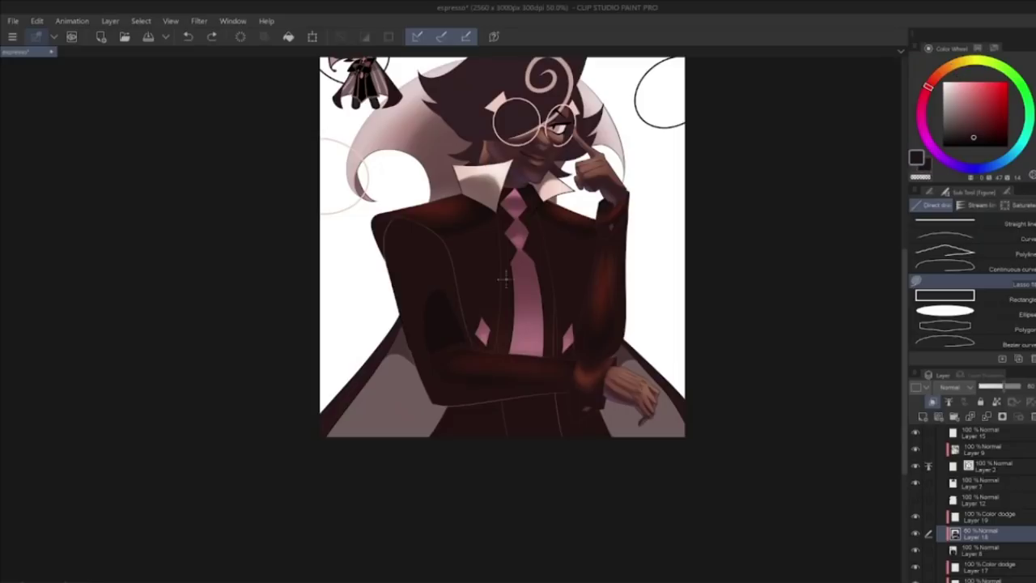
{"action": "left_click_drag", "start_coordinate": [465, 342], "coordinate": [428, 362]}
{"action": "left_click", "coordinate": [187, 35]}
Step: Hide the Color dodge glow layer and try another dark lasso fill on the shadow at the bent elbow
{"action": "left_click", "coordinate": [917, 516]}
{"action": "left_click", "coordinate": [917, 516]}
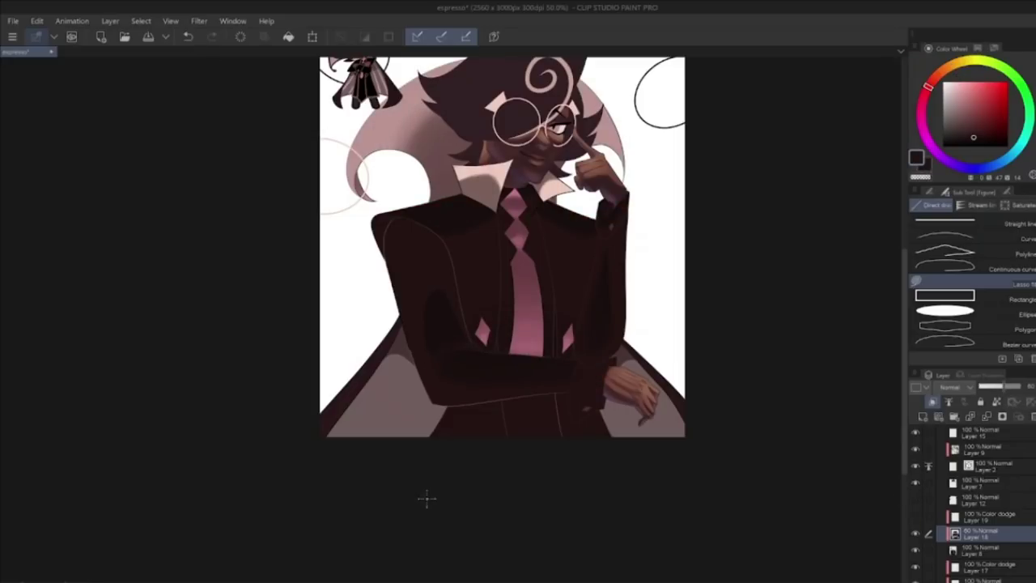
{"action": "left_click", "coordinate": [187, 37]}
{"action": "scroll", "coordinate": [685, 401], "scroll_direction": "up", "scroll_amount": 3}
{"action": "left_click_drag", "start_coordinate": [220, 289], "coordinate": [711, 437]}
{"action": "key", "text": "i"}
{"action": "key", "text": "u"}
{"action": "left_click_drag", "start_coordinate": [501, 384], "coordinate": [438, 423]}
{"action": "key", "text": "ctrl+z"}
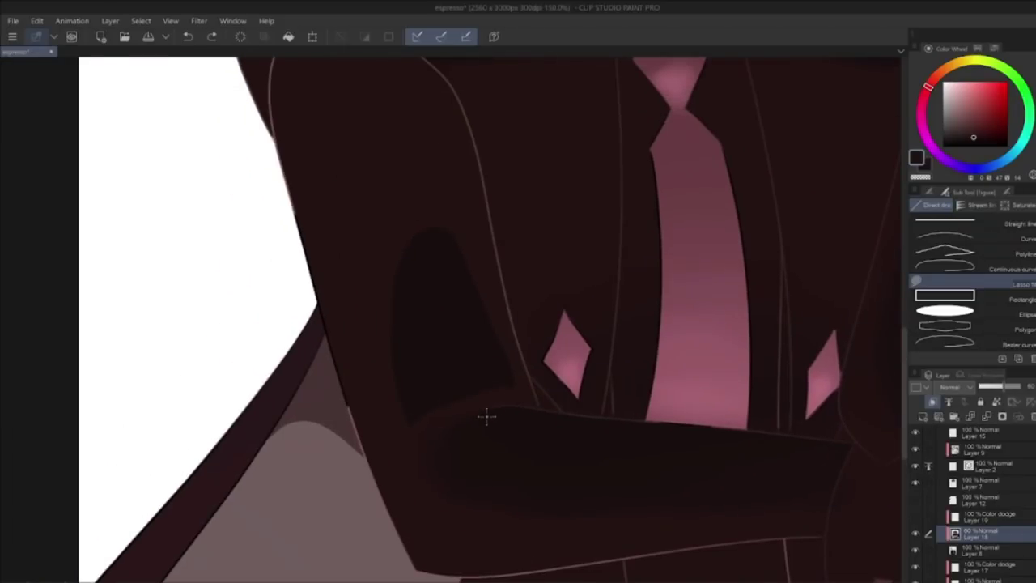
Step: Try a bucket fill with the sampled dark color on the jacket's shadow layer, then return its blending mode to Multiply
{"action": "key", "text": "ctrl+y"}
{"action": "key", "text": "i"}
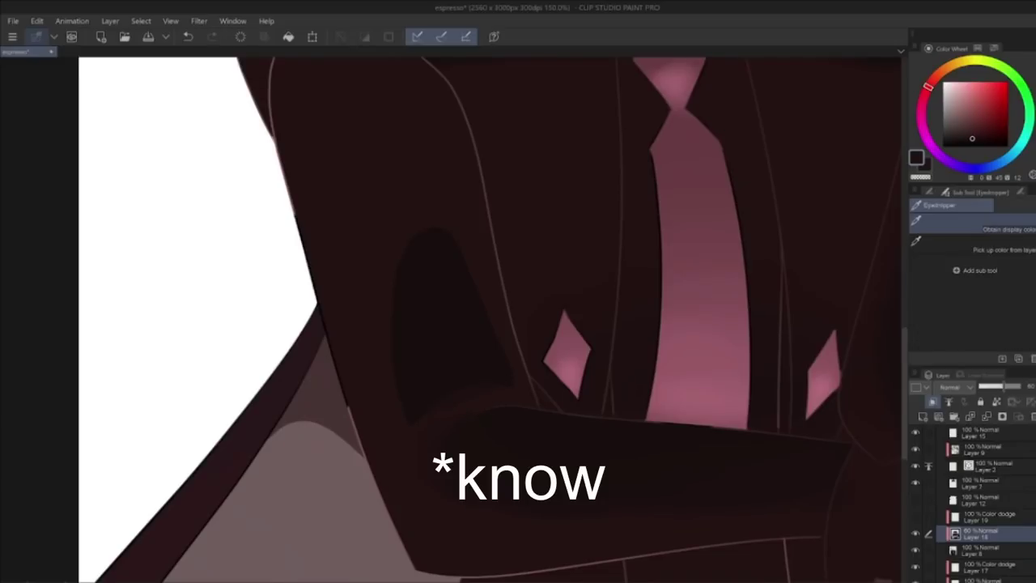
{"action": "key", "text": "g"}
{"action": "key", "text": "ctrl+z"}
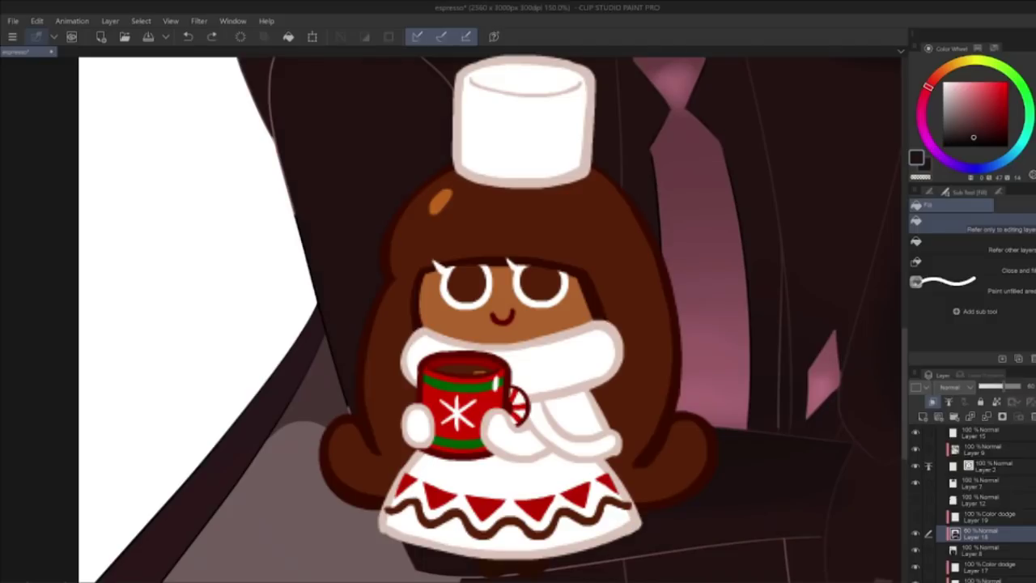
{"action": "left_click", "coordinate": [955, 388]}
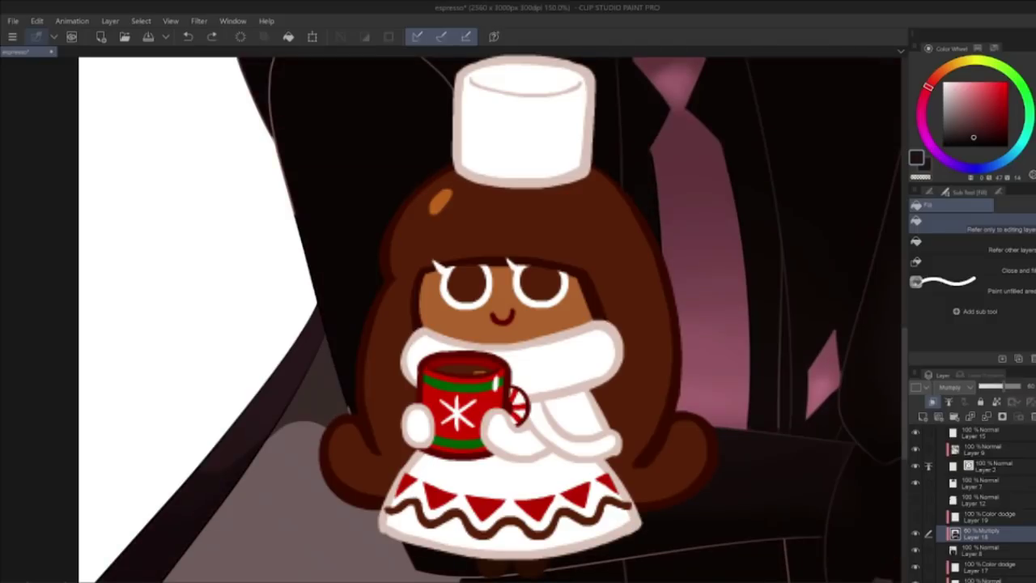
{"action": "key", "text": "u"}
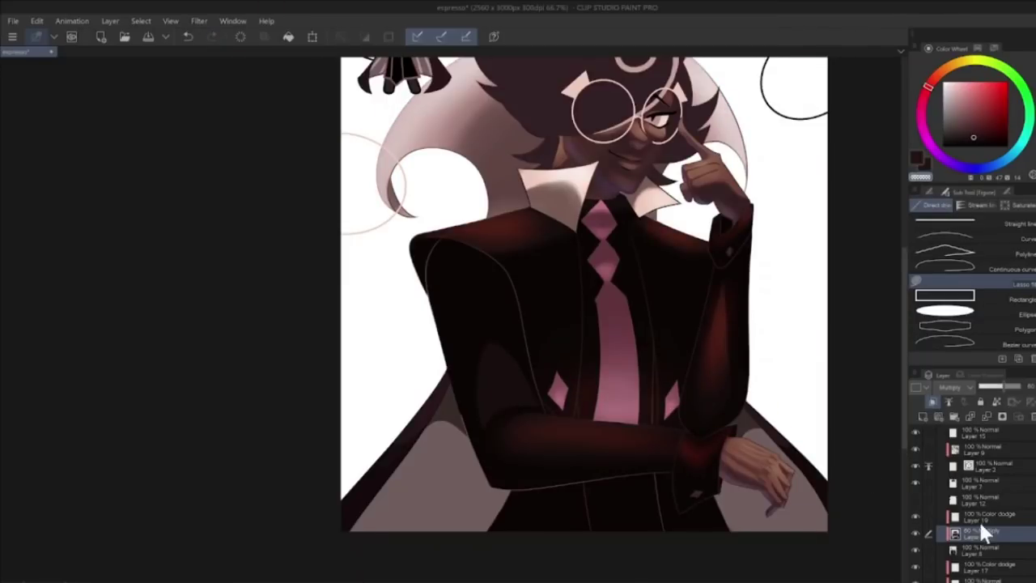
Step: Airbrush a soft red glow over the cut-out shape above the bent elbow on the Color dodge layer, trimming it with transparent color
{"action": "left_click", "coordinate": [979, 517]}
{"action": "left_click", "coordinate": [976, 49]}
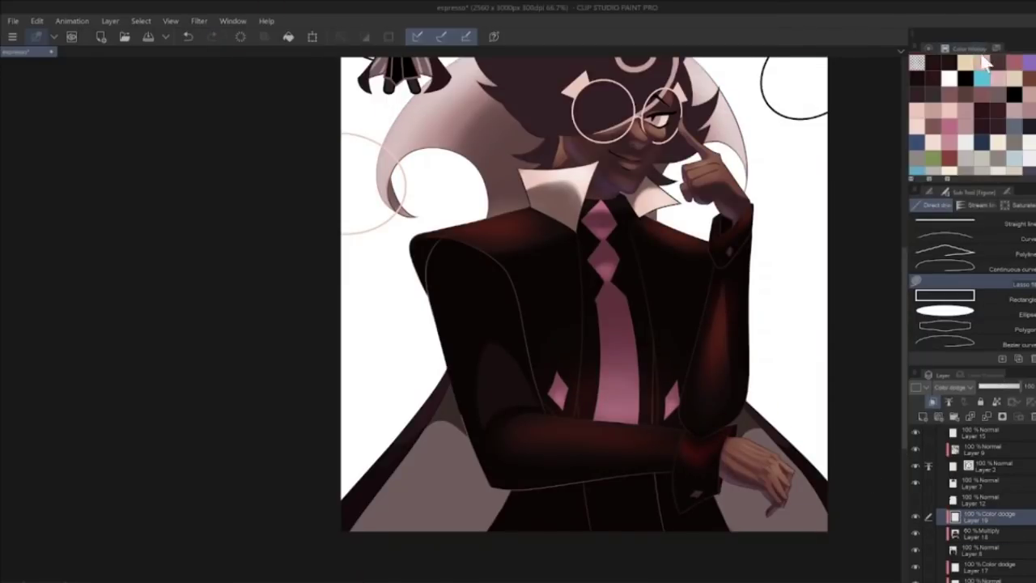
{"action": "left_click", "coordinate": [968, 61]}
{"action": "key", "text": "b"}
{"action": "left_click_drag", "start_coordinate": [516, 384], "coordinate": [490, 410]}
{"action": "left_click", "coordinate": [192, 41]}
{"action": "left_click_drag", "start_coordinate": [509, 366], "coordinate": [530, 401]}
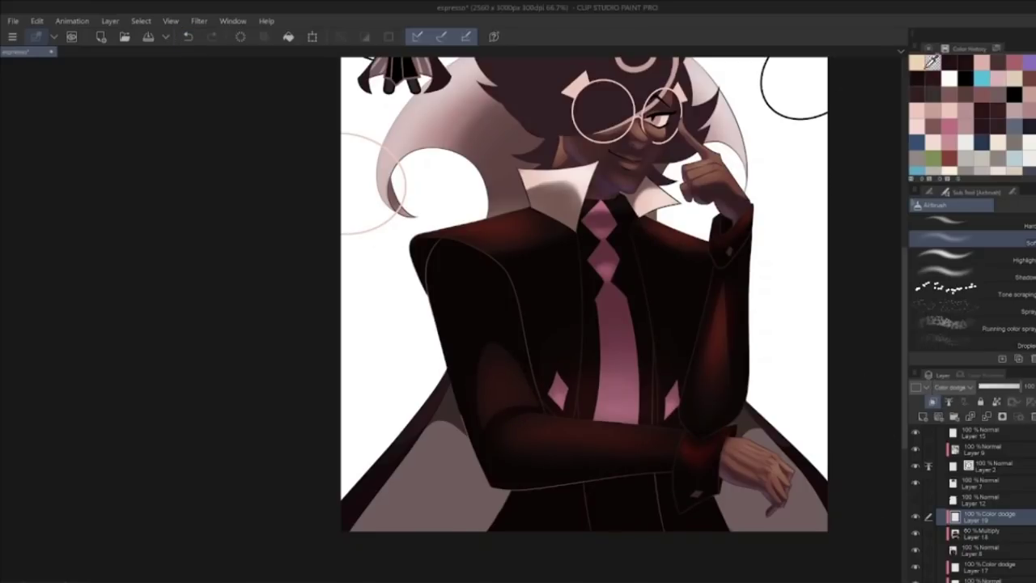
{"action": "key", "text": "c"}
{"action": "mouse_move", "coordinate": [567, 365]}
{"action": "left_mouse_down"}
{"action": "mouse_move", "coordinate": [538, 372]}
{"action": "mouse_move", "coordinate": [536, 392]}
{"action": "mouse_move", "coordinate": [546, 370]}
{"action": "left_mouse_up"}
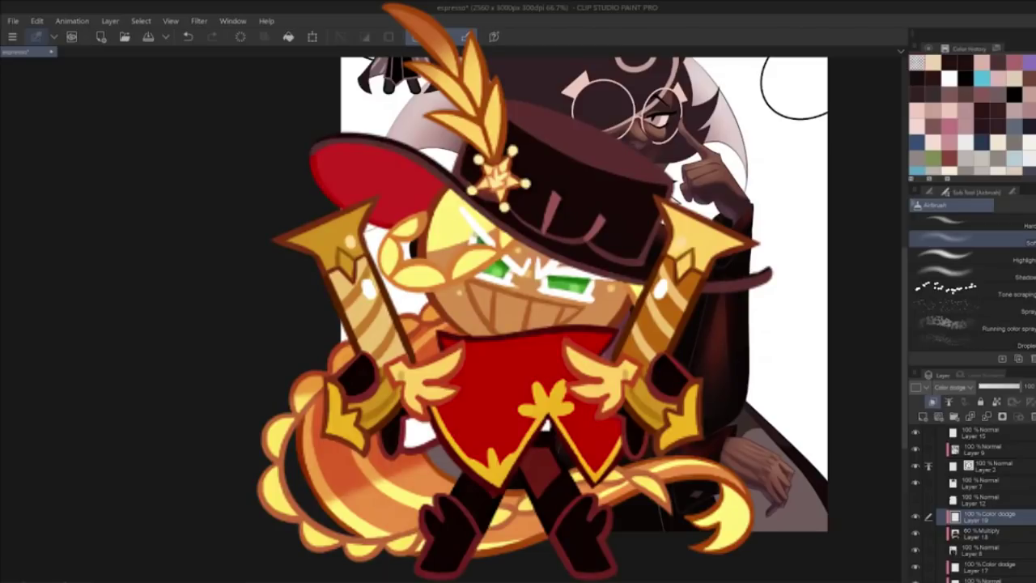
Step: Lasso-fill a shape on the Multiply shadow layer over the jacket front just below the folded forearm
{"action": "left_click", "coordinate": [1010, 534]}
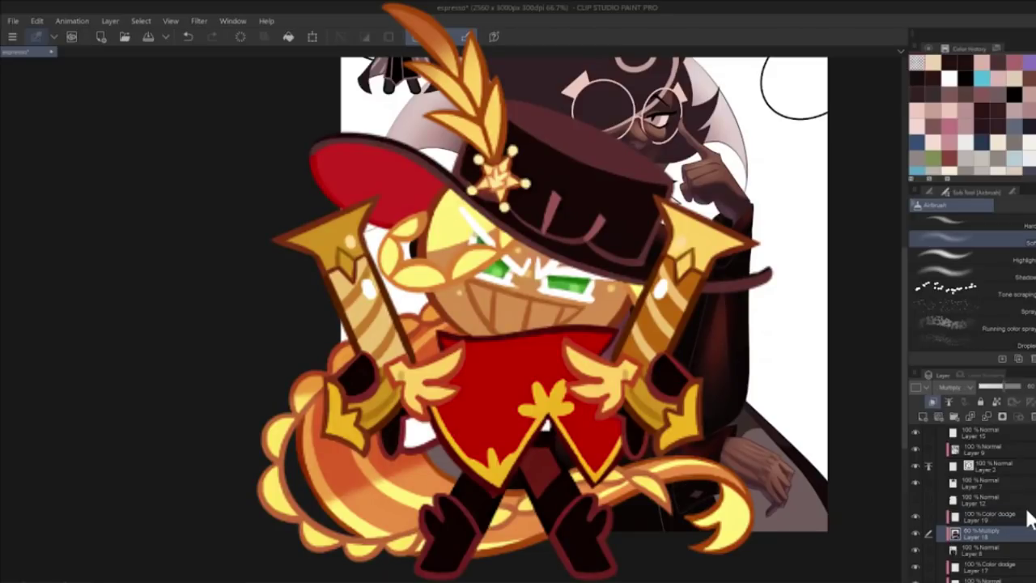
{"action": "key", "text": "u"}
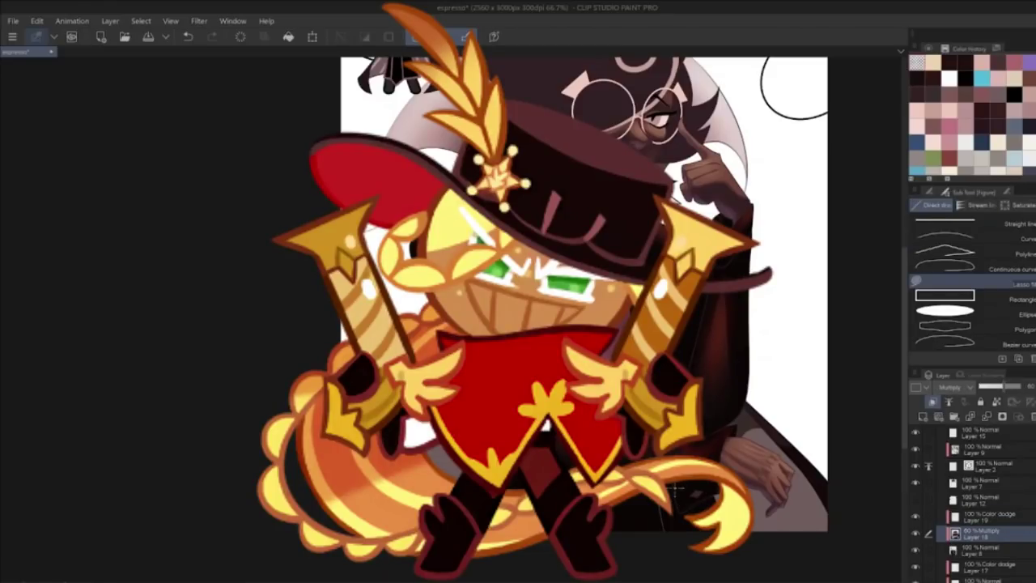
{"action": "mouse_move", "coordinate": [675, 490]}
{"action": "left_mouse_down"}
{"action": "mouse_move", "coordinate": [615, 513]}
{"action": "mouse_move", "coordinate": [678, 526]}
{"action": "left_mouse_up"}
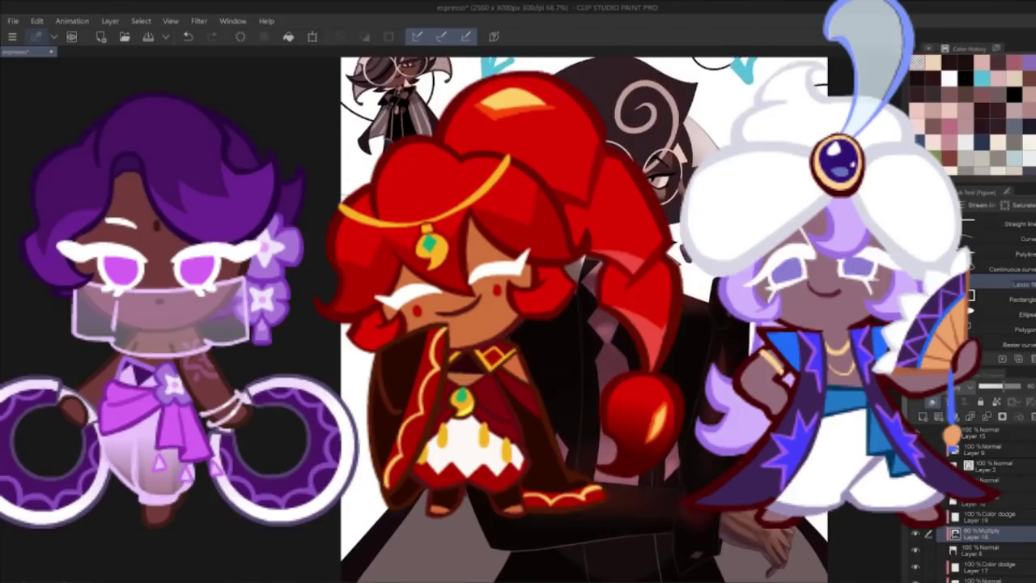
Step: Add a new layer directly above the Multiply shadow layer and set its blending mode to Pin light
{"action": "scroll", "coordinate": [585, 324], "scroll_direction": "down", "scroll_amount": 2}
{"action": "left_click", "coordinate": [924, 415]}
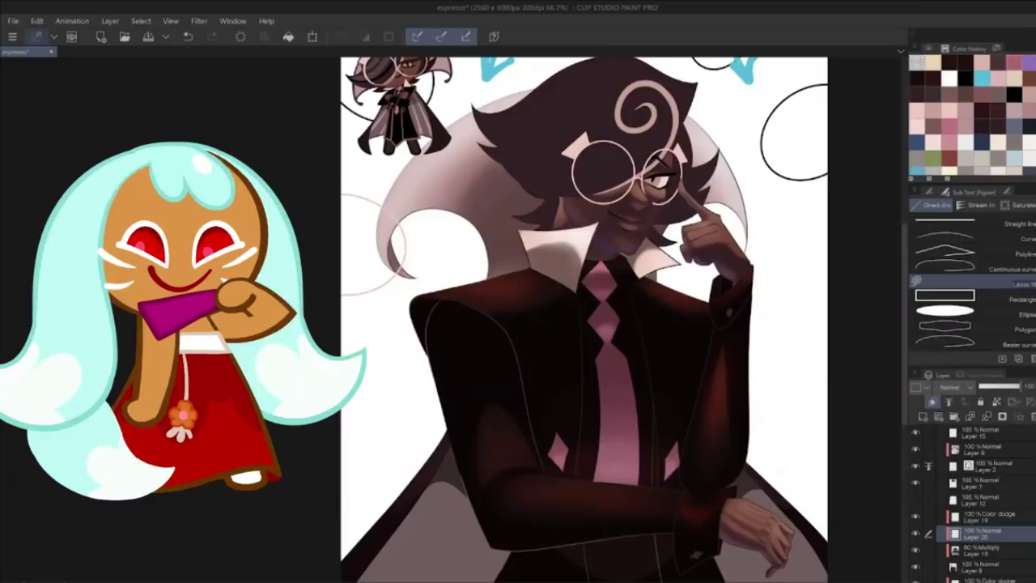
{"action": "left_click", "coordinate": [955, 387]}
{"action": "left_click", "coordinate": [953, 297]}
{"action": "key", "text": "b"}
{"action": "scroll", "coordinate": [584, 320], "scroll_direction": "down", "scroll_amount": 2}
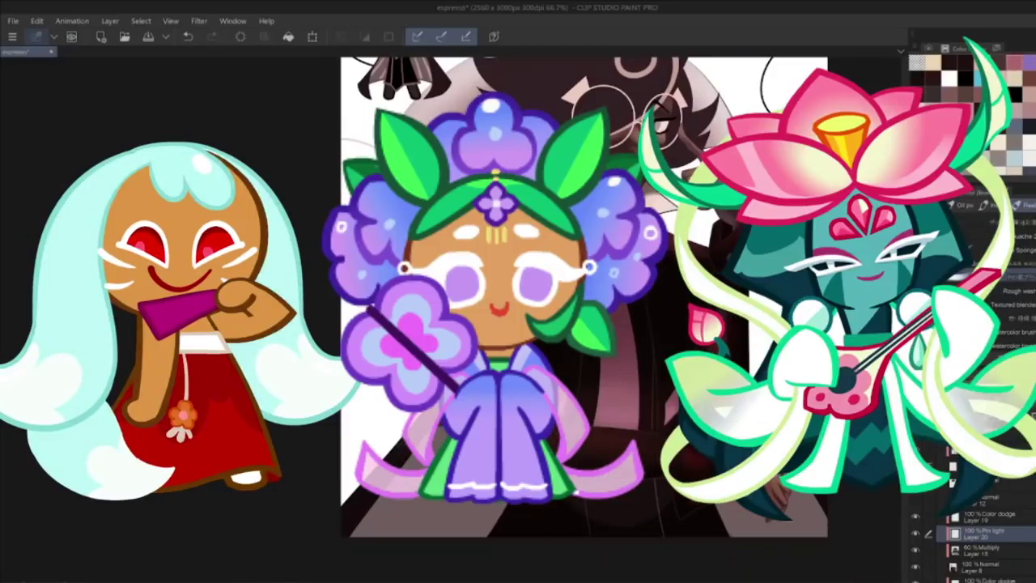
Step: Brush soft purple reflected light along the lower edge of the folded forearm's sleeve
{"action": "left_click_drag", "start_coordinate": [654, 495], "coordinate": [631, 477]}
{"action": "left_click", "coordinate": [1029, 63]}
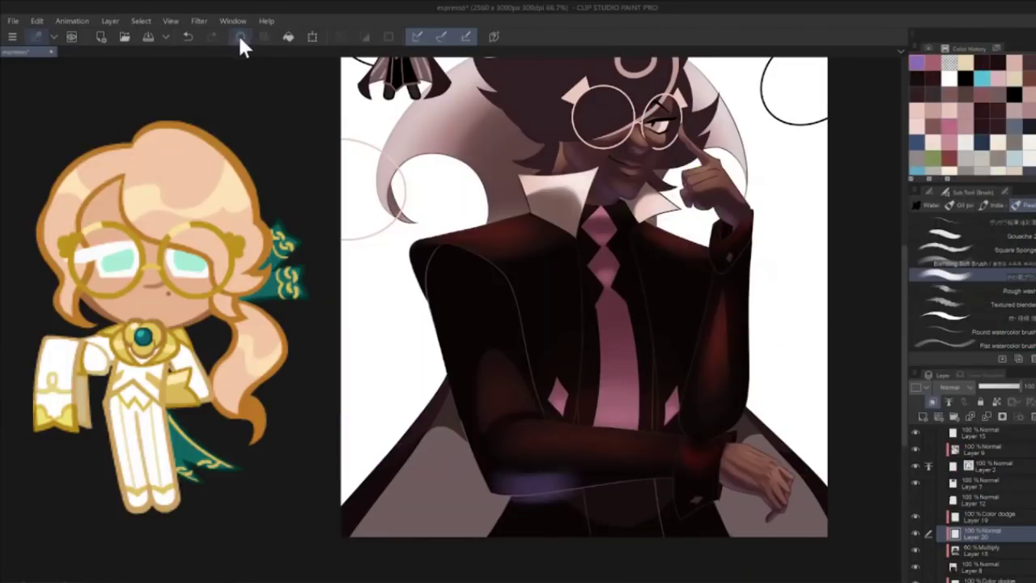
{"action": "left_click_drag", "start_coordinate": [671, 437], "coordinate": [762, 386]}
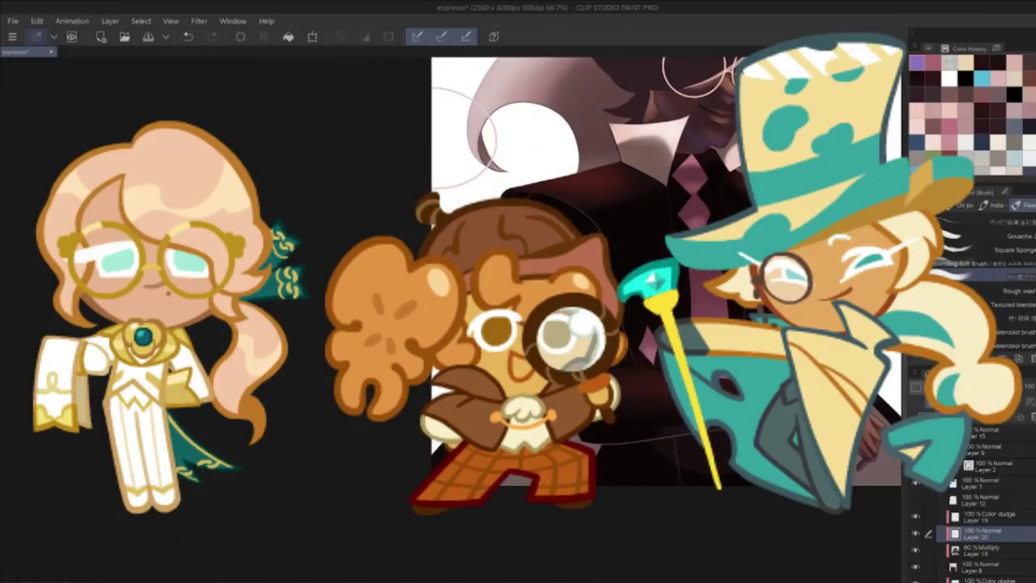
{"action": "key", "text": "ctrl+z"}
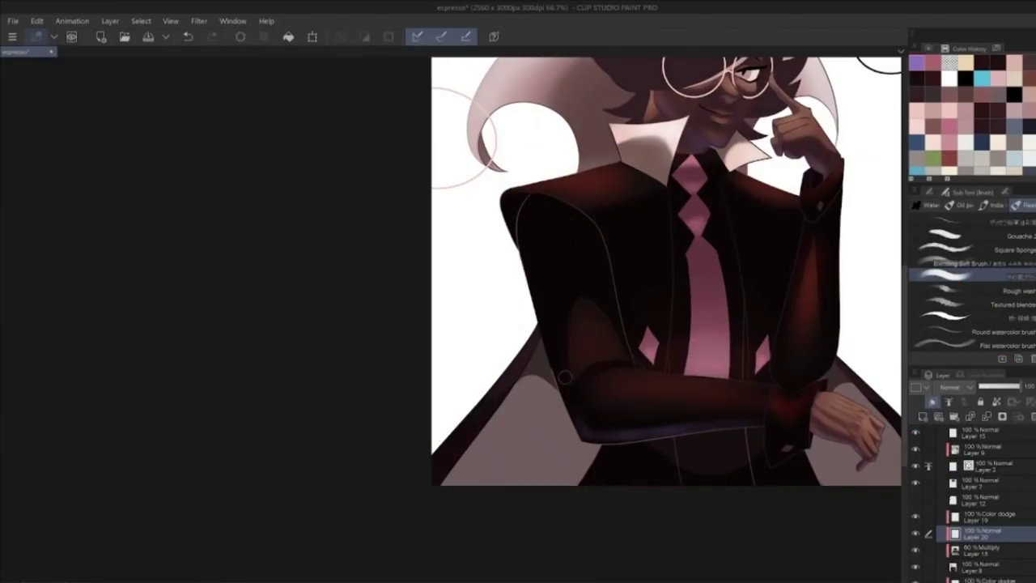
Step: Brush purple reflected light onto the underside of the folded arm's cuff and the raised arm's elbow, comparing strokes with undo and redo
{"action": "mouse_move", "coordinate": [796, 441]}
{"action": "left_mouse_down"}
{"action": "mouse_move", "coordinate": [777, 457]}
{"action": "mouse_move", "coordinate": [804, 444]}
{"action": "mouse_move", "coordinate": [773, 454]}
{"action": "left_mouse_up"}
{"action": "key", "text": "ctrl+z"}
{"action": "key", "text": "ctrl+z"}
{"action": "key", "text": "ctrl+z"}
{"action": "key", "text": "ctrl+y"}
{"action": "key", "text": "ctrl+z"}
{"action": "key", "text": "ctrl+y"}
{"action": "key", "text": "ctrl+z"}
{"action": "left_click_drag", "start_coordinate": [774, 465], "coordinate": [787, 446]}
{"action": "key", "text": "ctrl+z"}
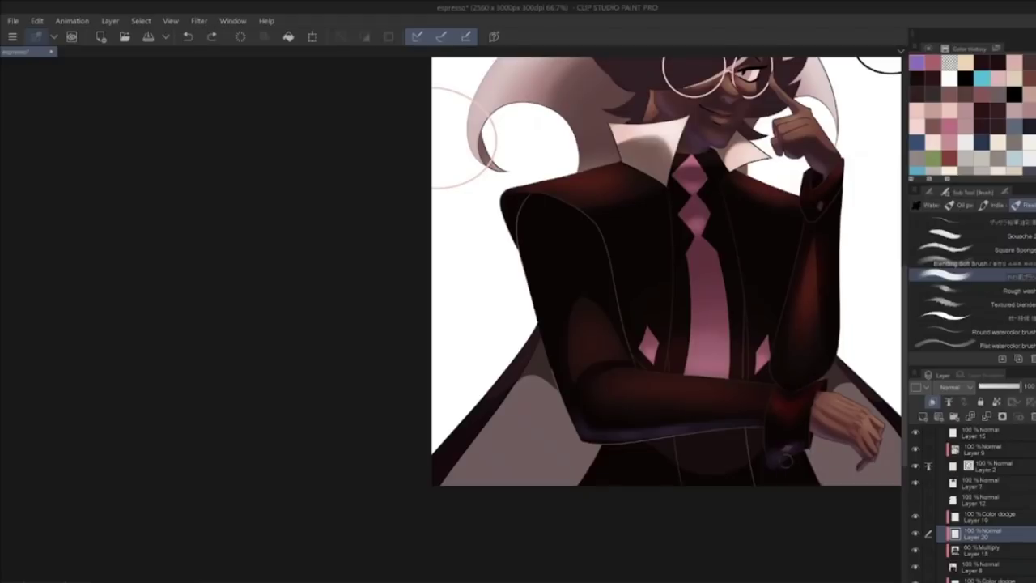
{"action": "key", "text": "ctrl+y"}
{"action": "key", "text": "ctrl+z"}
{"action": "key", "text": "ctrl+z"}
{"action": "key", "text": "ctrl+y"}
Step: Try erasing part of the glow at the shirt collar on the Color dodge layer, and choose the soft eraser
{"action": "left_click", "coordinate": [992, 519]}
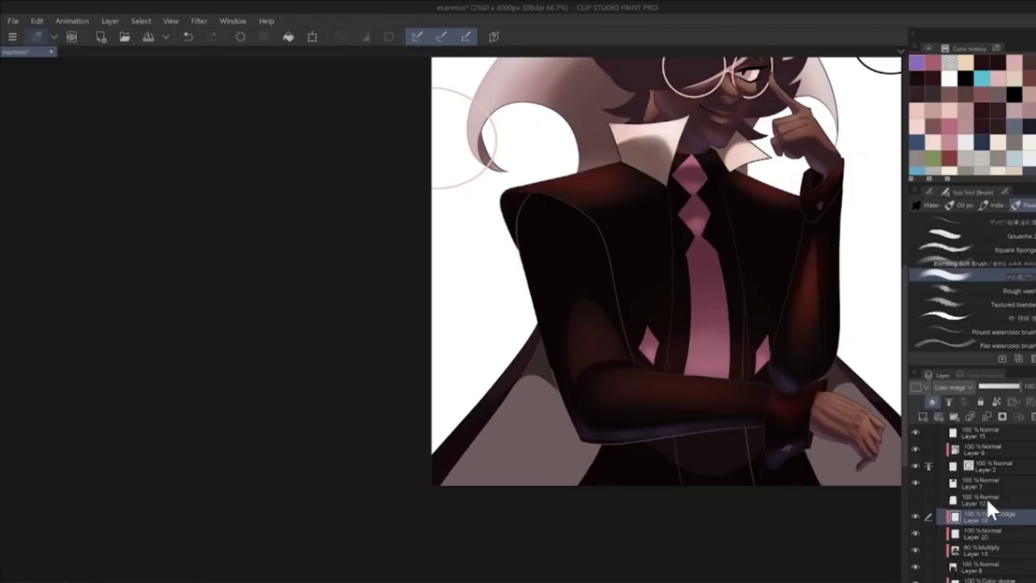
{"action": "key", "text": "e"}
{"action": "left_click_drag", "start_coordinate": [640, 151], "coordinate": [654, 143]}
{"action": "key", "text": "ctrl+z"}
{"action": "left_click", "coordinate": [948, 257]}
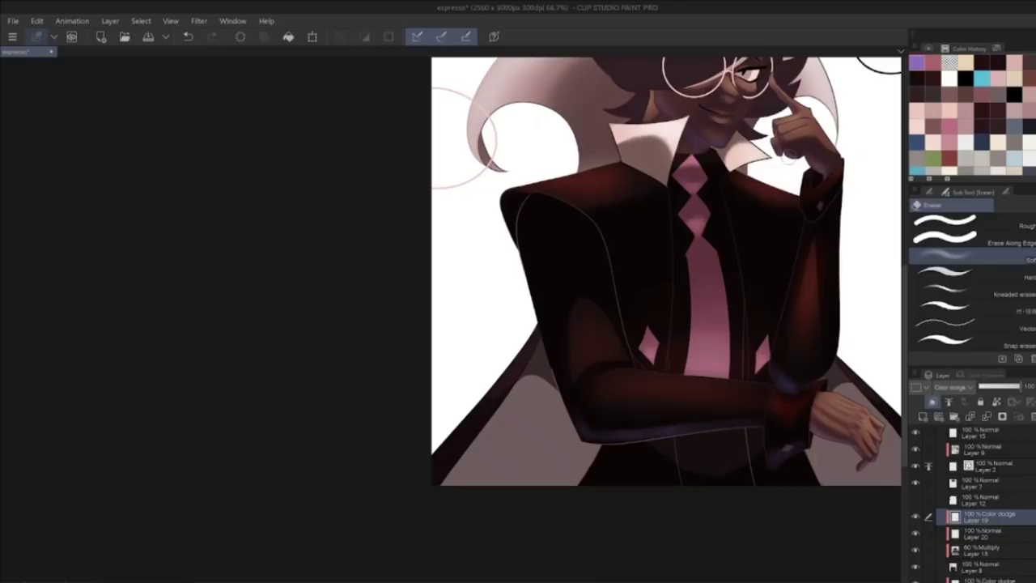
Step: Try brushing purple light onto the shirt collar and the tie's edge on the Color dodge layer
{"action": "key", "text": "b"}
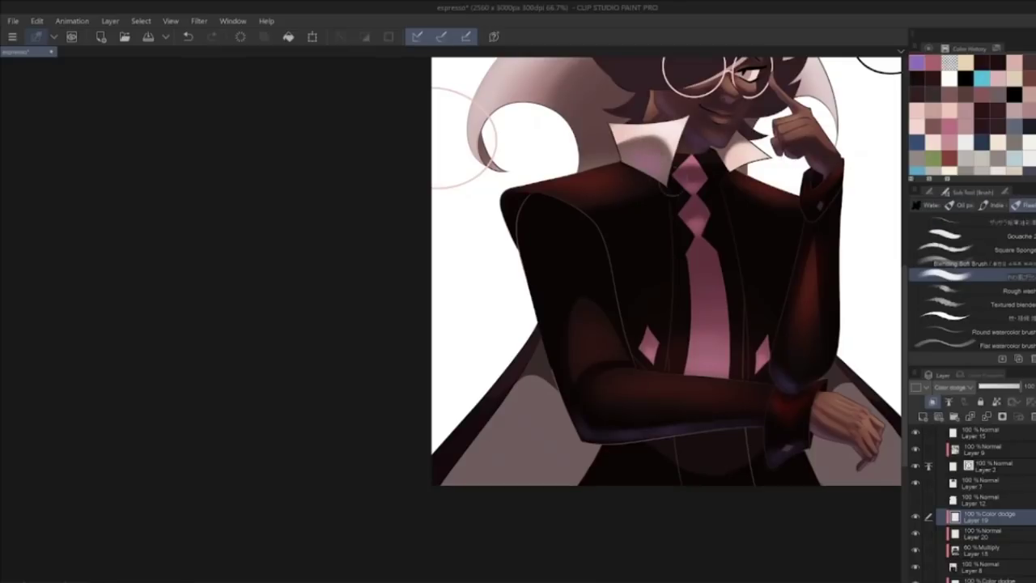
{"action": "left_click_drag", "start_coordinate": [715, 151], "coordinate": [740, 138]}
{"action": "key", "text": "ctrl+z"}
{"action": "left_click_drag", "start_coordinate": [731, 283], "coordinate": [735, 309]}
{"action": "key", "text": "ctrl+z"}
Step: Brush purple reflected light onto the shirt collar and the tie's lower end on Layer 20, erasing the excess where the tie meets the forearm
{"action": "left_click", "coordinate": [995, 532]}
{"action": "left_click_drag", "start_coordinate": [631, 159], "coordinate": [657, 166]}
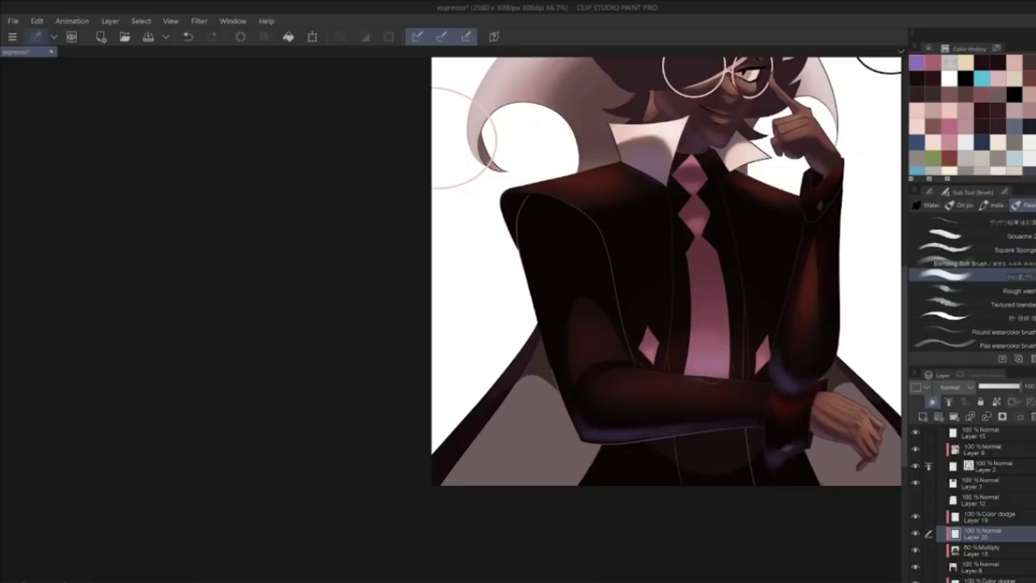
{"action": "key", "text": "e"}
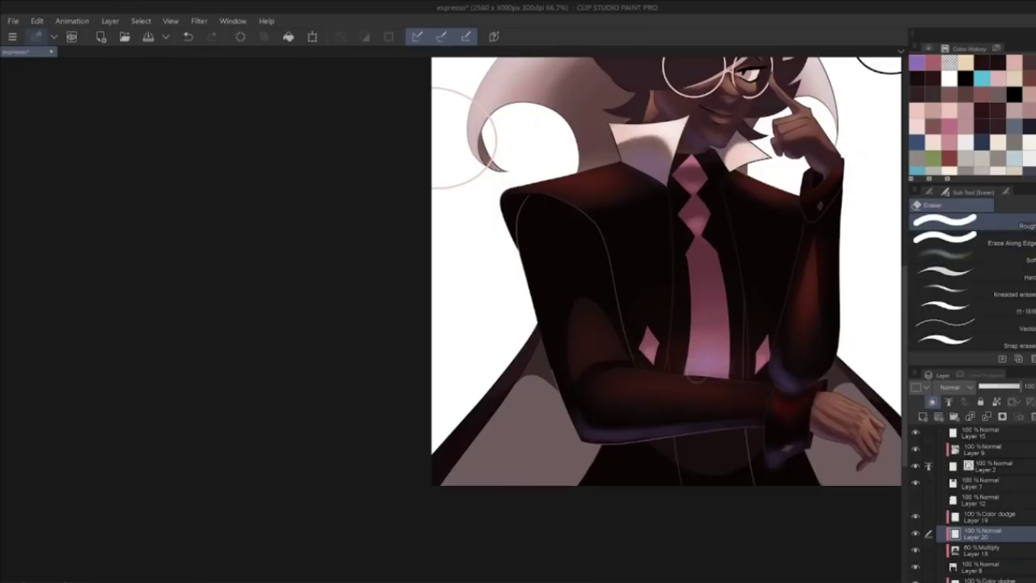
{"action": "left_click_drag", "start_coordinate": [697, 375], "coordinate": [714, 383]}
Step: Clean up and blend the purple light along the folded forearm's underside and cuff
{"action": "left_click", "coordinate": [980, 231]}
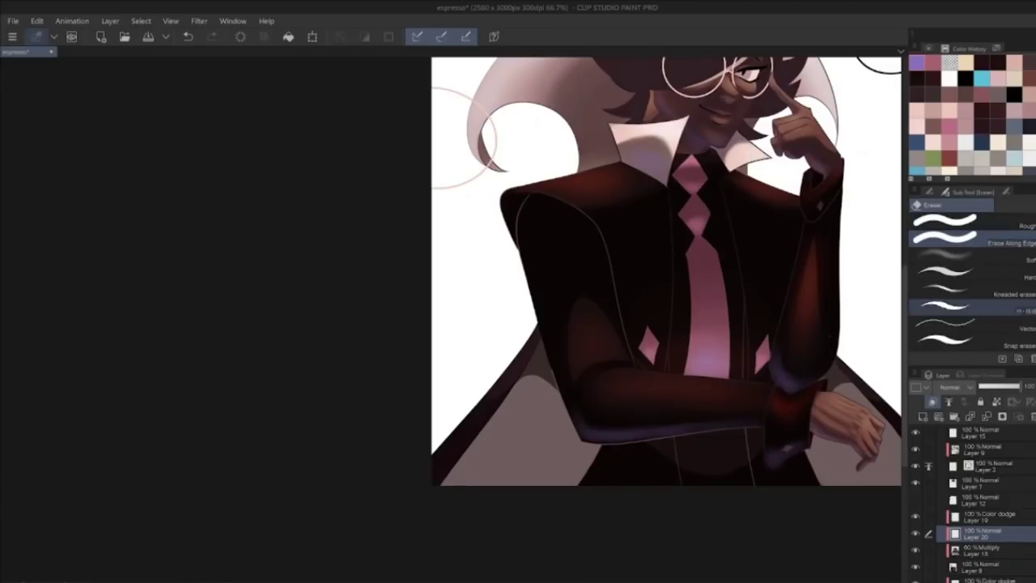
{"action": "key", "text": "j"}
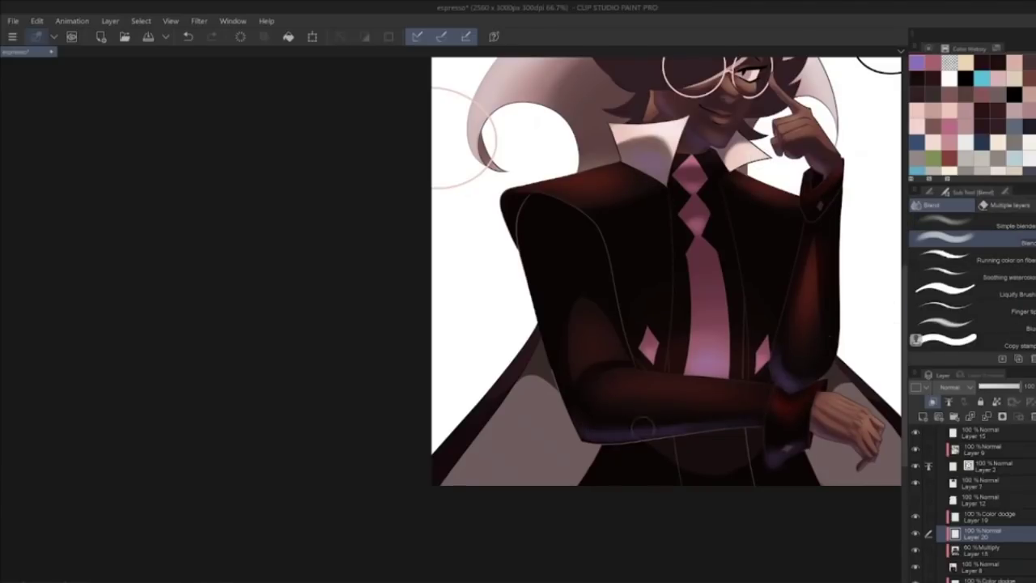
{"action": "key", "text": "e"}
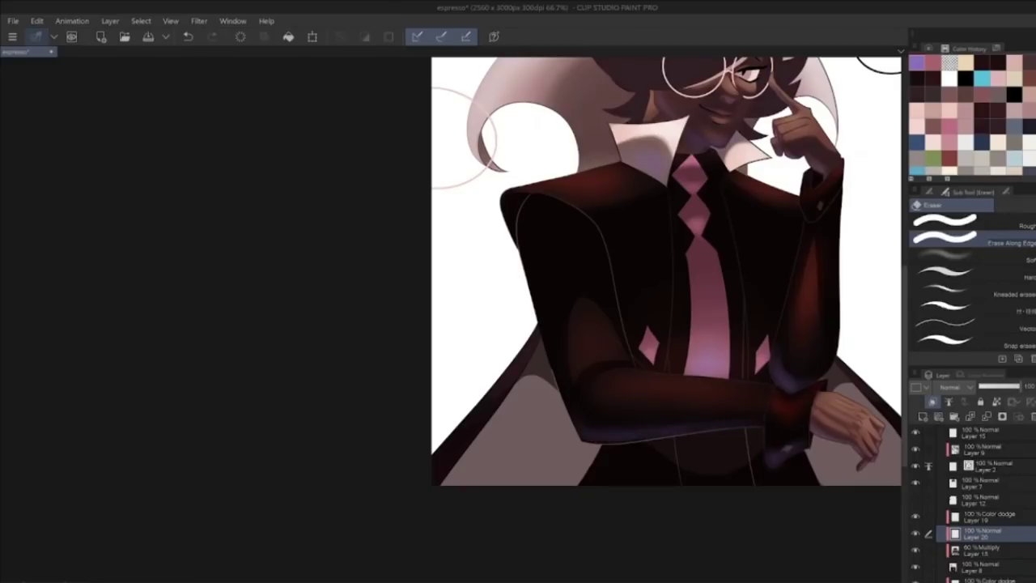
{"action": "key", "text": "j"}
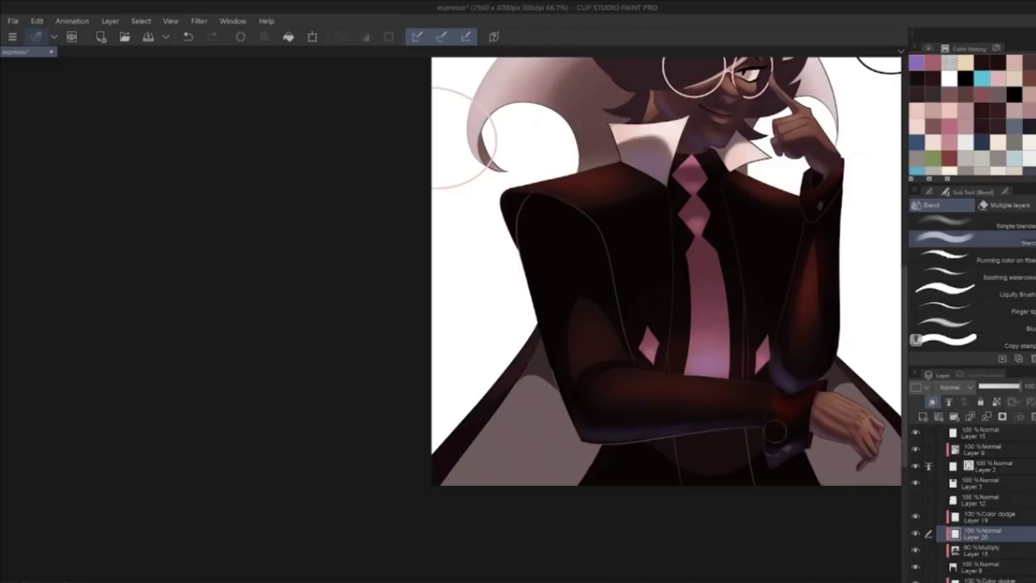
{"action": "left_click_drag", "start_coordinate": [904, 380], "coordinate": [903, 349]}
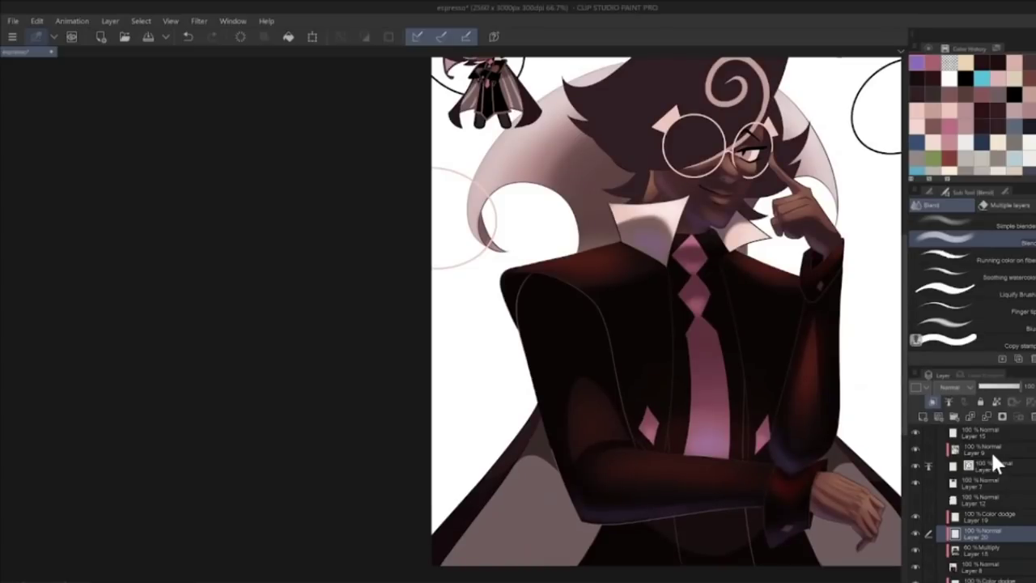
Step: Brush soft purple reflected light across the bottom of the cape lining beside the folded elbow, redoing the first stroke
{"action": "key", "text": "b"}
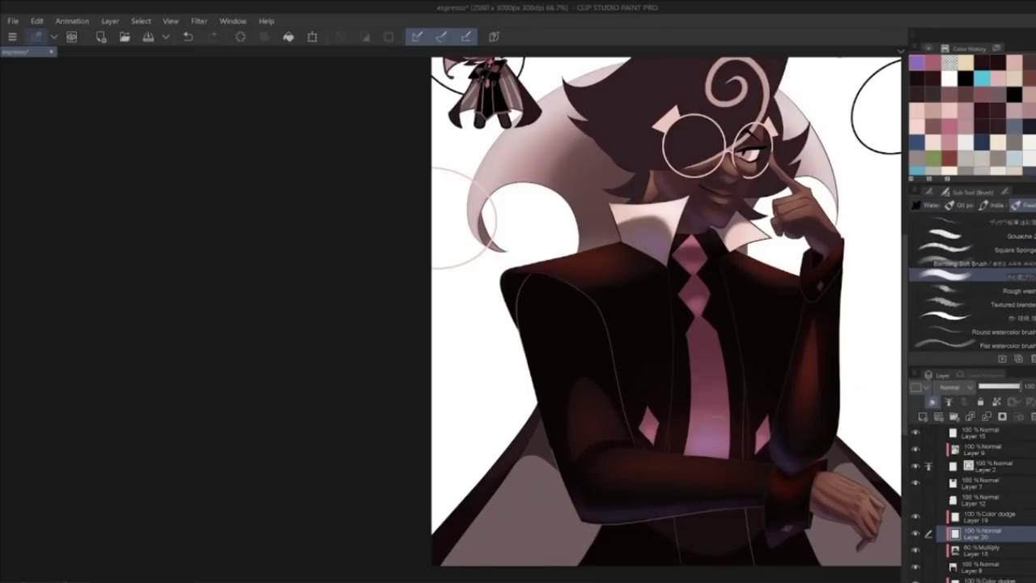
{"action": "left_click_drag", "start_coordinate": [814, 414], "coordinate": [884, 337]}
{"action": "left_click_drag", "start_coordinate": [632, 472], "coordinate": [533, 491]}
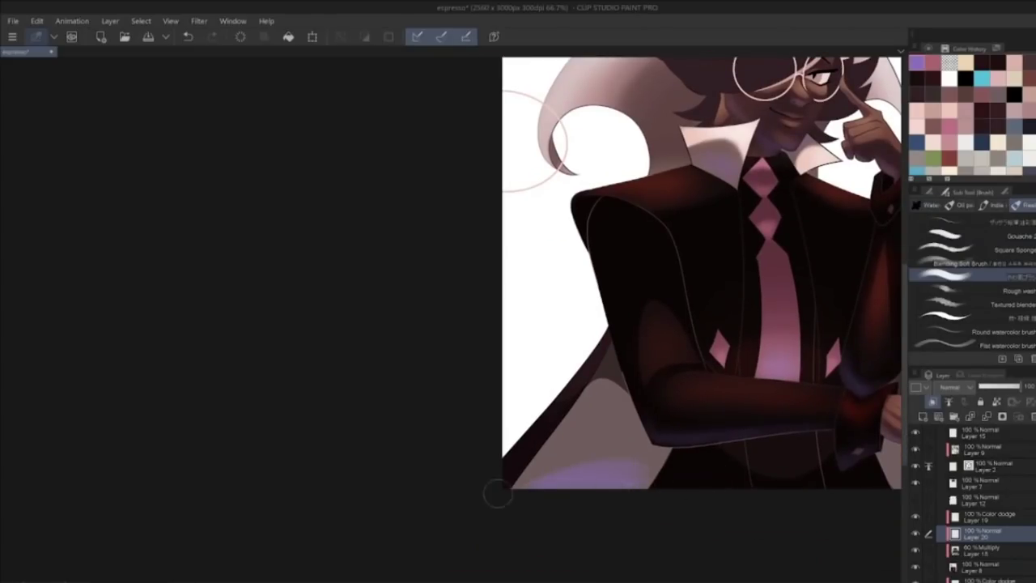
{"action": "key", "text": "ctrl+z"}
{"action": "left_click_drag", "start_coordinate": [555, 472], "coordinate": [546, 483]}
{"action": "left_click_drag", "start_coordinate": [720, 456], "coordinate": [492, 472]}
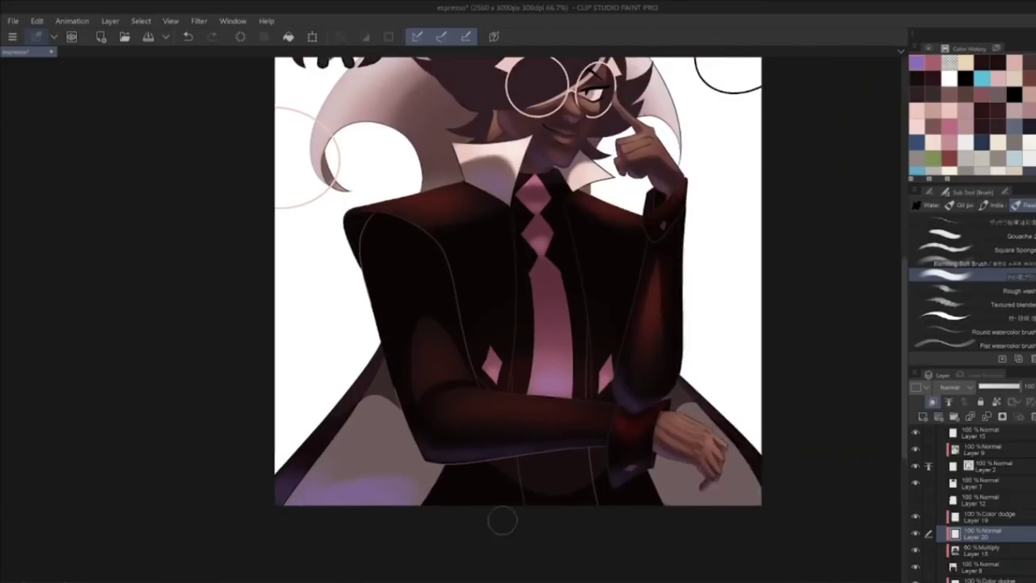
Step: Brush soft purple light along the bottom of the cape lining below the resting hand, and blend the purple beside the folded elbow
{"action": "left_click_drag", "start_coordinate": [718, 502], "coordinate": [669, 504]}
{"action": "key", "text": "ctrl+z"}
{"action": "key", "text": "ctrl+y"}
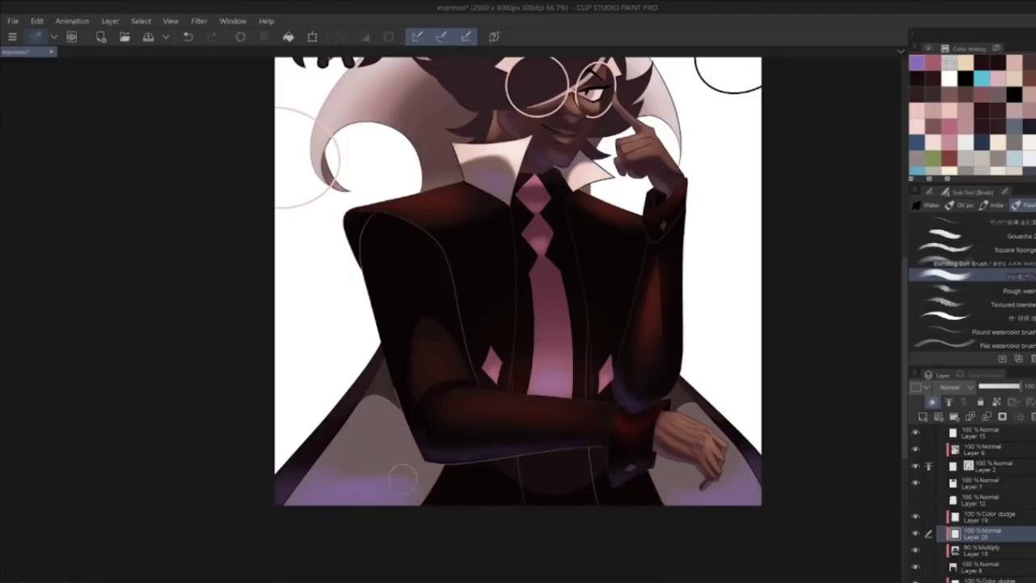
{"action": "scroll", "coordinate": [393, 470], "scroll_direction": "left", "scroll_amount": 5}
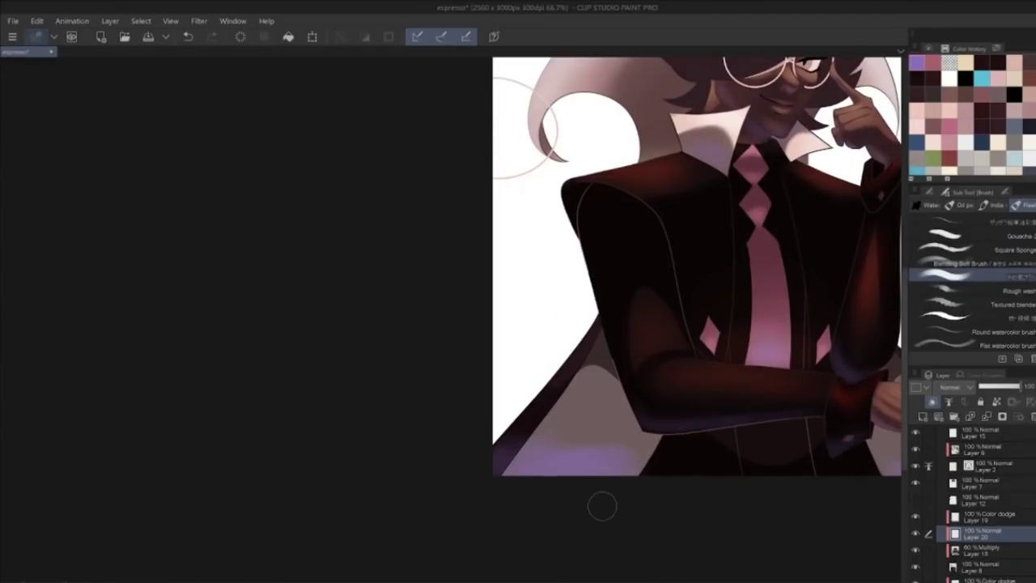
{"action": "key", "text": "j"}
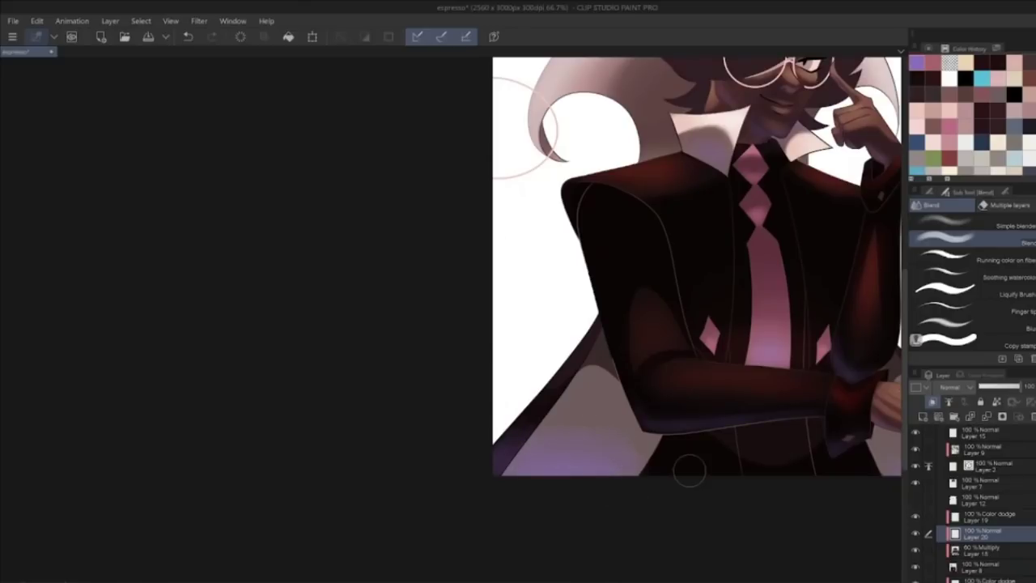
{"action": "scroll", "coordinate": [687, 469], "scroll_direction": "right", "scroll_amount": 5}
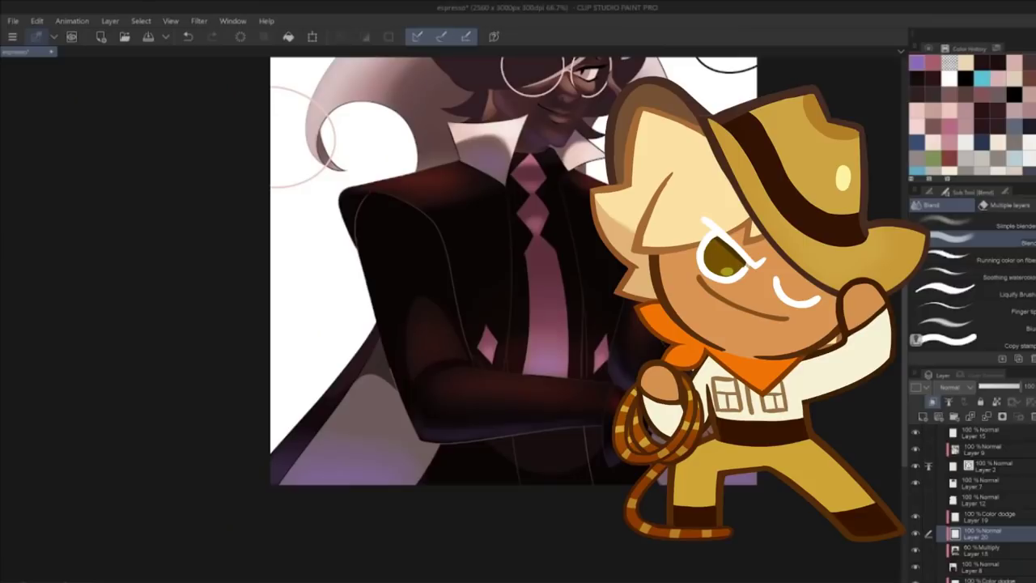
Step: Add a new clipped layer directly above Layer 8, beneath the Multiply shadow layer
{"action": "left_click", "coordinate": [988, 552]}
{"action": "key", "text": "e"}
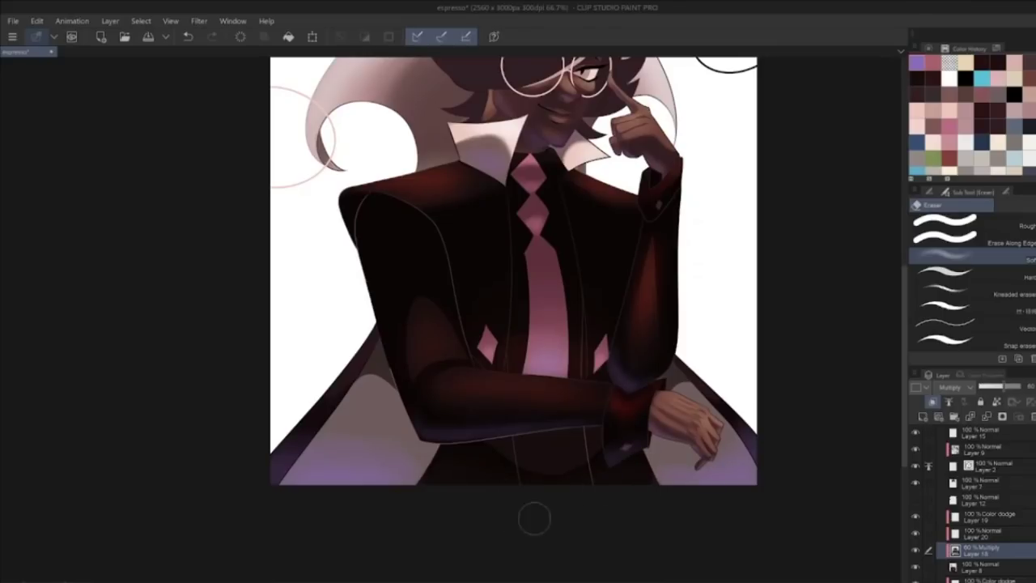
{"action": "left_click", "coordinate": [997, 534]}
{"action": "left_click", "coordinate": [945, 235]}
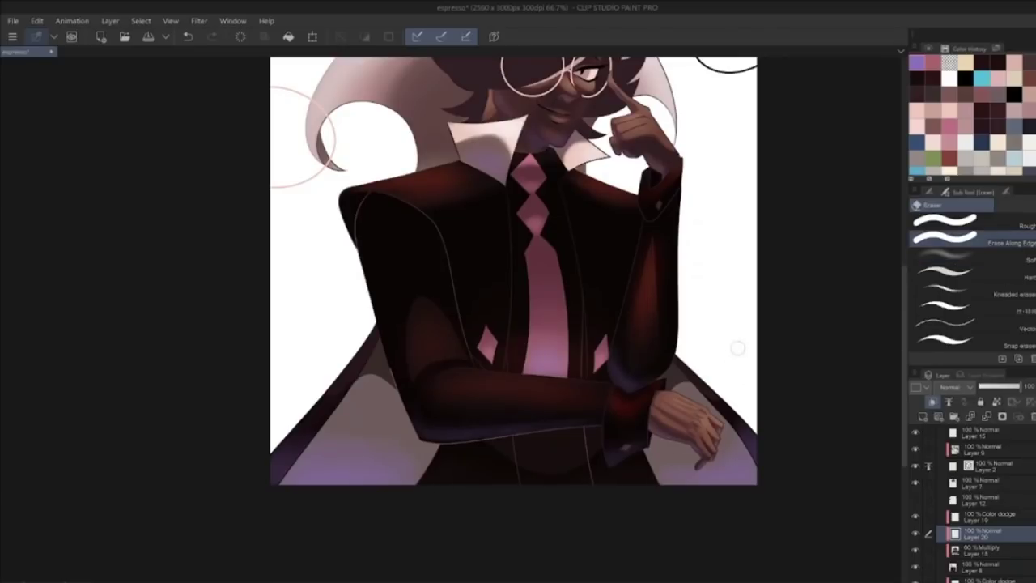
{"action": "scroll", "coordinate": [685, 545], "scroll_direction": "up", "scroll_amount": 3}
{"action": "left_click", "coordinate": [987, 567]}
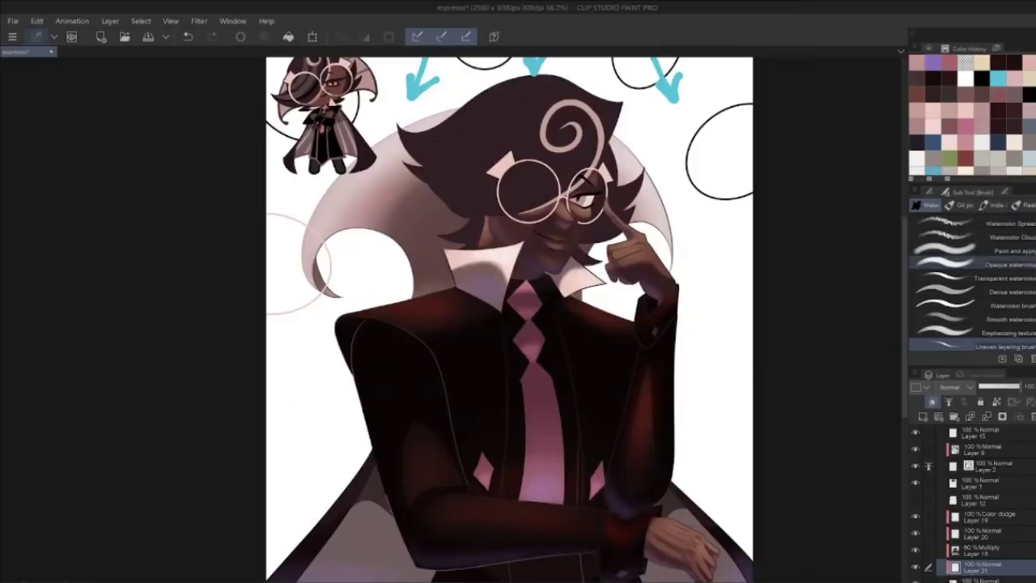
Step: Try painting a stripe down the cape lining with the Opaque watercolor brush
{"action": "left_click", "coordinate": [971, 265]}
{"action": "left_click_drag", "start_coordinate": [422, 453], "coordinate": [351, 564]}
{"action": "key", "text": "ctrl+z"}
{"action": "scroll", "coordinate": [532, 451], "scroll_direction": "down", "scroll_amount": 1}
{"action": "left_click_drag", "start_coordinate": [533, 451], "coordinate": [631, 337]}
{"action": "mouse_move", "coordinate": [557, 317]}
{"action": "left_mouse_down"}
{"action": "mouse_move", "coordinate": [481, 553]}
{"action": "mouse_move", "coordinate": [418, 560]}
{"action": "left_mouse_up"}
{"action": "key", "text": "ctrl+z"}
Step: Try a wide stripe down the cape lining with the Felt pen marker
{"action": "left_click", "coordinate": [964, 207]}
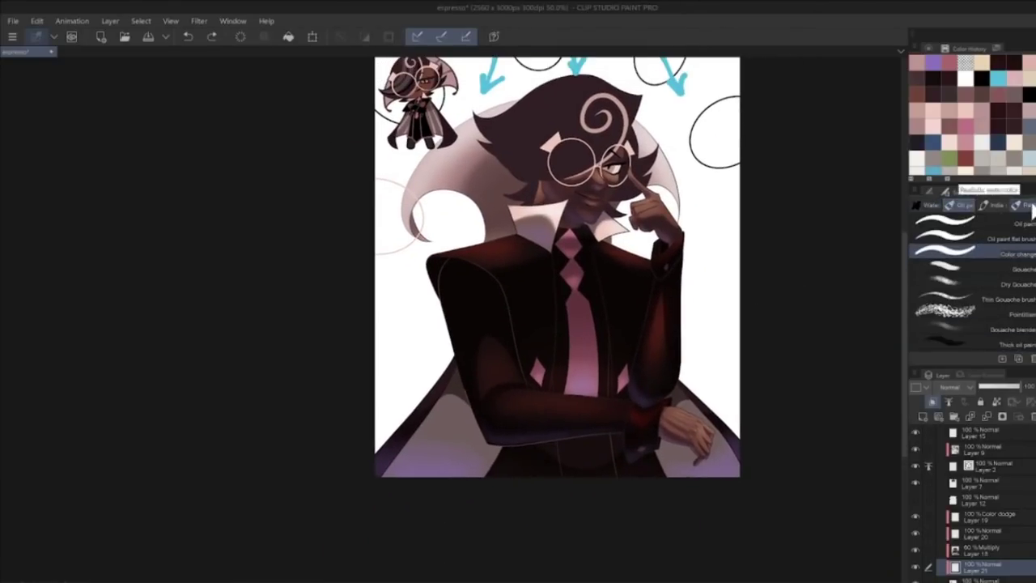
{"action": "left_click", "coordinate": [995, 206]}
{"action": "key", "text": "p"}
{"action": "left_click", "coordinate": [998, 207]}
{"action": "left_click", "coordinate": [975, 248]}
{"action": "left_click_drag", "start_coordinate": [504, 360], "coordinate": [416, 534]}
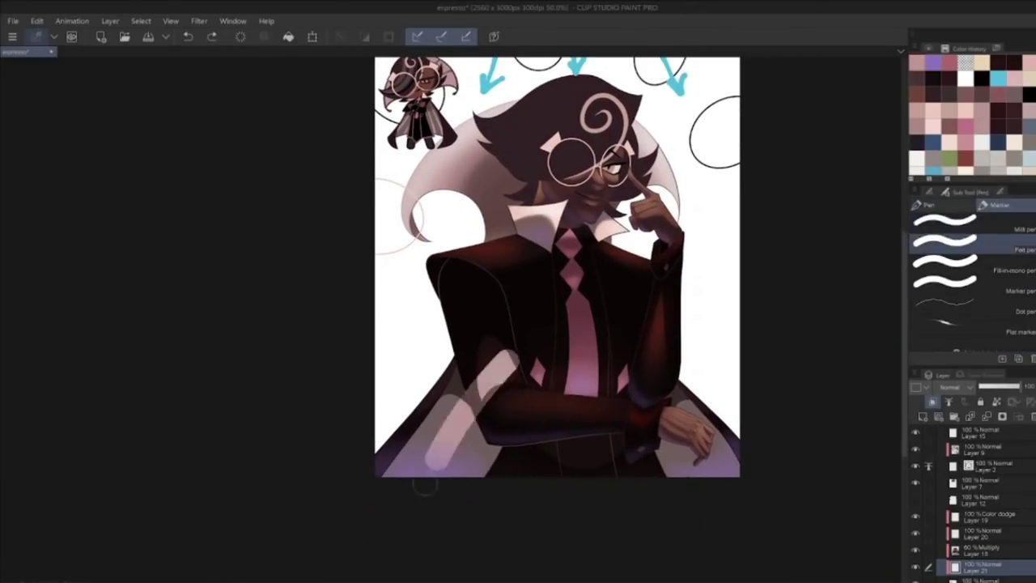
{"action": "key", "text": "ctrl+z"}
Step: Draw a pale stripe down the cape lining on each side of the body with the Milli pen marker
{"action": "left_click", "coordinate": [975, 228]}
{"action": "left_click_drag", "start_coordinate": [485, 372], "coordinate": [421, 478]}
{"action": "key", "text": "ctrl+z"}
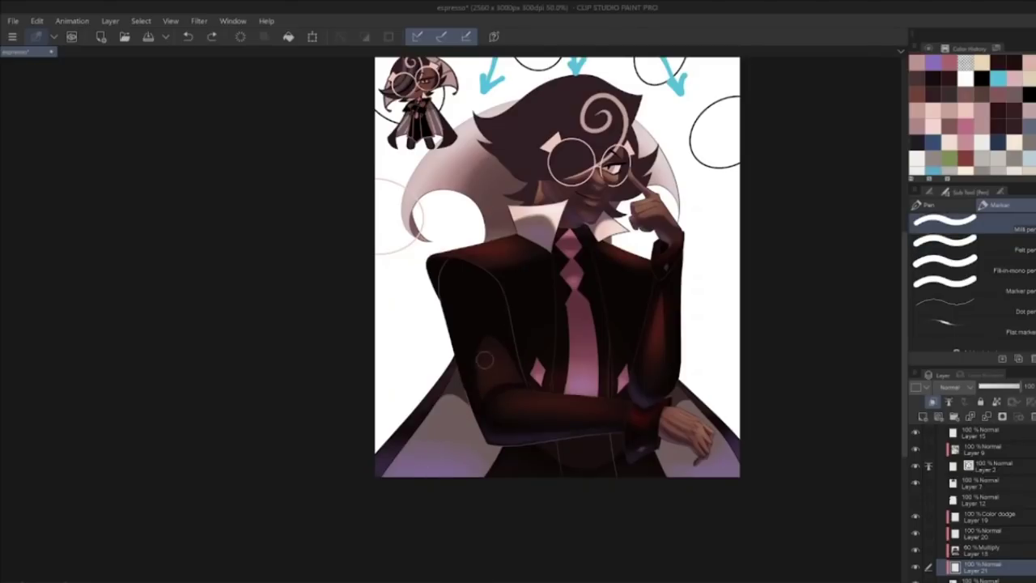
{"action": "left_click_drag", "start_coordinate": [479, 356], "coordinate": [433, 479]}
{"action": "left_click_drag", "start_coordinate": [635, 376], "coordinate": [712, 477]}
{"action": "key", "text": "ctrl+z"}
{"action": "key", "text": "ctrl+z"}
{"action": "key", "text": "ctrl+z"}
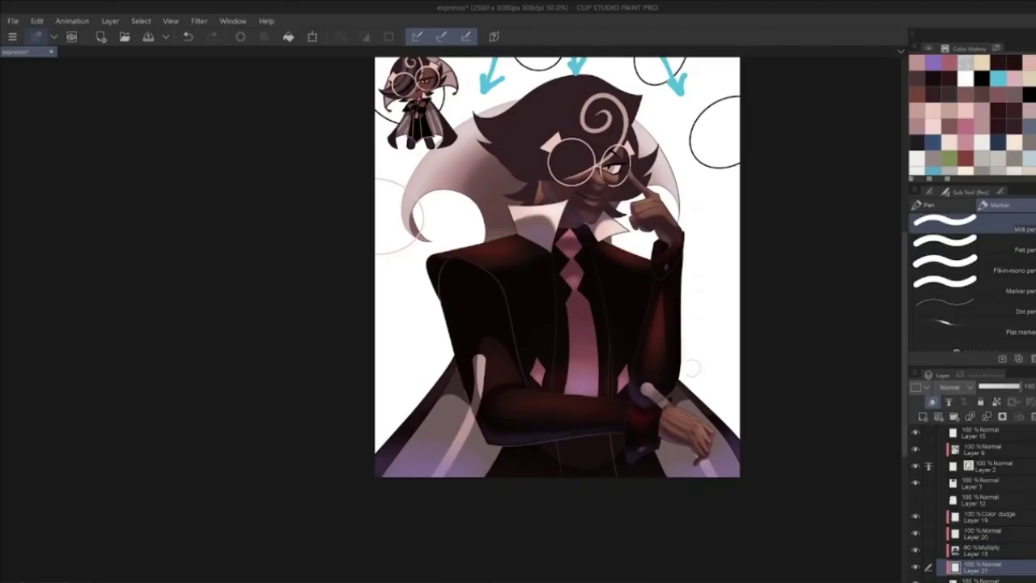
Step: Erase the ends of the pale lining stripes where they overlap the folded sleeve and the cuff
{"action": "key", "text": "e"}
{"action": "left_click_drag", "start_coordinate": [480, 356], "coordinate": [476, 414]}
{"action": "left_click_drag", "start_coordinate": [644, 387], "coordinate": [669, 405]}
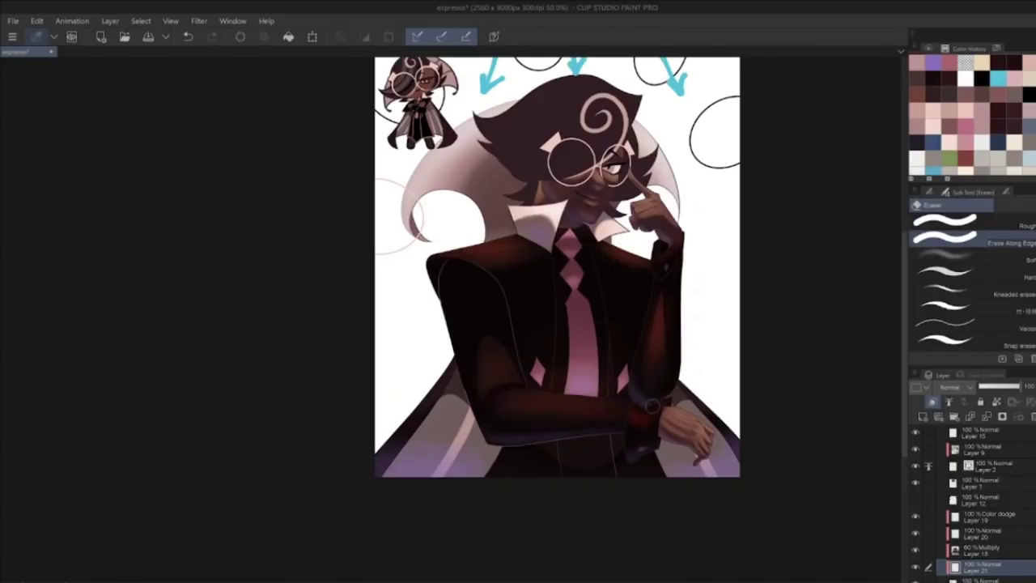
Step: Sample a dark greyish tone from the cape lining and test a Milli pen stroke down the raised cape beside the hair
{"action": "left_click_drag", "start_coordinate": [761, 395], "coordinate": [756, 474]}
{"action": "key", "text": "i"}
{"action": "left_click", "coordinate": [684, 490]}
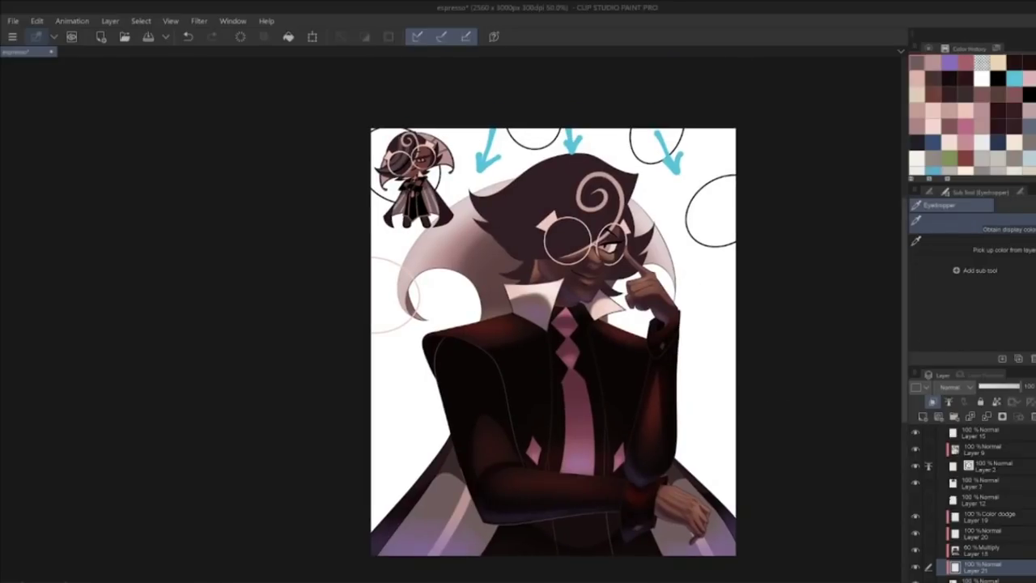
{"action": "key", "text": "p"}
{"action": "left_click_drag", "start_coordinate": [505, 279], "coordinate": [508, 343]}
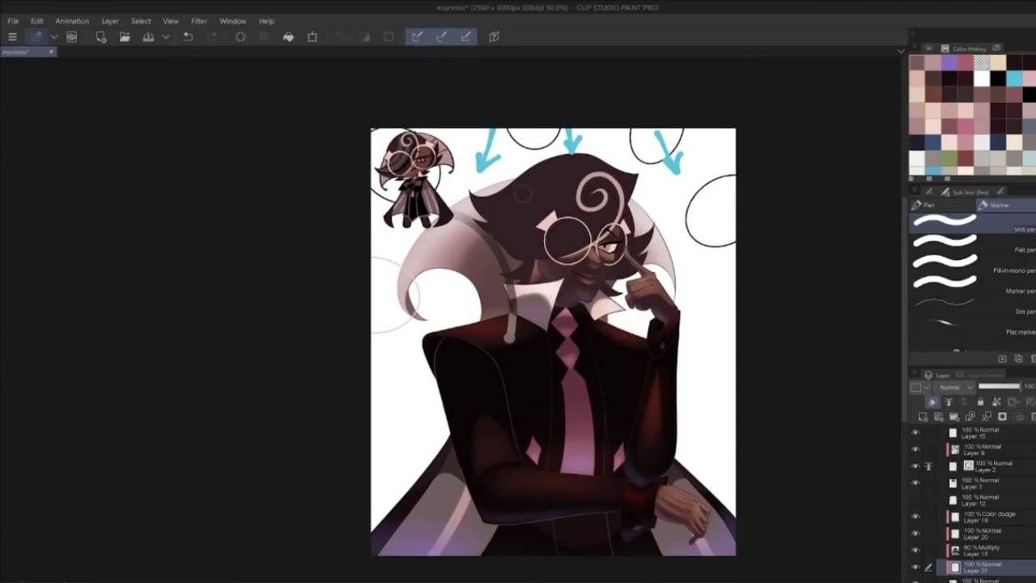
{"action": "key", "text": "ctrl+z"}
Step: Try a curved dark band across the raised cape, erasing its end over the shirt collar and shoulder
{"action": "left_click_drag", "start_coordinate": [413, 236], "coordinate": [506, 332]}
{"action": "left_click_drag", "start_coordinate": [647, 208], "coordinate": [591, 345]}
{"action": "key", "text": "ctrl+z"}
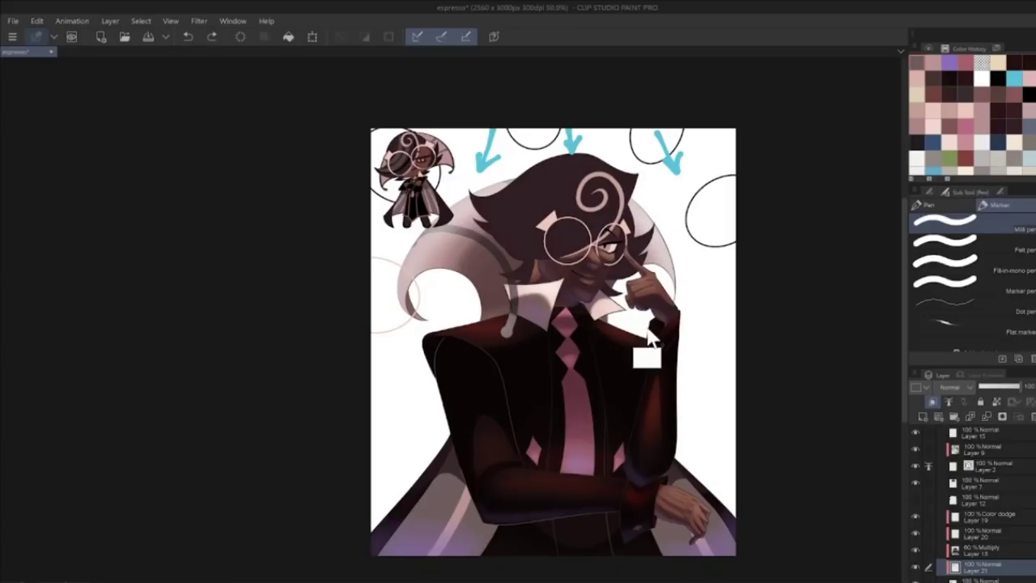
{"action": "key", "text": "ctrl+z"}
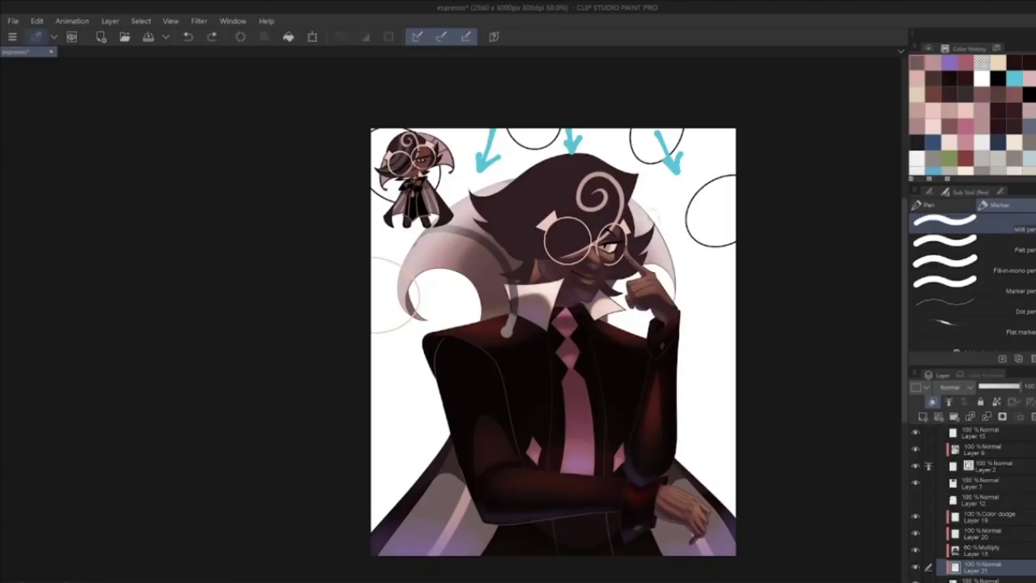
{"action": "key", "text": "e"}
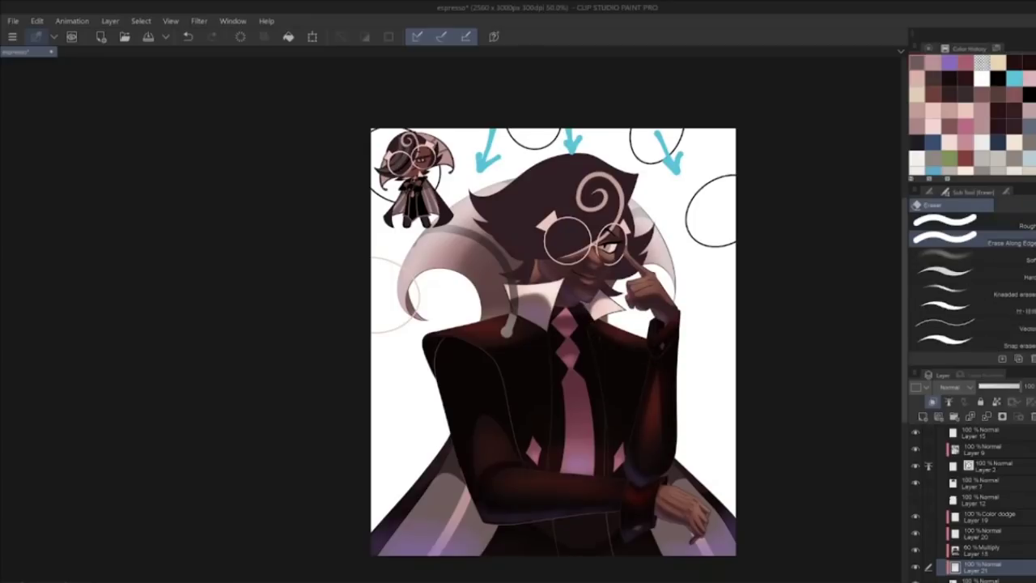
{"action": "left_click_drag", "start_coordinate": [507, 331], "coordinate": [512, 287]}
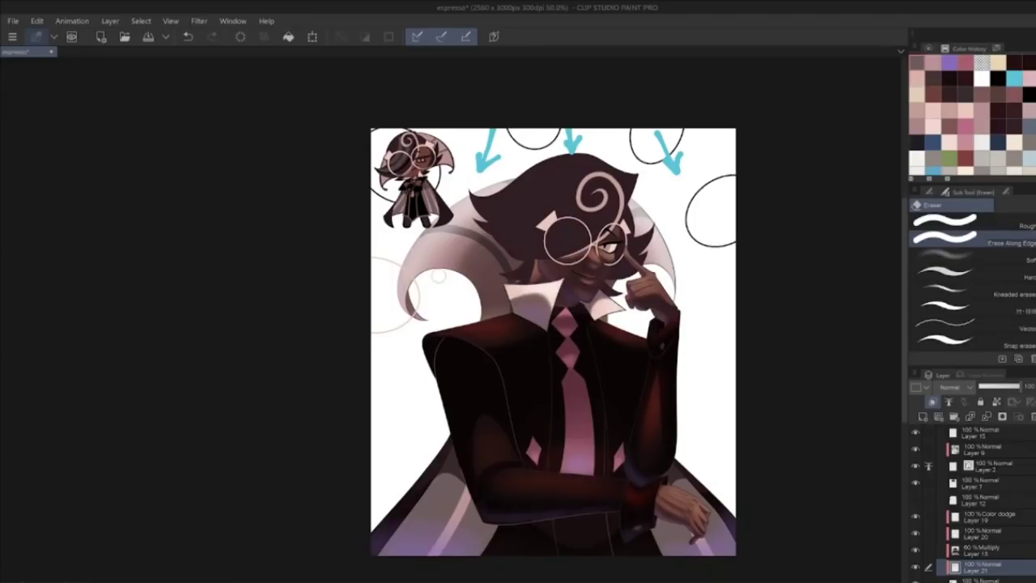
{"action": "key", "text": "ctrl+z"}
{"action": "left_click_drag", "start_coordinate": [422, 244], "coordinate": [417, 242]}
{"action": "key", "text": "ctrl+z"}
{"action": "key", "text": "ctrl+z"}
{"action": "key", "text": "ctrl+z"}
{"action": "key", "text": "ctrl+z"}
{"action": "key", "text": "ctrl+z"}
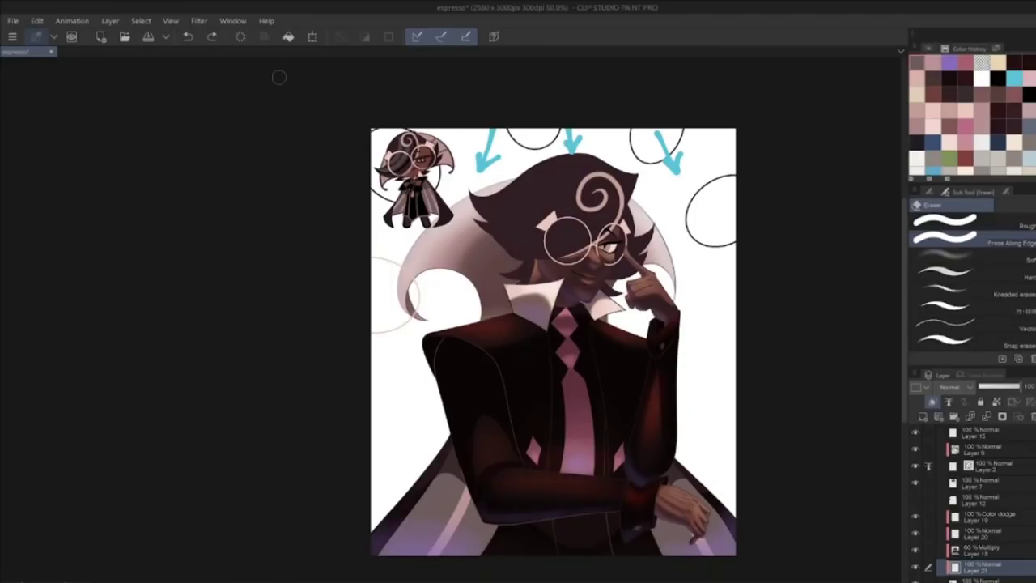
Step: Draw a curved dark grey band across the raised cape down to the shoulder, trimming its overlap on the collar and jacket
{"action": "key", "text": "p"}
{"action": "mouse_move", "coordinate": [403, 248]}
{"action": "left_mouse_down"}
{"action": "mouse_move", "coordinate": [455, 249]}
{"action": "mouse_move", "coordinate": [520, 327]}
{"action": "left_mouse_up"}
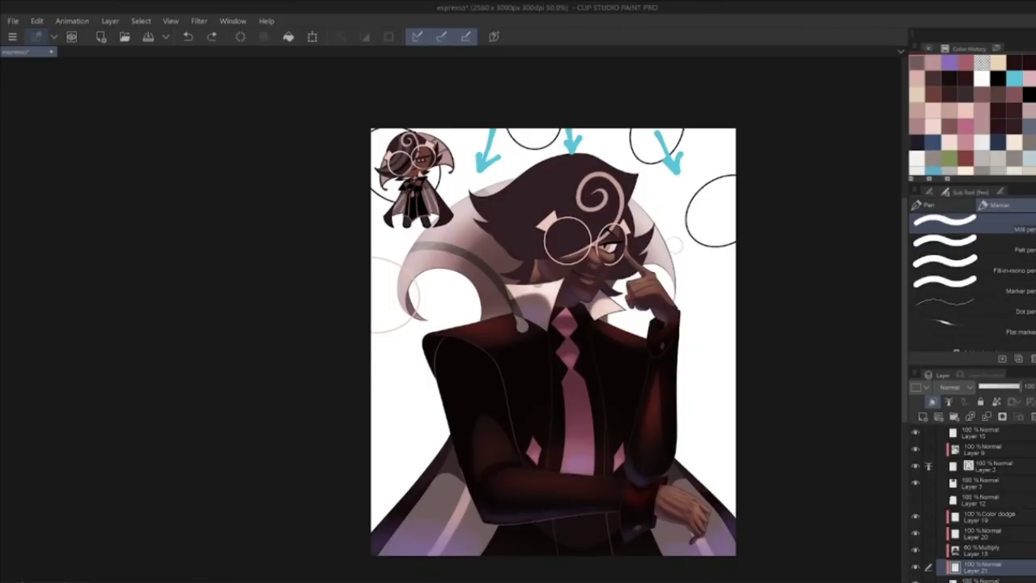
{"action": "key", "text": "e"}
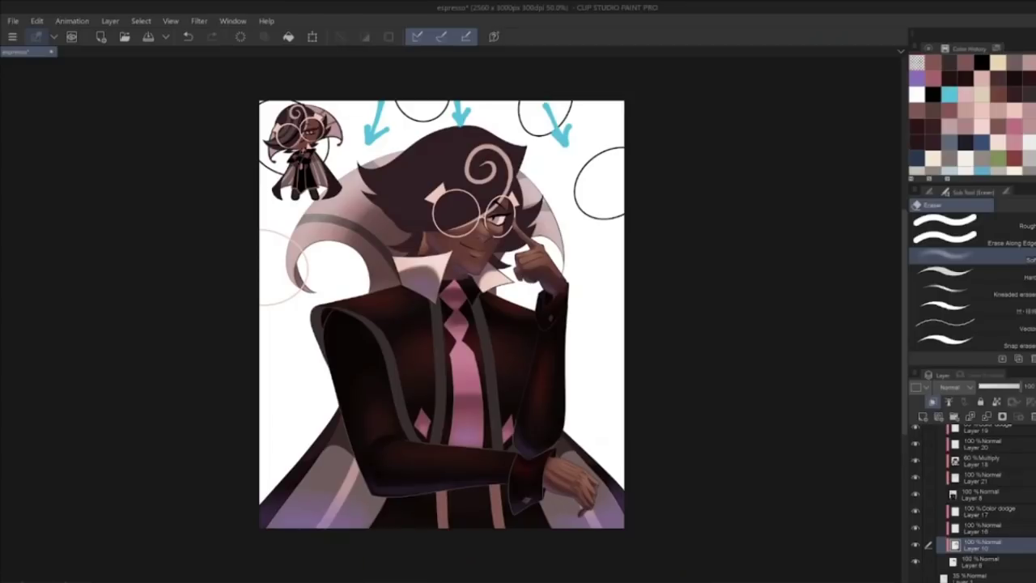
Step: Shade the tie's lower diamond on Layer 20 with the Blending Soft Brush in a dark pink sampled from the tie
{"action": "scroll", "coordinate": [979, 501], "scroll_direction": "up", "scroll_amount": 2}
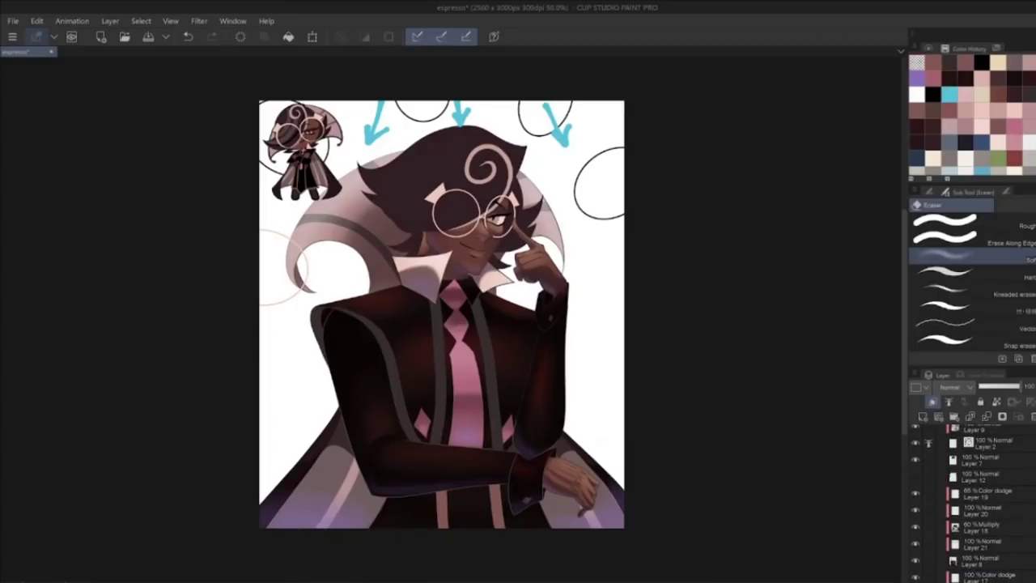
{"action": "scroll", "coordinate": [1024, 504], "scroll_direction": "up", "scroll_amount": 2}
{"action": "left_click", "coordinate": [1025, 521]}
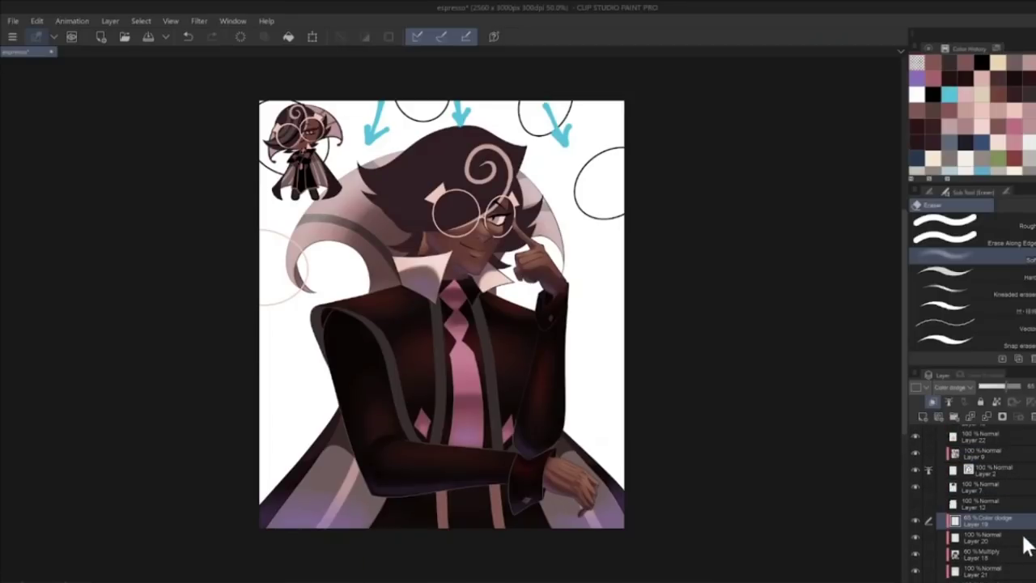
{"action": "left_click", "coordinate": [1021, 538]}
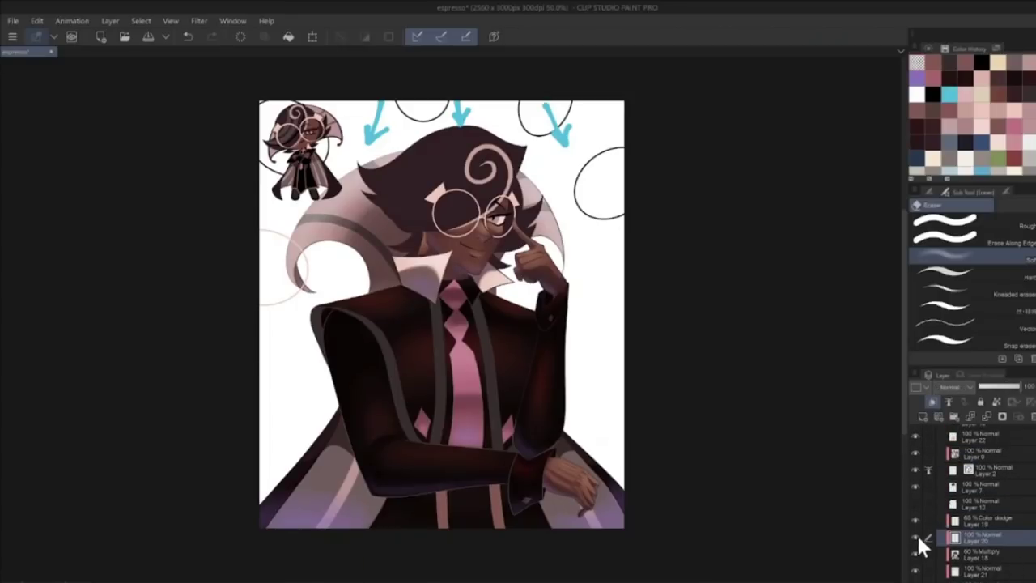
{"action": "left_click", "coordinate": [935, 62]}
{"action": "scroll", "coordinate": [486, 280], "scroll_direction": "up", "scroll_amount": 2}
{"action": "left_click_drag", "start_coordinate": [485, 280], "coordinate": [671, 280]}
{"action": "key", "text": "b"}
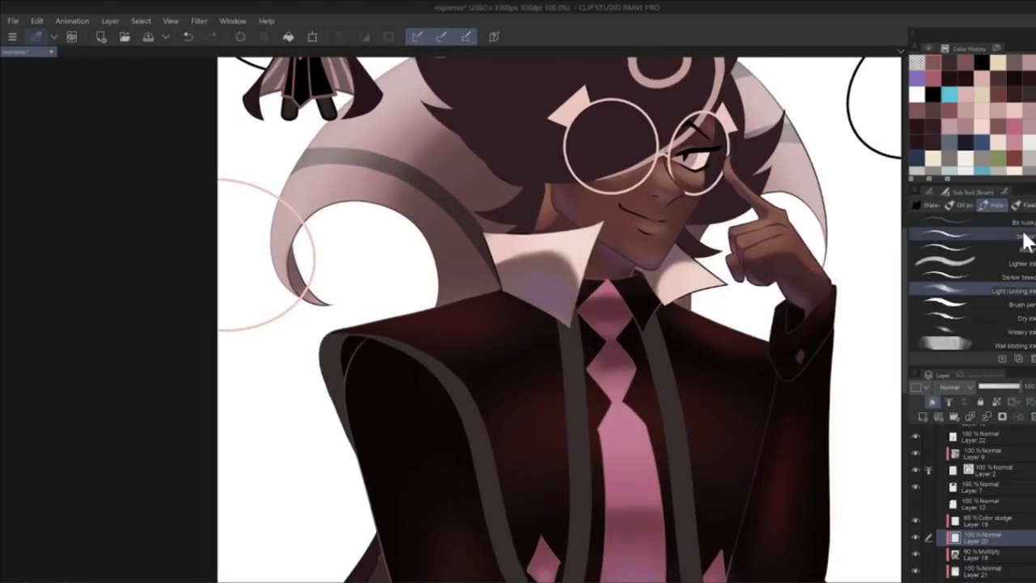
{"action": "left_click", "coordinate": [1025, 205]}
{"action": "left_click", "coordinate": [1020, 263]}
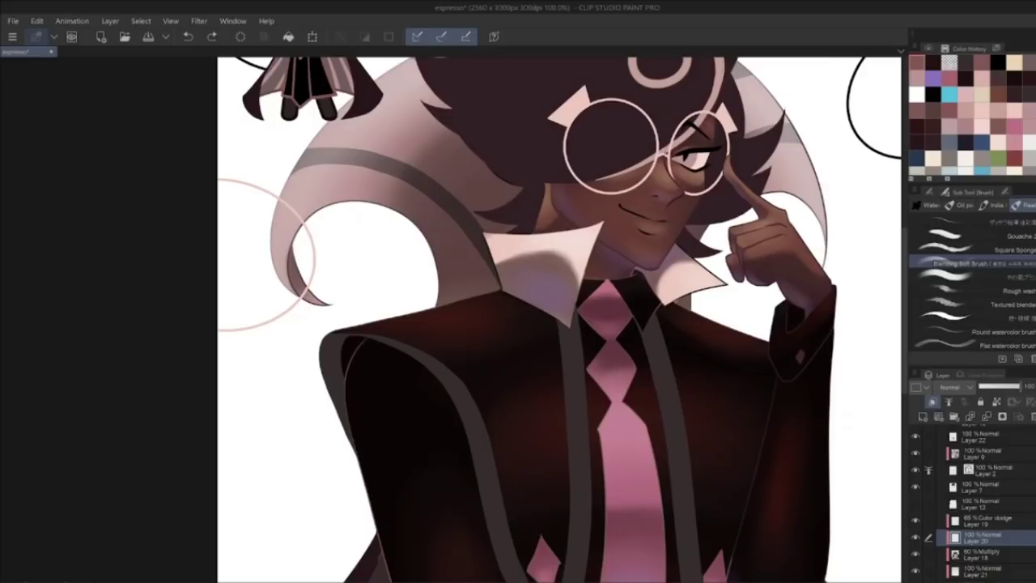
{"action": "left_click", "coordinate": [607, 306], "text": "alt"}
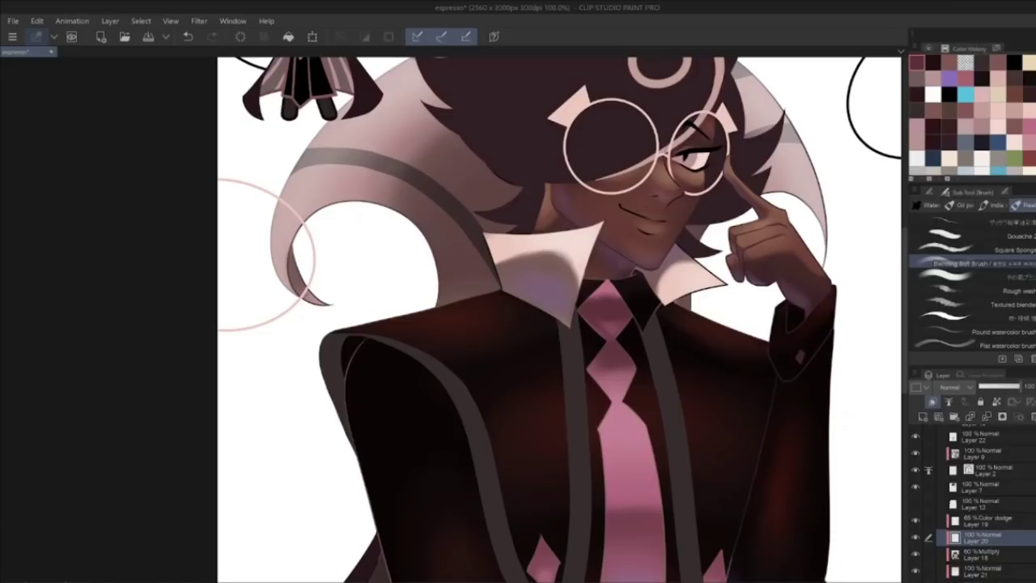
{"action": "left_click", "coordinate": [929, 48]}
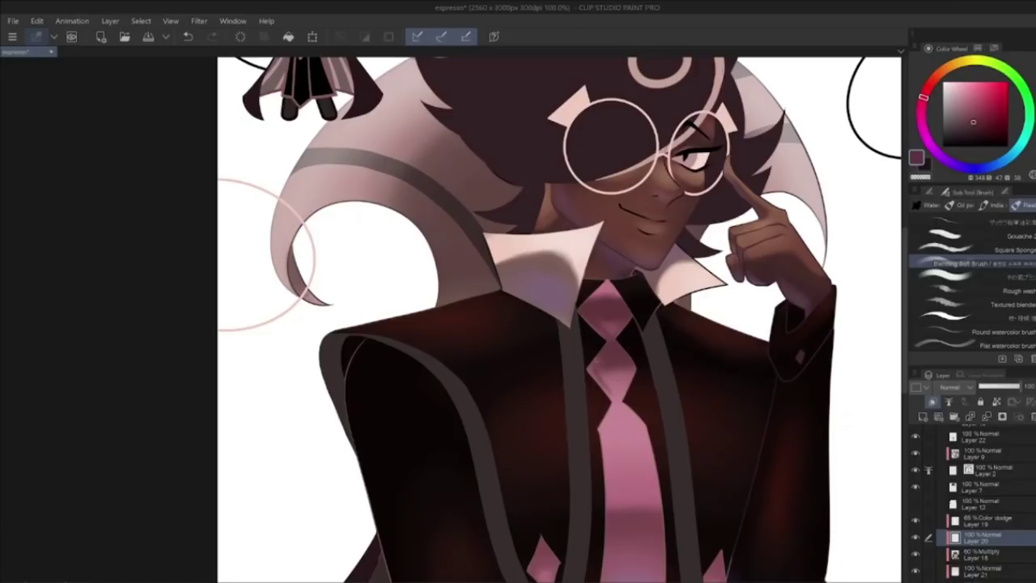
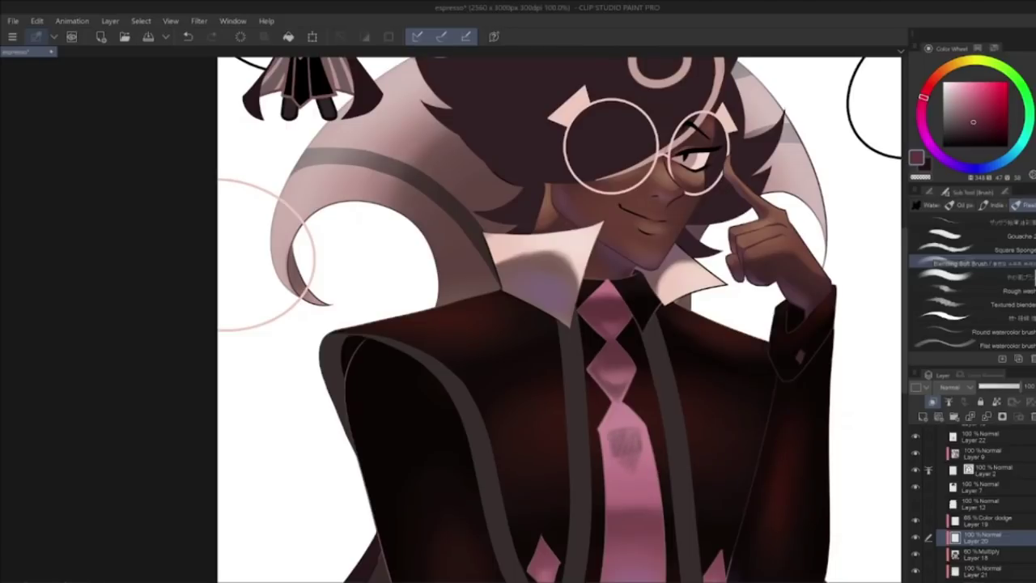
Step: Soften the shadow patch at the top of the tie's long section, lightening it with the transparent color
{"action": "left_click", "coordinate": [995, 276]}
{"action": "left_click_drag", "start_coordinate": [626, 437], "coordinate": [631, 445]}
{"action": "key", "text": "ctrl+z"}
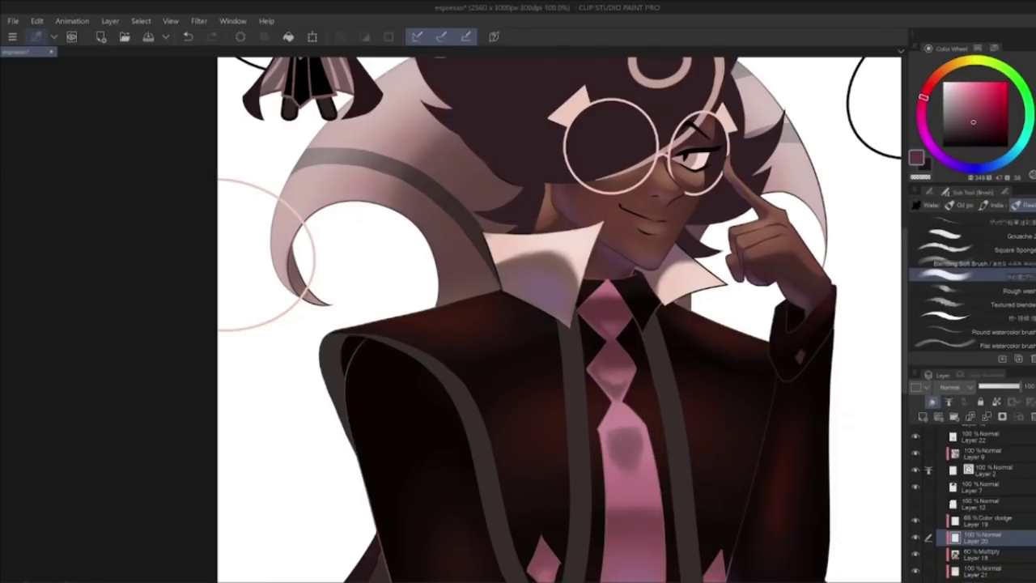
{"action": "left_click", "coordinate": [920, 177]}
{"action": "mouse_move", "coordinate": [628, 430]}
{"action": "left_mouse_down"}
{"action": "mouse_move", "coordinate": [642, 432]}
{"action": "mouse_move", "coordinate": [637, 474]}
{"action": "mouse_move", "coordinate": [620, 437]}
{"action": "left_mouse_up"}
{"action": "key", "text": "ctrl+z"}
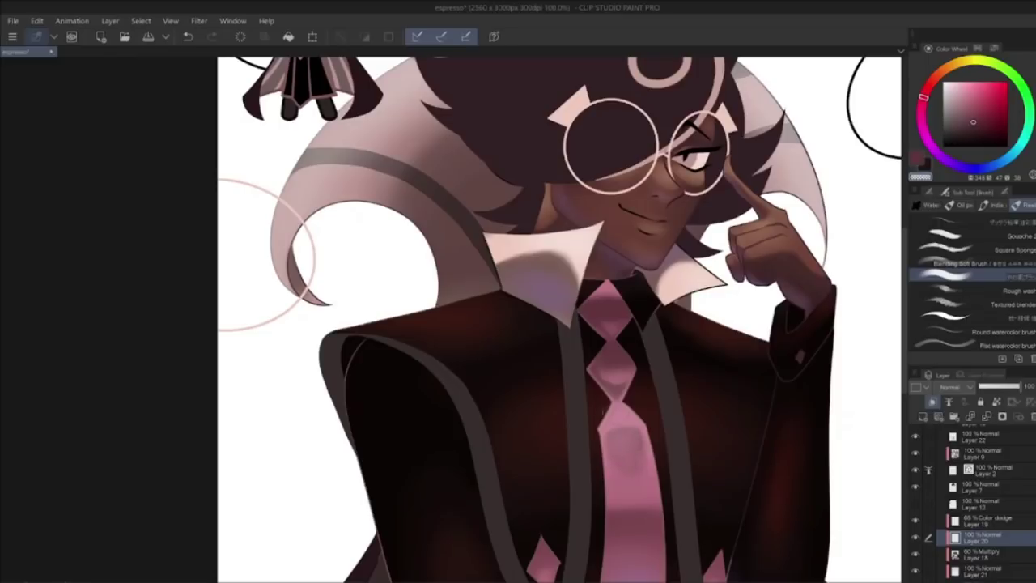
Step: Refine the soft shading on the tie's top diamond
{"action": "left_click", "coordinate": [992, 97]}
{"action": "scroll", "coordinate": [606, 321], "scroll_direction": "down", "scroll_amount": 2}
{"action": "scroll", "coordinate": [615, 326], "scroll_direction": "up", "scroll_amount": 2}
{"action": "left_click", "coordinate": [977, 49]}
{"action": "left_click", "coordinate": [933, 63]}
{"action": "left_click_drag", "start_coordinate": [603, 314], "coordinate": [600, 312]}
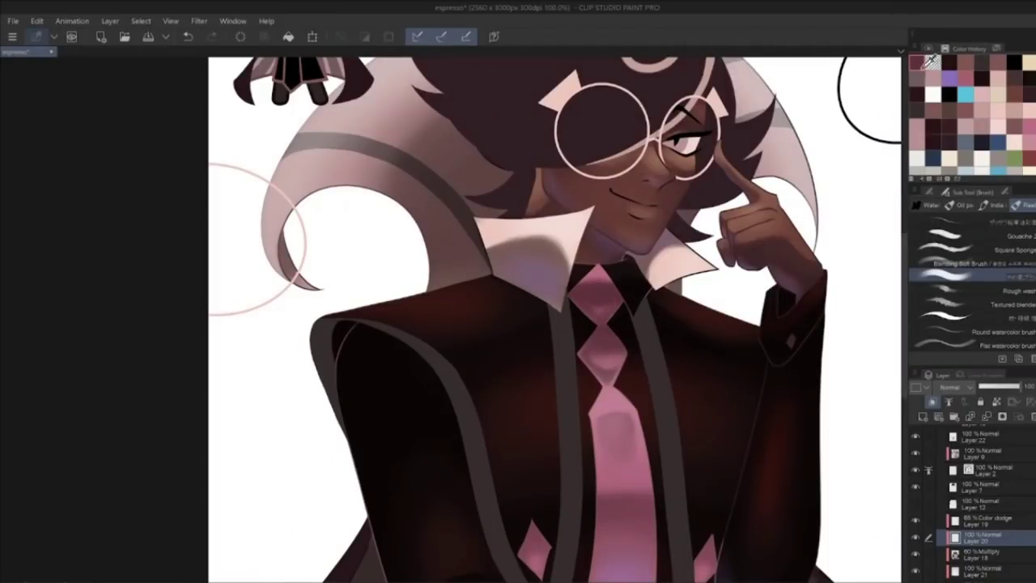
Step: Set the brush color to a deeper crimson with hue 348, saturation 72 and value 59, and undo the last brush stroke
{"action": "left_click", "coordinate": [929, 48]}
{"action": "left_click", "coordinate": [989, 108]}
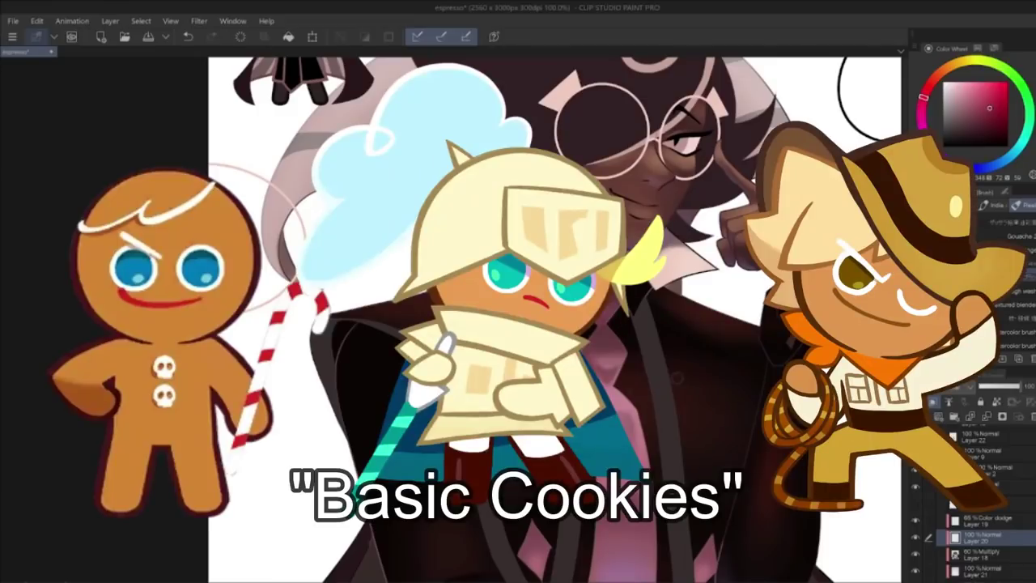
{"action": "scroll", "coordinate": [722, 476], "scroll_direction": "down", "scroll_amount": 3}
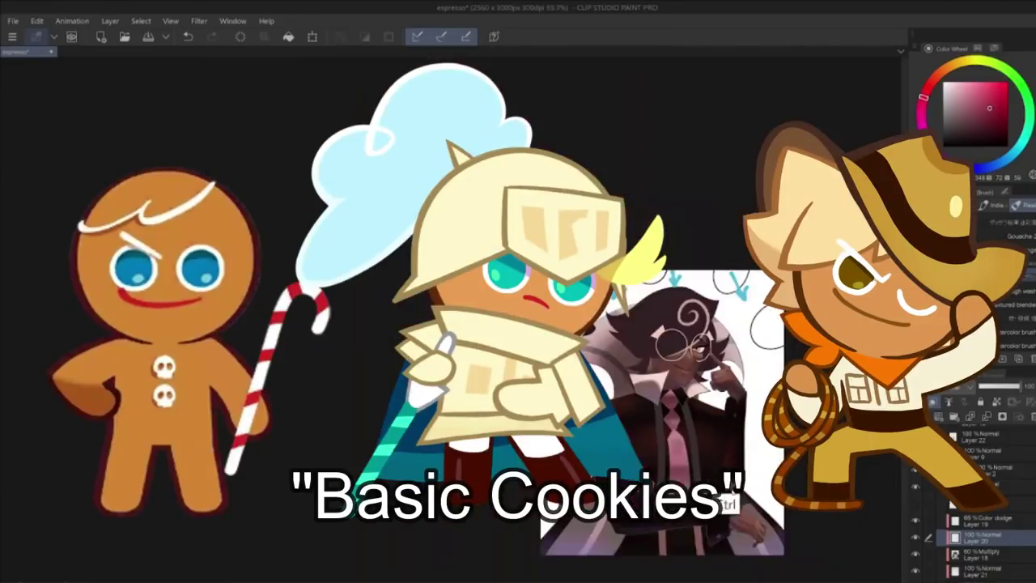
{"action": "left_click_drag", "start_coordinate": [701, 453], "coordinate": [620, 399]}
{"action": "key", "text": "ctrl+z"}
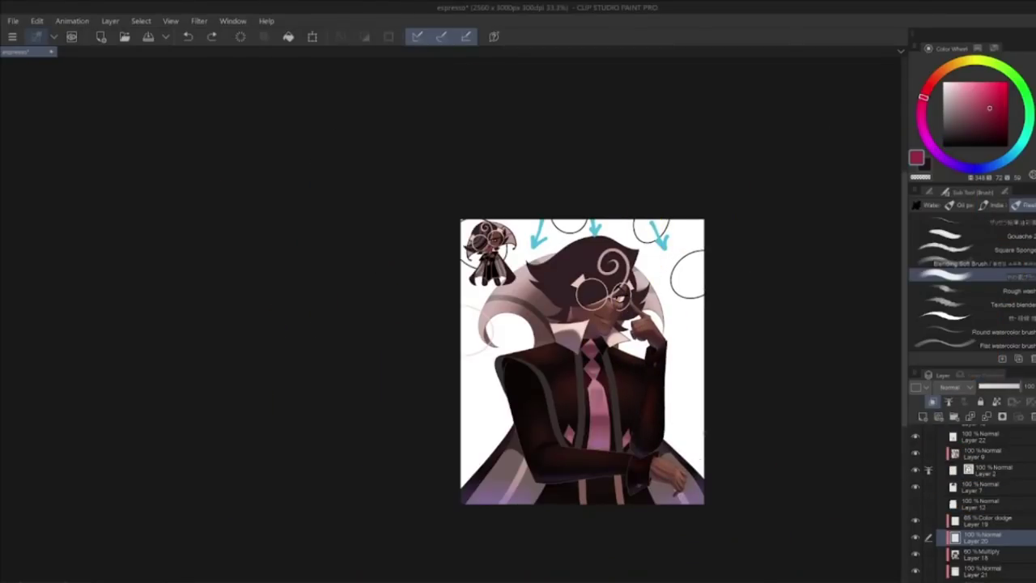
Step: Try to soften the shading on the tie's second diamond with the transparent color
{"action": "scroll", "coordinate": [641, 379], "scroll_direction": "up", "scroll_amount": 3}
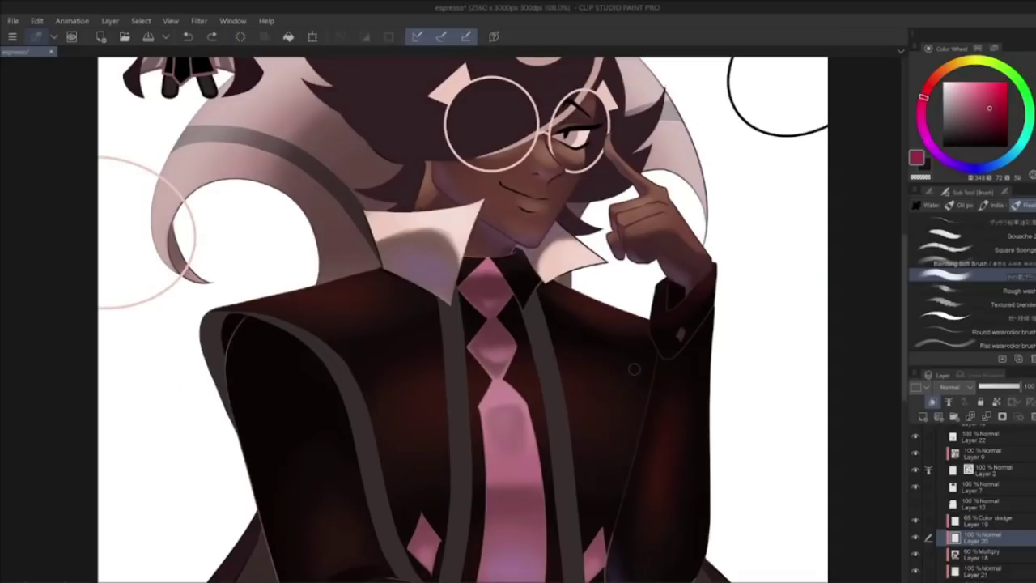
{"action": "left_click", "coordinate": [977, 48]}
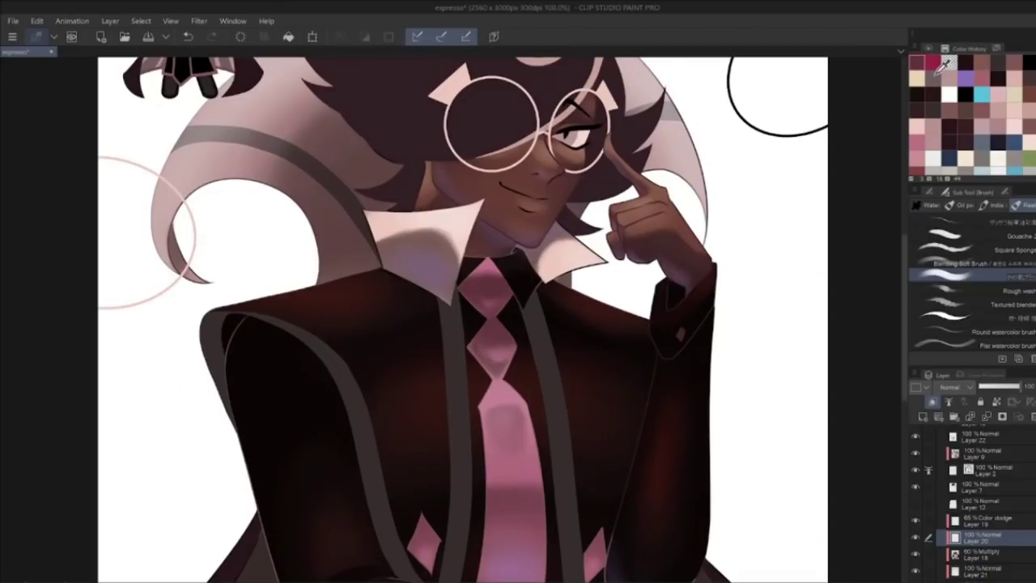
{"action": "left_click", "coordinate": [948, 63]}
{"action": "mouse_move", "coordinate": [484, 354]}
{"action": "left_mouse_down"}
{"action": "mouse_move", "coordinate": [501, 358]}
{"action": "mouse_move", "coordinate": [513, 389]}
{"action": "left_mouse_up"}
{"action": "key", "text": "ctrl+z"}
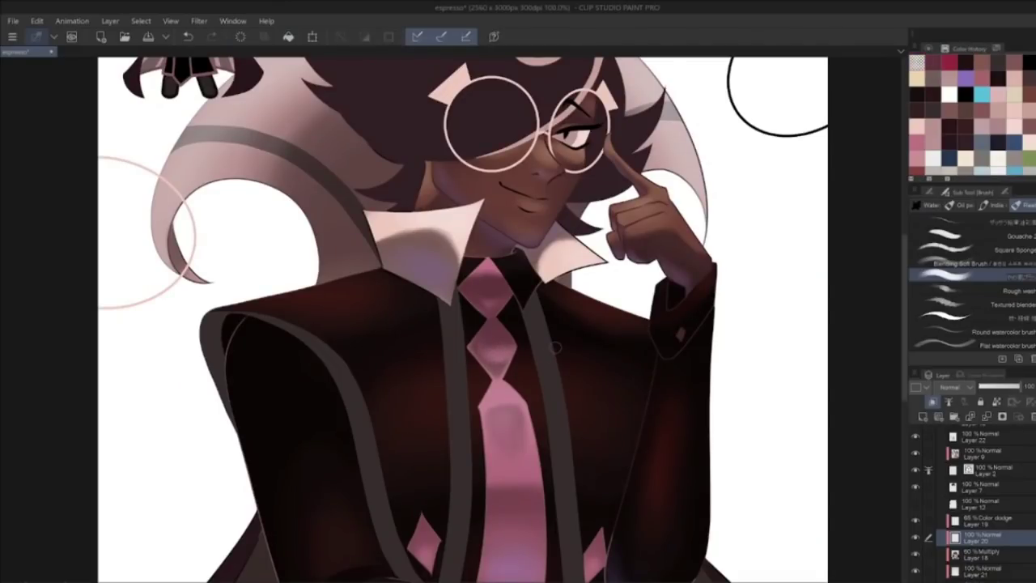
Step: Move Layer 12 above Layer 7 and add a new clipped layer directly over the hair on Layer 7
{"action": "scroll", "coordinate": [902, 316], "scroll_direction": "up", "scroll_amount": 5}
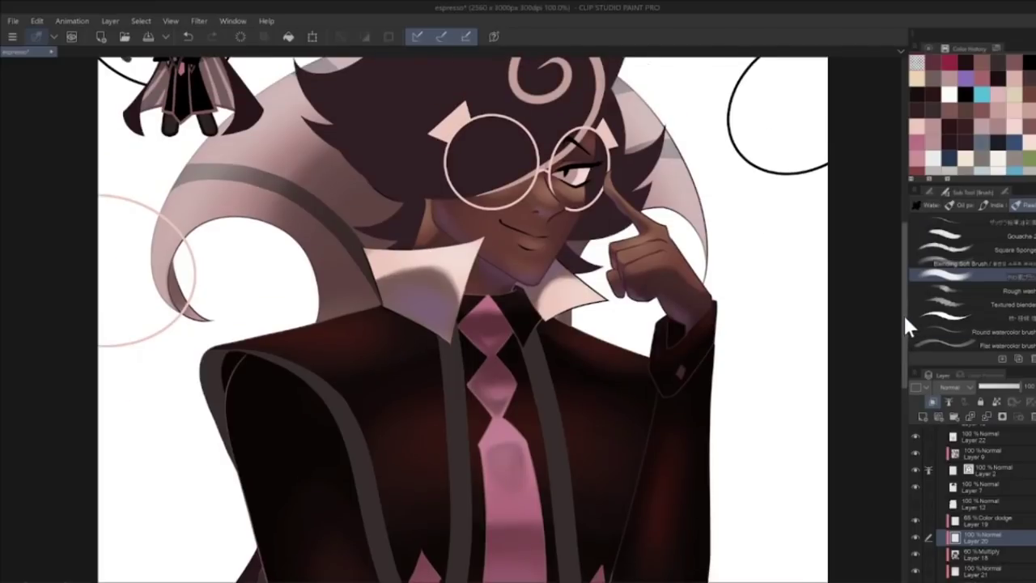
{"action": "left_click", "coordinate": [975, 482]}
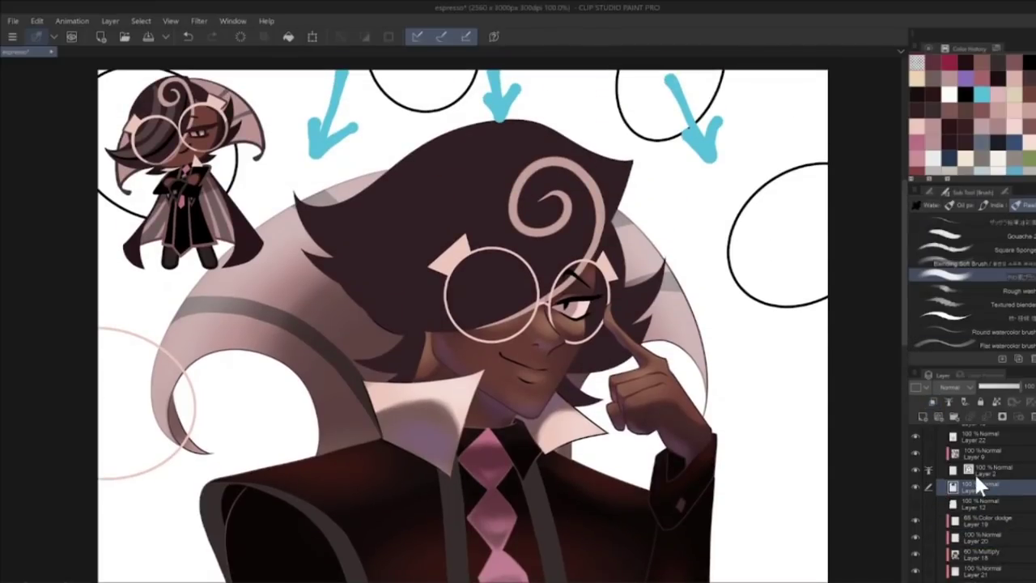
{"action": "left_click_drag", "start_coordinate": [980, 499], "coordinate": [975, 478]}
{"action": "left_click", "coordinate": [977, 500]}
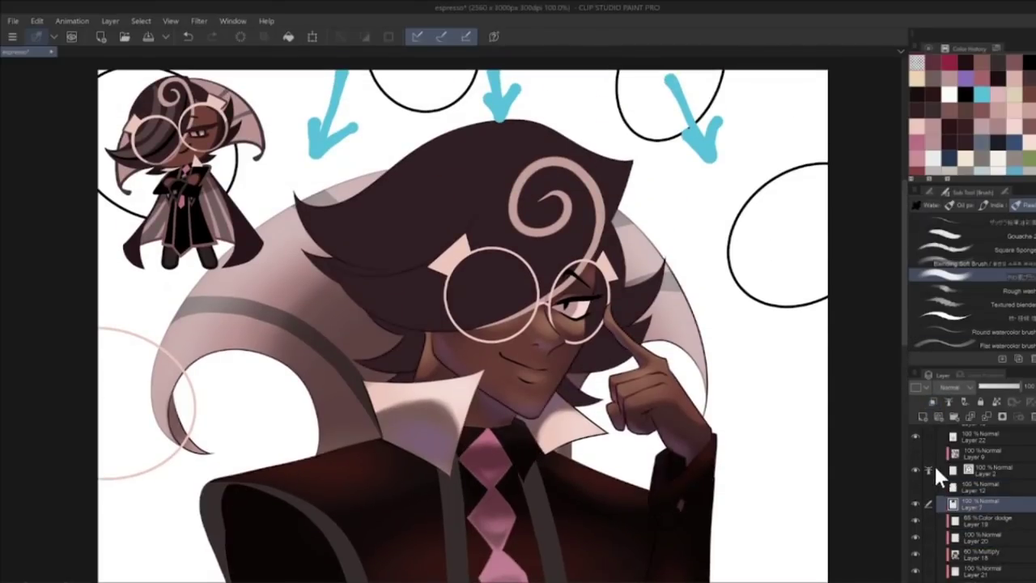
{"action": "left_click", "coordinate": [923, 416]}
{"action": "left_click", "coordinate": [933, 402]}
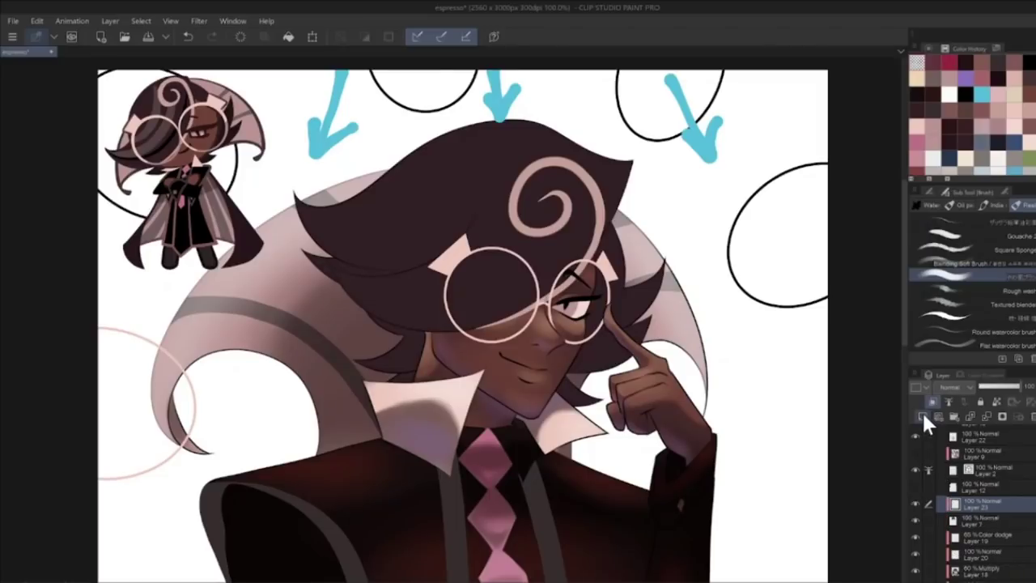
Step: Lasso-fill the shadow under the large upper hair lock in a dark maroon with hue 344, saturation 54 and value 15
{"action": "left_click", "coordinate": [485, 210], "text": "alt"}
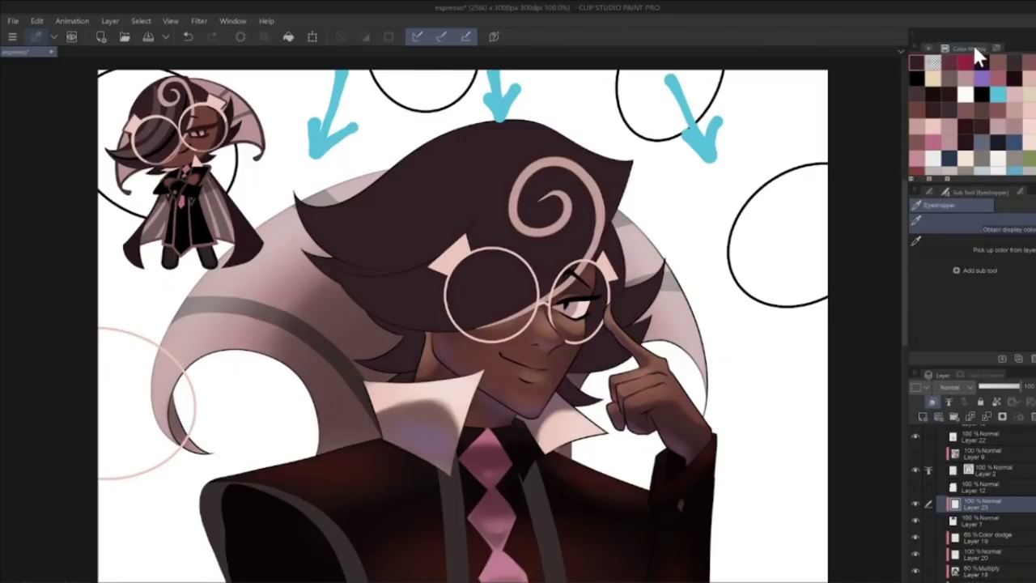
{"action": "left_click", "coordinate": [929, 49]}
{"action": "left_click", "coordinate": [978, 136]}
{"action": "key", "text": "u"}
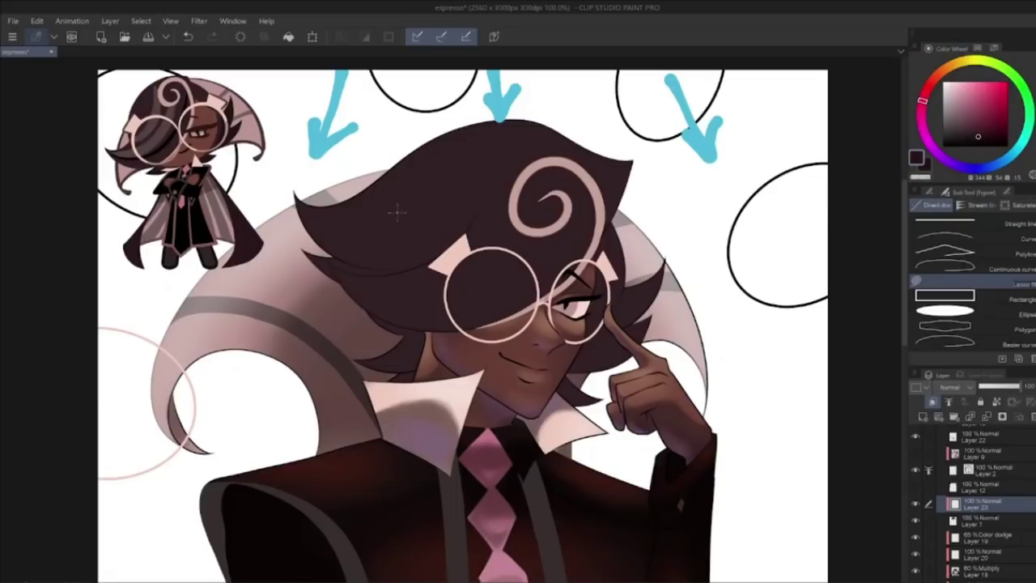
{"action": "mouse_move", "coordinate": [296, 200]}
{"action": "left_mouse_down"}
{"action": "mouse_move", "coordinate": [305, 217]}
{"action": "mouse_move", "coordinate": [456, 231]}
{"action": "left_mouse_up"}
{"action": "key", "text": "ctrl+z"}
{"action": "mouse_move", "coordinate": [301, 193]}
{"action": "left_mouse_down"}
{"action": "mouse_move", "coordinate": [482, 185]}
{"action": "mouse_move", "coordinate": [332, 254]}
{"action": "mouse_move", "coordinate": [291, 198]}
{"action": "left_mouse_up"}
{"action": "mouse_move", "coordinate": [332, 250]}
{"action": "left_mouse_down"}
{"action": "mouse_move", "coordinate": [386, 275]}
{"action": "mouse_move", "coordinate": [410, 247]}
{"action": "mouse_move", "coordinate": [393, 276]}
{"action": "mouse_move", "coordinate": [332, 243]}
{"action": "mouse_move", "coordinate": [331, 276]}
{"action": "mouse_move", "coordinate": [406, 263]}
{"action": "left_mouse_up"}
{"action": "left_click", "coordinate": [195, 36]}
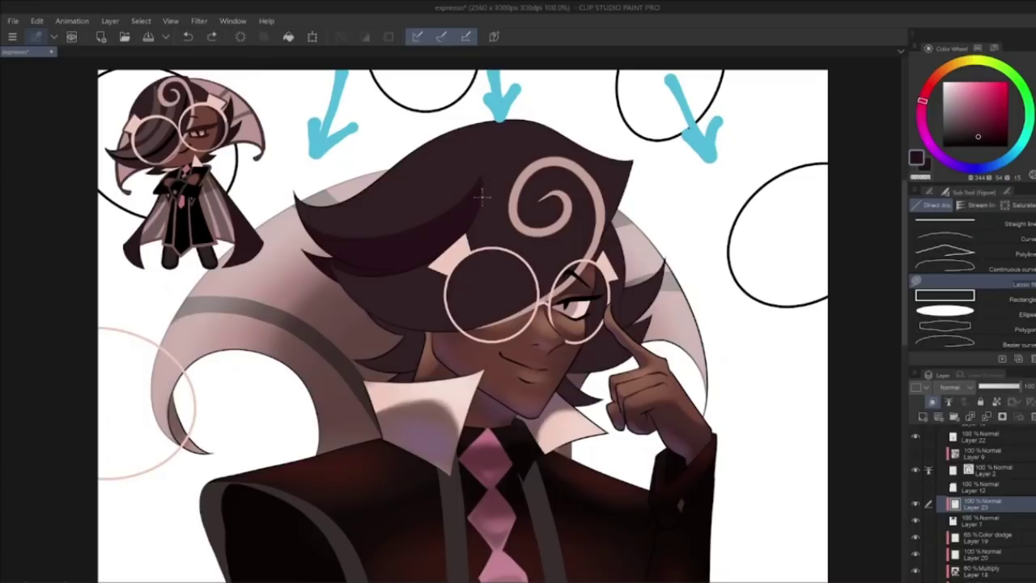
Step: Lasso-fill dark shadows on the lower hair lock and on the fringe behind the glasses and below the swirl
{"action": "left_click_drag", "start_coordinate": [480, 190], "coordinate": [486, 179]}
{"action": "mouse_move", "coordinate": [362, 265]}
{"action": "left_mouse_down"}
{"action": "mouse_move", "coordinate": [518, 279]}
{"action": "mouse_move", "coordinate": [580, 197]}
{"action": "mouse_move", "coordinate": [567, 285]}
{"action": "mouse_move", "coordinate": [332, 301]}
{"action": "left_mouse_up"}
{"action": "left_click_drag", "start_coordinate": [577, 197], "coordinate": [573, 236]}
{"action": "left_click", "coordinate": [192, 37]}
{"action": "left_click", "coordinate": [192, 38]}
{"action": "left_click", "coordinate": [193, 37]}
{"action": "key", "text": "ctrl+z"}
{"action": "key", "text": "ctrl+z"}
{"action": "key", "text": "ctrl+z"}
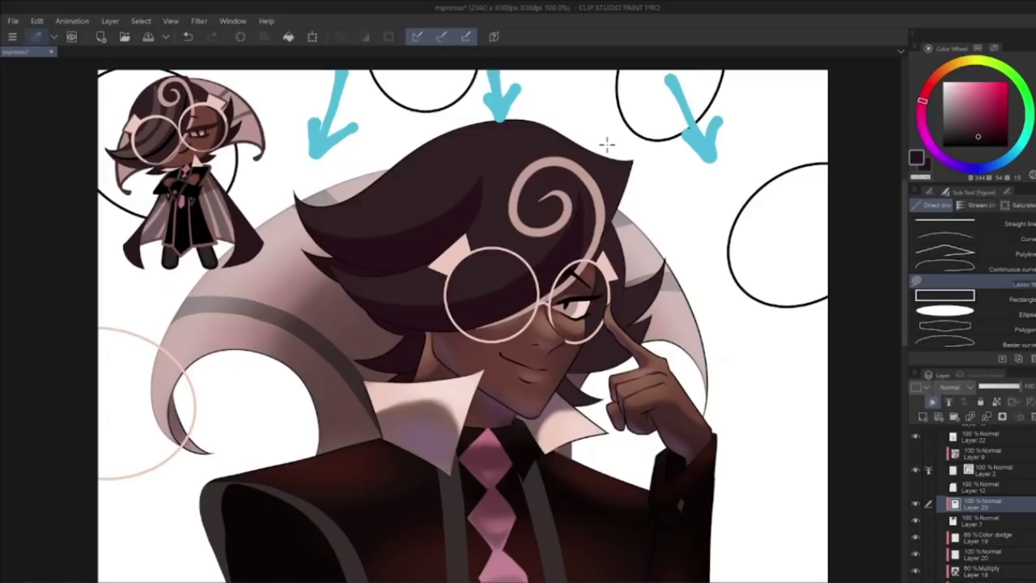
Step: Add and trim the lasso-filled shadow on the hair beside the raised hand and the visible eye
{"action": "mouse_move", "coordinate": [614, 289]}
{"action": "left_mouse_down"}
{"action": "mouse_move", "coordinate": [657, 269]}
{"action": "mouse_move", "coordinate": [665, 303]}
{"action": "mouse_move", "coordinate": [585, 314]}
{"action": "mouse_move", "coordinate": [646, 319]}
{"action": "left_mouse_up"}
{"action": "left_click", "coordinate": [920, 176]}
{"action": "left_click", "coordinate": [916, 158]}
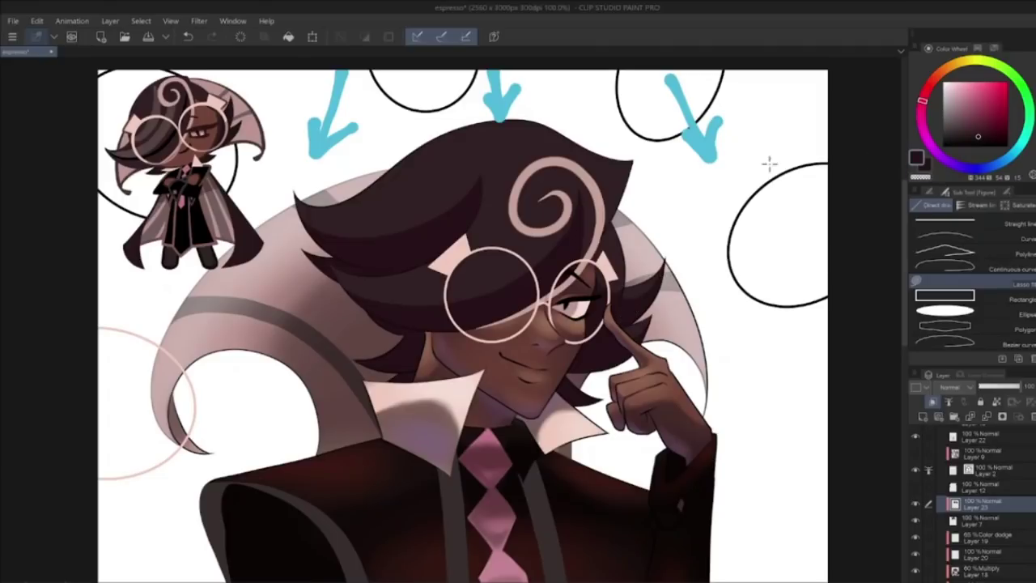
{"action": "key", "text": "x"}
{"action": "key", "text": "x"}
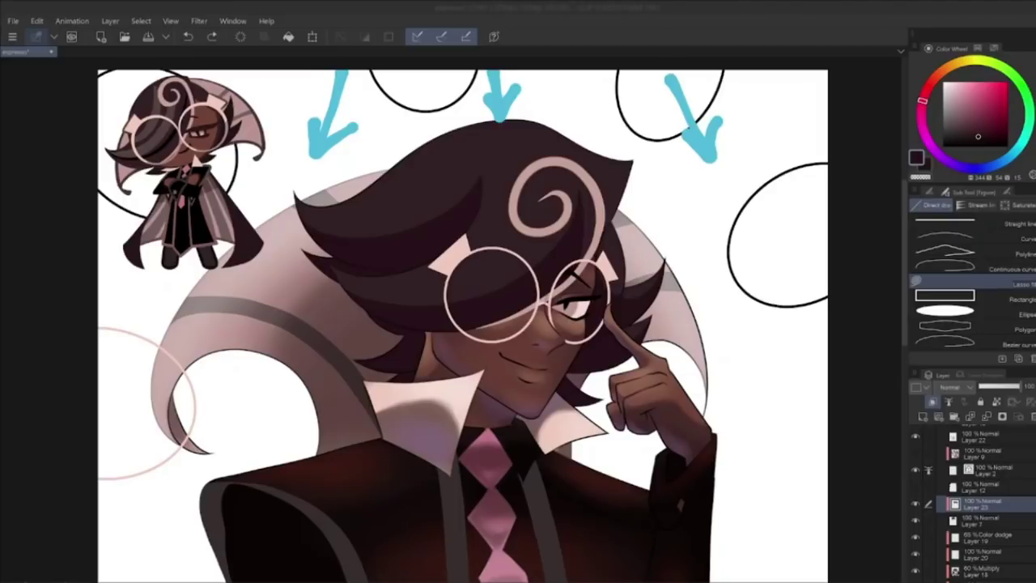
Step: On a new clipped layer above the shadows, paint a gray-brown calligraphy stripe along the lower hair lock and fringe
{"action": "left_click", "coordinate": [940, 416]}
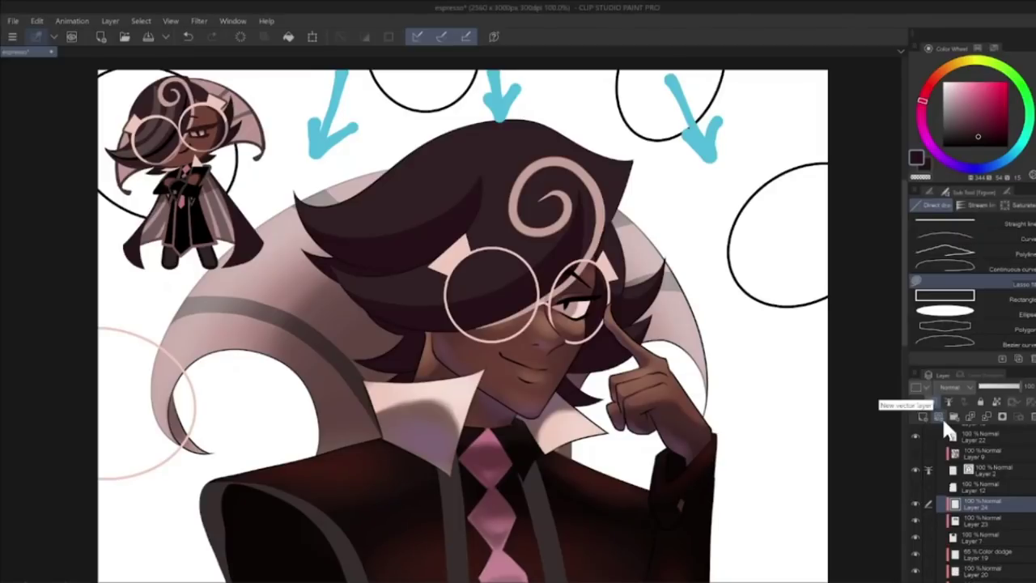
{"action": "key", "text": "p"}
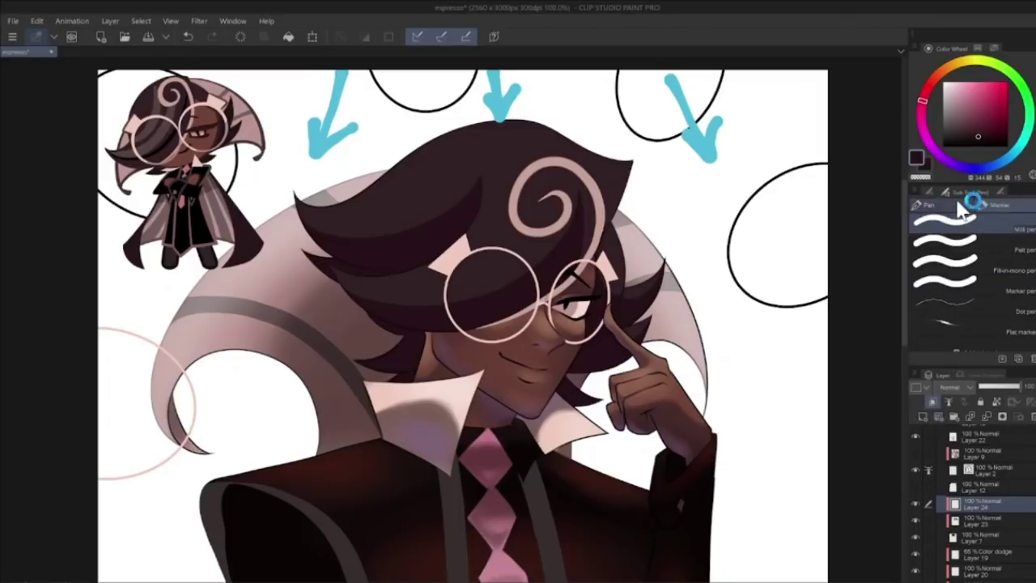
{"action": "key", "text": "i"}
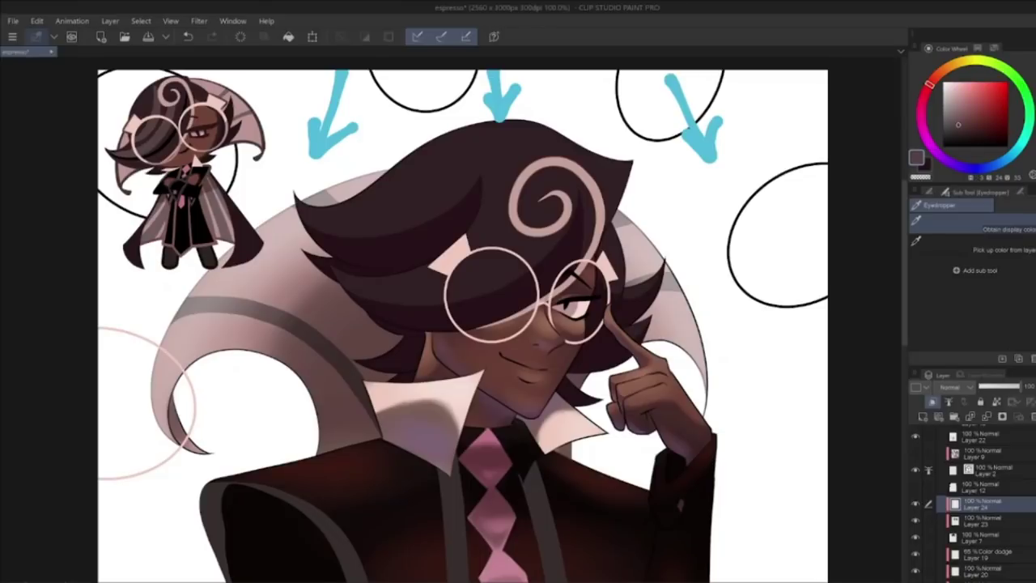
{"action": "key", "text": "p"}
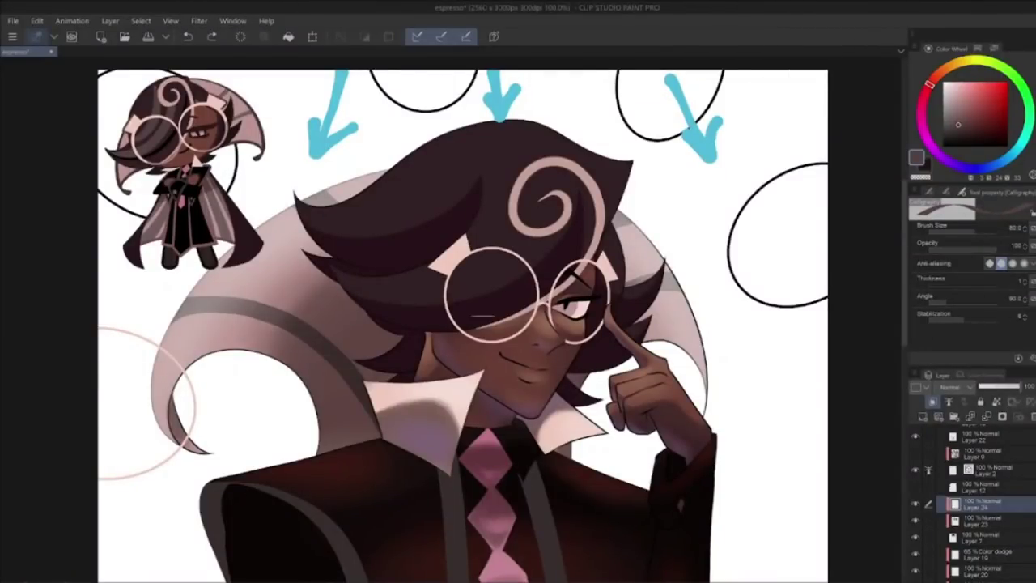
{"action": "left_click_drag", "start_coordinate": [346, 277], "coordinate": [550, 204]}
{"action": "key", "text": "ctrl+z"}
{"action": "left_click", "coordinate": [1025, 299]}
{"action": "left_click_drag", "start_coordinate": [329, 272], "coordinate": [536, 121]}
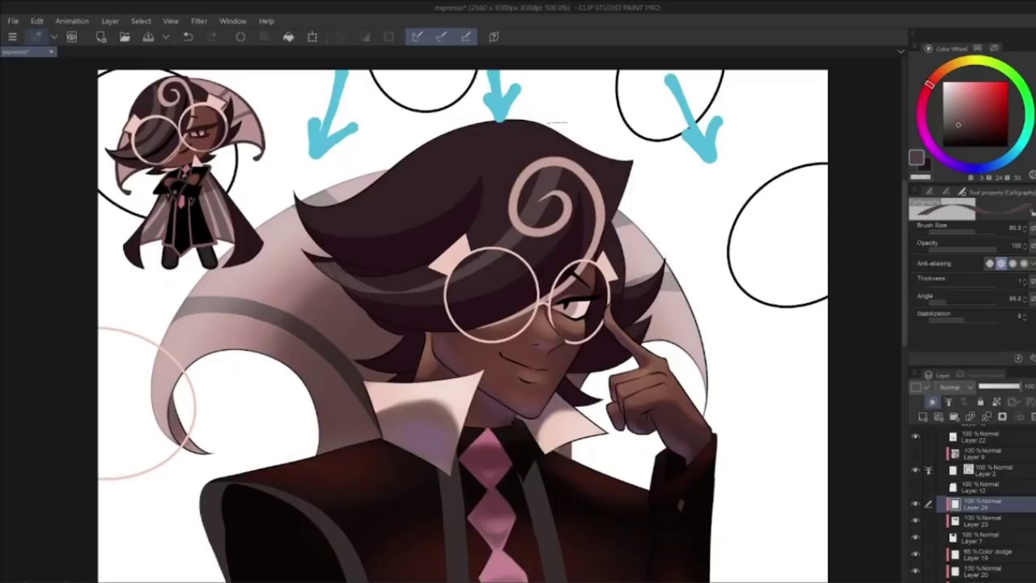
Step: Paint a second gray-brown stripe curving along the upper hair lock to the crown and clean up its edges
{"action": "mouse_move", "coordinate": [310, 230]}
{"action": "left_mouse_down"}
{"action": "mouse_move", "coordinate": [514, 105]}
{"action": "mouse_move", "coordinate": [491, 145]}
{"action": "mouse_move", "coordinate": [484, 88]}
{"action": "left_mouse_up"}
{"action": "key", "text": "ctrl+z"}
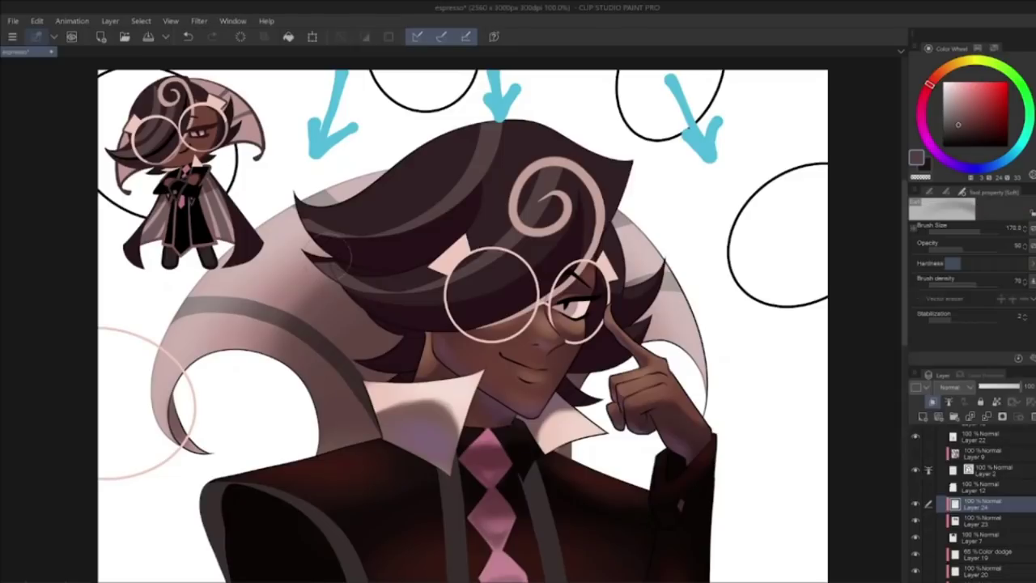
{"action": "key", "text": "e"}
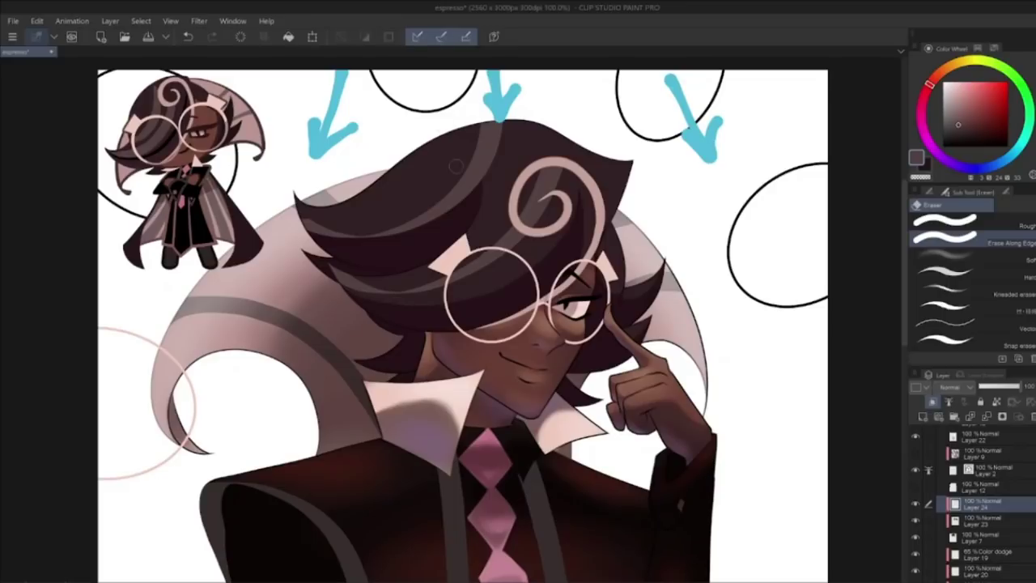
{"action": "key", "text": "u"}
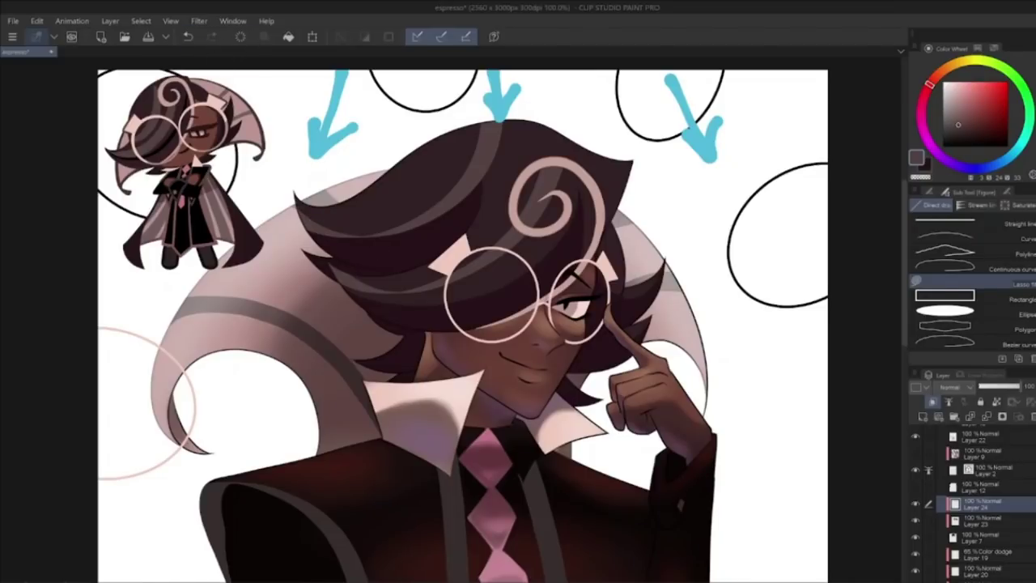
Step: Draw a black strand line across the fringe with the G-pen on a new unclipped layer and trim it with the eraser
{"action": "key", "text": "p"}
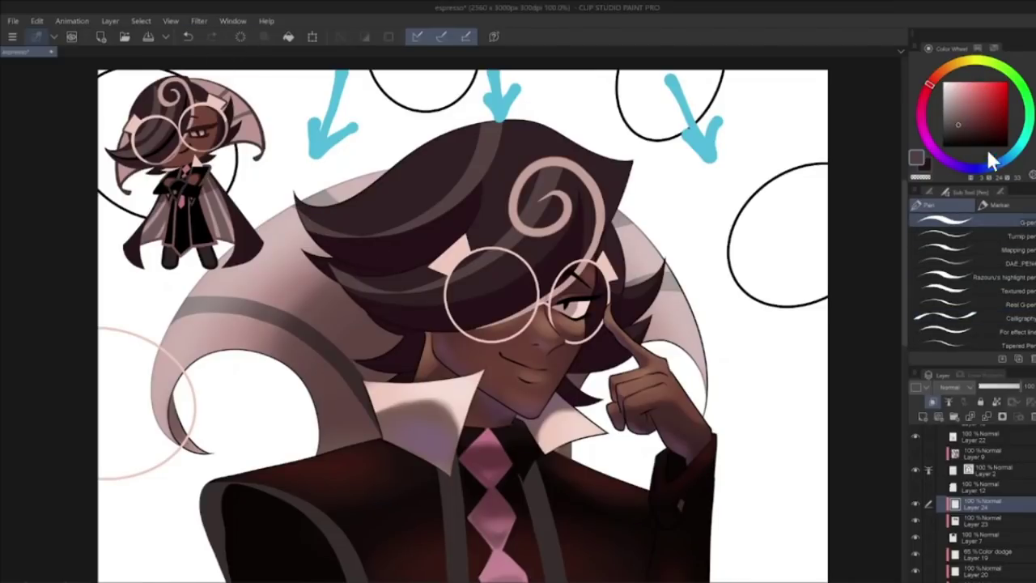
{"action": "left_click", "coordinate": [943, 146]}
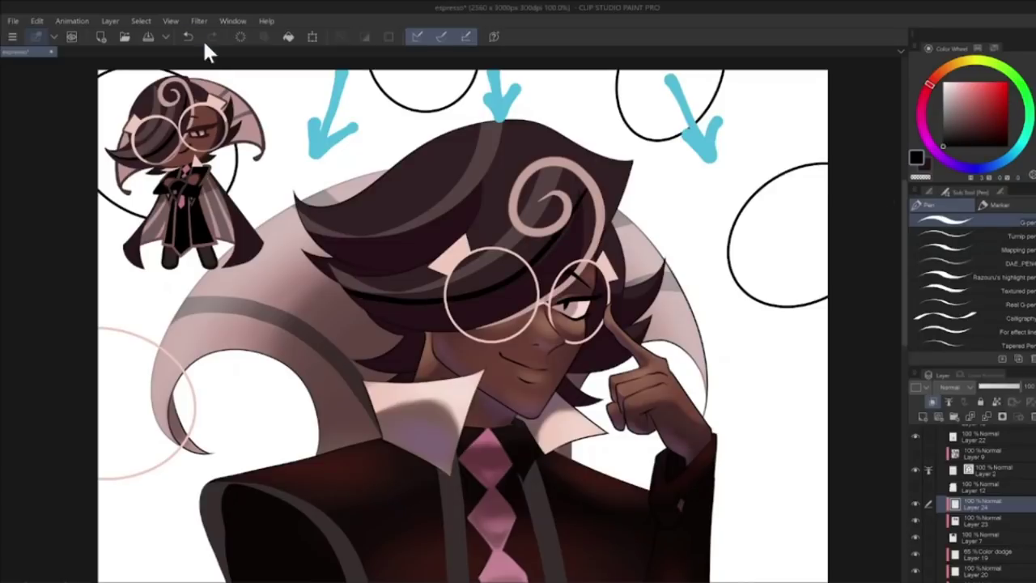
{"action": "left_click", "coordinate": [923, 415]}
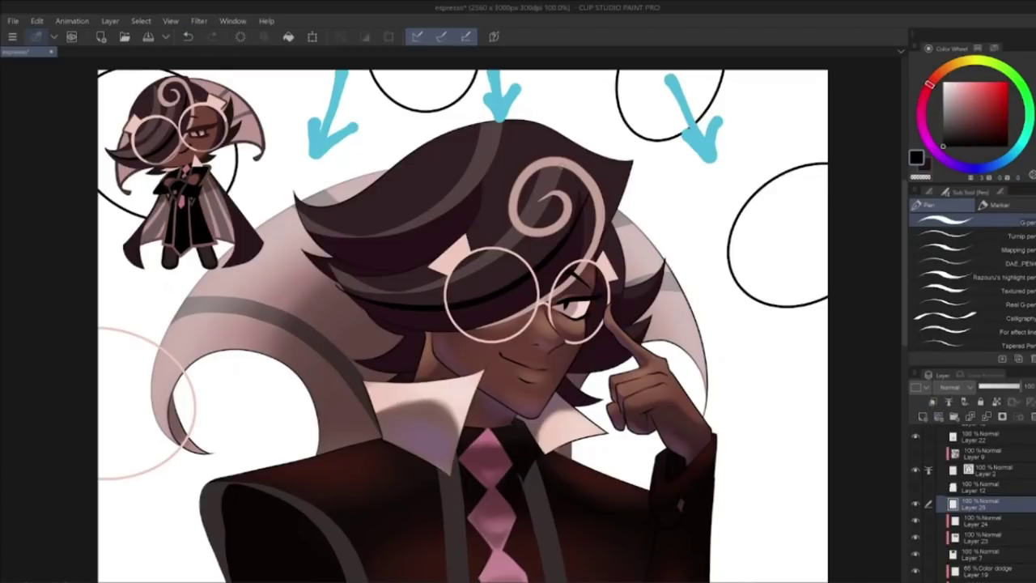
{"action": "key", "text": "e"}
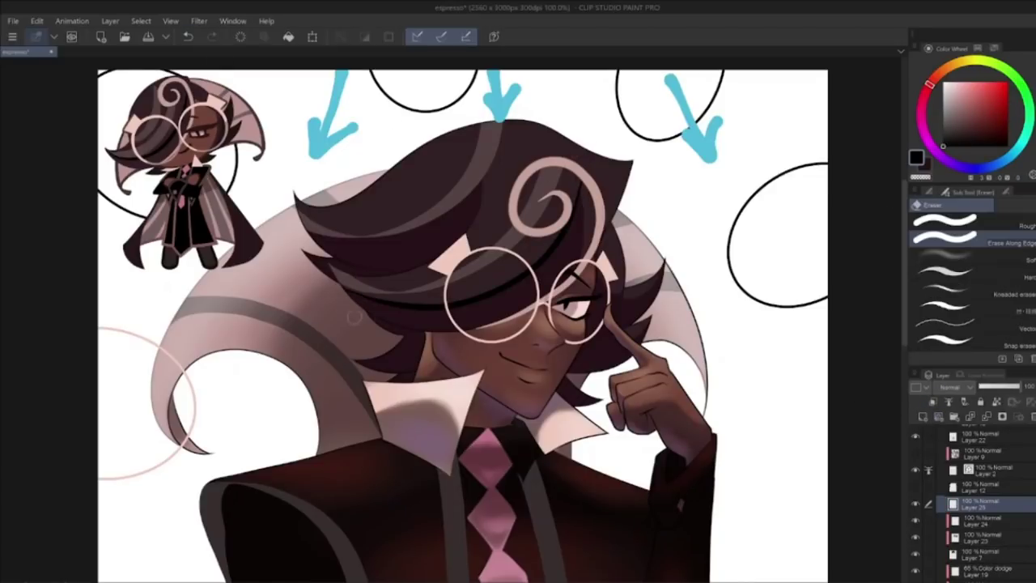
{"action": "scroll", "coordinate": [647, 209], "scroll_direction": "down", "scroll_amount": 3}
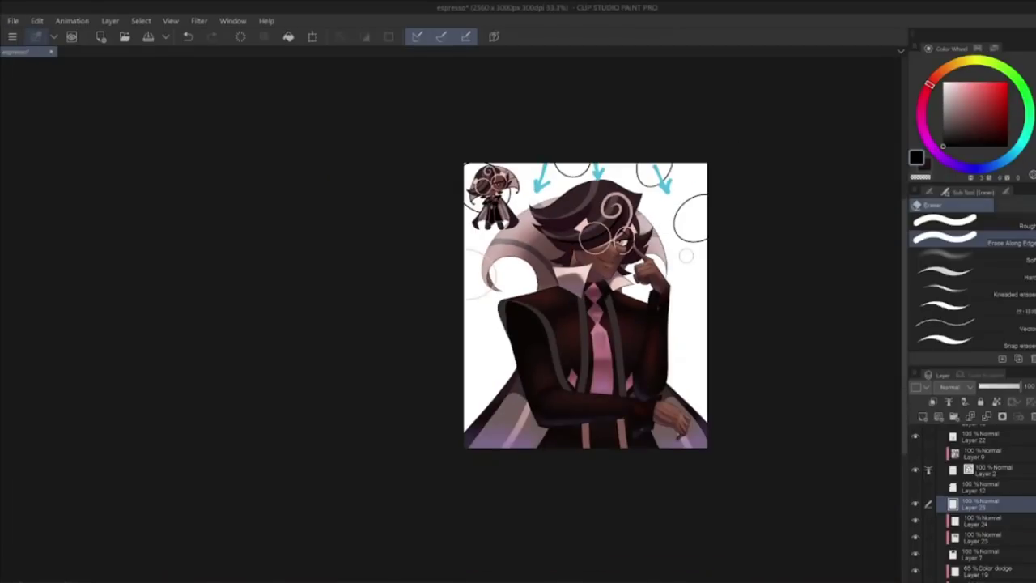
{"action": "scroll", "coordinate": [686, 256], "scroll_direction": "up", "scroll_amount": 2}
{"action": "left_click_drag", "start_coordinate": [627, 193], "coordinate": [597, 212]}
Step: Try airbrushing soft color over the hair on a new clipped layer above Layer 7, and delete that layer
{"action": "left_click", "coordinate": [985, 556]}
{"action": "left_click", "coordinate": [924, 415]}
{"action": "left_click", "coordinate": [933, 401]}
{"action": "left_click", "coordinate": [926, 165]}
{"action": "key", "text": "b"}
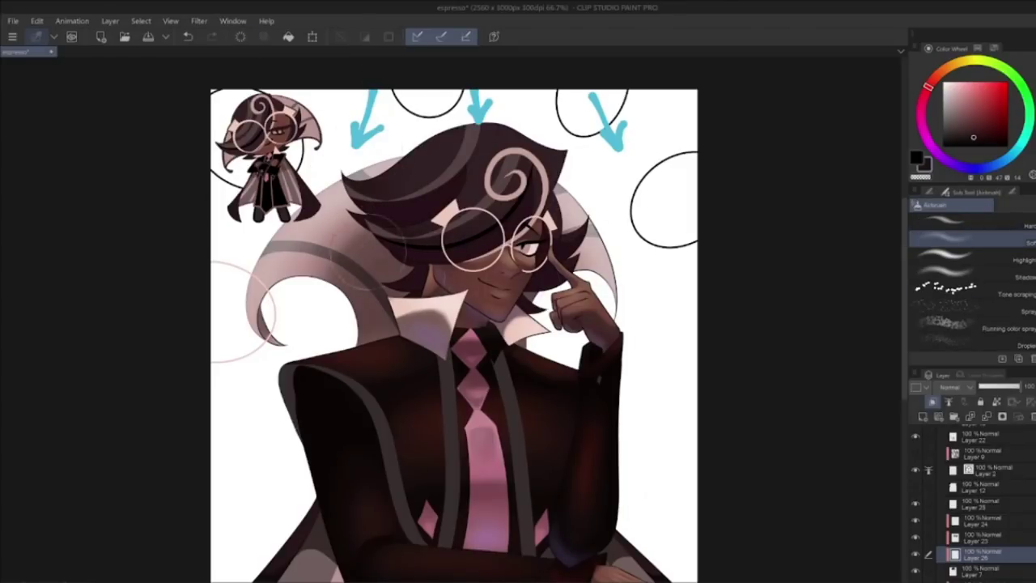
{"action": "left_click", "coordinate": [955, 386]}
{"action": "left_click", "coordinate": [950, 113]}
{"action": "left_click_drag", "start_coordinate": [364, 185], "coordinate": [411, 233]}
{"action": "left_click", "coordinate": [1001, 387]}
{"action": "left_click", "coordinate": [240, 37]}
{"action": "left_click", "coordinate": [1033, 416]}
Step: Add a new clipped layer above Layer 24, set it to Color dodge, and pick a dark glow color
{"action": "left_click", "coordinate": [1004, 521]}
{"action": "left_click", "coordinate": [922, 416]}
{"action": "left_click", "coordinate": [934, 400]}
{"action": "left_click", "coordinate": [968, 386]}
{"action": "left_click", "coordinate": [951, 186]}
{"action": "left_click", "coordinate": [983, 48]}
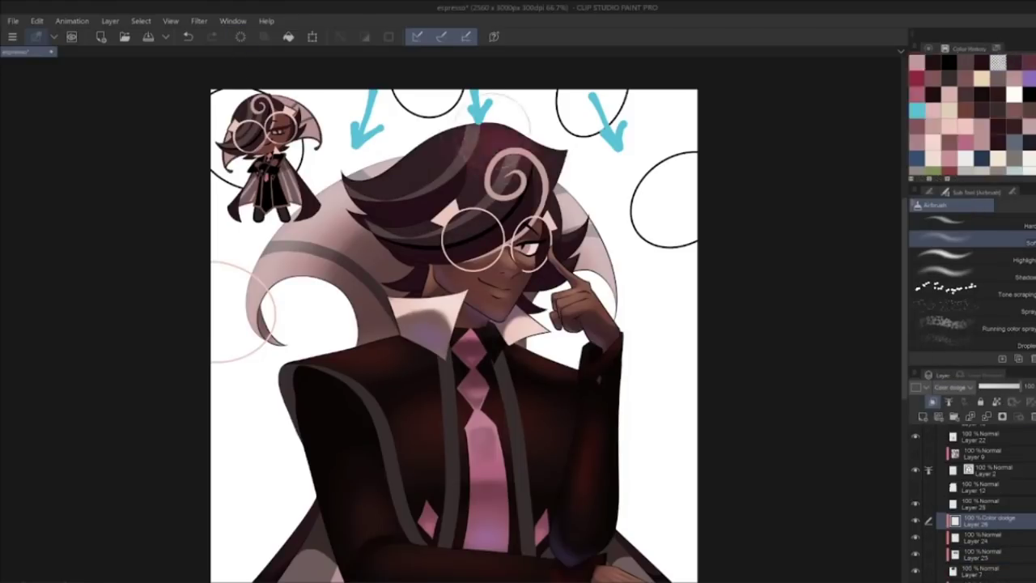
Step: Airbrush a soft crimson glow over the crown and the upper hair lock on the Color dodge layer
{"action": "left_click_drag", "start_coordinate": [491, 135], "coordinate": [401, 188]}
{"action": "left_click", "coordinate": [241, 37]}
{"action": "left_click_drag", "start_coordinate": [500, 137], "coordinate": [485, 143]}
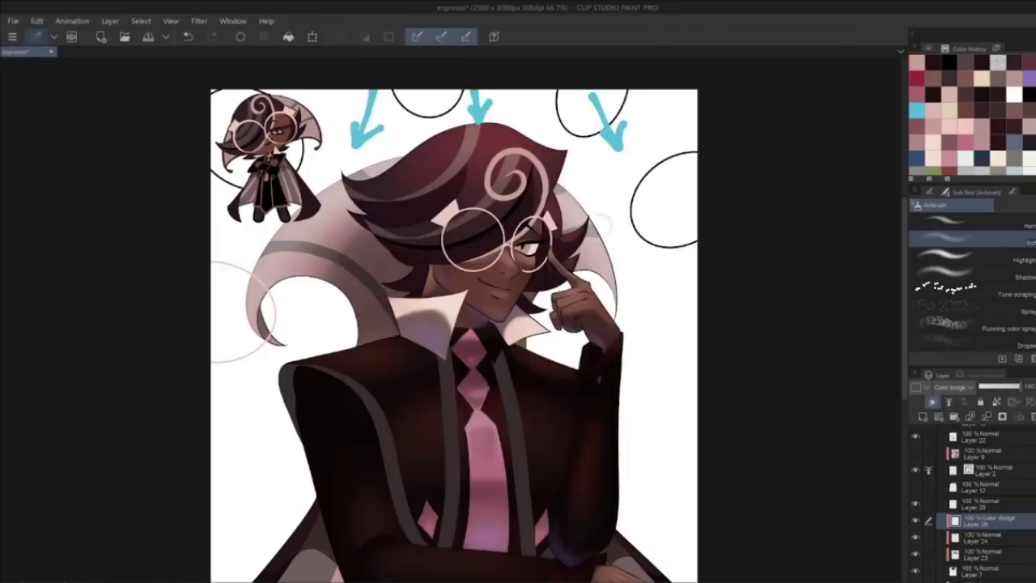
{"action": "key", "text": "ctrl+z"}
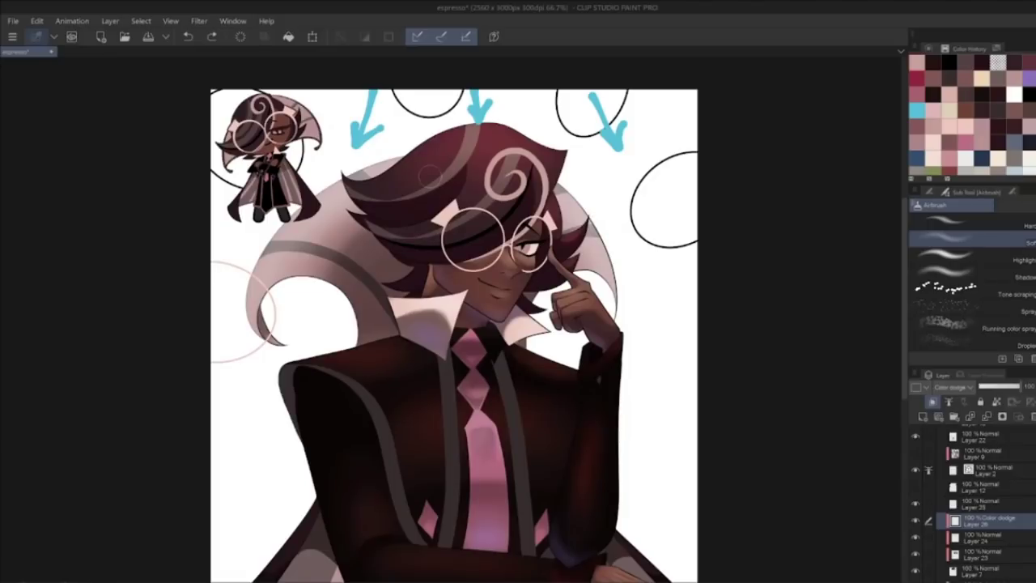
{"action": "mouse_move", "coordinate": [489, 191]}
{"action": "left_mouse_down"}
{"action": "mouse_move", "coordinate": [464, 220]}
{"action": "mouse_move", "coordinate": [436, 229]}
{"action": "left_mouse_up"}
{"action": "key", "text": "ctrl+z"}
{"action": "left_click_drag", "start_coordinate": [388, 173], "coordinate": [419, 146]}
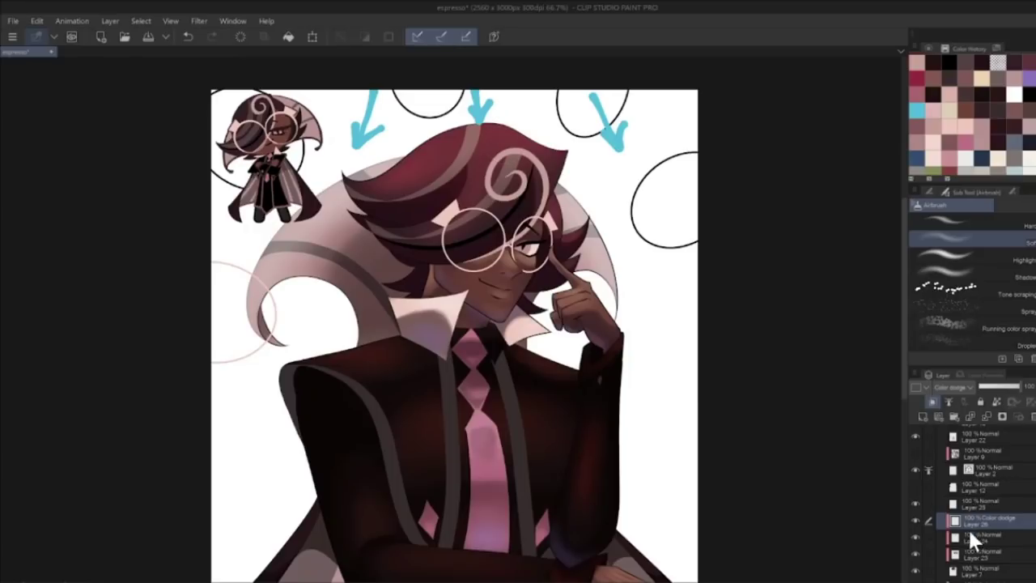
Step: Add a new layer above the Color dodge layer and test a resized brush on the hair, undoing the stroke
{"action": "left_click", "coordinate": [923, 415]}
{"action": "key", "text": "p"}
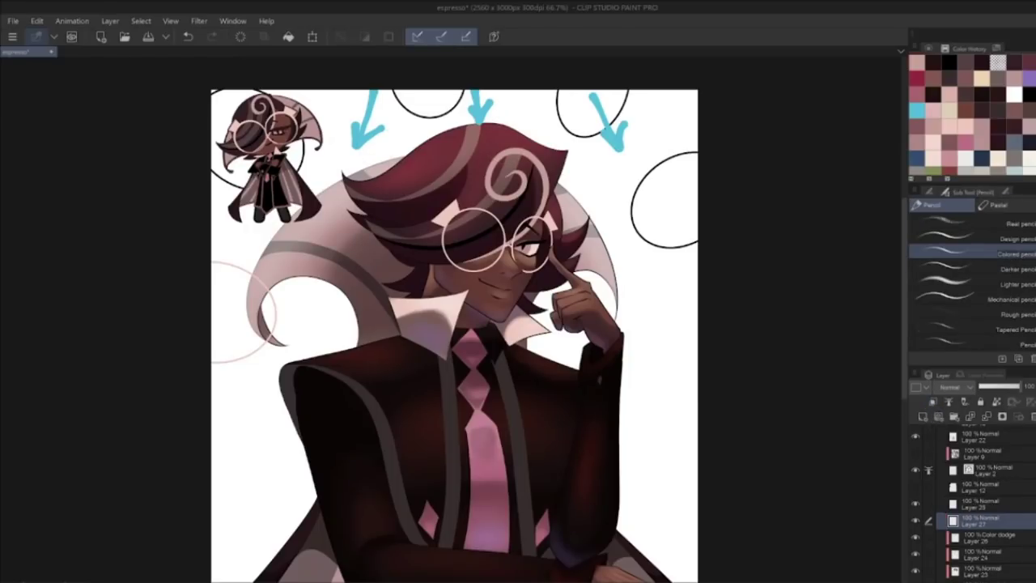
{"action": "key", "text": "b"}
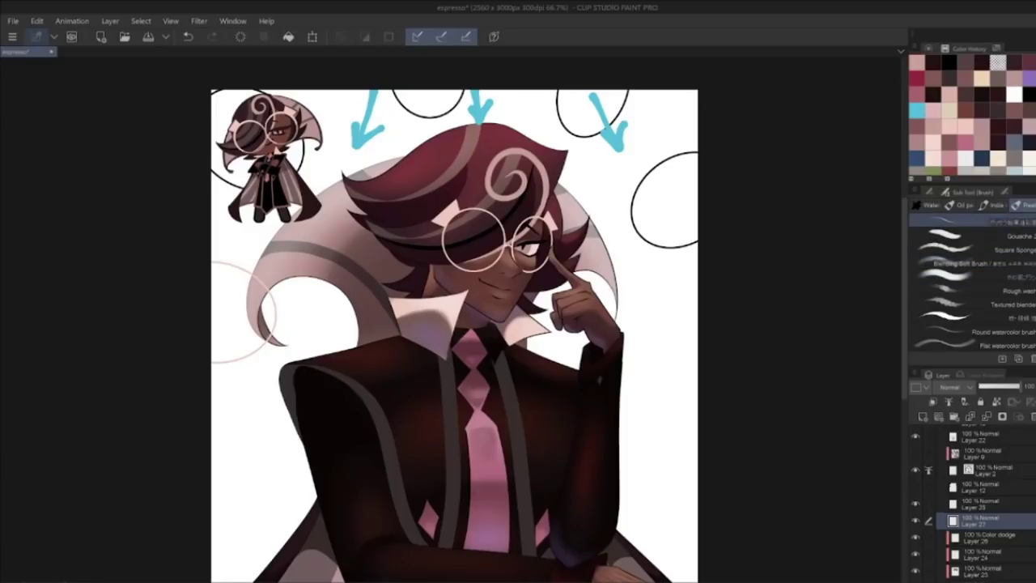
{"action": "key", "text": "ctrl+z"}
{"action": "left_click", "coordinate": [929, 192]}
{"action": "left_click", "coordinate": [1029, 256]}
{"action": "left_click_drag", "start_coordinate": [485, 185], "coordinate": [476, 203]}
{"action": "key", "text": "ctrl+z"}
Step: Clip Layer 27 below the Color dodge layer, hide Layers 25 and 26, and sample the dark hair color
{"action": "left_click", "coordinate": [916, 504]}
{"action": "left_click_drag", "start_coordinate": [980, 538], "coordinate": [976, 517]}
{"action": "key", "text": "ctrl+alt+g"}
{"action": "left_click", "coordinate": [916, 520]}
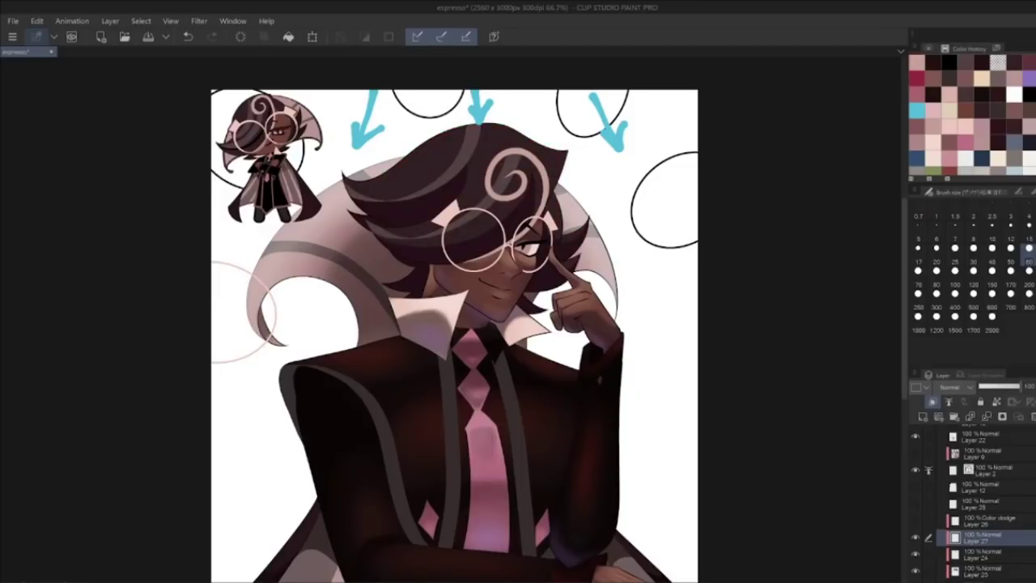
{"action": "left_click", "coordinate": [469, 187], "text": "alt"}
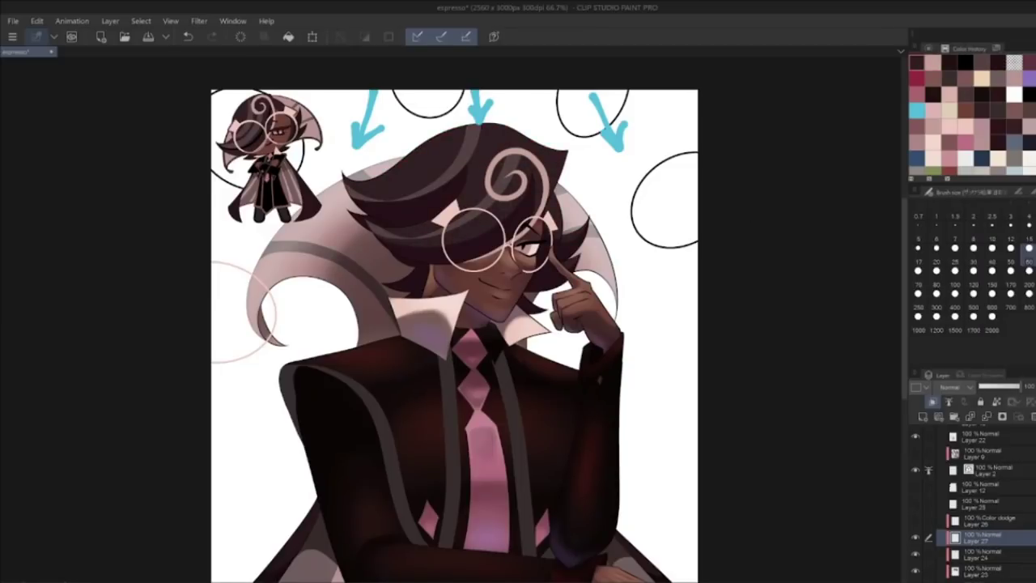
{"action": "left_click", "coordinate": [954, 231]}
{"action": "key", "text": "ctrl+z"}
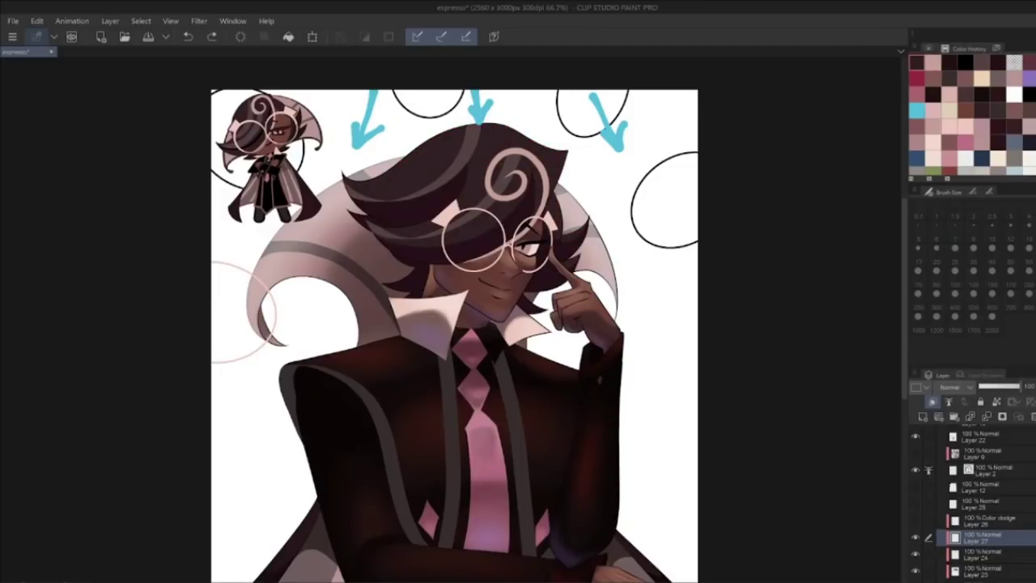
{"action": "key", "text": "p"}
{"action": "key", "text": "b"}
{"action": "key", "text": "ctrl+y"}
{"action": "left_click_drag", "start_coordinate": [480, 233], "coordinate": [445, 243]}
{"action": "key", "text": "ctrl+z"}
{"action": "key", "text": "ctrl+z"}
{"action": "key", "text": "ctrl+z"}
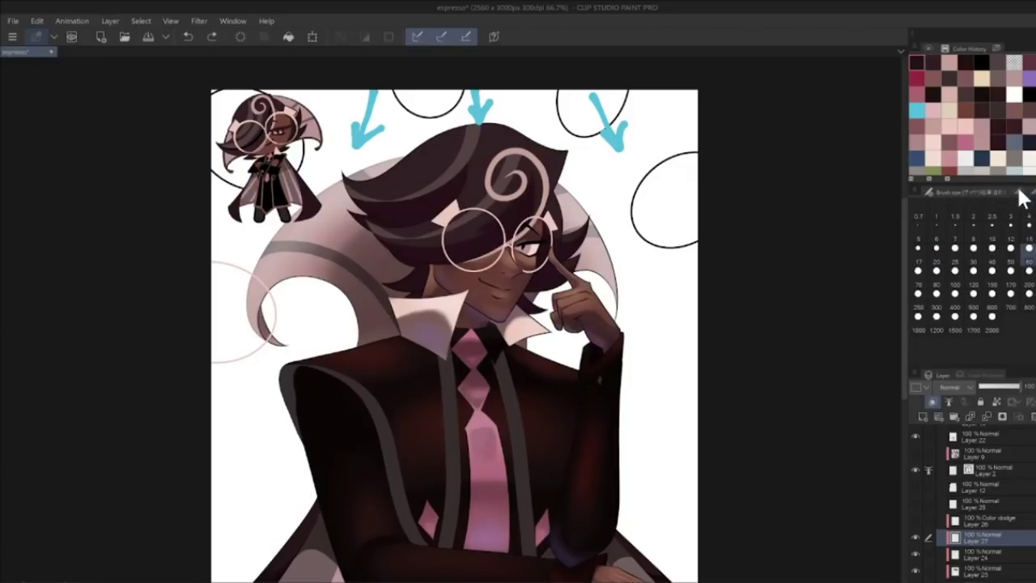
Step: Display the brush's tool properties and test a dark stroke on the fringe behind the glasses
{"action": "left_click", "coordinate": [1018, 193]}
{"action": "left_click", "coordinate": [1006, 192]}
{"action": "left_click", "coordinate": [944, 193]}
{"action": "left_click", "coordinate": [993, 206]}
{"action": "left_click", "coordinate": [1007, 193]}
{"action": "key", "text": "ctrl+y"}
{"action": "key", "text": "ctrl+z"}
{"action": "key", "text": "ctrl+y"}
{"action": "key", "text": "ctrl+z"}
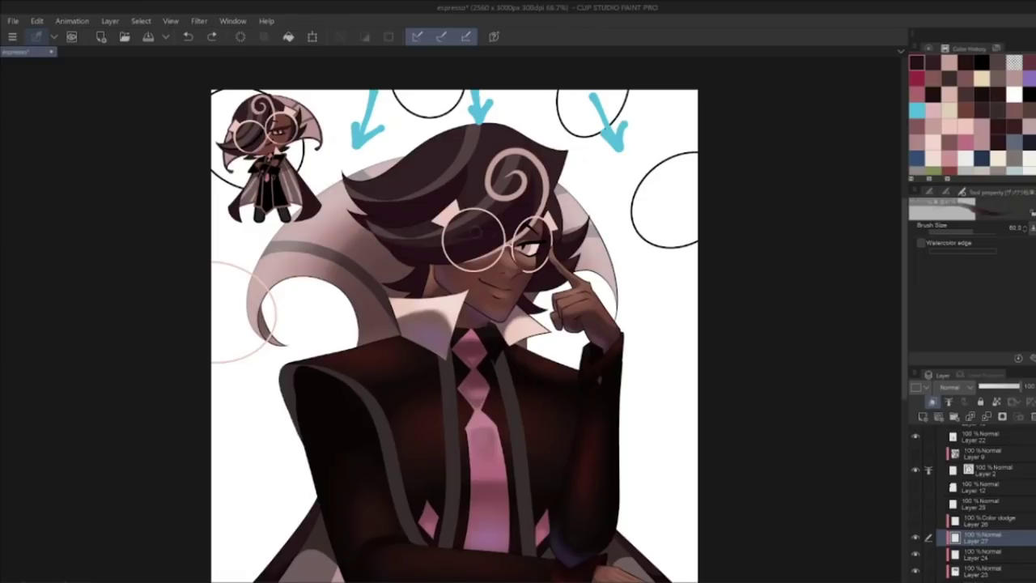
Step: Try dark strand strokes on the fringe and along the gray stripe, comparing the hair with and without them
{"action": "key", "text": "ctrl+y"}
{"action": "key", "text": "ctrl+z"}
{"action": "key", "text": "ctrl+y"}
{"action": "key", "text": "ctrl+z"}
{"action": "key", "text": "ctrl+y"}
{"action": "key", "text": "ctrl+z"}
{"action": "key", "text": "ctrl+z"}
{"action": "key", "text": "ctrl+y"}
{"action": "key", "text": "ctrl+y"}
{"action": "left_click_drag", "start_coordinate": [452, 195], "coordinate": [477, 138]}
{"action": "key", "text": "ctrl+z"}
{"action": "key", "text": "ctrl+z"}
{"action": "key", "text": "ctrl+y"}
{"action": "key", "text": "ctrl+z"}
{"action": "key", "text": "ctrl+y"}
{"action": "key", "text": "ctrl+z"}
{"action": "key", "text": "ctrl+y"}
Step: Blend the shading of the lower-left hair lock on Layer 23 and make Layer 27 active again
{"action": "left_click", "coordinate": [1005, 568]}
{"action": "key", "text": "j"}
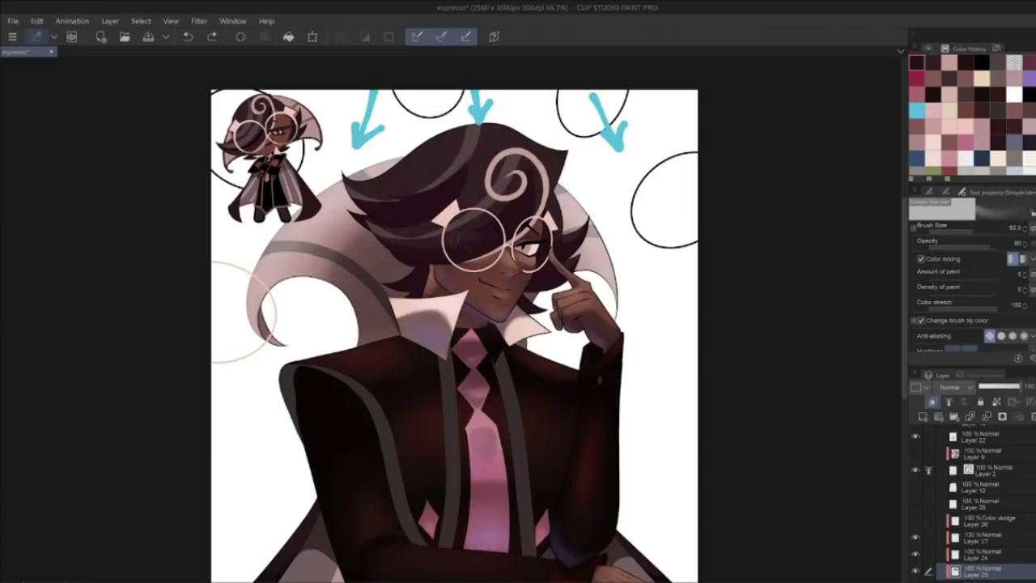
{"action": "left_click_drag", "start_coordinate": [378, 228], "coordinate": [384, 229]}
{"action": "left_click", "coordinate": [997, 535]}
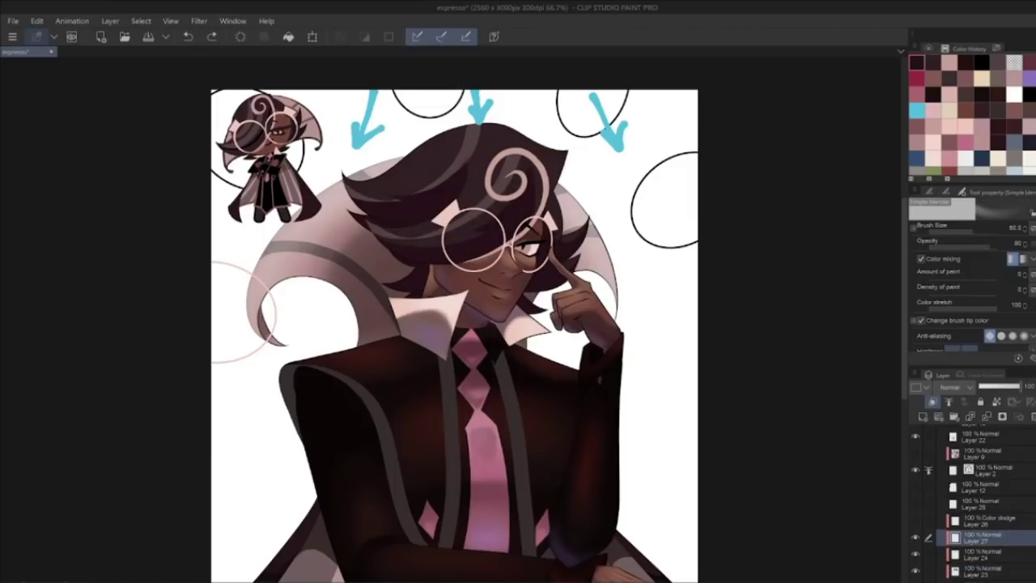
Step: Paint dark strand strokes through the upper-left hair lock on Layer 27
{"action": "key", "text": "b"}
{"action": "key", "text": "ctrl+z"}
{"action": "left_click_drag", "start_coordinate": [543, 186], "coordinate": [539, 204]}
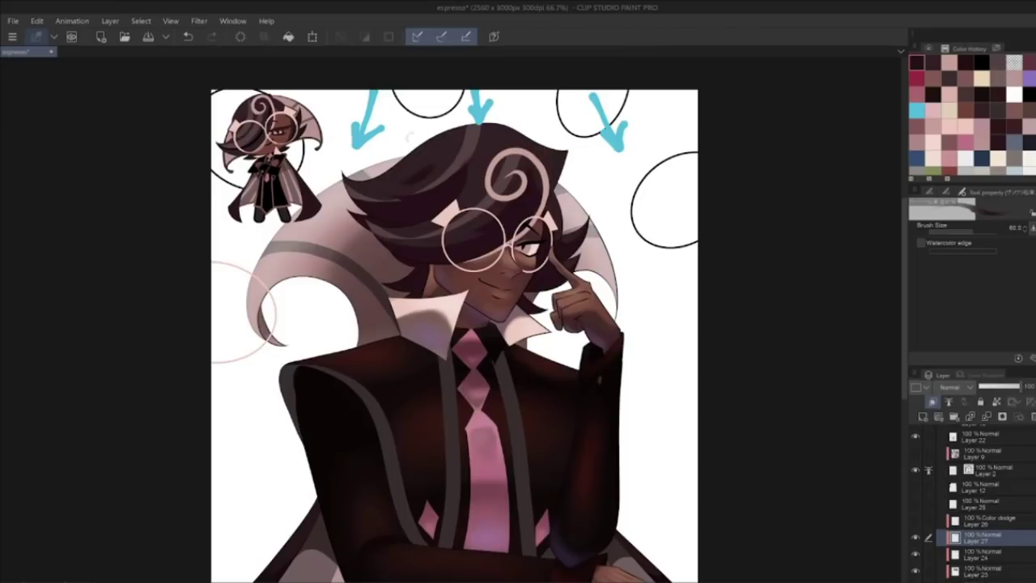
{"action": "key", "text": "ctrl+z"}
{"action": "key", "text": "ctrl+z"}
{"action": "left_click_drag", "start_coordinate": [417, 164], "coordinate": [372, 189]}
{"action": "key", "text": "ctrl+z"}
{"action": "key", "text": "ctrl+y"}
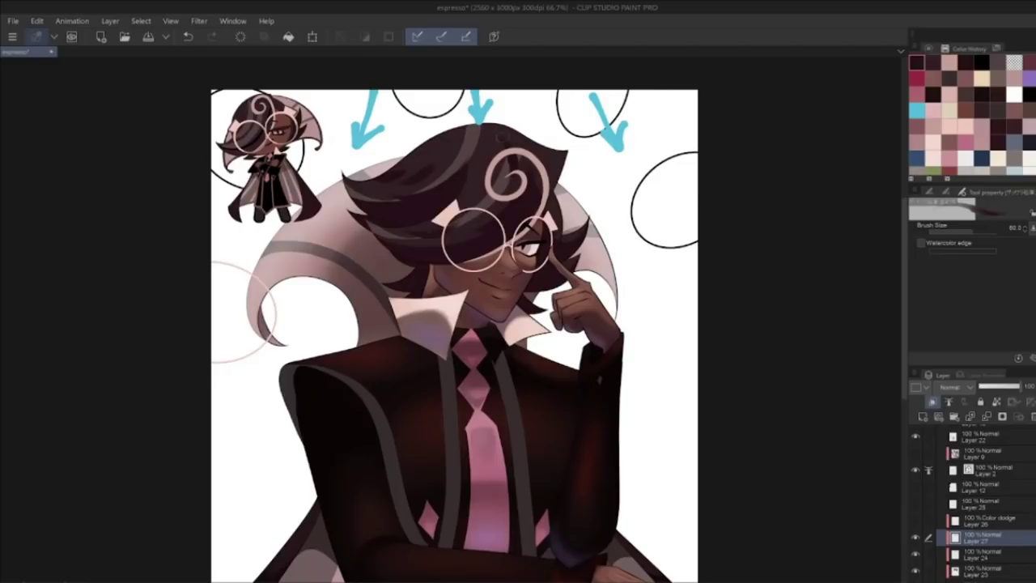
Step: Refine the dark strands over the crown beside the spiral curl, comparing alternate strokes
{"action": "key", "text": "ctrl+z"}
{"action": "key", "text": "ctrl+y"}
{"action": "key", "text": "ctrl+z"}
{"action": "key", "text": "ctrl+y"}
{"action": "key", "text": "ctrl+z"}
{"action": "key", "text": "ctrl+y"}
{"action": "key", "text": "ctrl+z"}
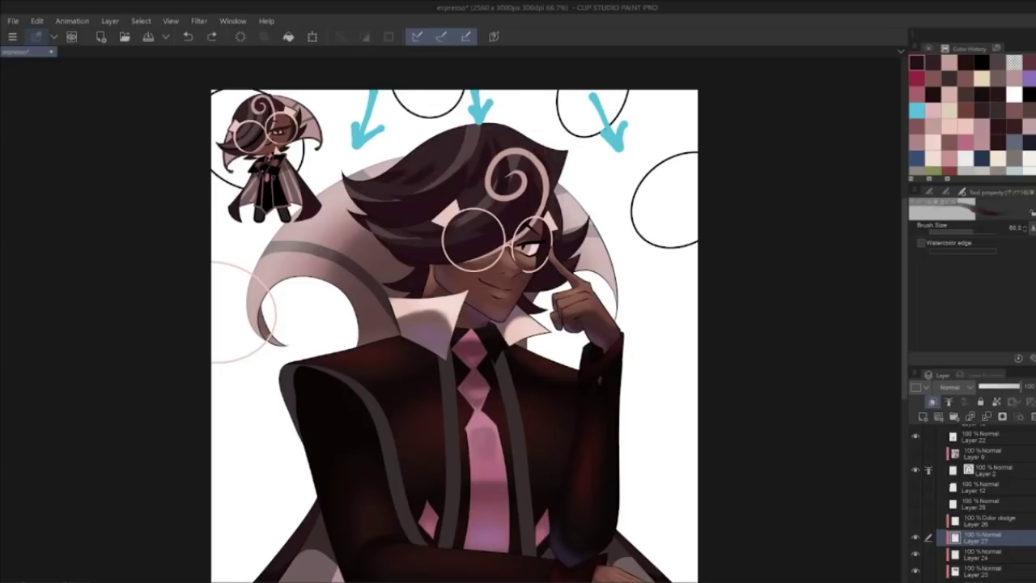
Step: Add short dark strands across the gray stripe and try one down the fringe behind the glasses
{"action": "key", "text": "ctrl+y"}
{"action": "key", "text": "ctrl+z"}
{"action": "key", "text": "ctrl+y"}
{"action": "key", "text": "ctrl+z"}
{"action": "key", "text": "ctrl+z"}
{"action": "mouse_move", "coordinate": [450, 157]}
{"action": "left_mouse_down"}
{"action": "mouse_move", "coordinate": [426, 181]}
{"action": "mouse_move", "coordinate": [435, 163]}
{"action": "left_mouse_up"}
{"action": "mouse_move", "coordinate": [463, 220]}
{"action": "left_mouse_down"}
{"action": "mouse_move", "coordinate": [471, 225]}
{"action": "mouse_move", "coordinate": [454, 253]}
{"action": "left_mouse_up"}
{"action": "key", "text": "ctrl+z"}
Step: Sample the gray of the hair stripe and paint gray strands branching down from the crown
{"action": "left_click", "coordinate": [464, 149], "text": "alt"}
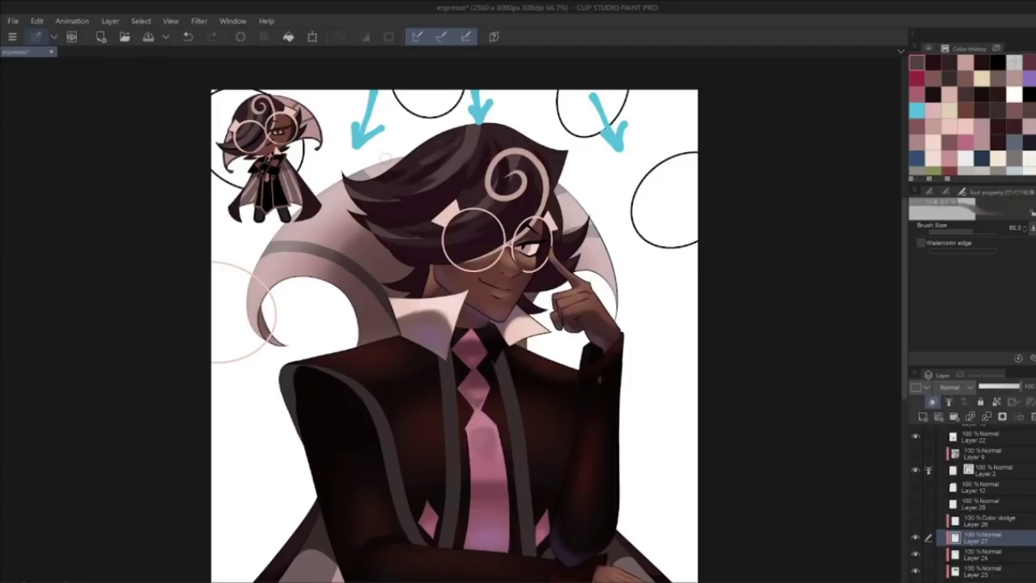
{"action": "key", "text": "ctrl+z"}
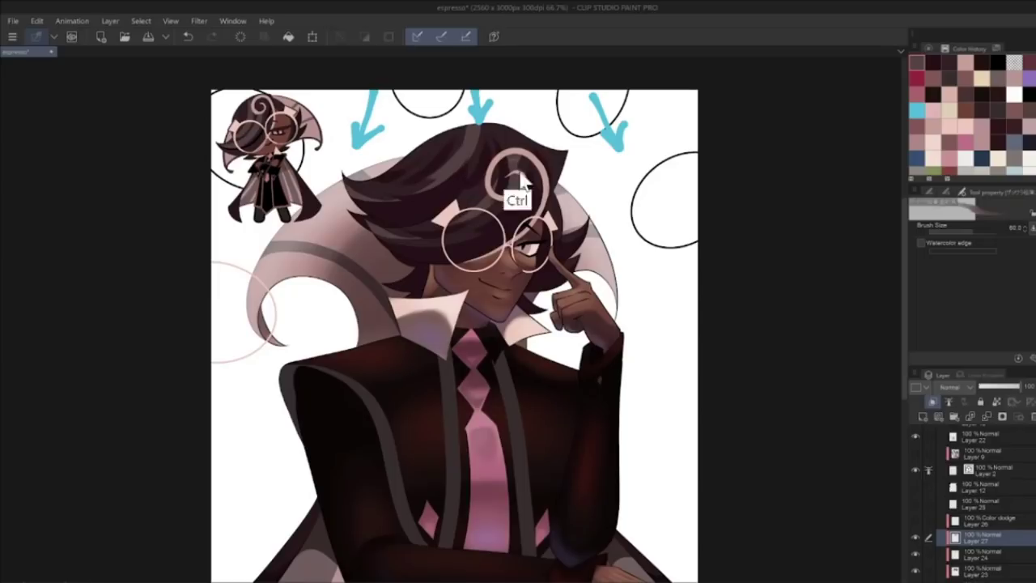
{"action": "mouse_move", "coordinate": [511, 160]}
{"action": "left_mouse_down"}
{"action": "mouse_move", "coordinate": [509, 204]}
{"action": "mouse_move", "coordinate": [464, 204]}
{"action": "left_mouse_up"}
{"action": "key", "text": "ctrl+z"}
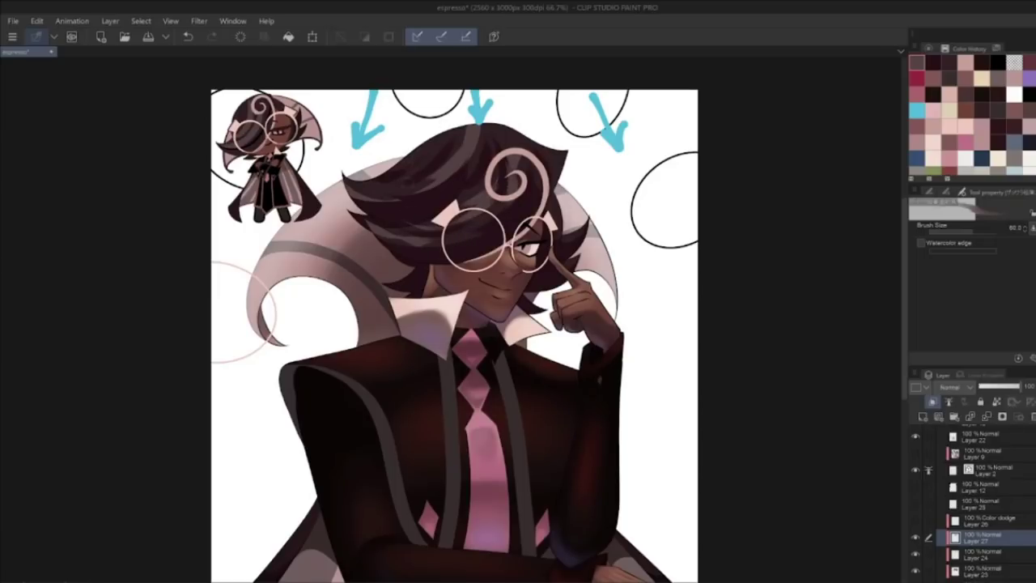
{"action": "key", "text": "ctrl+z"}
{"action": "key", "text": "ctrl+z"}
{"action": "key", "text": "ctrl+z"}
{"action": "left_click_drag", "start_coordinate": [478, 134], "coordinate": [462, 177]}
{"action": "key", "text": "ctrl+z"}
{"action": "key", "text": "ctrl+z"}
Step: Paint gray strand strokes on the lower-left hair lock, undoing the unwanted ones
{"action": "mouse_move", "coordinate": [359, 204]}
{"action": "left_mouse_down"}
{"action": "mouse_move", "coordinate": [393, 199]}
{"action": "mouse_move", "coordinate": [398, 209]}
{"action": "mouse_move", "coordinate": [390, 202]}
{"action": "left_mouse_up"}
{"action": "key", "text": "ctrl+z"}
{"action": "key", "text": "ctrl+z"}
{"action": "key", "text": "ctrl+z"}
{"action": "key", "text": "ctrl+z"}
{"action": "key", "text": "ctrl+z"}
{"action": "key", "text": "ctrl+z"}
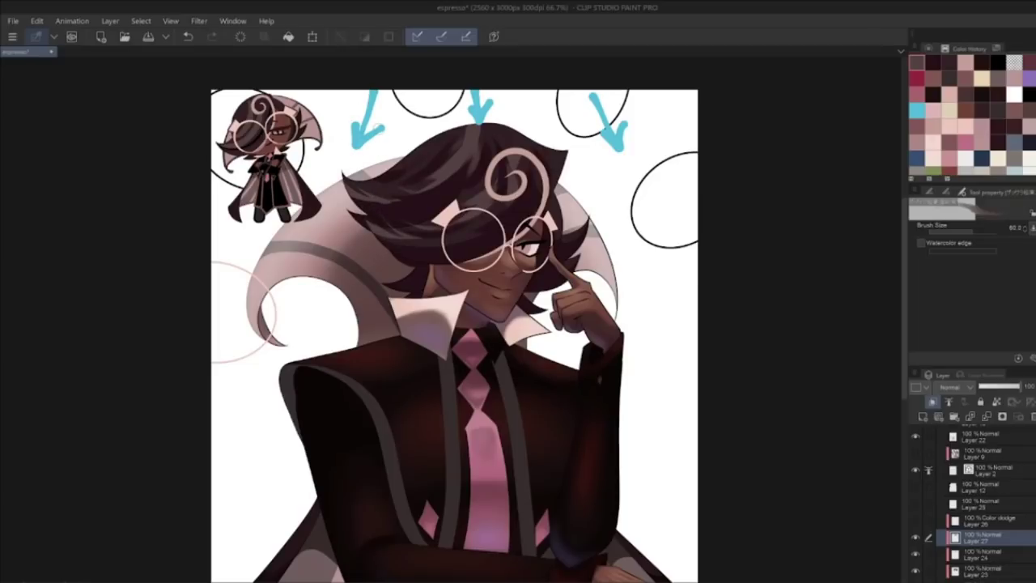
{"action": "key", "text": "ctrl+y"}
{"action": "key", "text": "ctrl+z"}
{"action": "key", "text": "ctrl+y"}
{"action": "key", "text": "ctrl+z"}
Step: Sample a hair color beside the gray stripe and blend the stripe's upper end into the crown
{"action": "key", "text": "i"}
{"action": "left_click", "coordinate": [480, 148]}
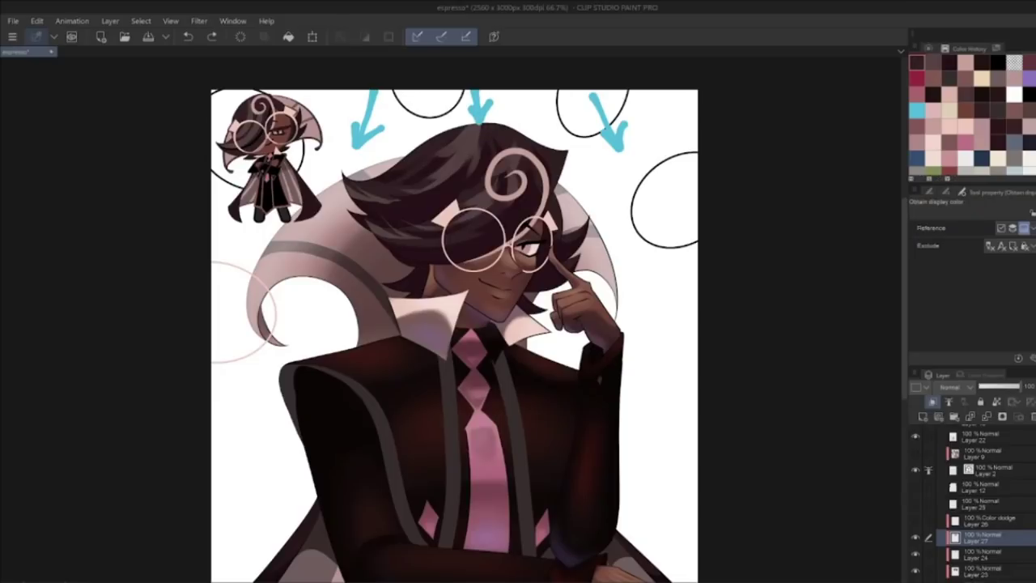
{"action": "key", "text": "j"}
{"action": "left_click_drag", "start_coordinate": [478, 132], "coordinate": [453, 166]}
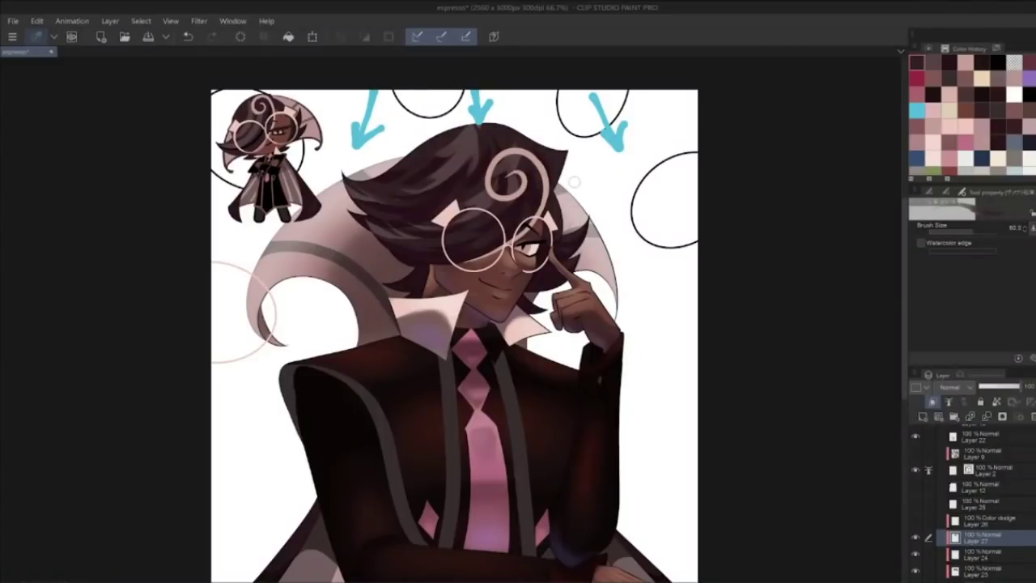
Step: Sample the stripe's gray and paint long strands sweeping from the crown to the left hair tips
{"action": "left_click", "coordinate": [455, 172], "text": "alt"}
{"action": "mouse_move", "coordinate": [466, 161]}
{"action": "left_mouse_down"}
{"action": "mouse_move", "coordinate": [442, 193]}
{"action": "mouse_move", "coordinate": [381, 207]}
{"action": "left_mouse_up"}
{"action": "key", "text": "ctrl+z"}
{"action": "key", "text": "ctrl+z"}
{"action": "key", "text": "ctrl+z"}
{"action": "left_click_drag", "start_coordinate": [450, 180], "coordinate": [364, 202]}
{"action": "key", "text": "ctrl+z"}
{"action": "left_click_drag", "start_coordinate": [446, 179], "coordinate": [368, 201]}
{"action": "key", "text": "ctrl+z"}
{"action": "key", "text": "ctrl+y"}
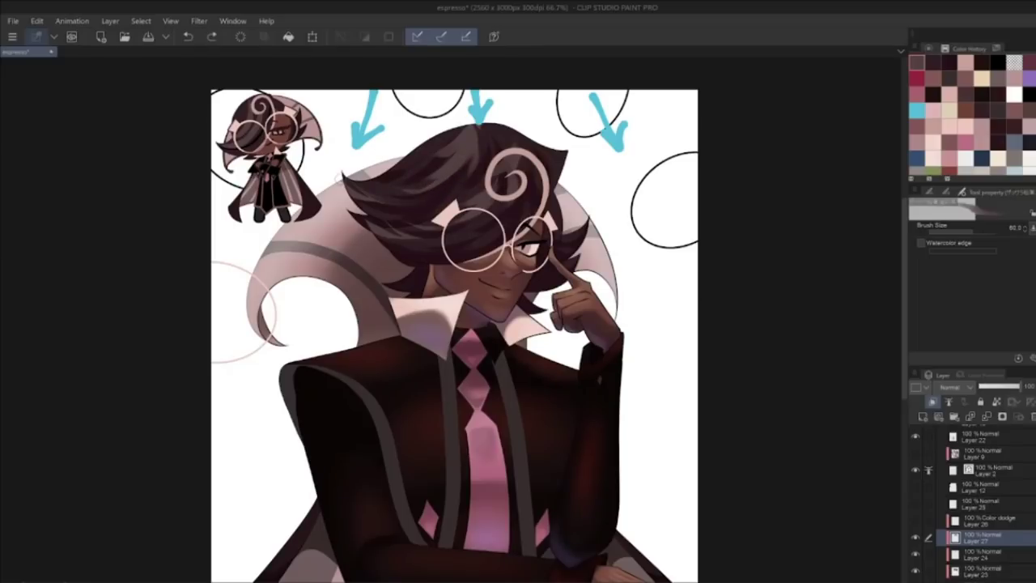
Step: Redraw the sweeping gray strands across the left hair lock, undoing the unsuitable strokes
{"action": "key", "text": "ctrl+z"}
{"action": "key", "text": "ctrl+z"}
{"action": "left_click_drag", "start_coordinate": [456, 168], "coordinate": [368, 205]}
{"action": "key", "text": "ctrl+z"}
{"action": "mouse_move", "coordinate": [432, 183]}
{"action": "left_mouse_down"}
{"action": "mouse_move", "coordinate": [355, 206]}
{"action": "mouse_move", "coordinate": [374, 199]}
{"action": "left_mouse_up"}
{"action": "key", "text": "ctrl+z"}
{"action": "key", "text": "ctrl+z"}
{"action": "key", "text": "ctrl+z"}
Step: Pick a dark hair color from the color history and try strands from the spiral curl toward the right-hand lock
{"action": "left_click", "coordinate": [934, 62]}
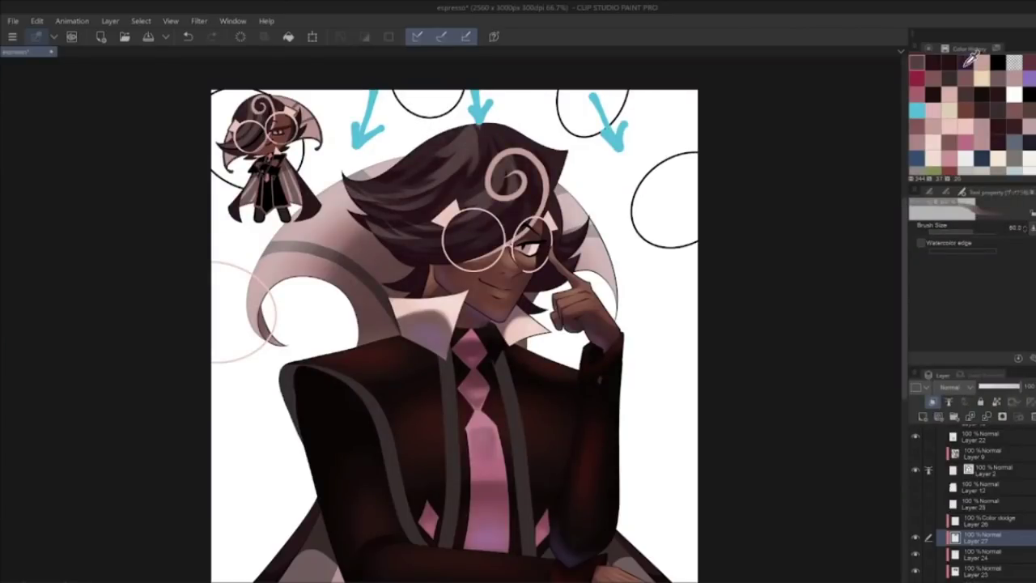
{"action": "left_click", "coordinate": [966, 63]}
{"action": "mouse_move", "coordinate": [513, 208]}
{"action": "left_mouse_down"}
{"action": "mouse_move", "coordinate": [542, 260]}
{"action": "mouse_move", "coordinate": [573, 243]}
{"action": "left_mouse_up"}
{"action": "key", "text": "ctrl+z"}
{"action": "key", "text": "ctrl+z"}
{"action": "key", "text": "ctrl+z"}
{"action": "key", "text": "ctrl+z"}
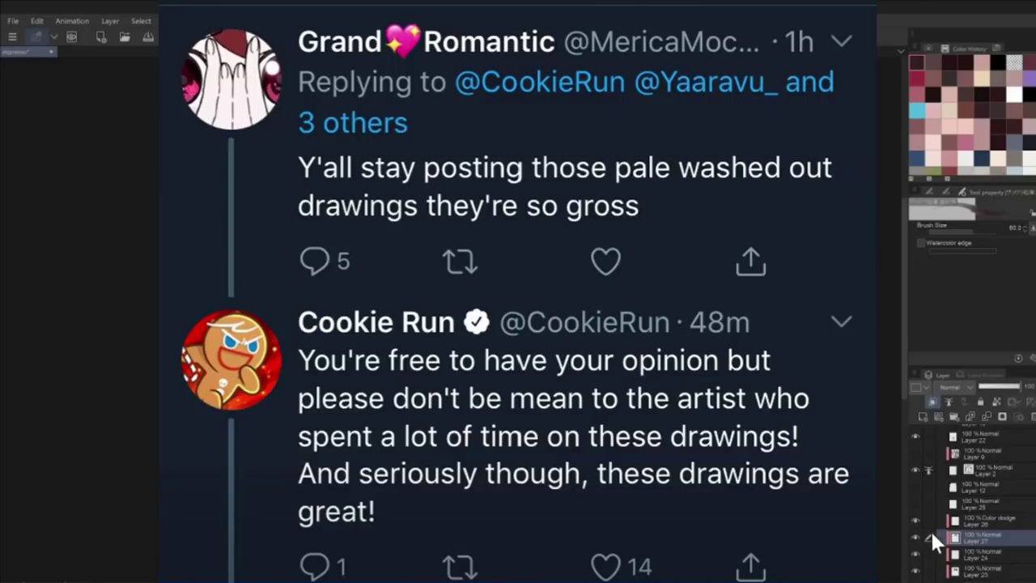
Step: Move Layer 27 above the Color dodge layer and try the Color blending mode, keeping Layer 27 at Normal
{"action": "mouse_move", "coordinate": [963, 537]}
{"action": "left_mouse_down"}
{"action": "mouse_move", "coordinate": [1006, 567]}
{"action": "mouse_move", "coordinate": [986, 530]}
{"action": "mouse_move", "coordinate": [982, 542]}
{"action": "left_mouse_up"}
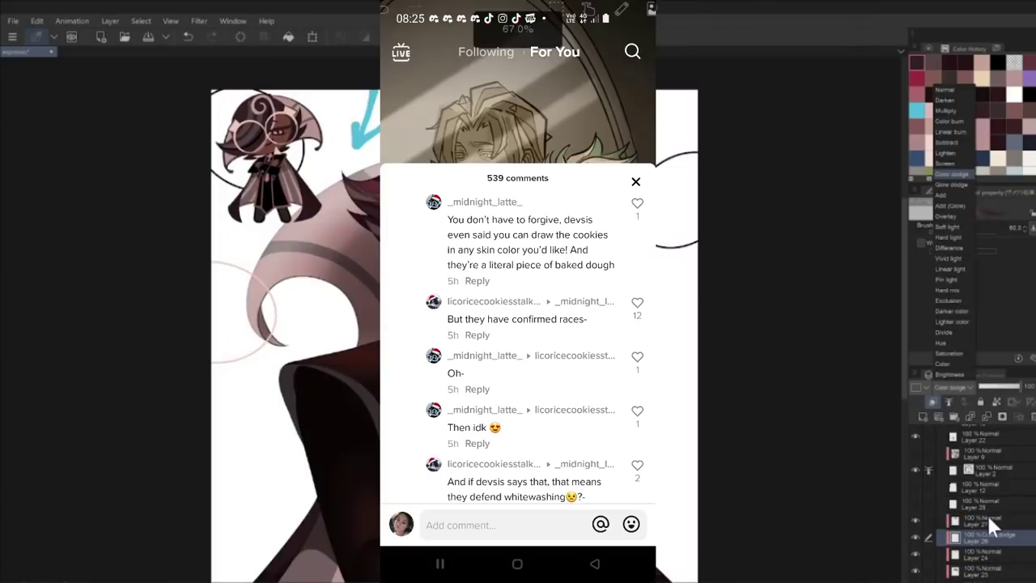
{"action": "left_click", "coordinate": [983, 516]}
{"action": "left_click", "coordinate": [949, 386]}
{"action": "left_click", "coordinate": [951, 361]}
{"action": "key", "text": "ctrl+z"}
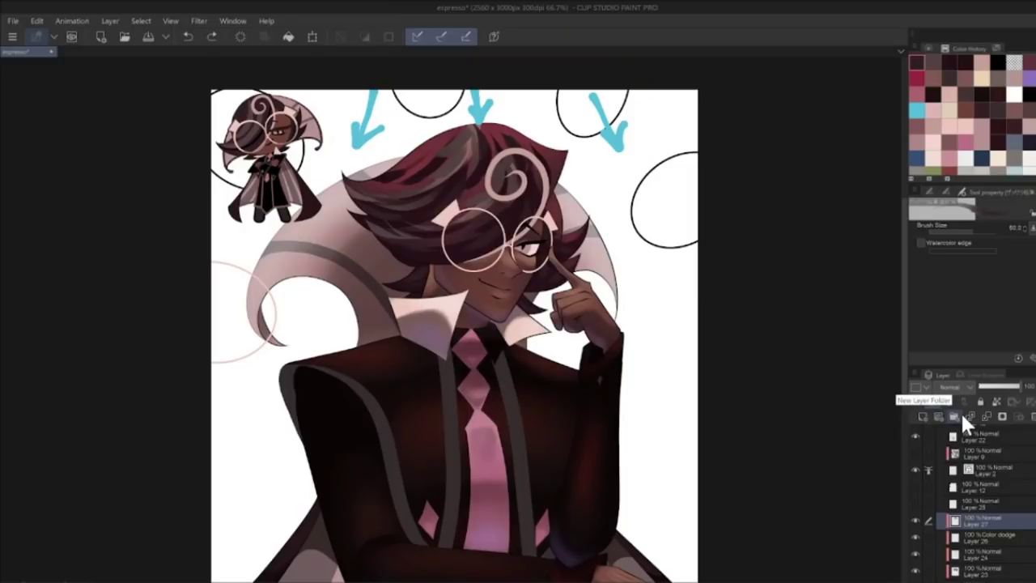
Step: Show Layer 9, make Layer 22 active and sample a crimson hair color
{"action": "scroll", "coordinate": [905, 291], "scroll_direction": "down", "scroll_amount": 1}
{"action": "key", "text": "ctrl+minus"}
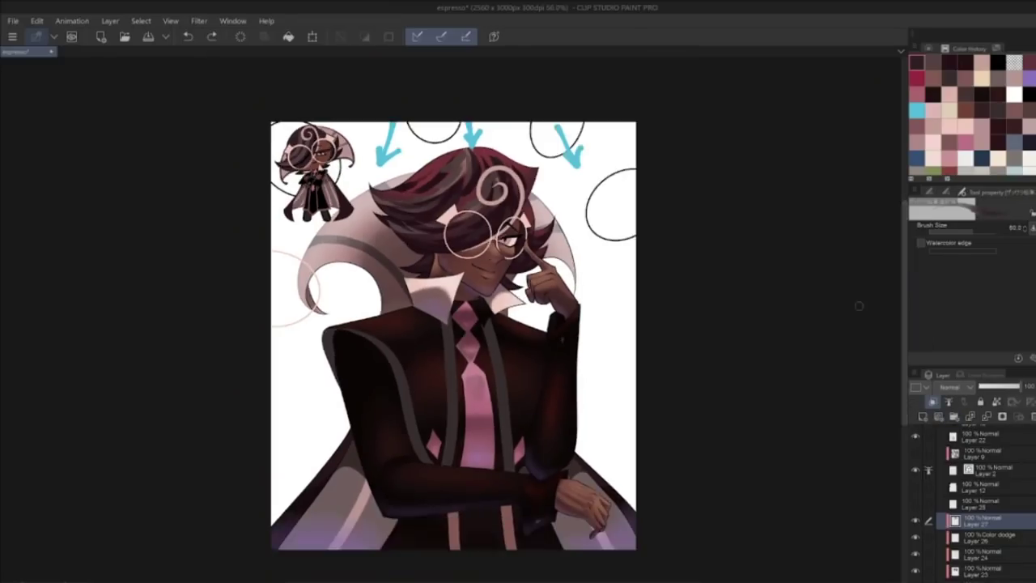
{"action": "left_click_drag", "start_coordinate": [789, 318], "coordinate": [847, 349]}
{"action": "scroll", "coordinate": [845, 345], "scroll_direction": "up", "scroll_amount": 1}
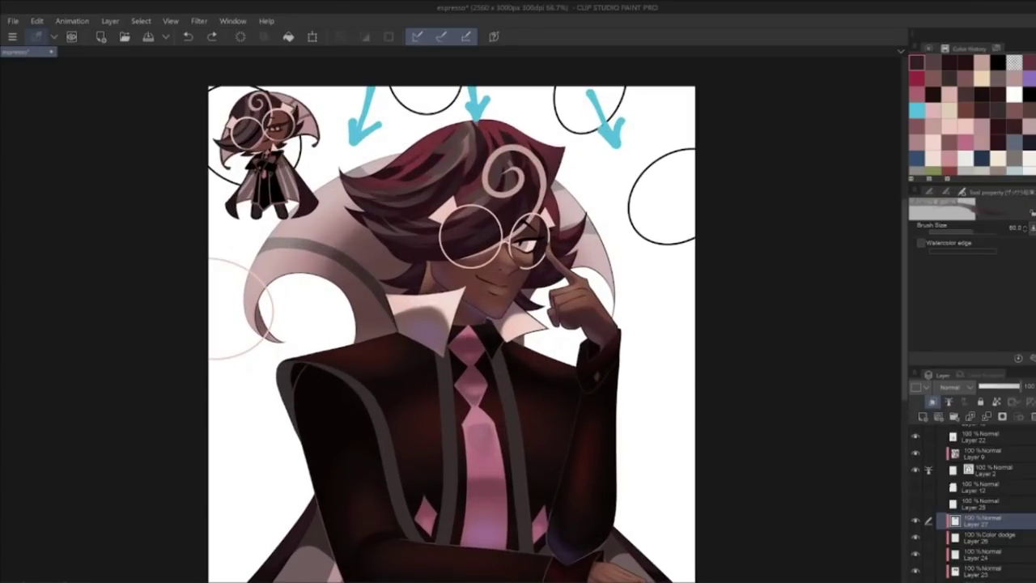
{"action": "scroll", "coordinate": [971, 502], "scroll_direction": "up", "scroll_amount": 2}
{"action": "left_click", "coordinate": [935, 465]}
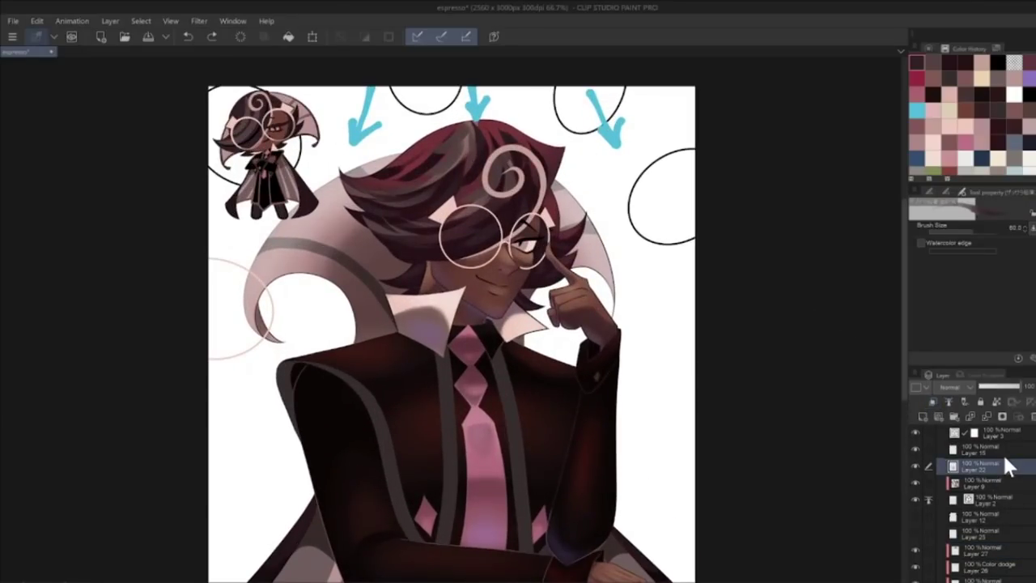
{"action": "key", "text": "alt"}
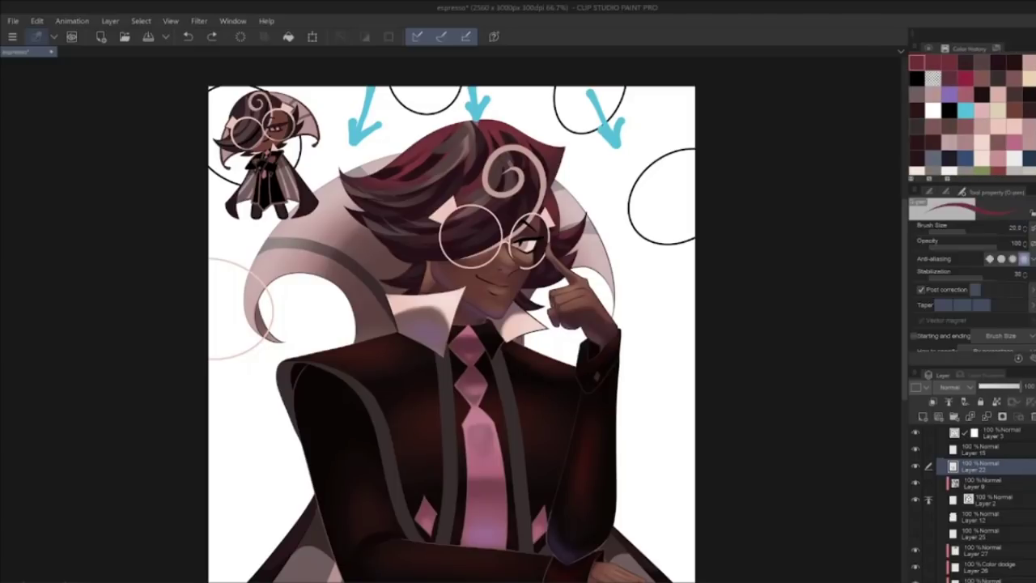
Step: Draw loose crimson flyaway strands above the crown on Layer 22, undoing the poor strokes
{"action": "key", "text": "b"}
{"action": "mouse_move", "coordinate": [444, 126]}
{"action": "left_mouse_down"}
{"action": "mouse_move", "coordinate": [514, 171]}
{"action": "mouse_move", "coordinate": [529, 159]}
{"action": "left_mouse_up"}
{"action": "key", "text": "ctrl+z"}
{"action": "mouse_move", "coordinate": [495, 179]}
{"action": "left_mouse_down"}
{"action": "mouse_move", "coordinate": [537, 154]}
{"action": "mouse_move", "coordinate": [546, 186]}
{"action": "left_mouse_up"}
{"action": "key", "text": "ctrl+z"}
{"action": "key", "text": "ctrl+z"}
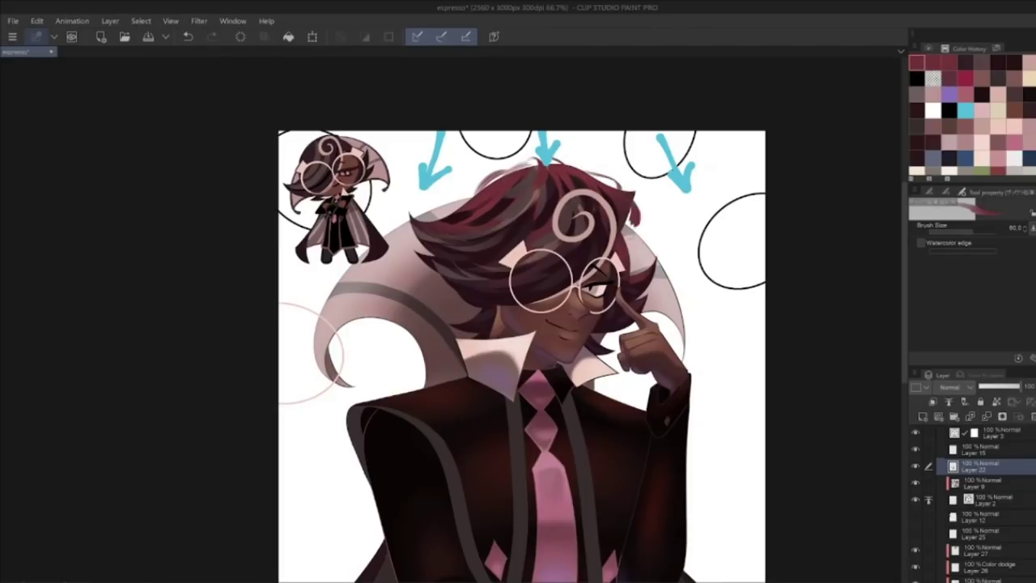
{"action": "key", "text": "ctrl+z"}
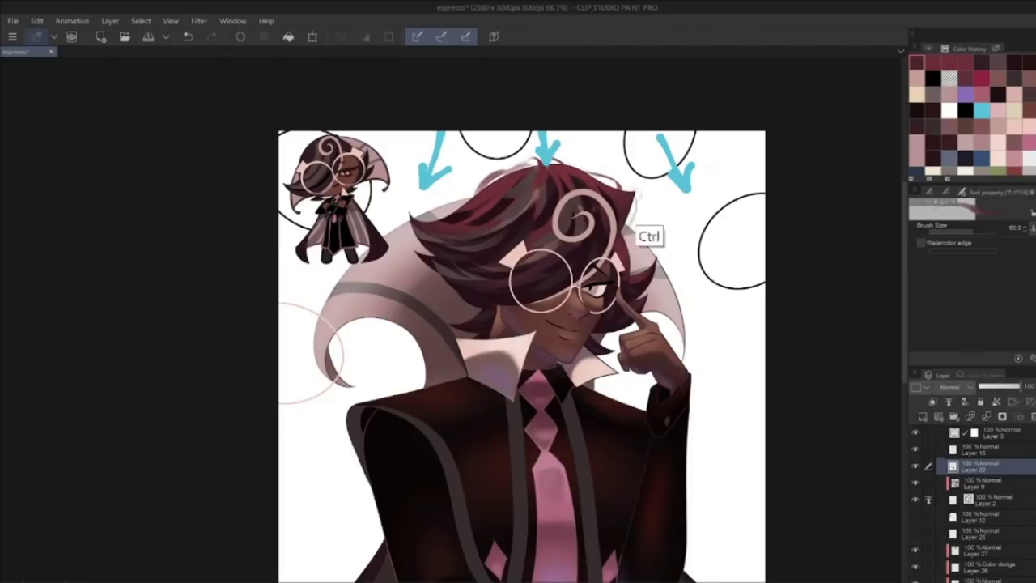
{"action": "key", "text": "ctrl+z"}
Step: Redraw a loose strand curving along the outer edge of the right-hand hair lock
{"action": "left_click_drag", "start_coordinate": [623, 234], "coordinate": [632, 191]}
{"action": "key", "text": "ctrl+z"}
{"action": "key", "text": "ctrl+z"}
{"action": "key", "text": "ctrl+z"}
{"action": "mouse_move", "coordinate": [623, 232]}
{"action": "left_mouse_down"}
{"action": "mouse_move", "coordinate": [626, 218]}
{"action": "mouse_move", "coordinate": [627, 268]}
{"action": "left_mouse_up"}
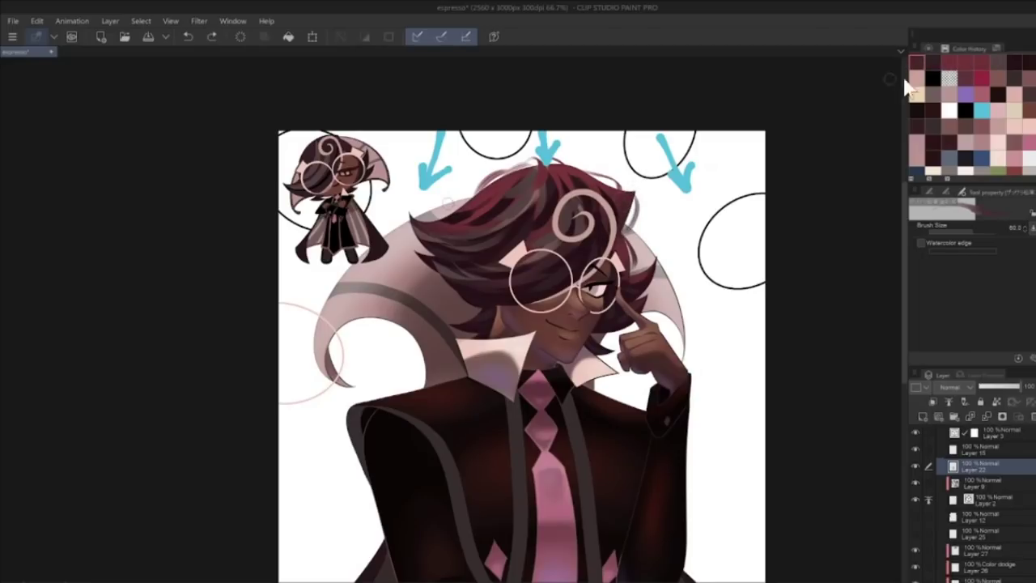
Step: Sketch loose flyaway strands along the hair's upper-left outline on Layer 22 in sampled hair colors, undoing the poor strokes
{"action": "mouse_move", "coordinate": [443, 228]}
{"action": "left_mouse_down"}
{"action": "mouse_move", "coordinate": [413, 212]}
{"action": "mouse_move", "coordinate": [406, 225]}
{"action": "mouse_move", "coordinate": [427, 208]}
{"action": "left_mouse_up"}
{"action": "key", "text": "ctrl+z"}
{"action": "key", "text": "ctrl+z"}
{"action": "left_click", "coordinate": [443, 221], "text": "alt"}
{"action": "left_click", "coordinate": [952, 65]}
{"action": "key", "text": "ctrl+z"}
{"action": "left_click_drag", "start_coordinate": [484, 183], "coordinate": [451, 208]}
{"action": "key", "text": "ctrl+z"}
{"action": "key", "text": "ctrl+z"}
{"action": "left_click", "coordinate": [978, 64]}
{"action": "key", "text": "ctrl+z"}
{"action": "left_click_drag", "start_coordinate": [523, 168], "coordinate": [486, 186]}
{"action": "key", "text": "ctrl+z"}
Step: Try a loose strand arching from the crown toward the right-hand hair tip, comparing the hair with and without it
{"action": "left_click_drag", "start_coordinate": [564, 163], "coordinate": [614, 200]}
{"action": "key", "text": "ctrl+z"}
{"action": "key", "text": "ctrl+y"}
{"action": "key", "text": "ctrl+z"}
{"action": "key", "text": "ctrl+y"}
{"action": "key", "text": "ctrl+z"}
Step: Try flyaway strands along the right-hand hair lock in different dark red tones from the color history, undoing each
{"action": "mouse_move", "coordinate": [631, 274]}
{"action": "left_mouse_down"}
{"action": "mouse_move", "coordinate": [659, 253]}
{"action": "mouse_move", "coordinate": [649, 213]}
{"action": "left_mouse_up"}
{"action": "key", "text": "ctrl+z"}
{"action": "key", "text": "ctrl+z"}
{"action": "left_click", "coordinate": [922, 63]}
{"action": "key", "text": "ctrl+z"}
{"action": "left_click", "coordinate": [932, 62]}
{"action": "left_click_drag", "start_coordinate": [647, 272], "coordinate": [658, 253]}
{"action": "key", "text": "ctrl+z"}
Step: Try a short strand below the right-hand lock beside the raised hand, resample the hair color and undo the strokes
{"action": "key", "text": "i"}
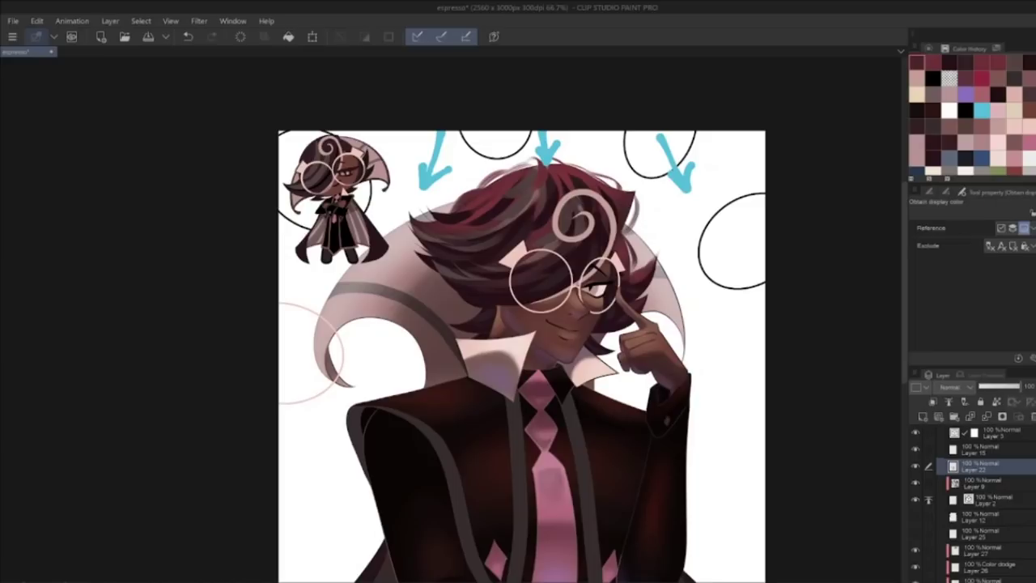
{"action": "key", "text": "b"}
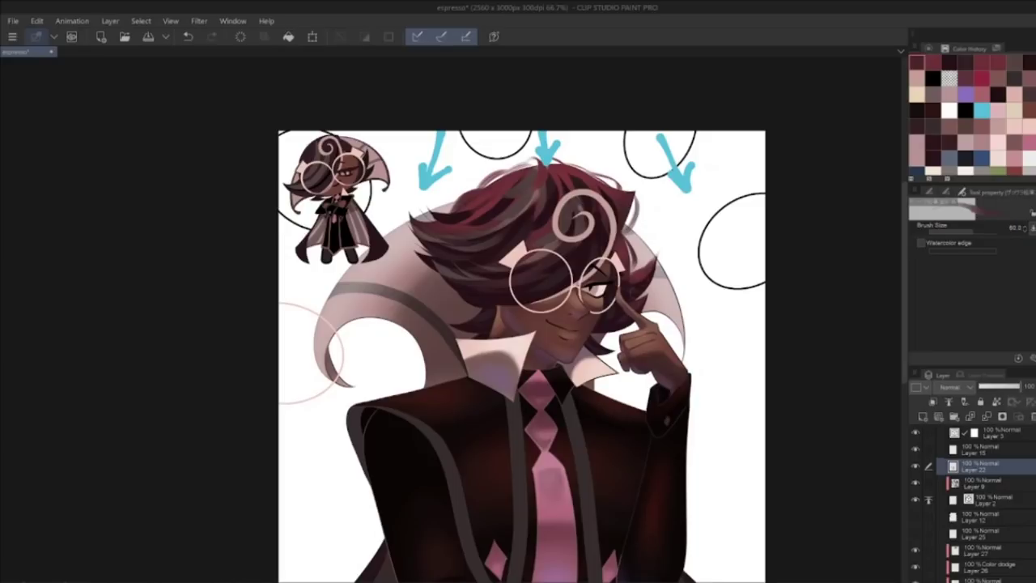
{"action": "left_click_drag", "start_coordinate": [637, 292], "coordinate": [651, 316]}
{"action": "key", "text": "ctrl+z"}
{"action": "left_click", "coordinate": [659, 269], "text": "alt"}
{"action": "key", "text": "ctrl+z"}
{"action": "key", "text": "ctrl+z"}
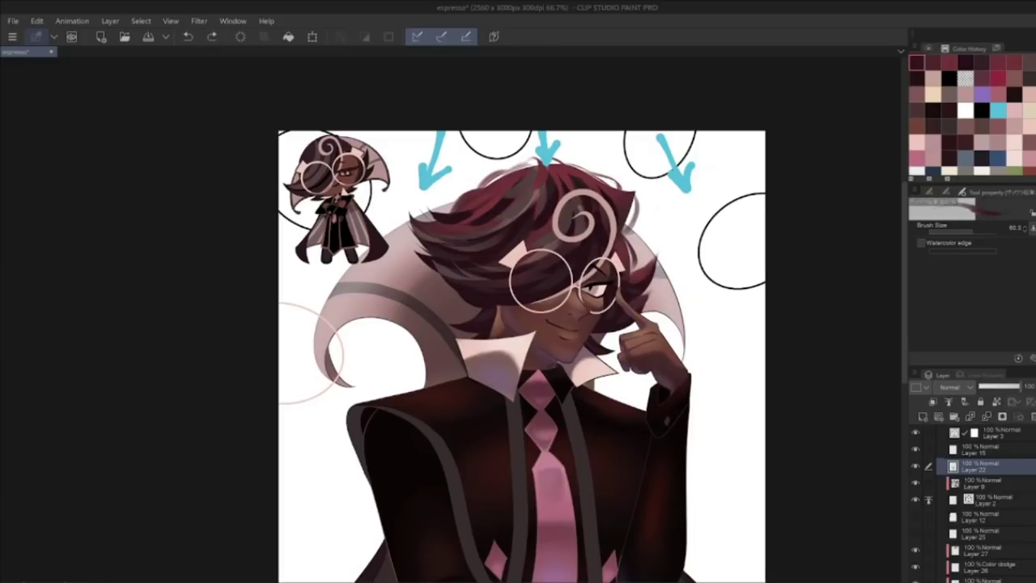
Step: Reduce the brush size to 28 and draw fine strands around the right-hand lock and lower hair tips, undoing the poor strokes
{"action": "key", "text": "bracketleft"}
{"action": "key", "text": "bracketleft"}
{"action": "key", "text": "bracketleft"}
{"action": "key", "text": "bracketleft"}
{"action": "key", "text": "bracketleft"}
{"action": "mouse_move", "coordinate": [658, 268]}
{"action": "left_mouse_down"}
{"action": "mouse_move", "coordinate": [643, 293]}
{"action": "mouse_move", "coordinate": [648, 312]}
{"action": "left_mouse_up"}
{"action": "key", "text": "ctrl+z"}
{"action": "key", "text": "ctrl+z"}
{"action": "key", "text": "ctrl+z"}
{"action": "left_click_drag", "start_coordinate": [635, 352], "coordinate": [613, 371]}
{"action": "key", "text": "ctrl+z"}
{"action": "key", "text": "ctrl+z"}
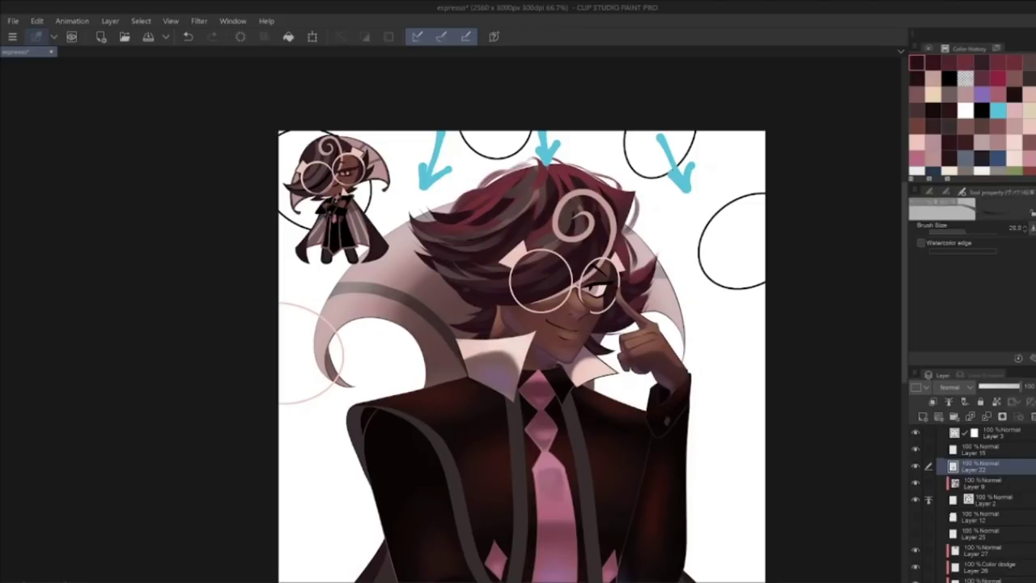
{"action": "key", "text": "ctrl+y"}
{"action": "key", "text": "ctrl+y"}
{"action": "key", "text": "ctrl+z"}
{"action": "key", "text": "ctrl+y"}
Step: Try a fine strand across the fringe, sample a color near the curl, and compare the latest strokes by undoing and redoing
{"action": "left_click_drag", "start_coordinate": [785, 385], "coordinate": [770, 319]}
{"action": "mouse_move", "coordinate": [575, 198]}
{"action": "left_mouse_down"}
{"action": "mouse_move", "coordinate": [594, 210]}
{"action": "mouse_move", "coordinate": [520, 242]}
{"action": "mouse_move", "coordinate": [487, 240]}
{"action": "left_mouse_up"}
{"action": "key", "text": "ctrl+z"}
{"action": "key", "text": "i"}
{"action": "left_click", "coordinate": [582, 222]}
{"action": "key", "text": "p"}
{"action": "key", "text": "p"}
{"action": "key", "text": "ctrl+z"}
{"action": "key", "text": "ctrl+z"}
{"action": "key", "text": "ctrl+z"}
{"action": "key", "text": "ctrl+z"}
{"action": "key", "text": "ctrl+y"}
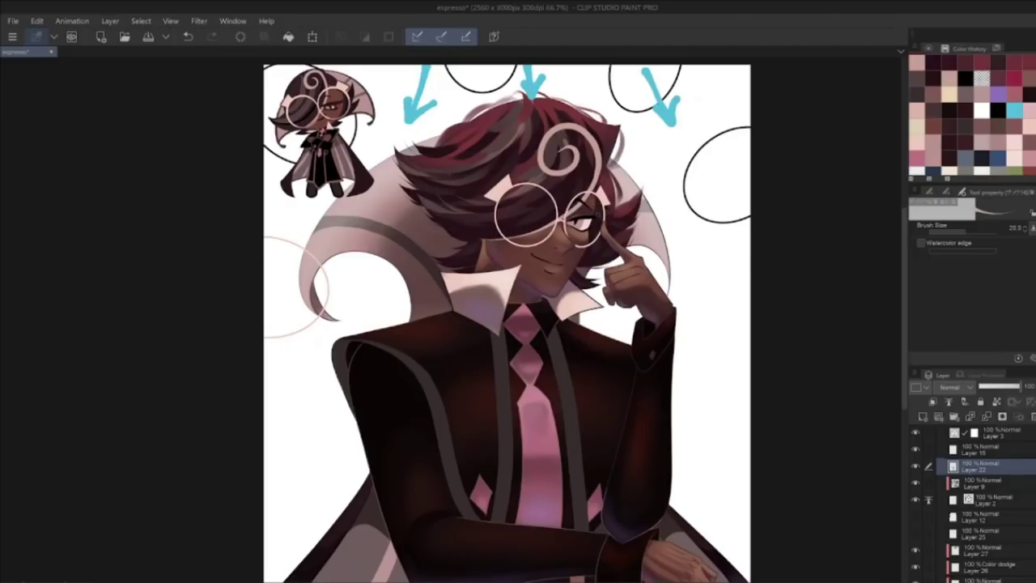
{"action": "key", "text": "ctrl+z"}
{"action": "key", "text": "ctrl+z"}
{"action": "key", "text": "ctrl+y"}
{"action": "key", "text": "ctrl+z"}
{"action": "key", "text": "ctrl+y"}
Step: Draw a short thin dark red strand beside the outer edge of the hair curl, undoing the first attempts
{"action": "left_click", "coordinate": [931, 64]}
{"action": "left_click_drag", "start_coordinate": [610, 154], "coordinate": [605, 171]}
{"action": "key", "text": "ctrl+z"}
{"action": "left_click_drag", "start_coordinate": [609, 153], "coordinate": [604, 173]}
{"action": "key", "text": "ctrl+z"}
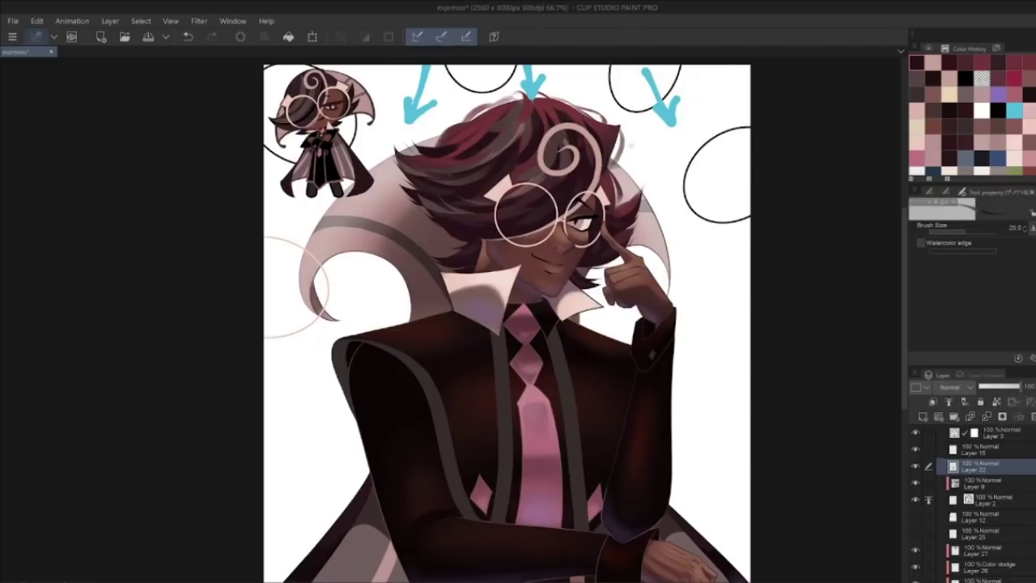
{"action": "key", "text": "ctrl+z"}
{"action": "key", "text": "ctrl+y"}
{"action": "key", "text": "ctrl+z"}
{"action": "key", "text": "ctrl+y"}
{"action": "scroll", "coordinate": [603, 134], "scroll_direction": "down", "scroll_amount": 1}
{"action": "left_click_drag", "start_coordinate": [603, 134], "coordinate": [599, 161]}
{"action": "scroll", "coordinate": [923, 431], "scroll_direction": "up", "scroll_amount": 3}
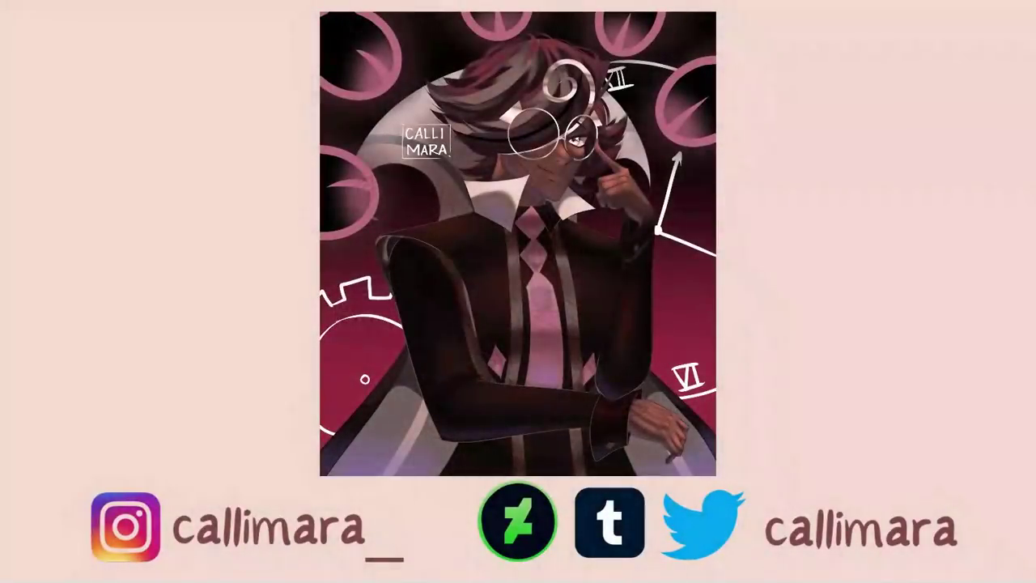